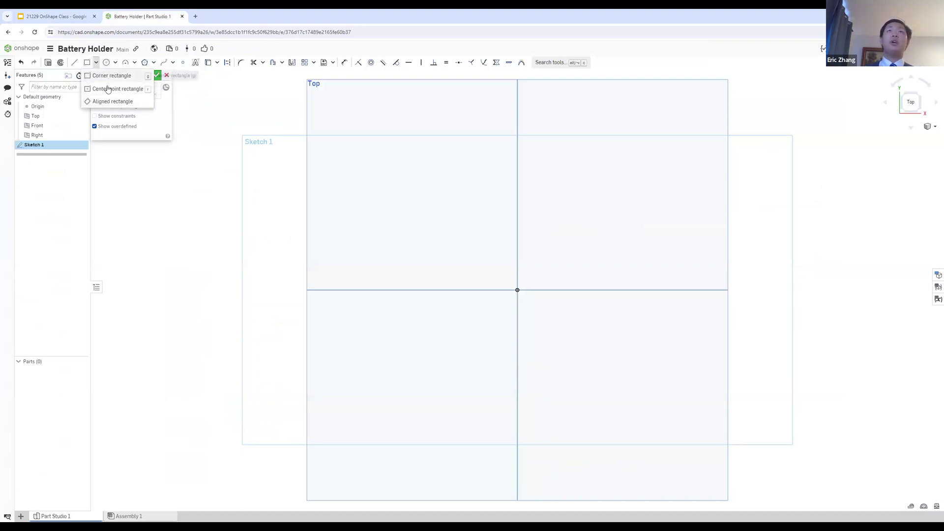
Step: Draw a corner rectangle from the origin, about 1.49 in wide and 1.66 in high, consulting the Battery Box slide in Google Slides
click(88, 63)
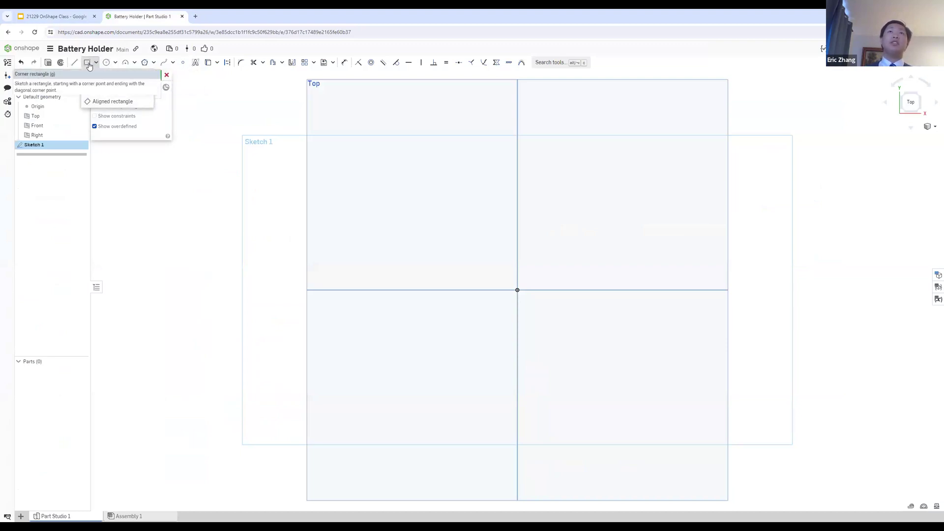
click(90, 13)
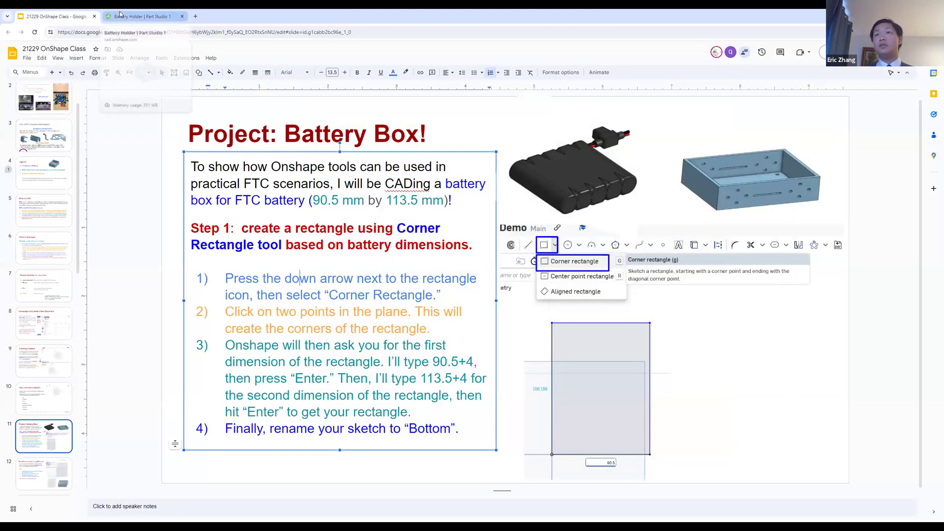
click(121, 15)
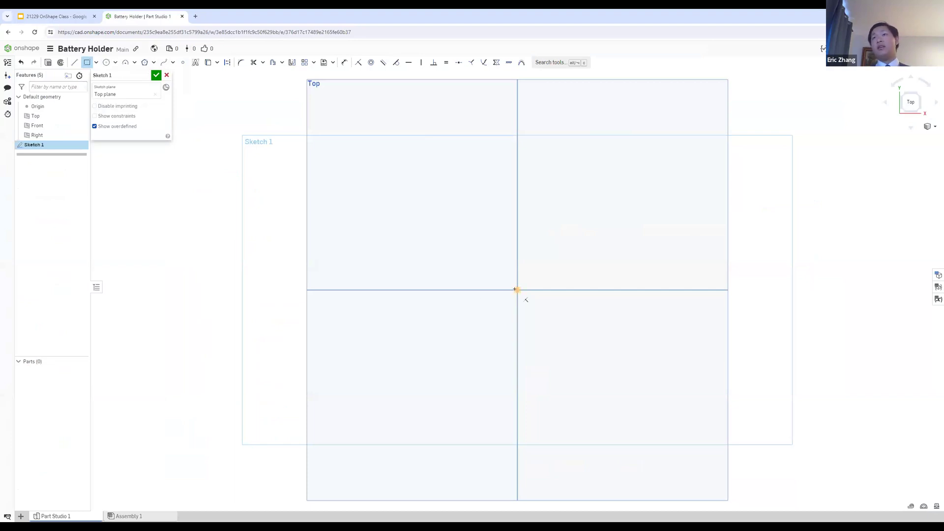
click(517, 290)
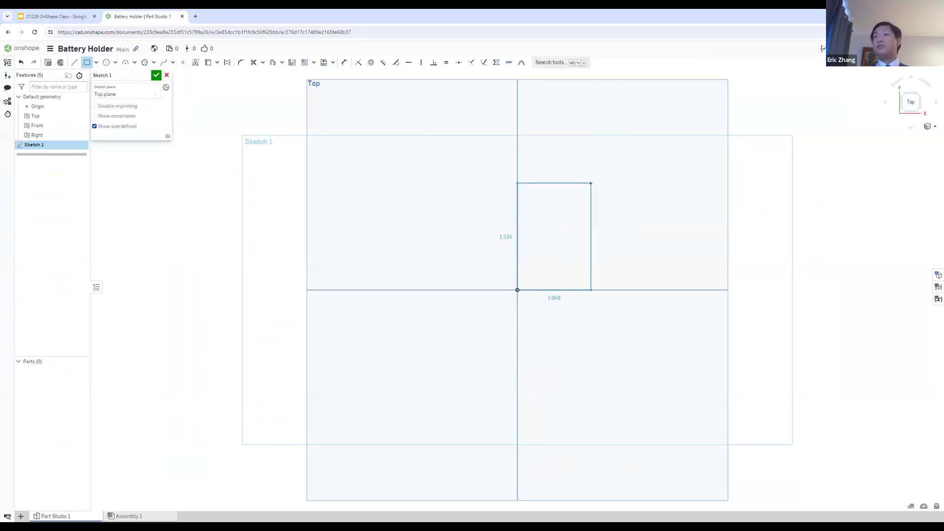
click(622, 174)
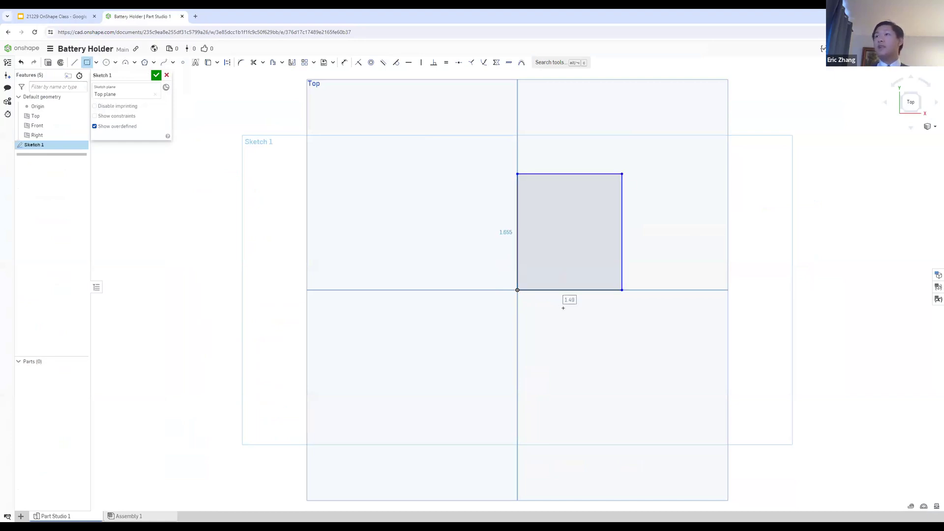
click(87, 15)
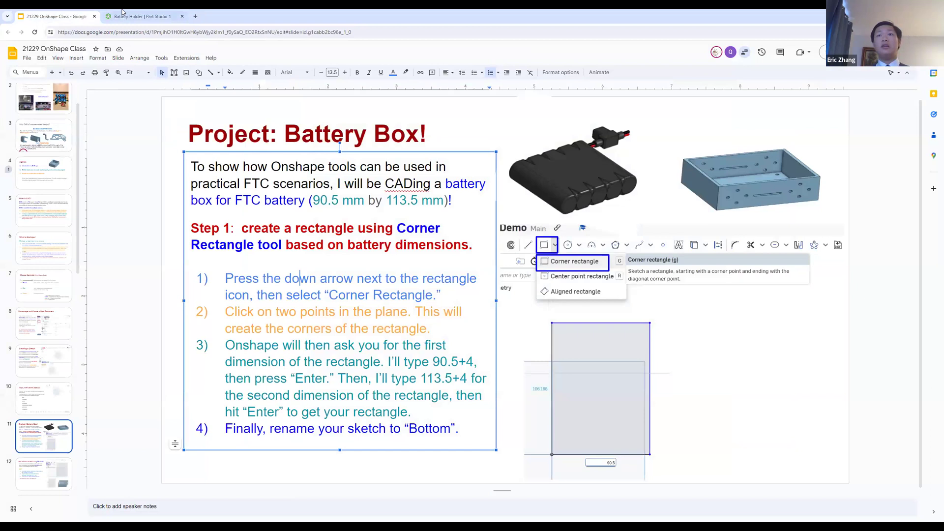
click(135, 16)
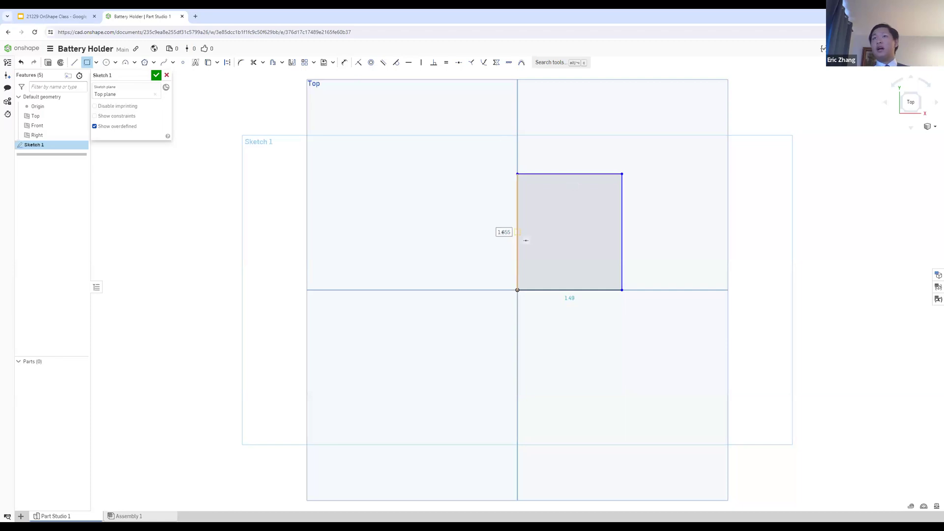
click(87, 62)
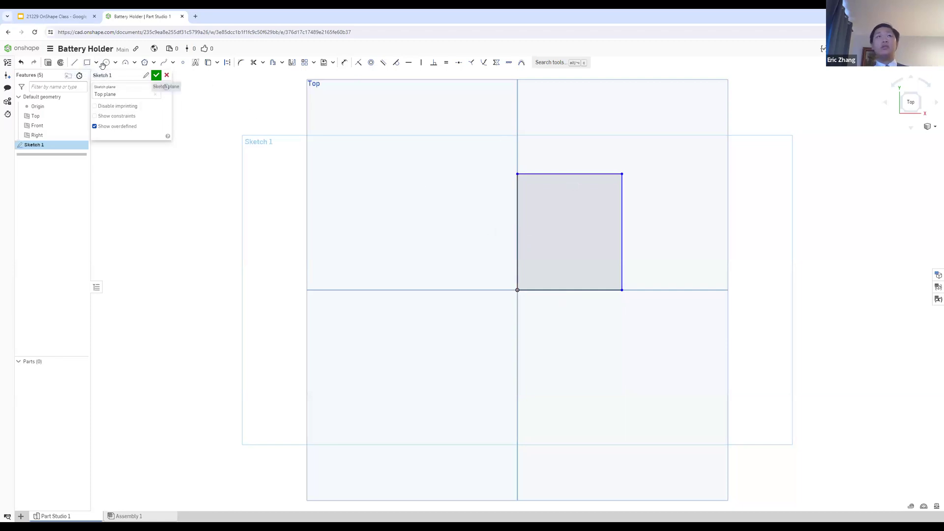
click(87, 63)
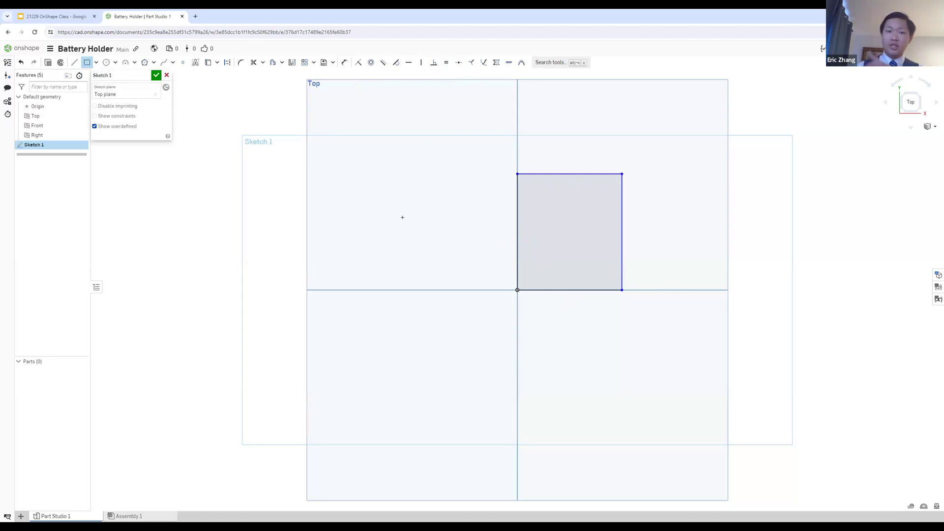
right_click(225, 190)
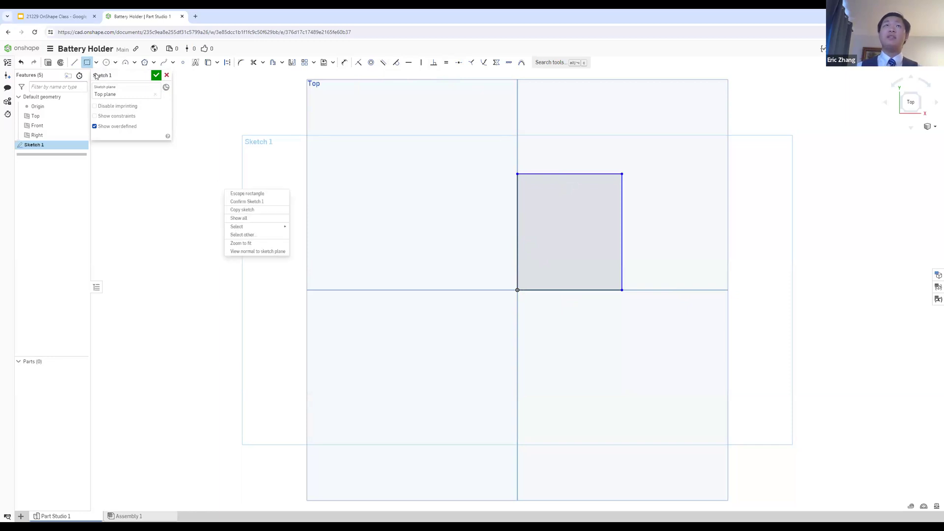
click(86, 66)
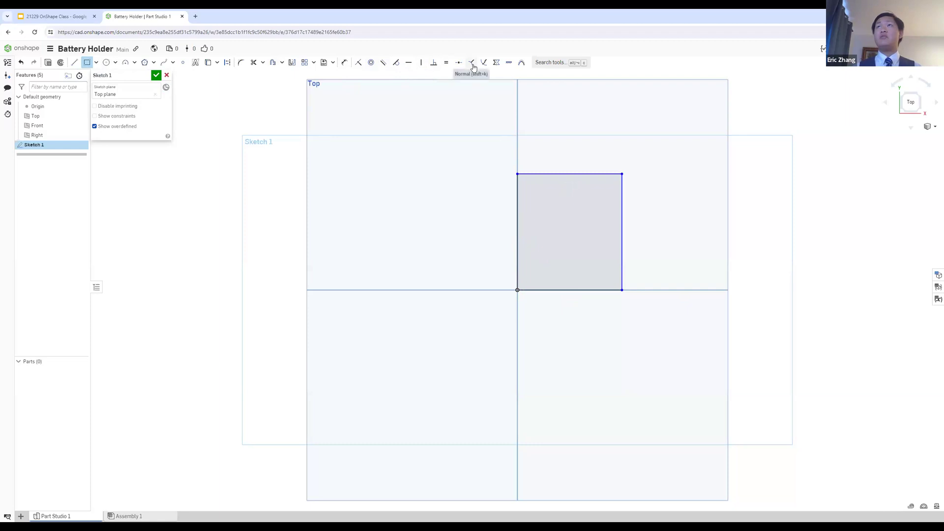
Step: Add a vertical dimension to the rectangle's edge that starts at the origin
key(u)
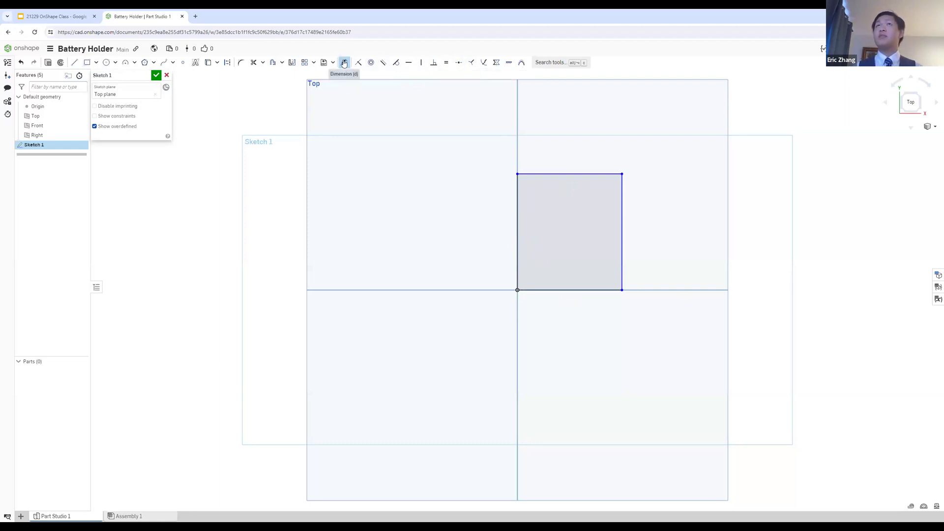
click(517, 207)
click(448, 188)
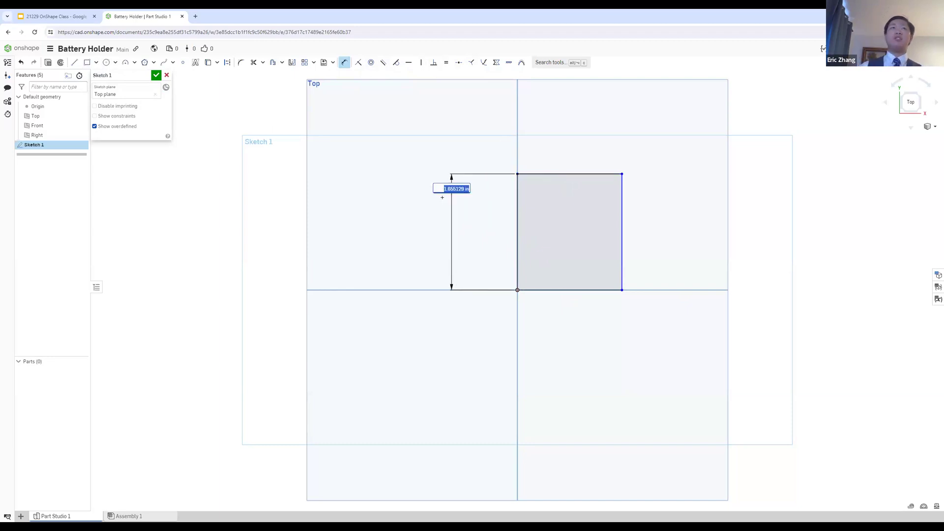
Step: Set the workspace's default length unit to Millimeter and reopen Sketch 1 for editing
click(50, 48)
click(79, 111)
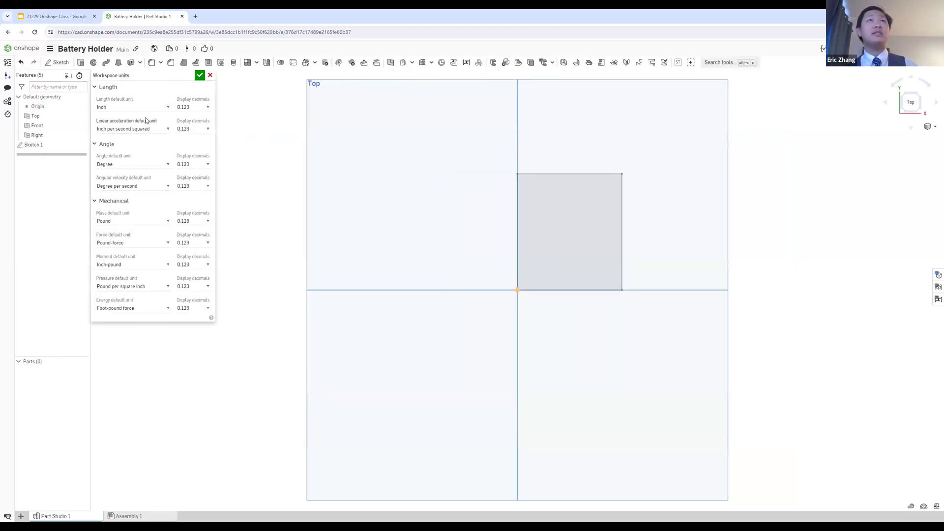
click(160, 106)
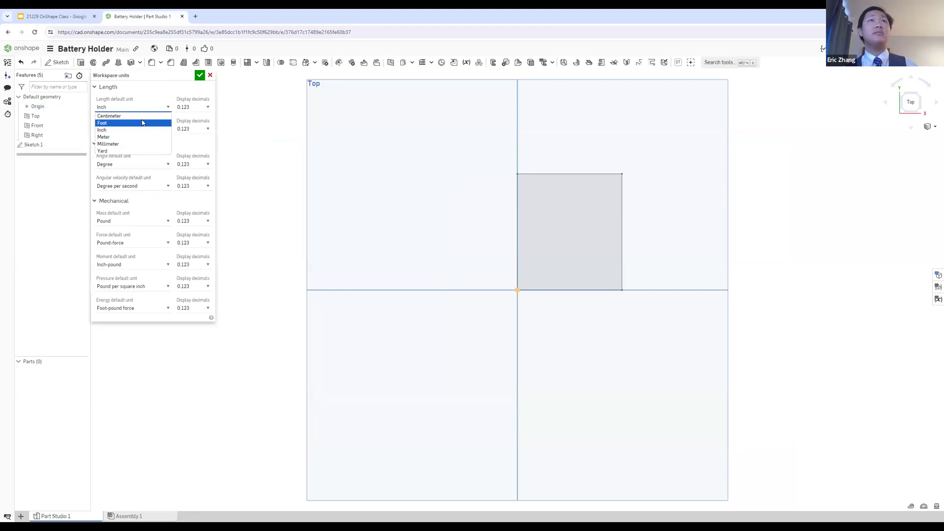
click(136, 146)
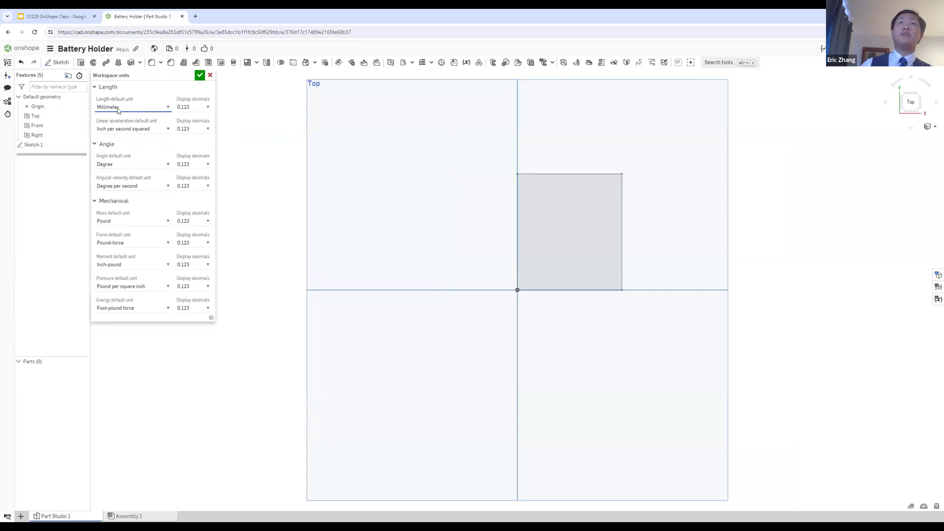
click(200, 75)
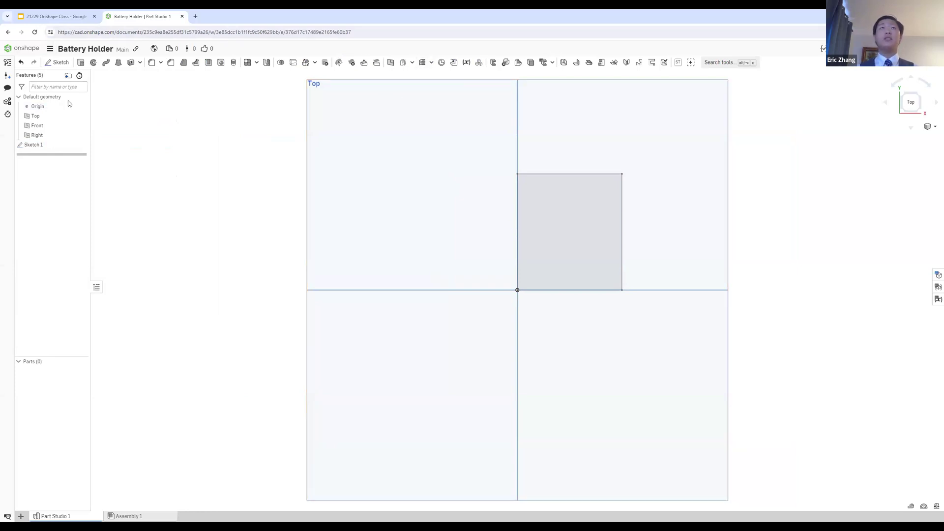
click(30, 145)
double_click(29, 144)
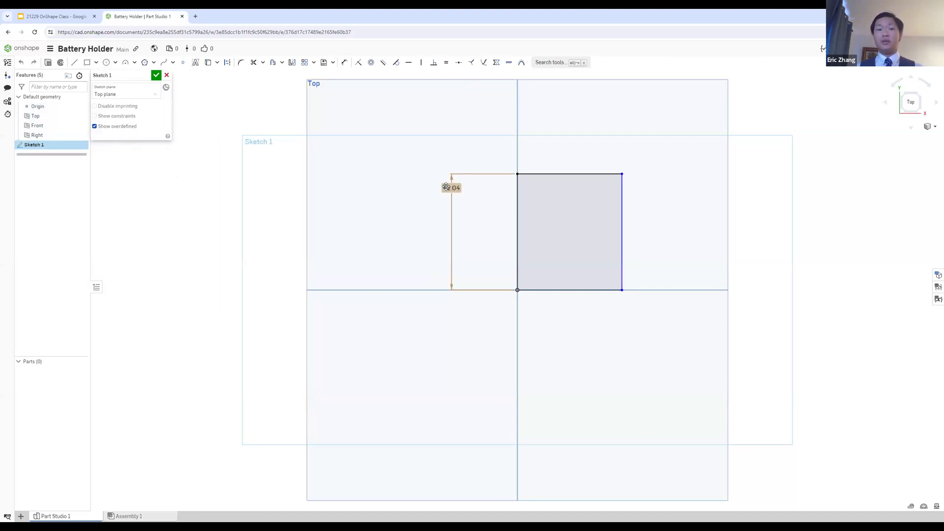
Step: Look up both rectangle dimensions on the Battery Box slide in Google Slides and return to the Onshape Part Studio
click(54, 17)
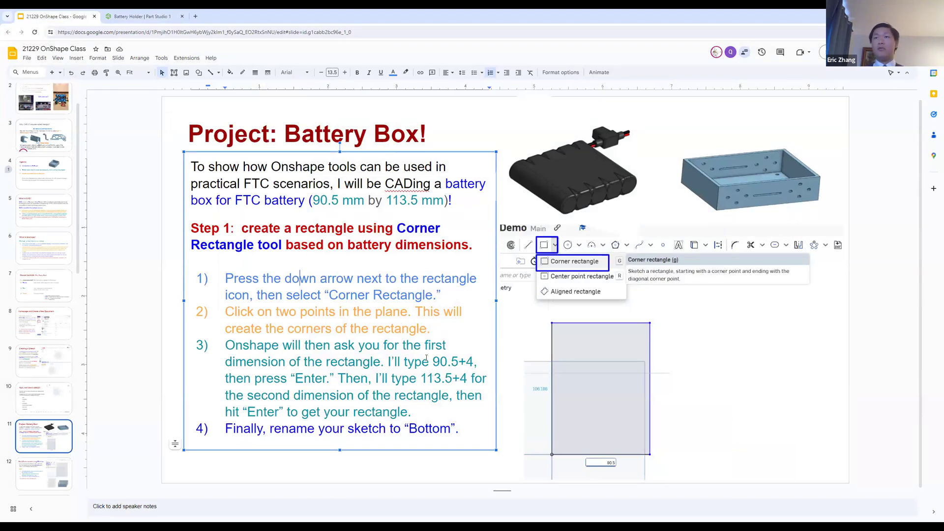
drag(433, 362, 473, 363)
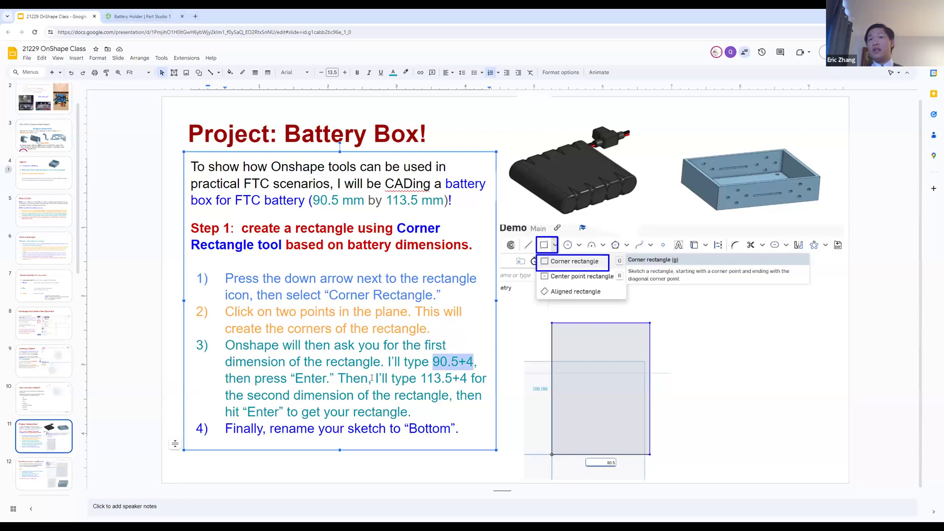
drag(427, 378, 456, 379)
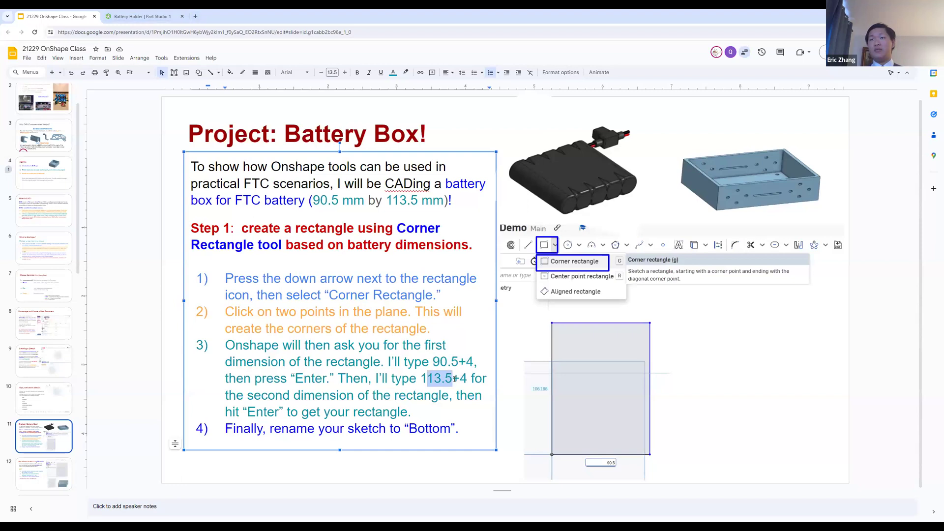
click(439, 382)
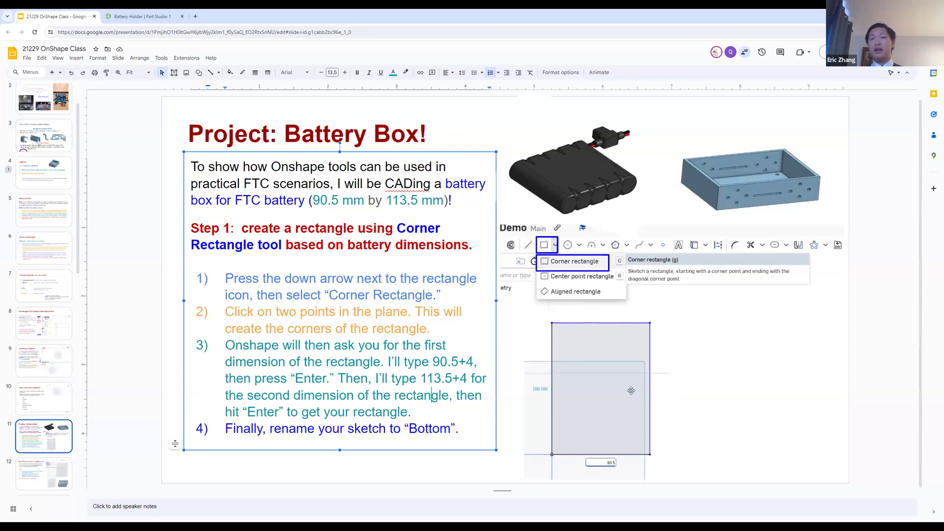
click(147, 15)
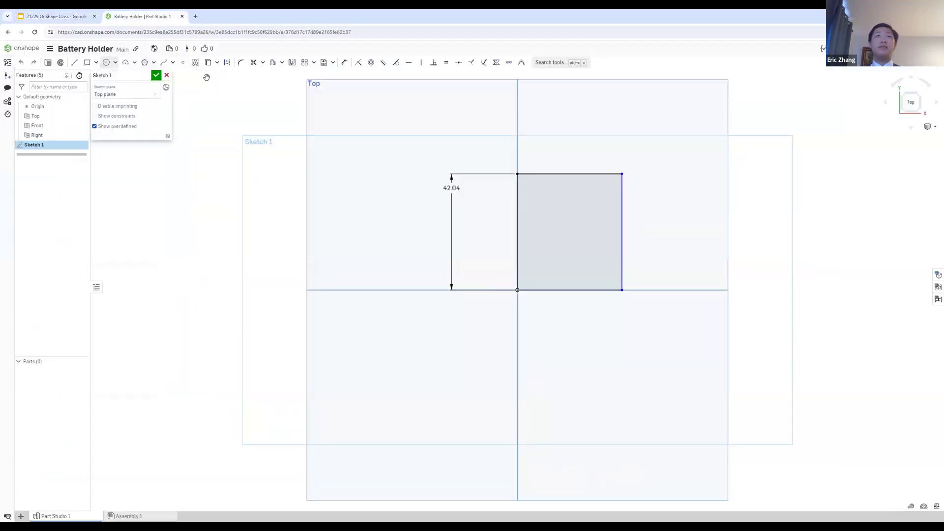
Step: Dimension the rectangle's lower horizontal edge as 90.5+4 mm
key(u)
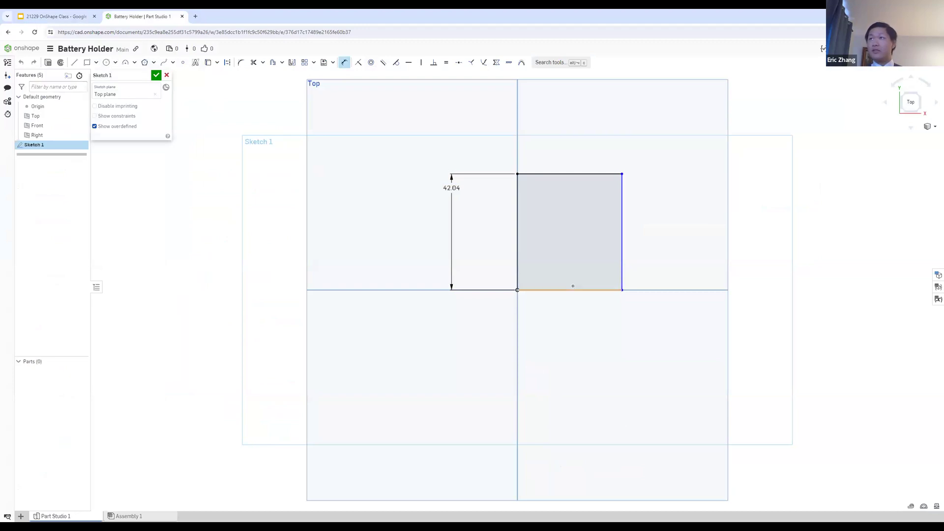
click(575, 291)
click(579, 335)
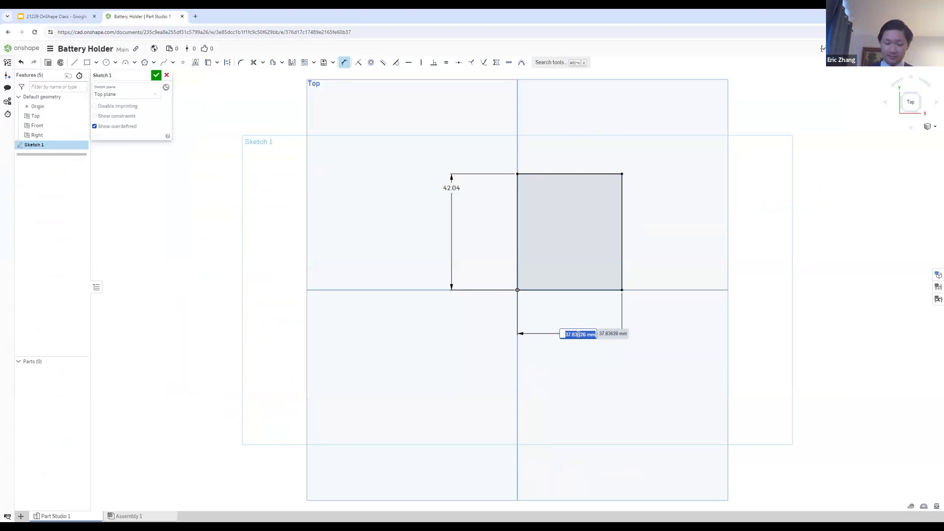
text(90.5+4)
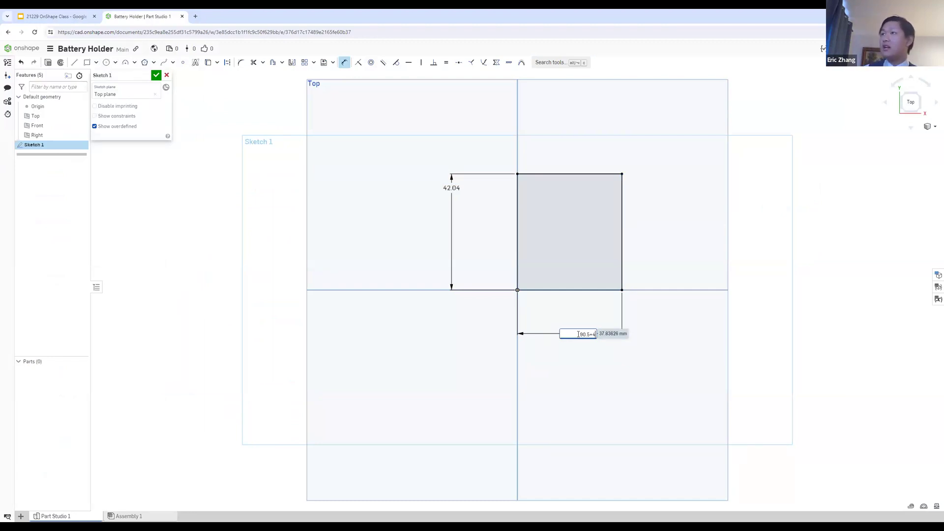
key(Return)
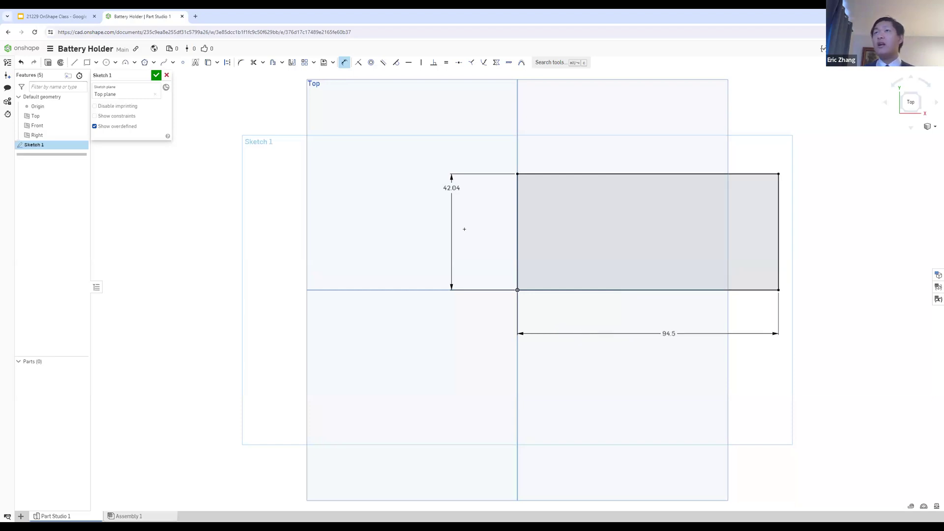
Step: Set the rectangle's vertical dimension to 113.5+4 mm
double_click(451, 188)
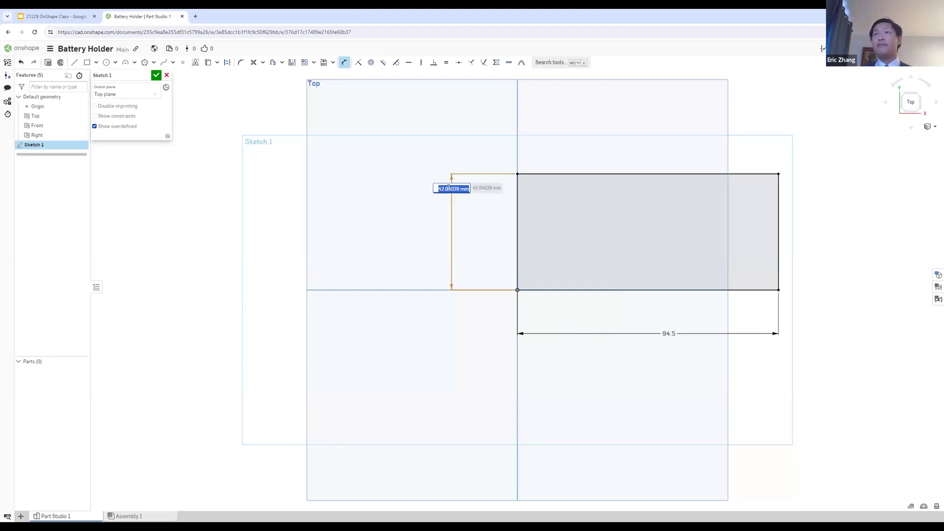
text(113)
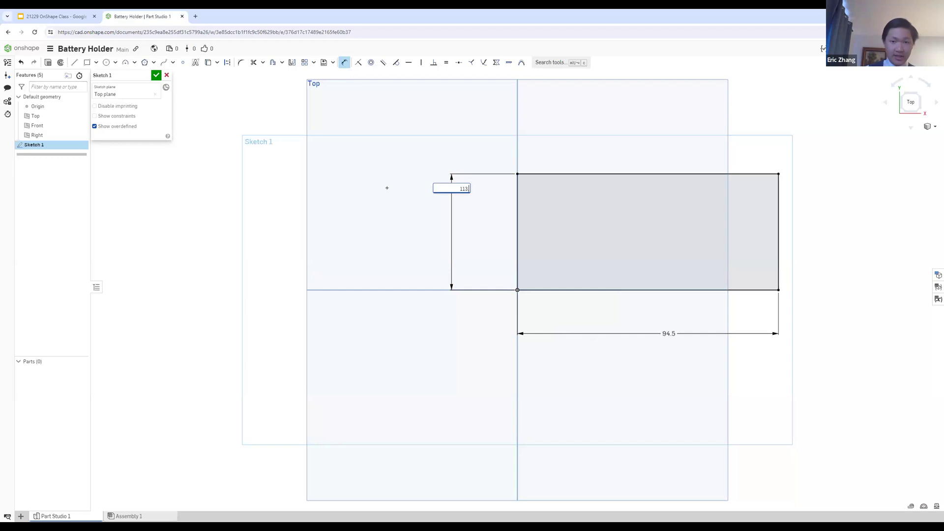
text(.5+4)
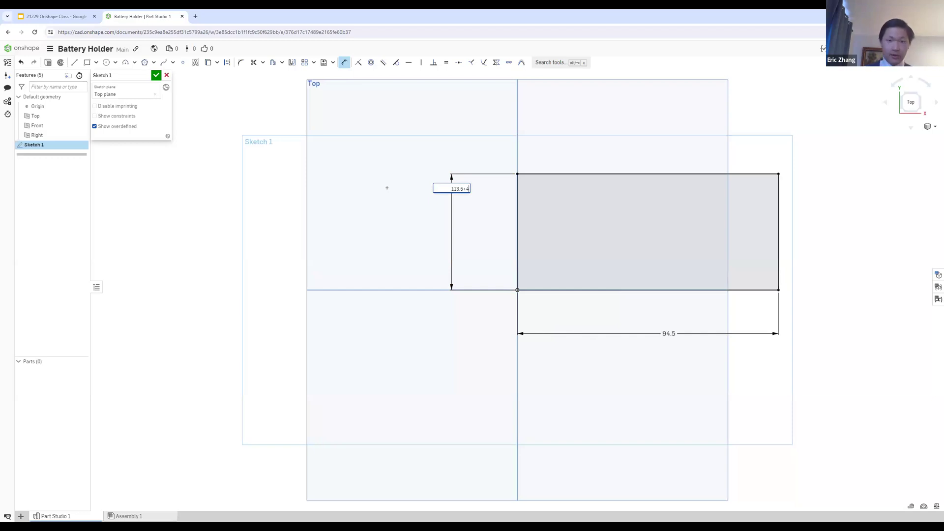
key(Return)
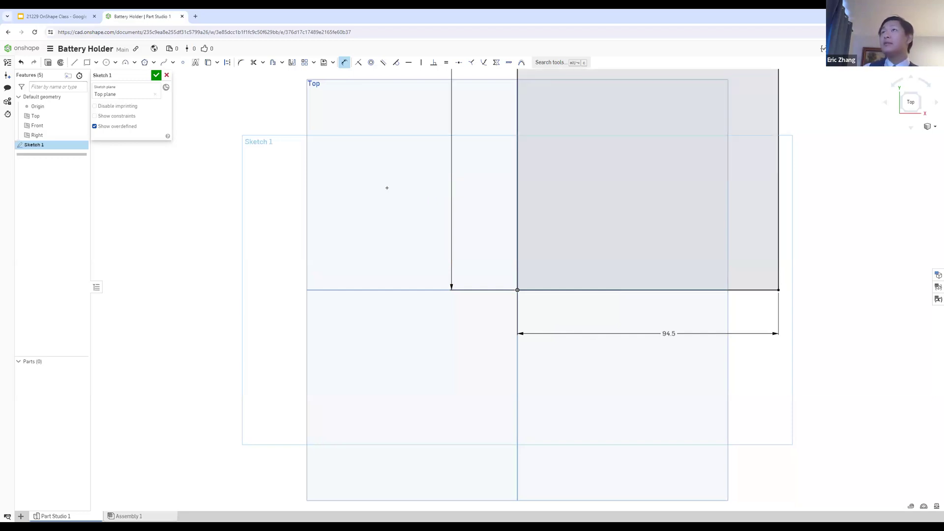
Step: Bring the whole dimensioned rectangle into view and accept Sketch 1 under its existing name
scroll(723, 78, down, 5)
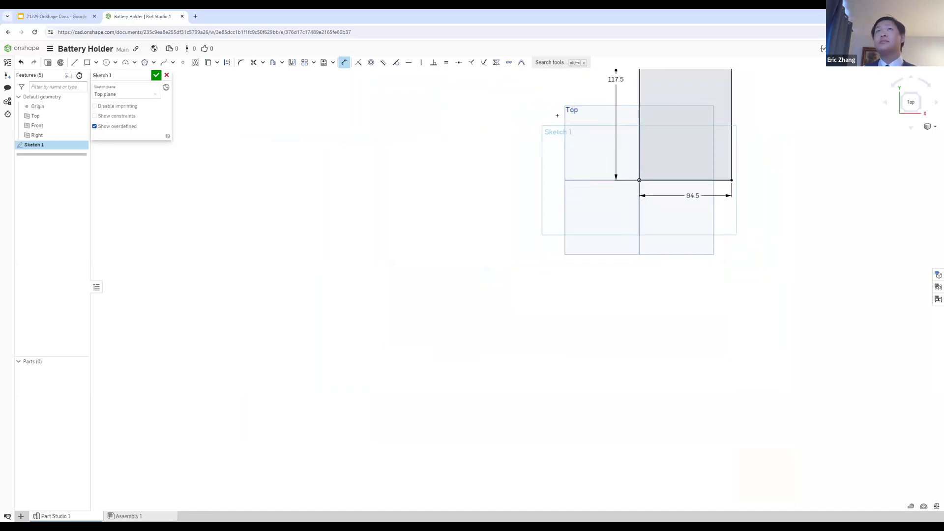
mouse_move(463, 293)
right_down()
mouse_move(603, 171)
mouse_move(455, 273)
right_up()
click(911, 97)
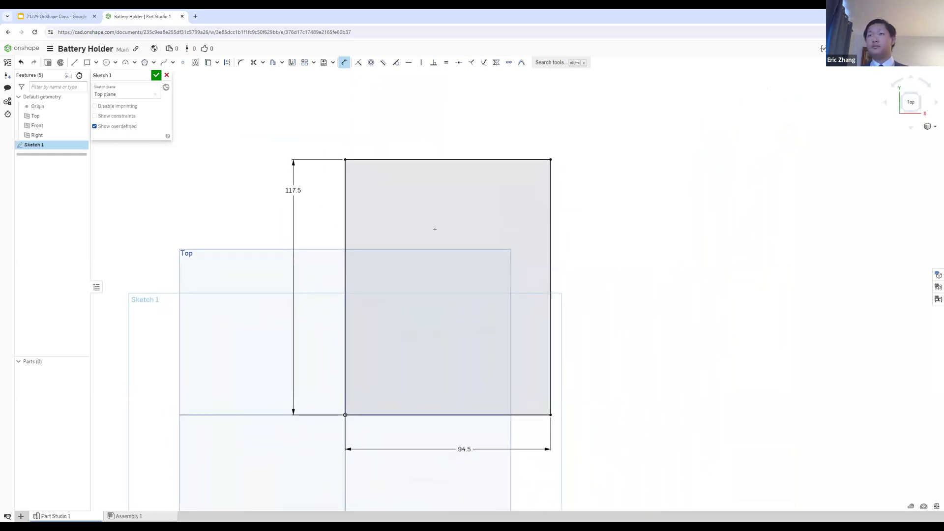
scroll(430, 236, up, 2)
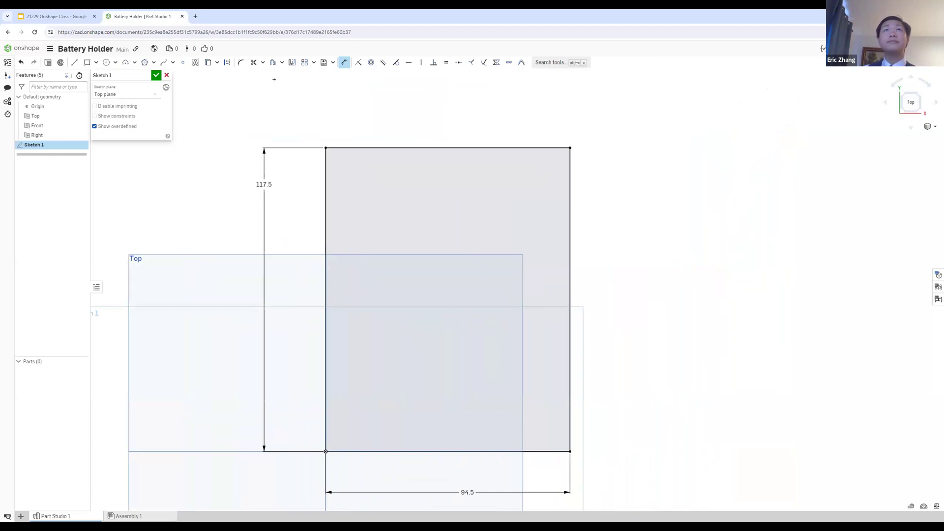
click(144, 74)
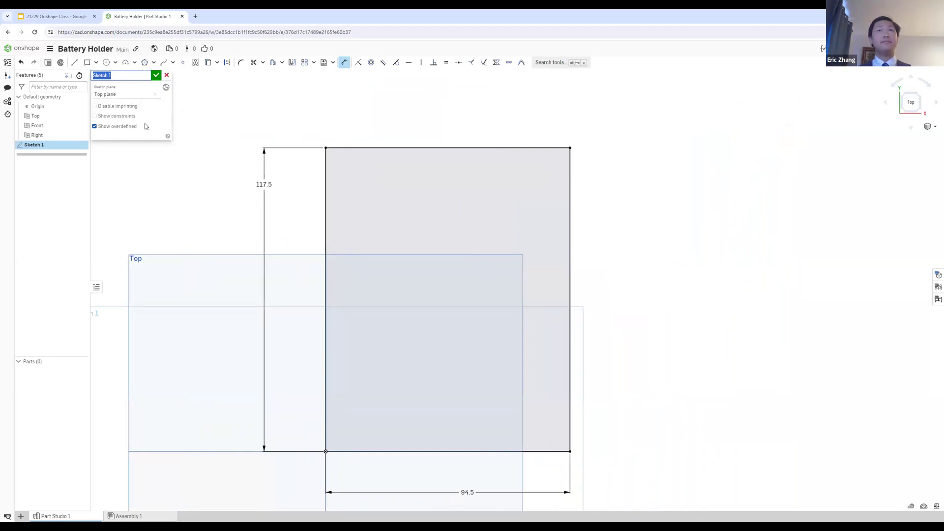
click(141, 140)
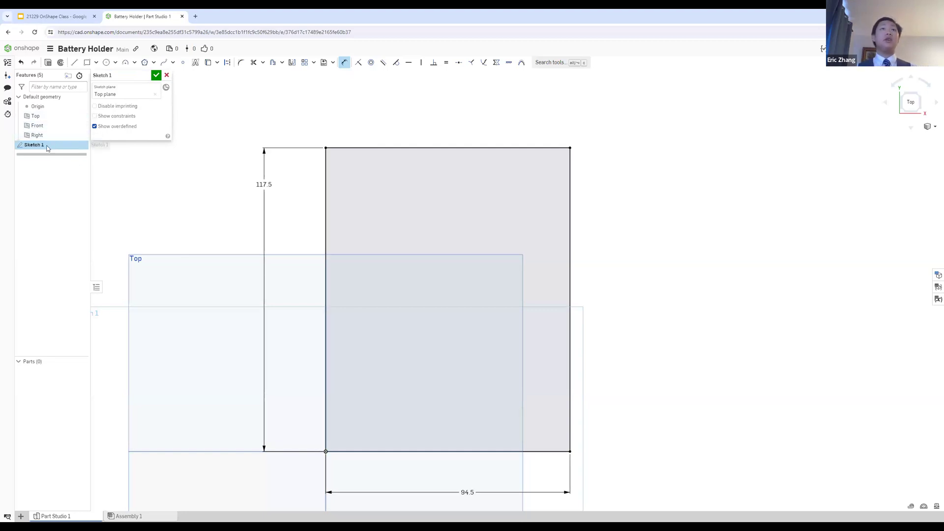
click(156, 75)
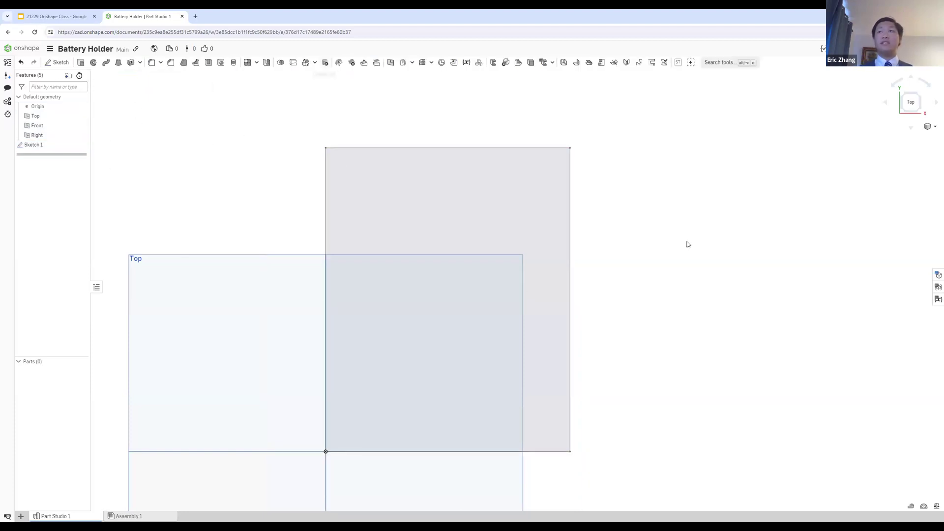
Step: Reopen Sketch 1 and add a second vertical dimension along the rectangle's left edge, outside the existing one
double_click(36, 146)
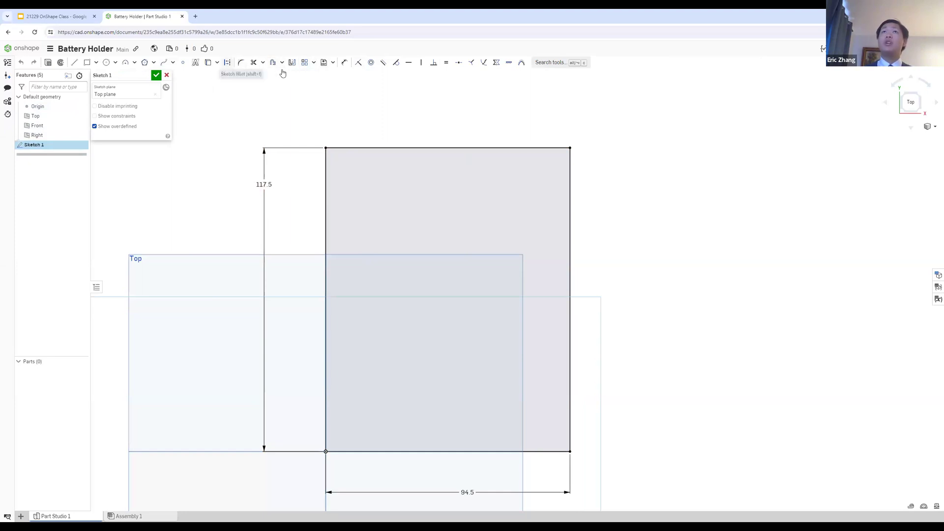
key(d)
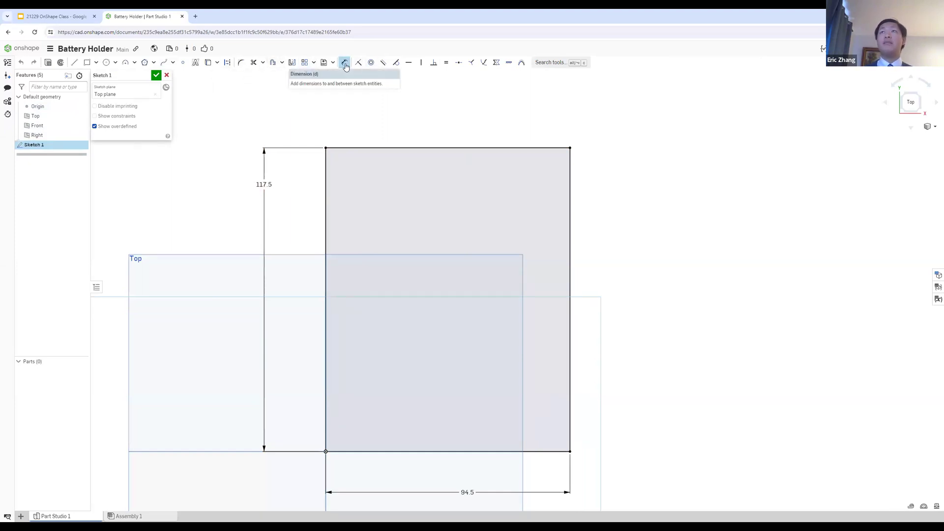
click(326, 187)
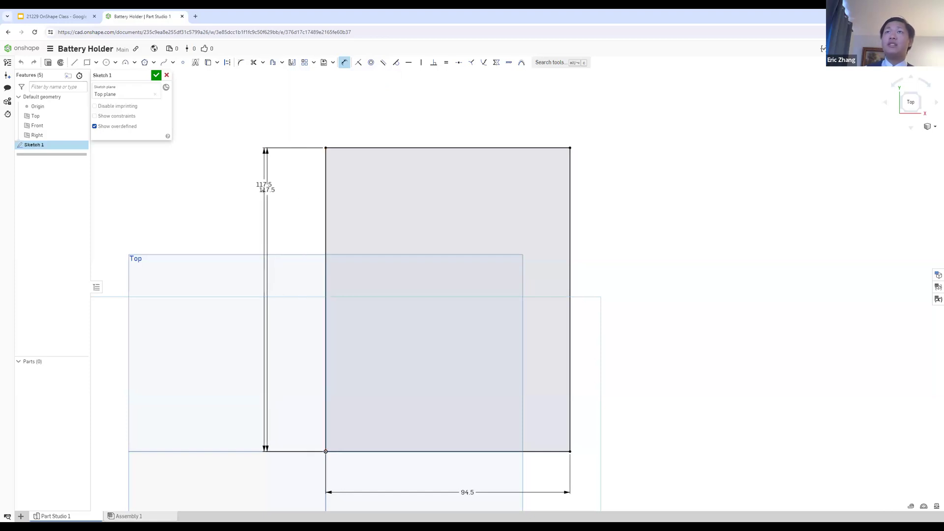
click(228, 192)
key(Return)
right_click(230, 175)
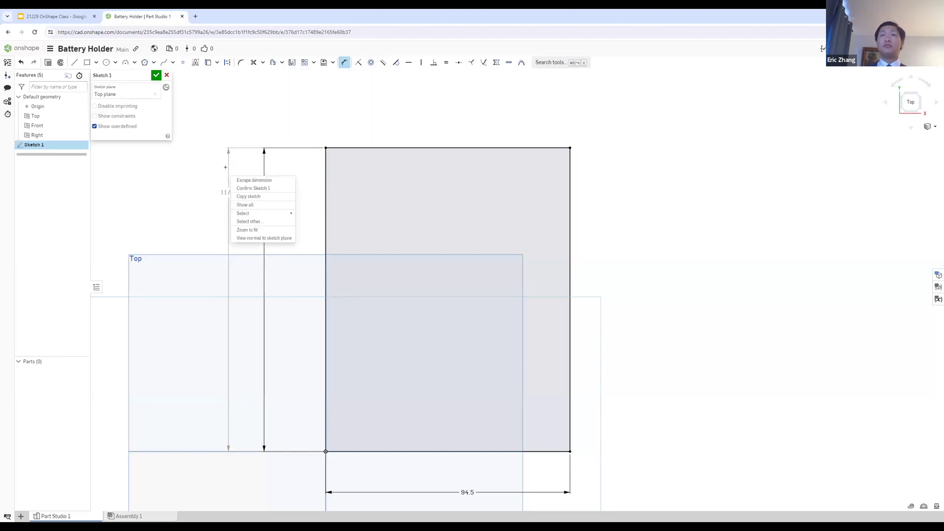
Step: Delete the redundant outer vertical dimension beside the rectangle's left edge
click(225, 167)
click(229, 169)
key(Escape)
right_click(229, 176)
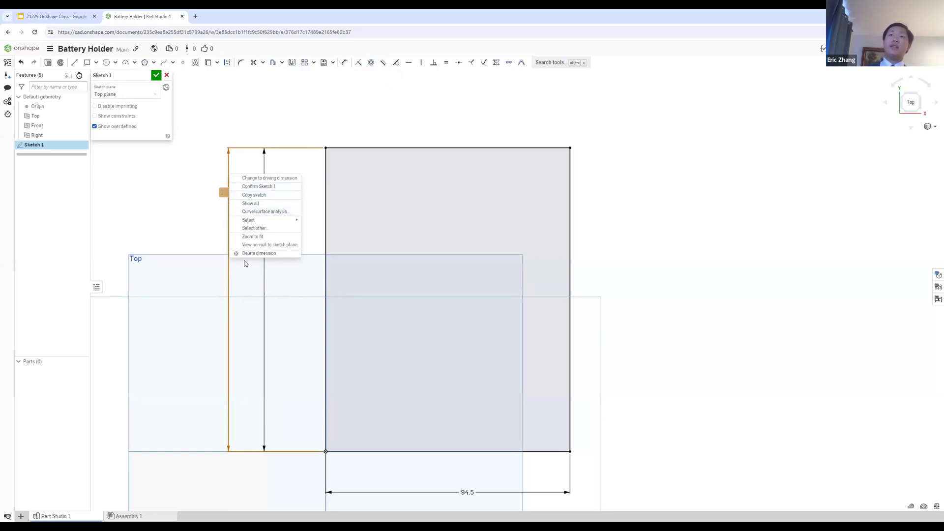
click(257, 253)
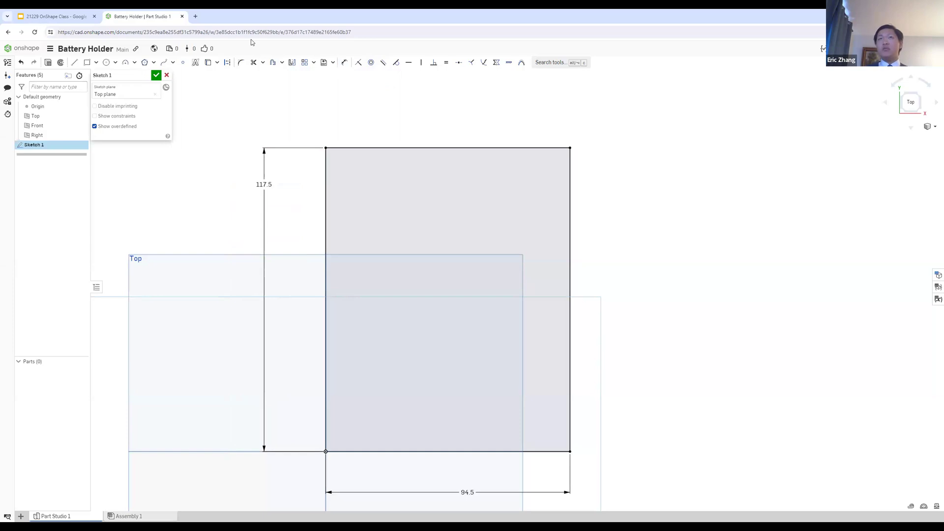
Step: Try to dimension the rectangle's upper horizontal edge as 50 mm
key(u)
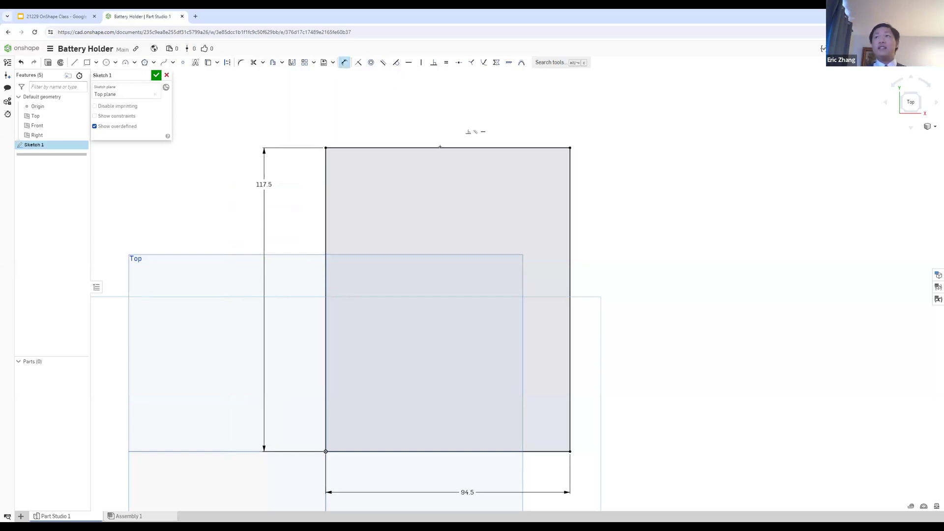
click(438, 149)
click(430, 112)
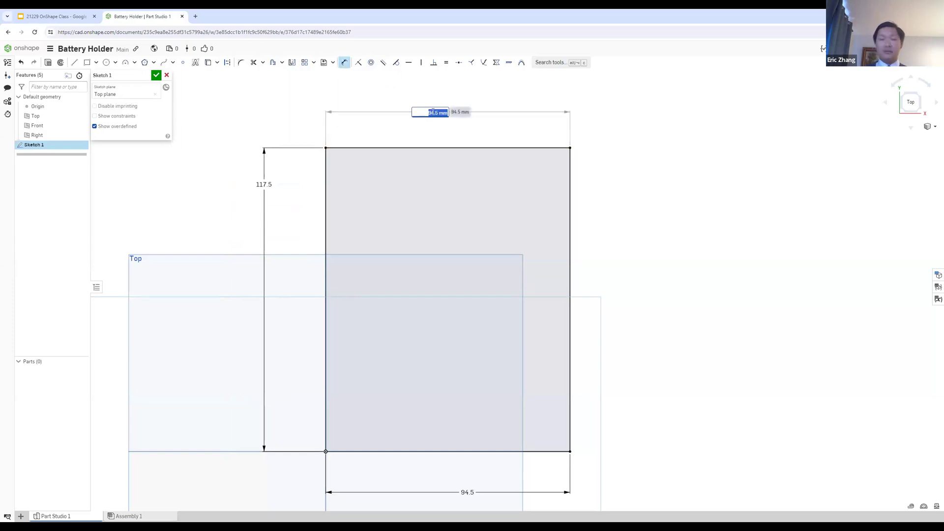
text(50)
key(Escape)
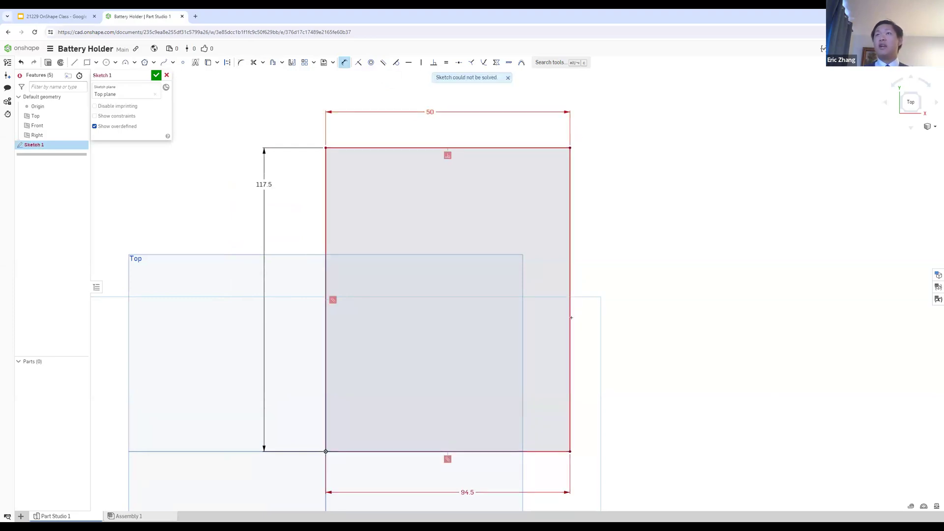
Step: Undo the 50 mm value and delete the redundant dimension above the rectangle
key(Escape)
key(ctrl+z)
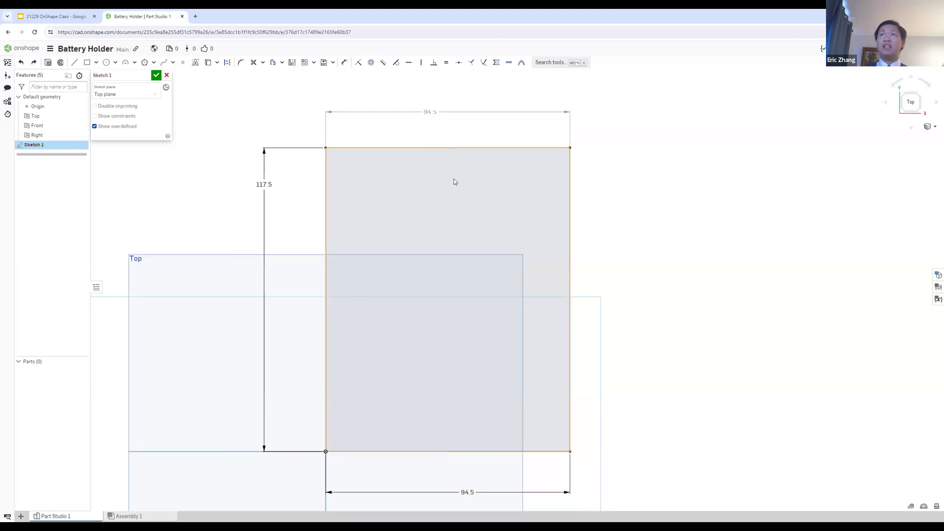
right_click(421, 109)
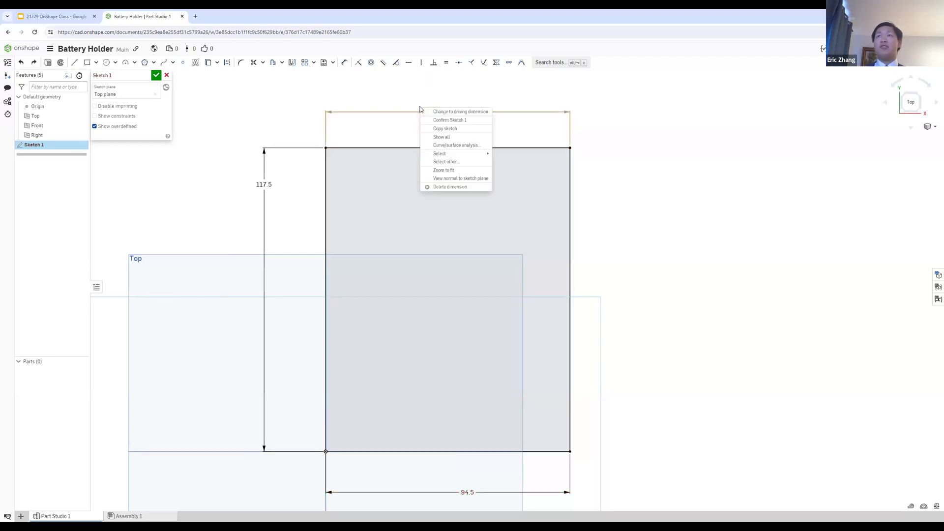
click(457, 188)
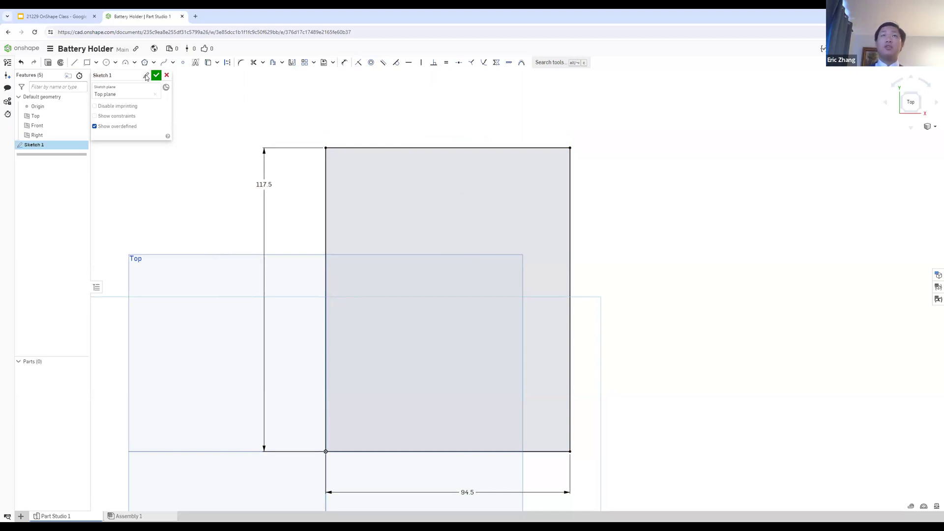
Step: Rename the sketch as Bottom and accept it
click(146, 75)
text(Bottom)
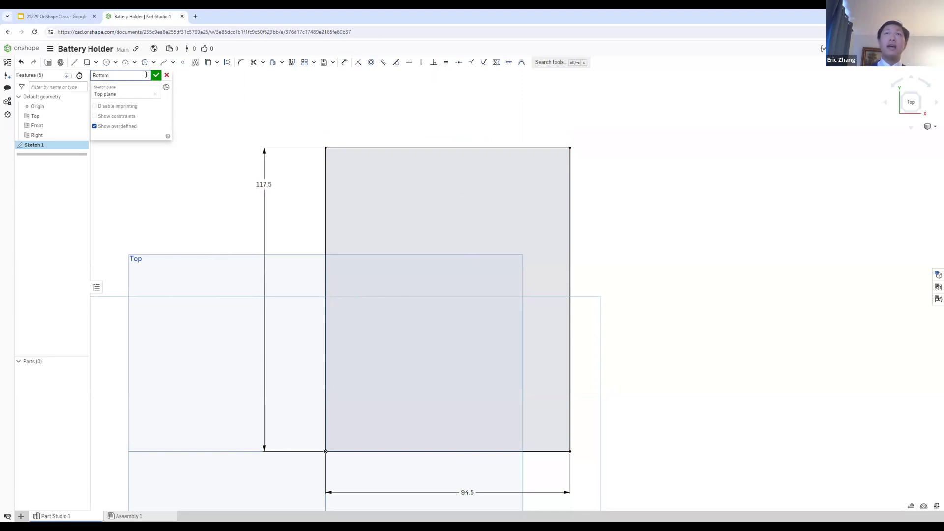
key(Return)
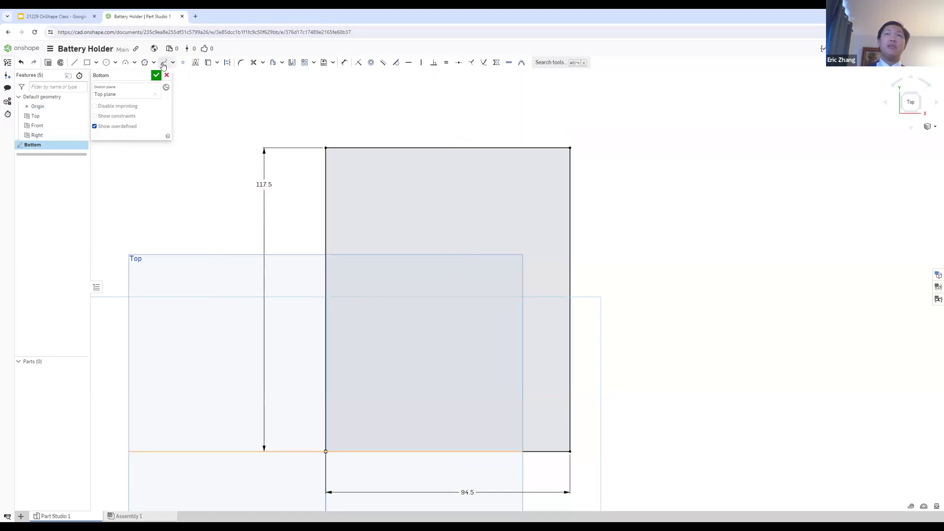
click(156, 75)
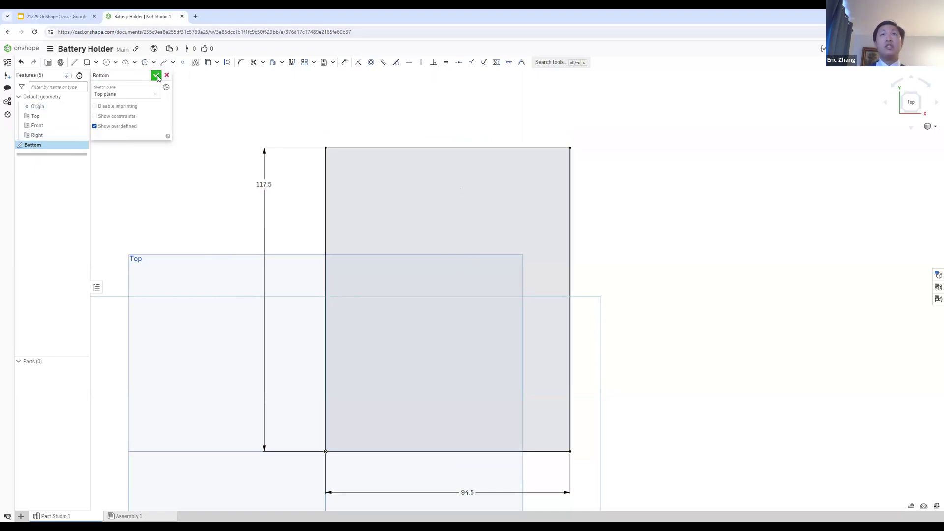
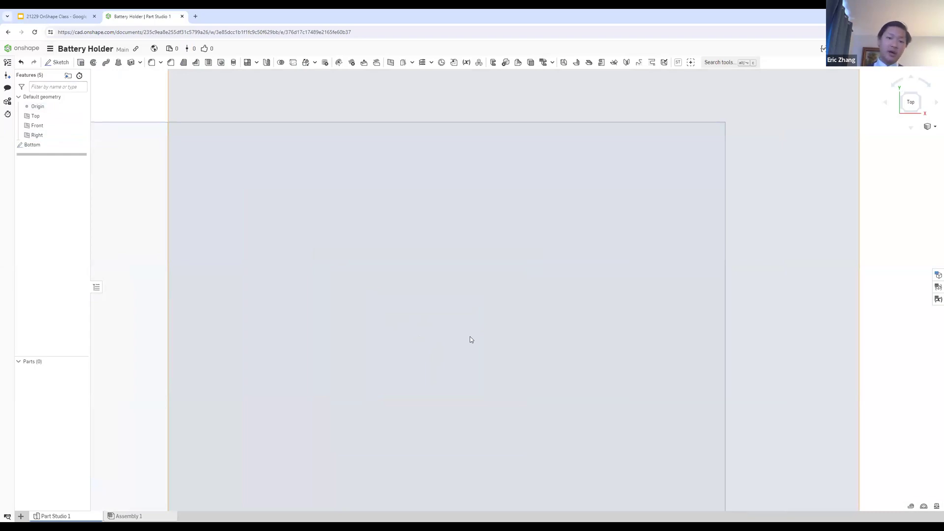
scroll(470, 337, down, 6)
scroll(470, 338, up, 6)
scroll(470, 338, down, 8)
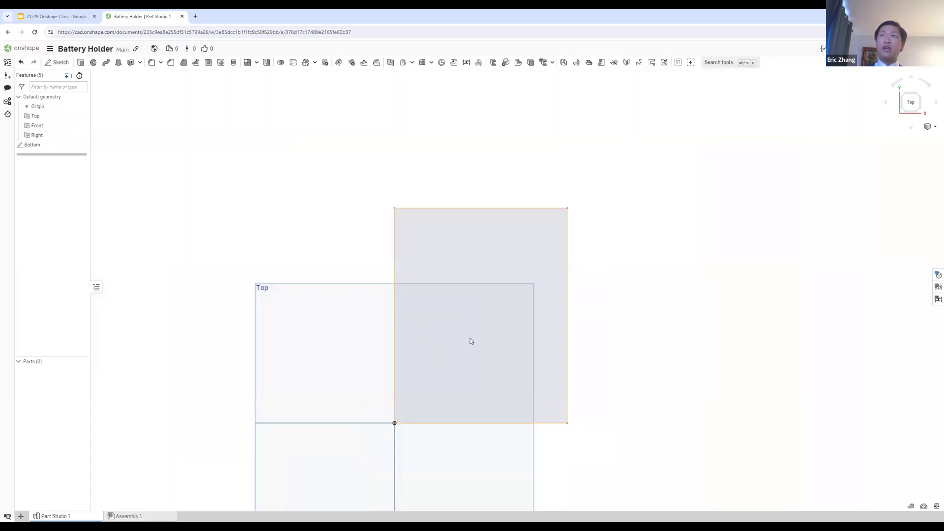
scroll(474, 318, up, 5)
scroll(466, 319, down, 6)
scroll(469, 320, up, 2)
scroll(378, 344, up, 6)
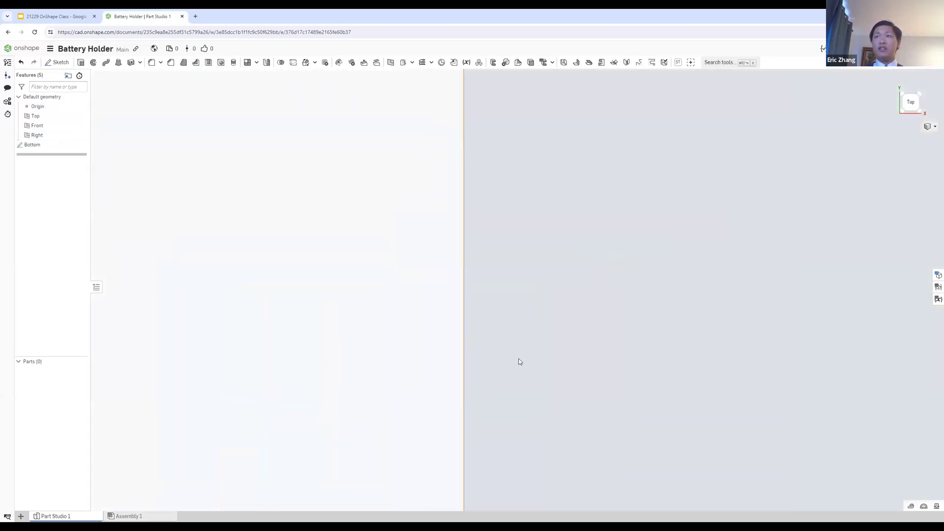
scroll(540, 316, down, 8)
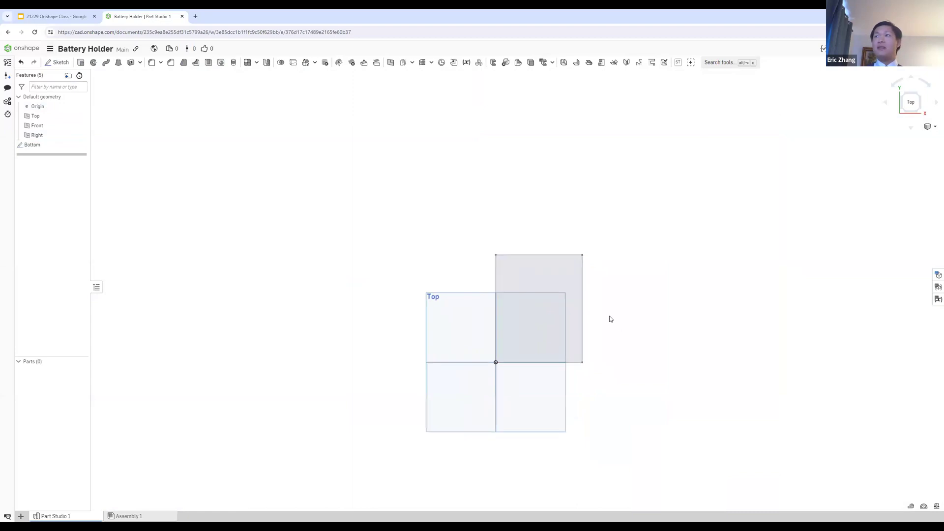
scroll(556, 313, up, 2)
scroll(615, 327, up, 1)
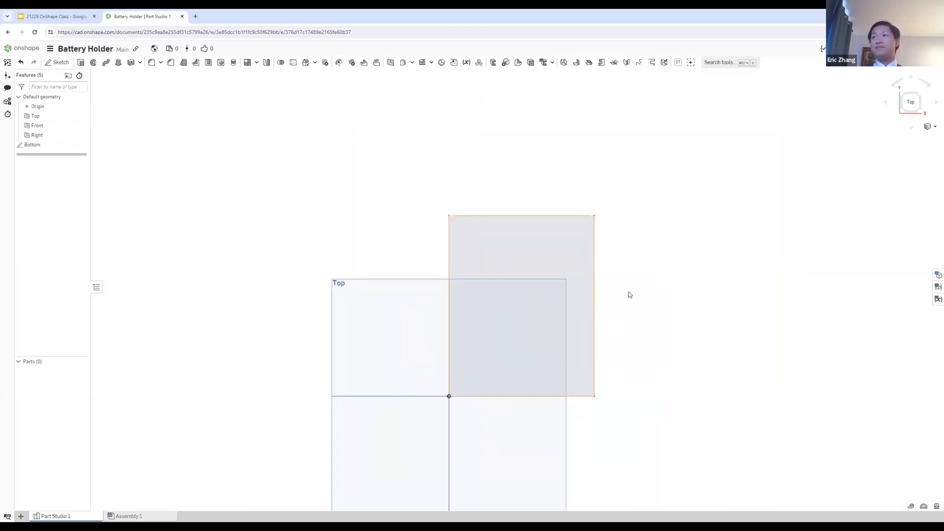
scroll(629, 294, up, 1)
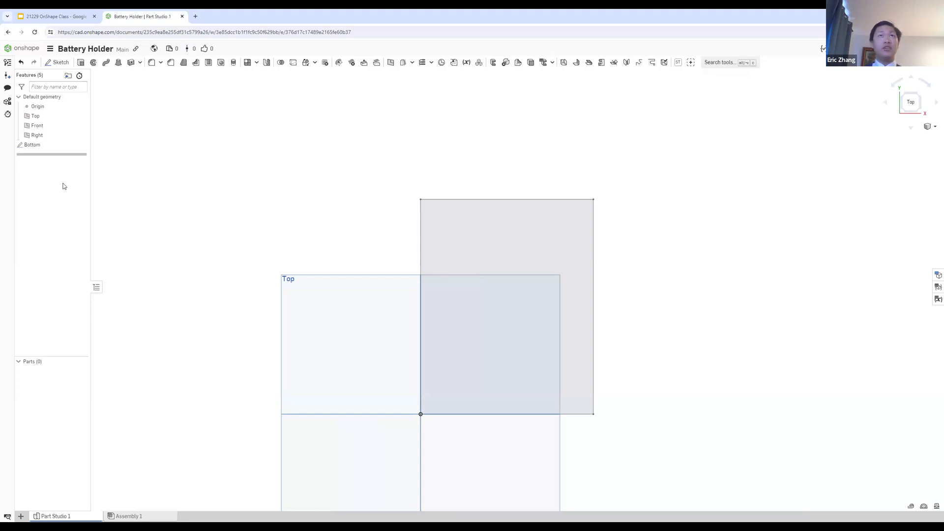
double_click(59, 144)
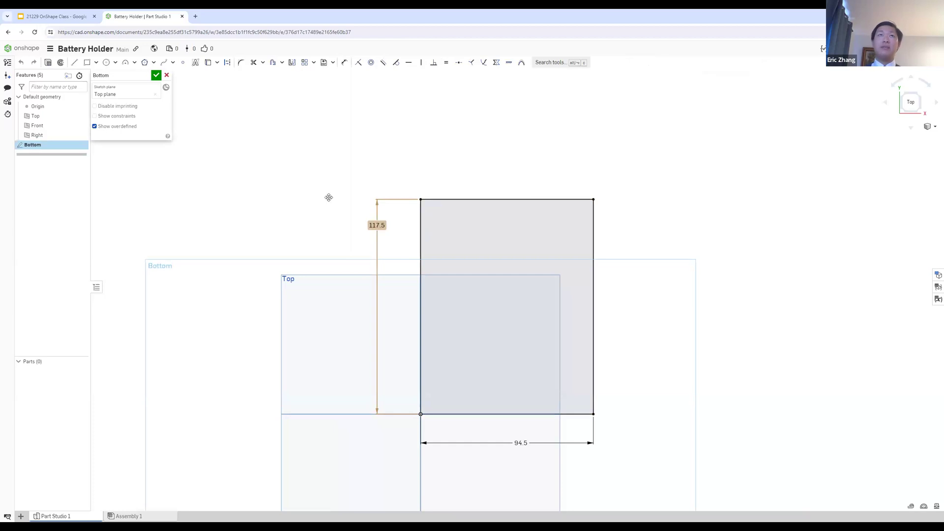
click(156, 76)
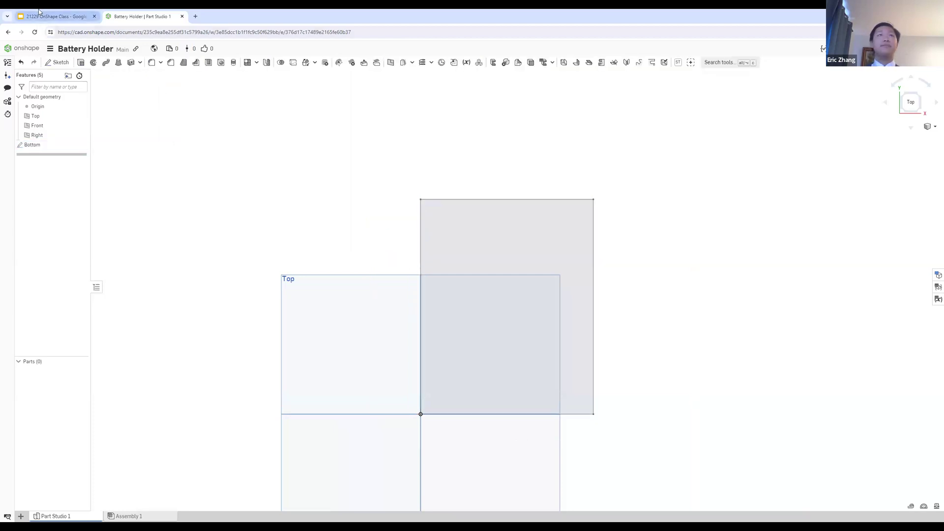
Step: Switch to the Google Slides presentation, read the Step 2 Offset tool instructions for the box walls, and return to Onshape
click(54, 16)
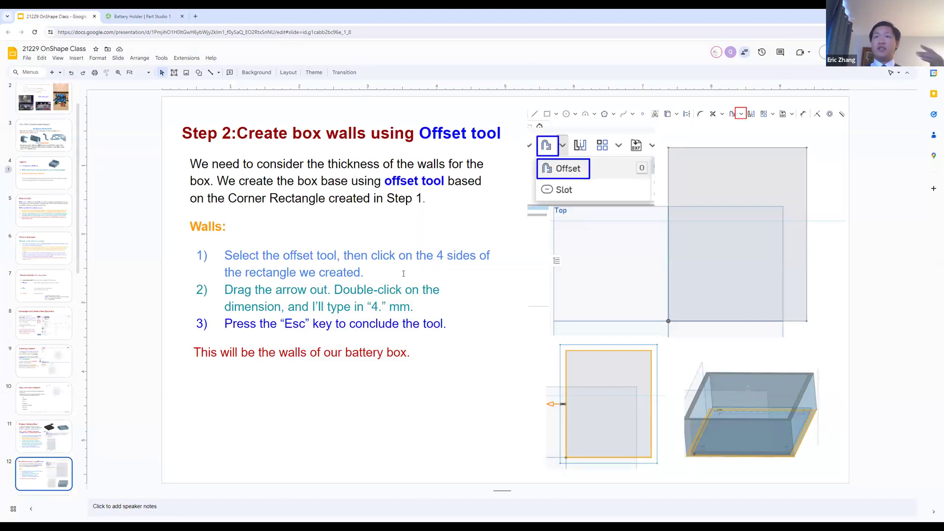
click(404, 273)
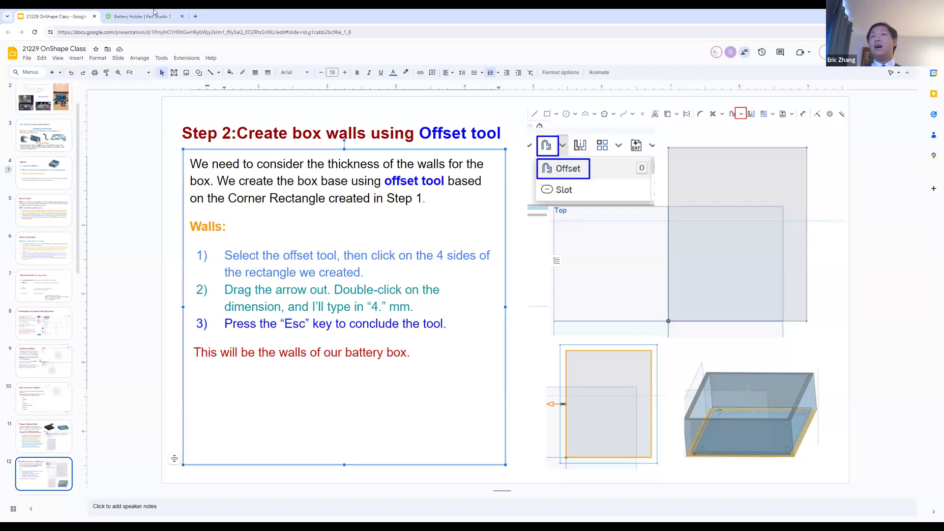
click(112, 13)
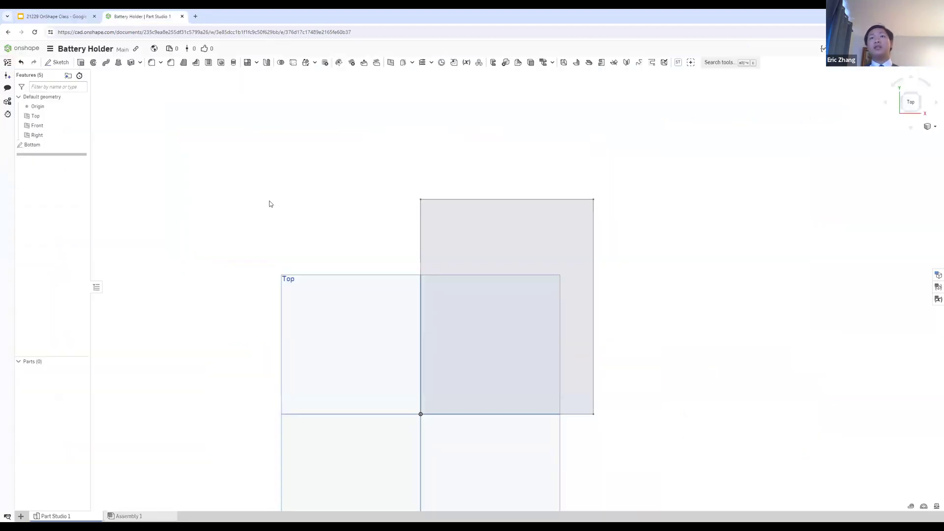
click(420, 225)
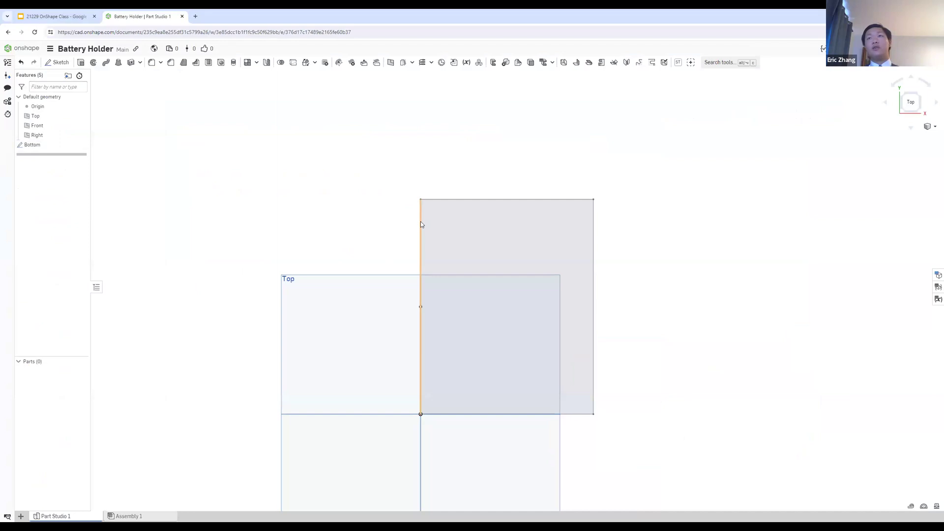
click(458, 201)
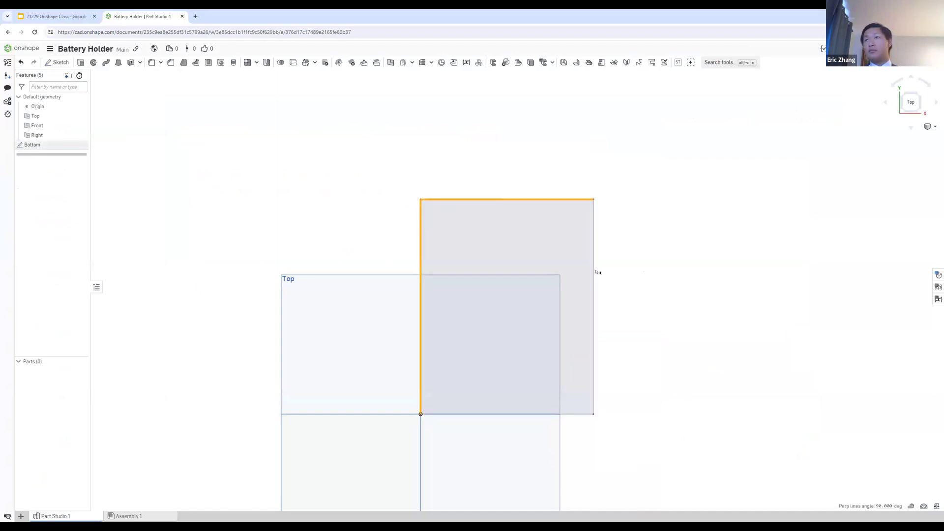
click(594, 279)
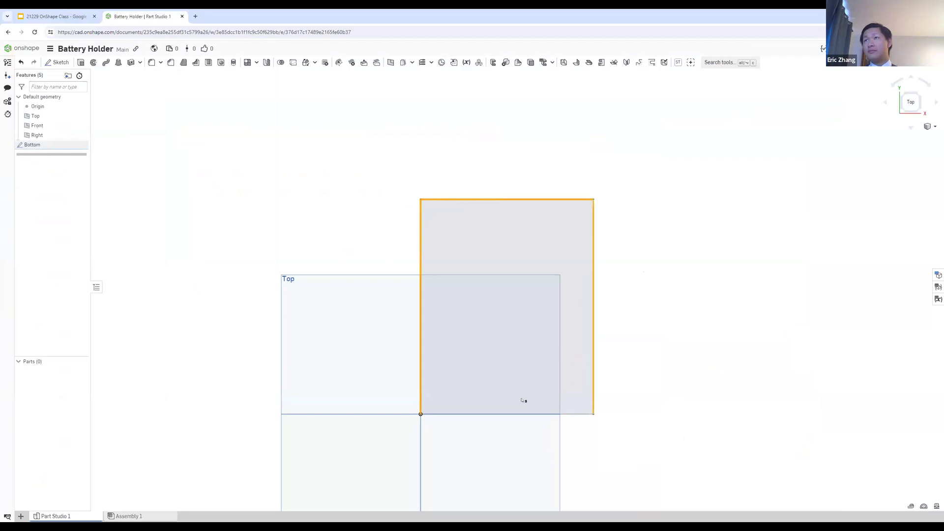
click(510, 415)
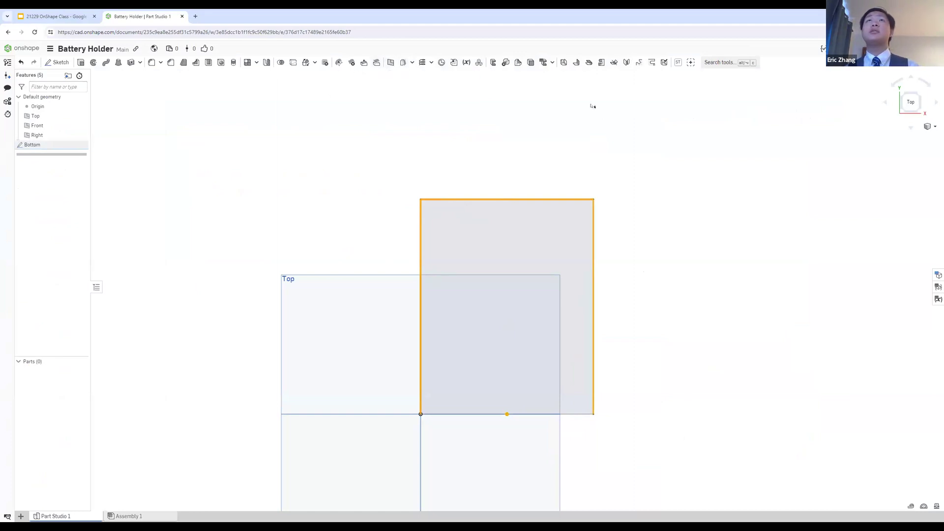
click(721, 63)
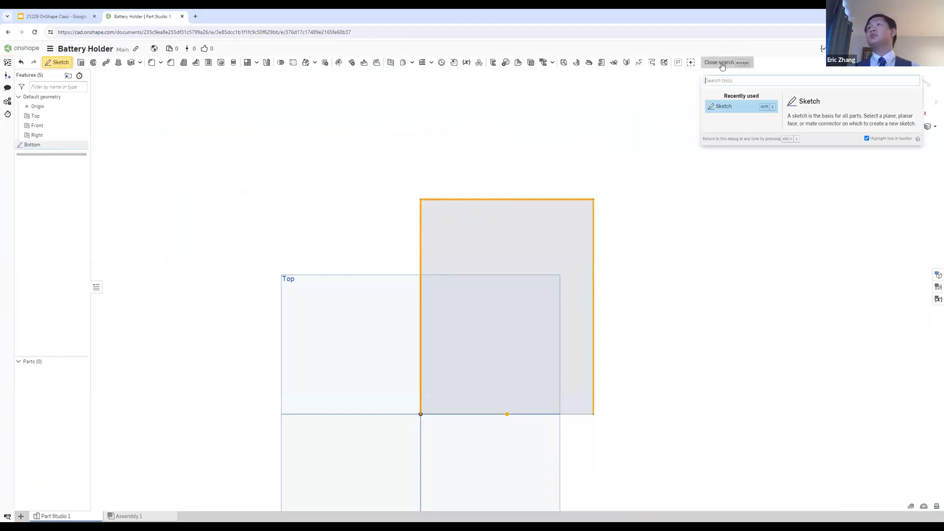
text(off)
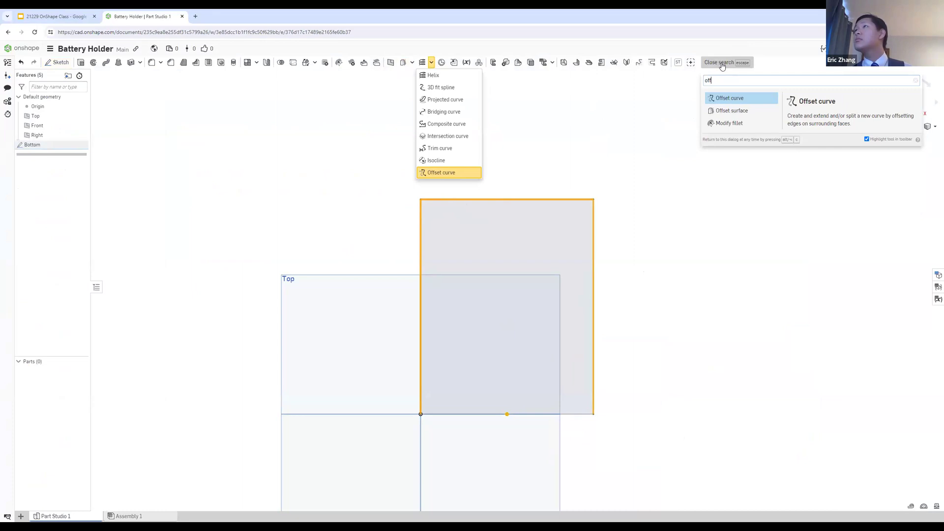
key(Return)
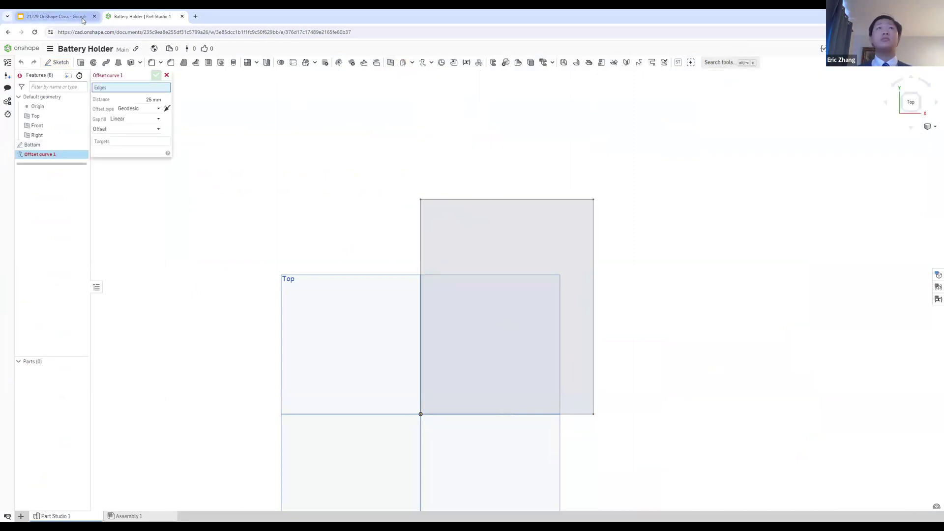
click(83, 19)
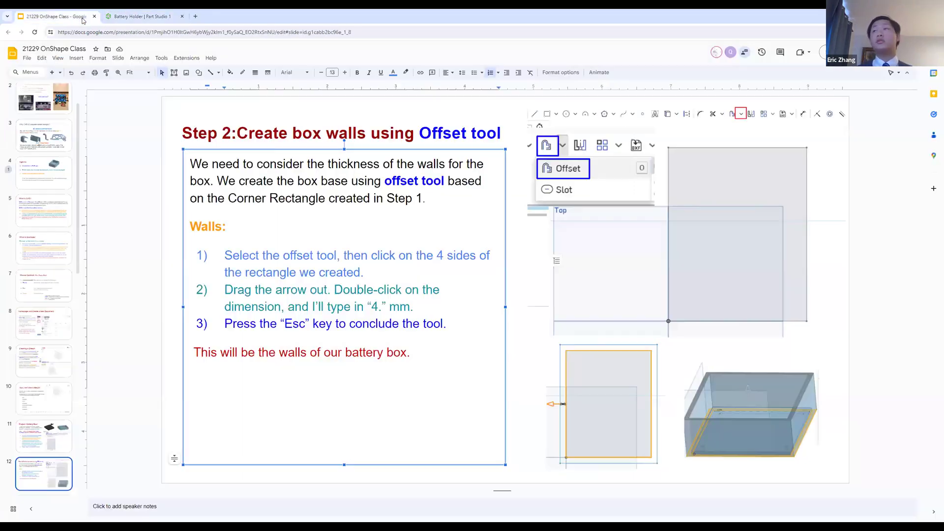
click(114, 13)
key(Escape)
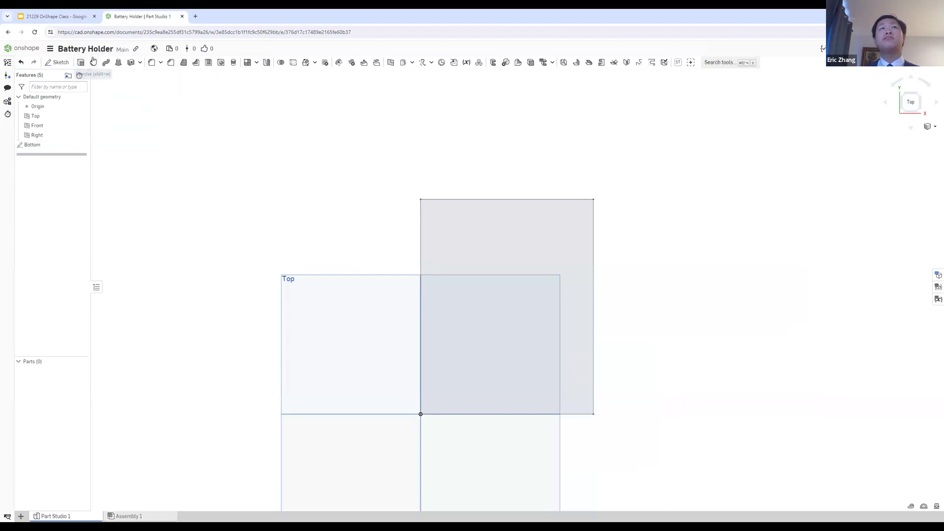
click(140, 63)
right_click(92, 63)
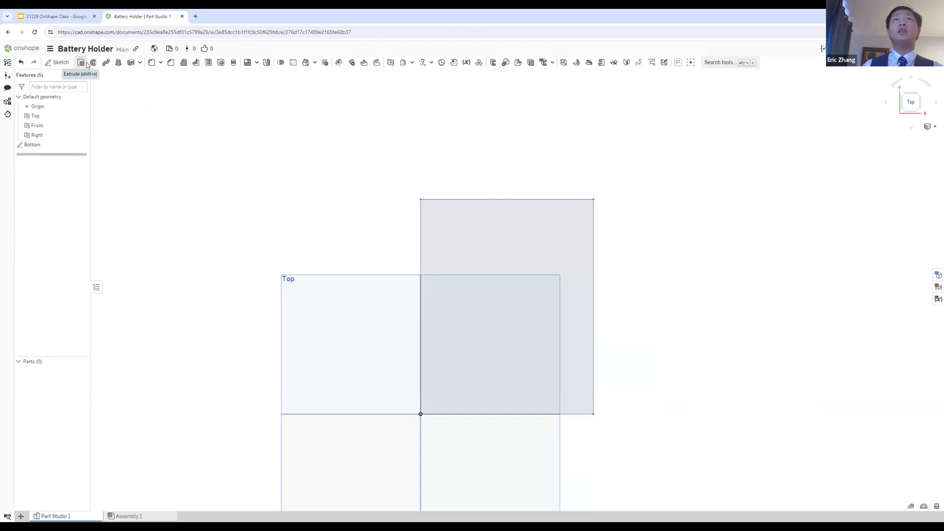
Step: Reopen the Bottom sketch for editing and start an Offset of all four sides of the rectangle
click(36, 148)
click(37, 148)
double_click(52, 147)
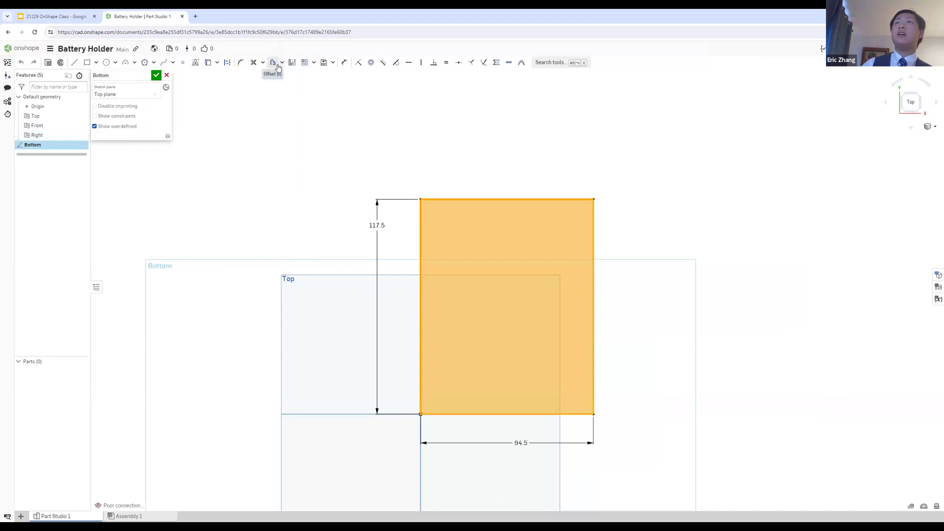
click(273, 62)
click(459, 199)
click(421, 224)
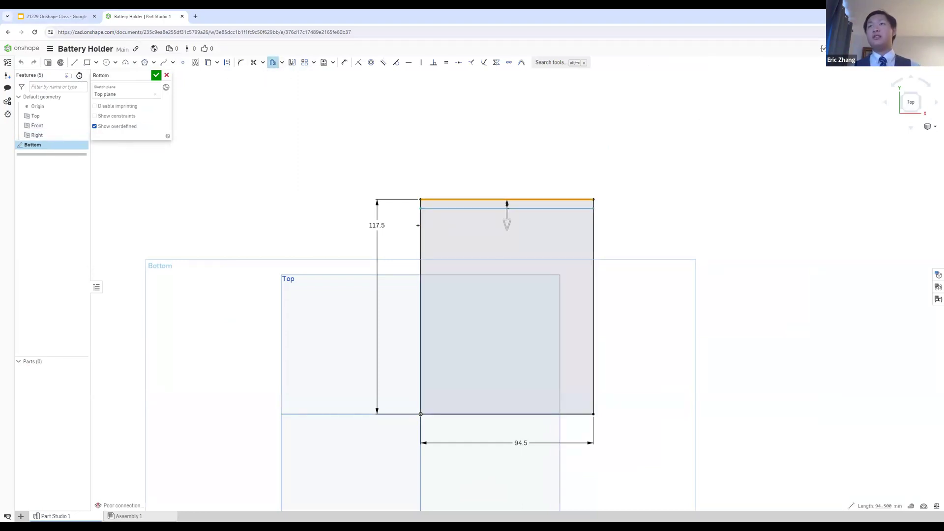
click(475, 414)
click(593, 376)
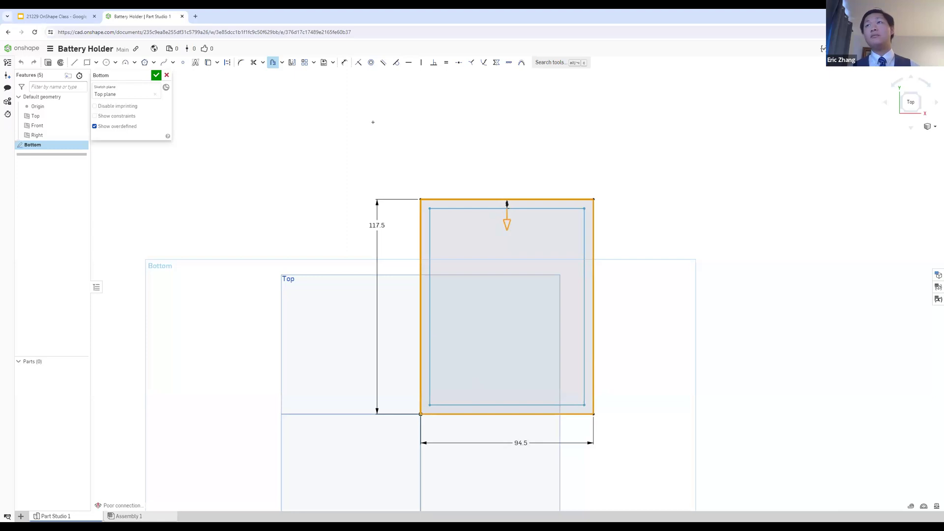
Step: Flip the offset to the outside of the rectangle and set its distance to 4 mm
click(77, 16)
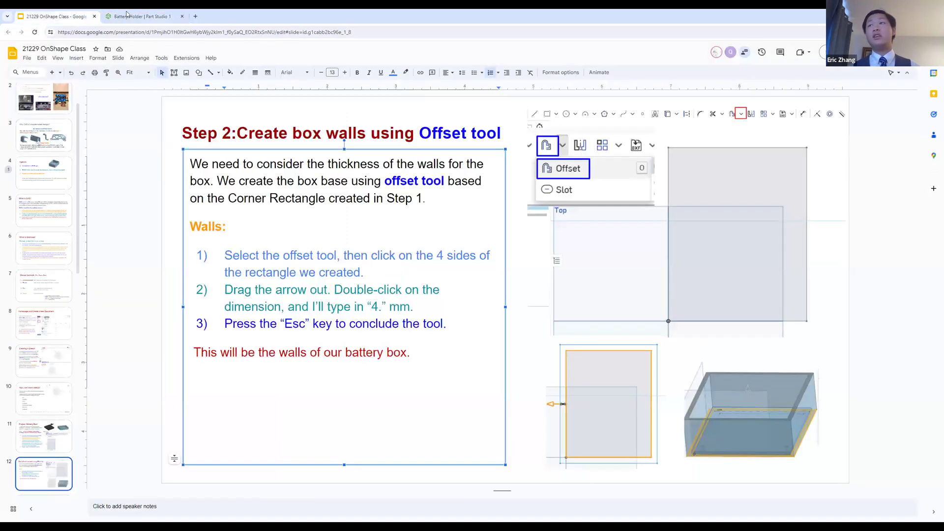
click(166, 12)
drag(508, 217, 503, 166)
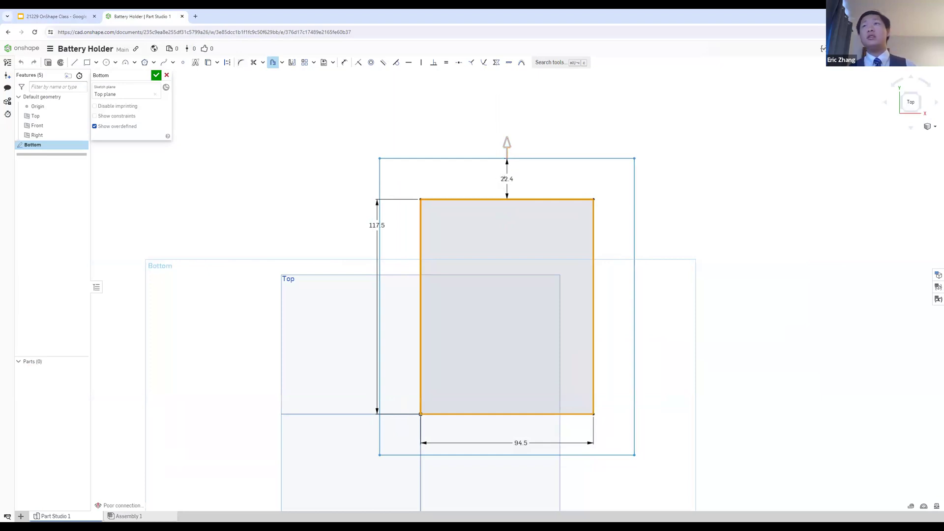
click(507, 179)
text(4)
key(Return)
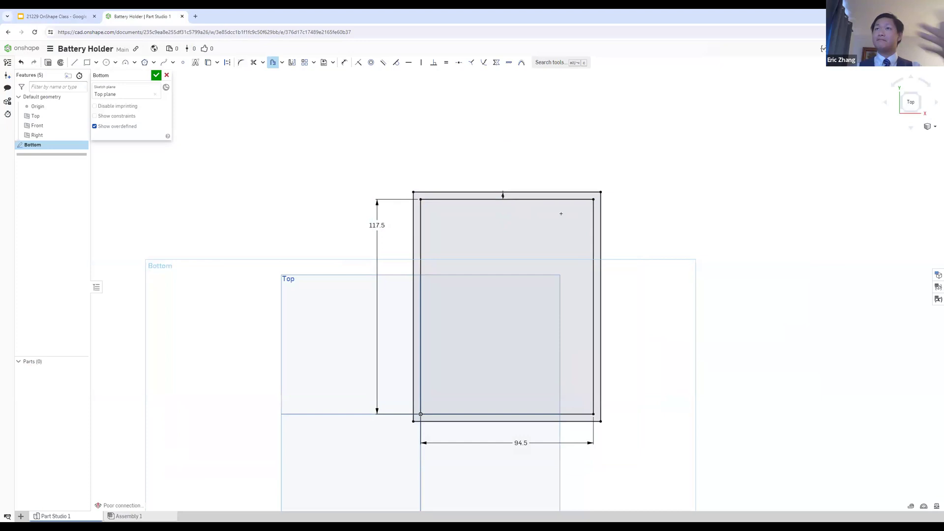
Step: Check the wall offset against the Step 2 slide in Google Slides, return to Onshape and accept the Bottom sketch
click(68, 16)
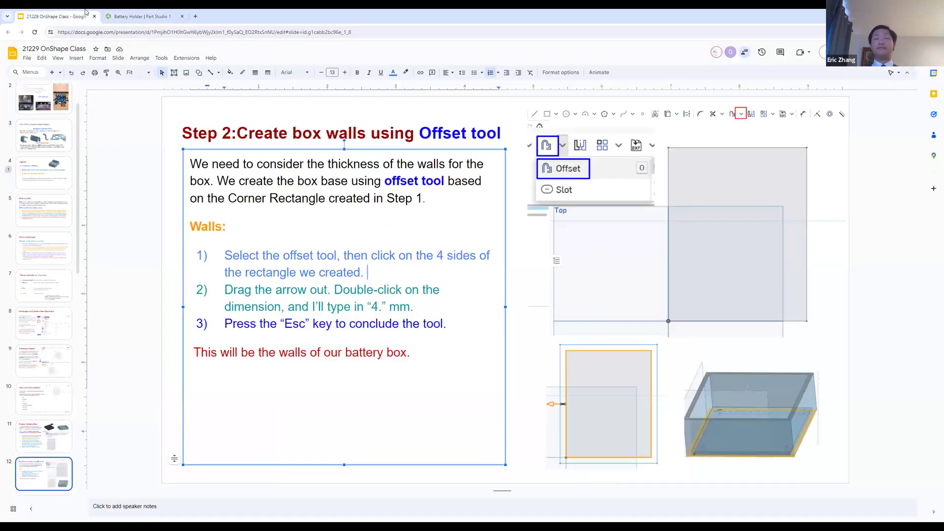
click(131, 18)
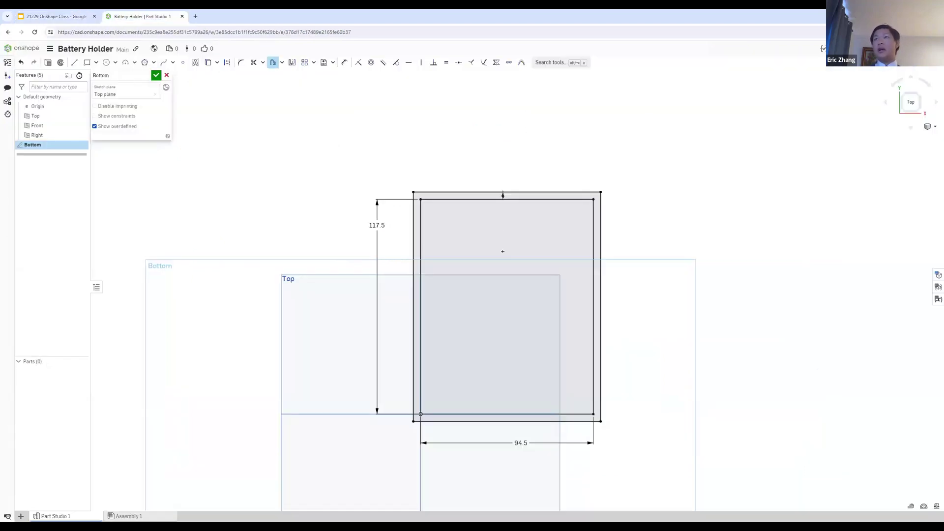
scroll(503, 252, up, 2)
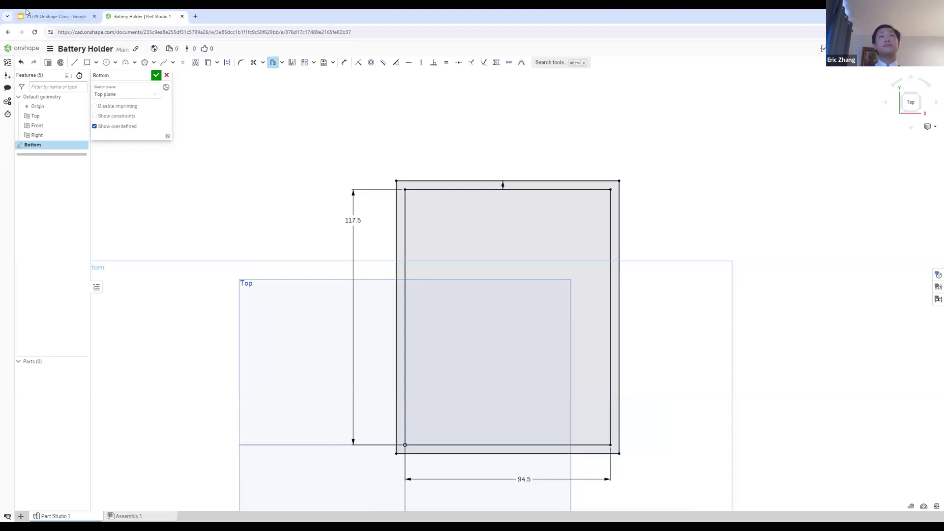
click(54, 16)
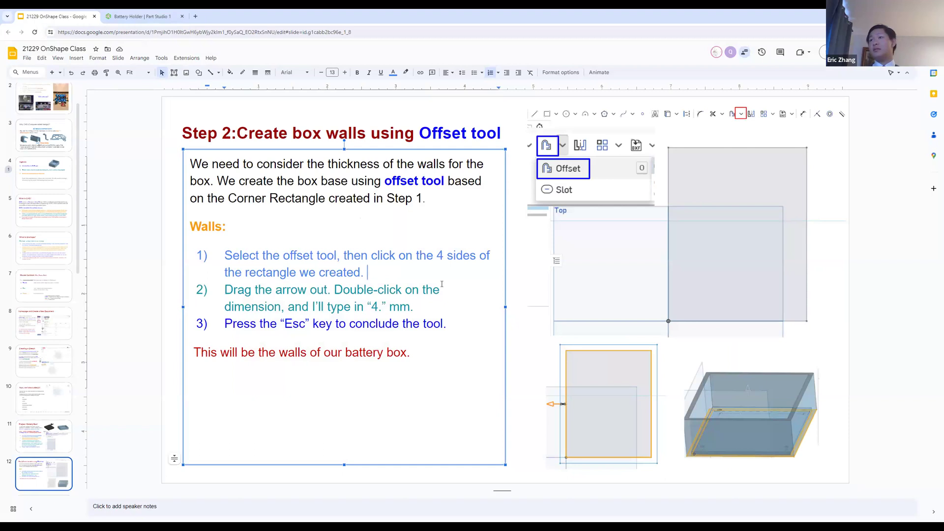
click(175, 11)
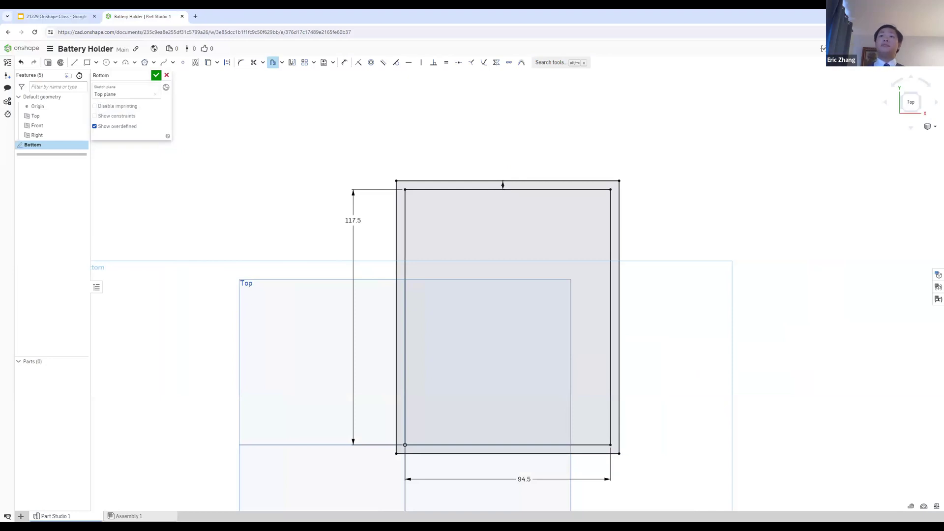
click(156, 77)
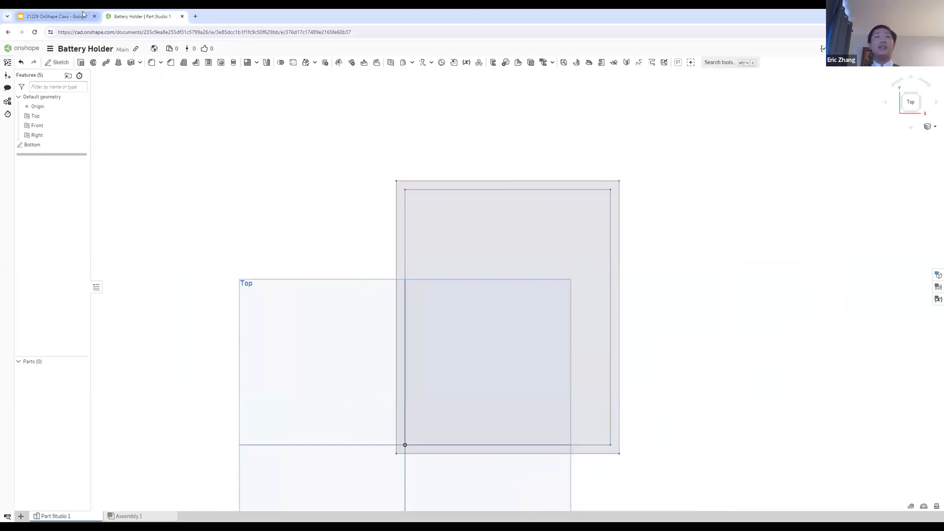
Step: Switch to Google Slides, read the Step 3 slide on adding a screw hole to the box base, and return to Onshape
click(54, 16)
click(146, 203)
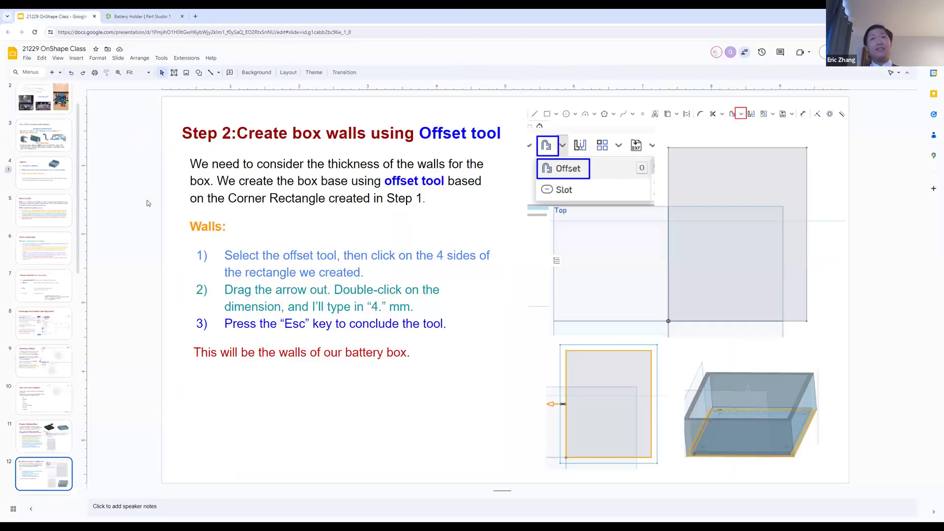
key(Page_Down)
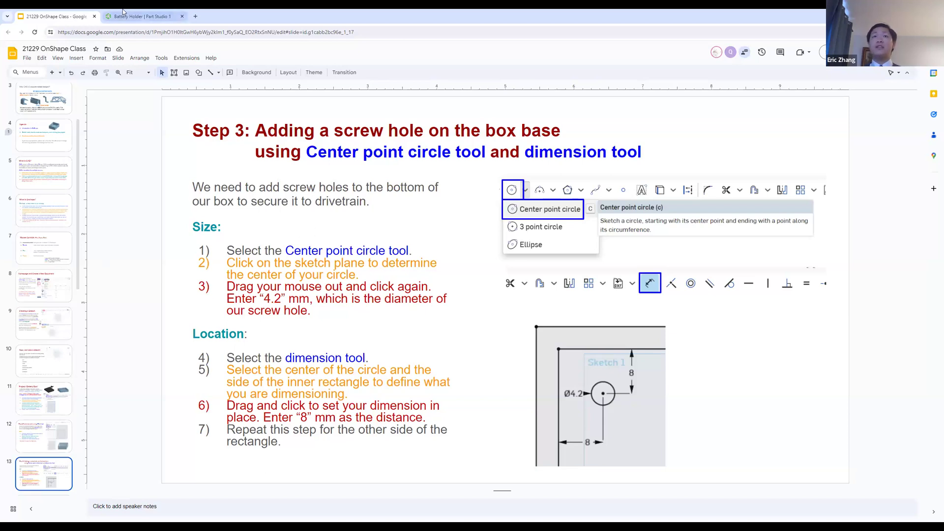
click(142, 16)
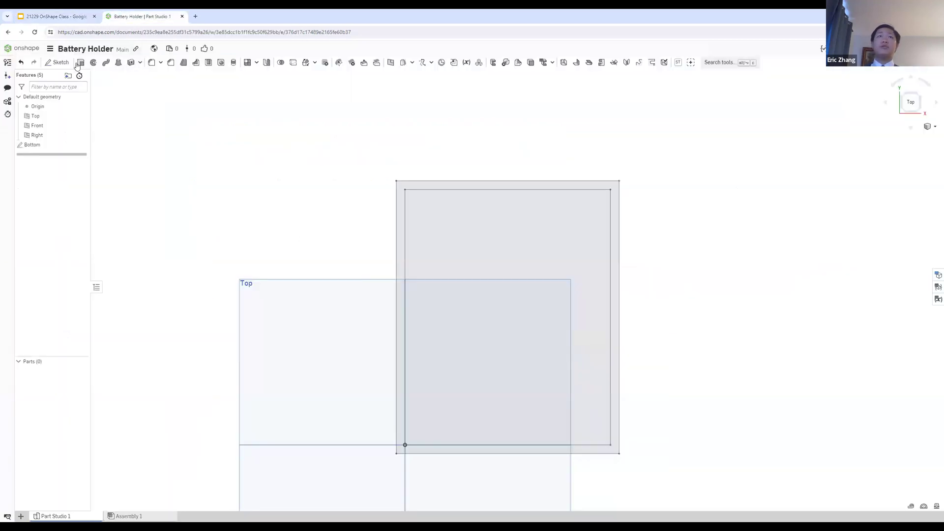
Step: Reopen the Bottom sketch, read the Step 3 screw hole slide in Google Slides, return to Onshape and close the sketch
click(57, 15)
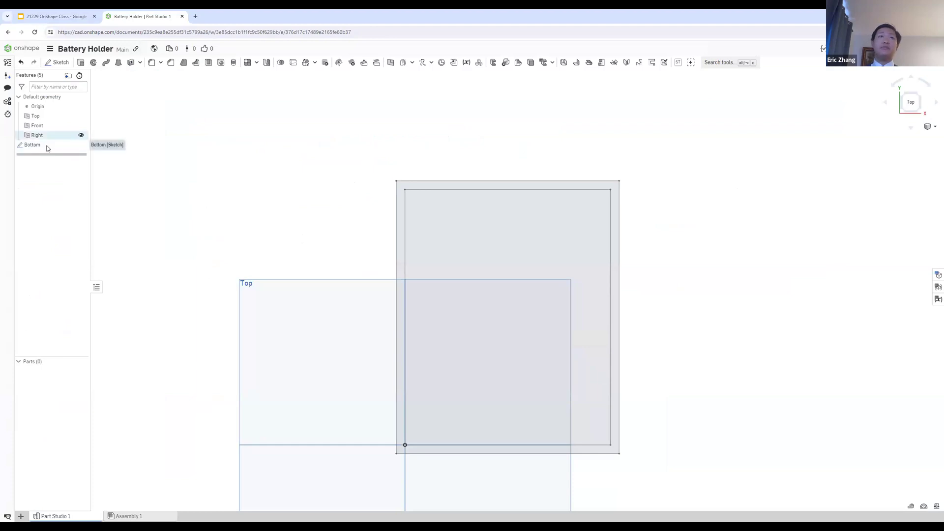
double_click(50, 145)
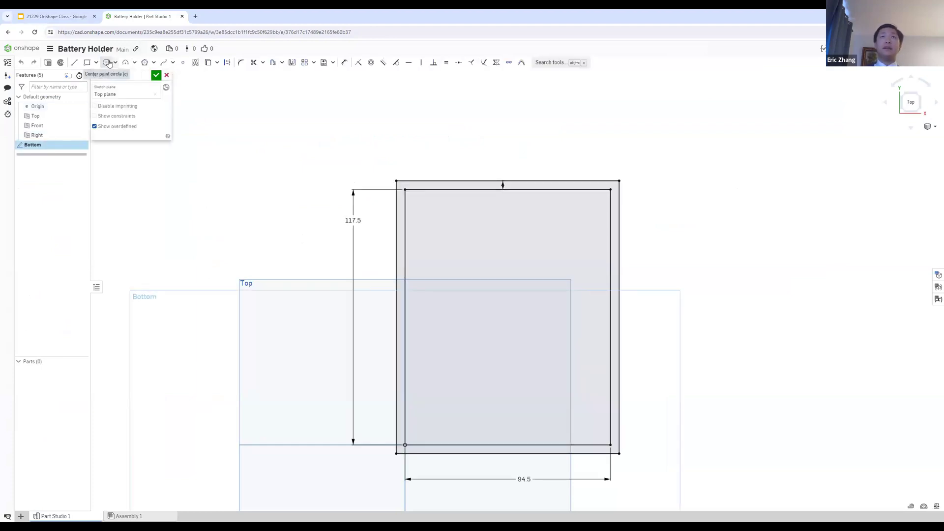
click(57, 16)
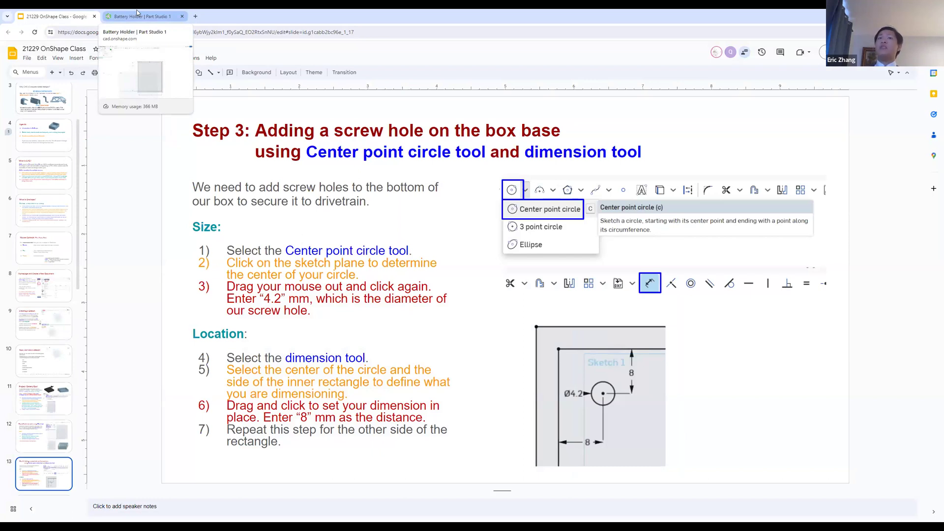
click(138, 13)
scroll(426, 193, up, 3)
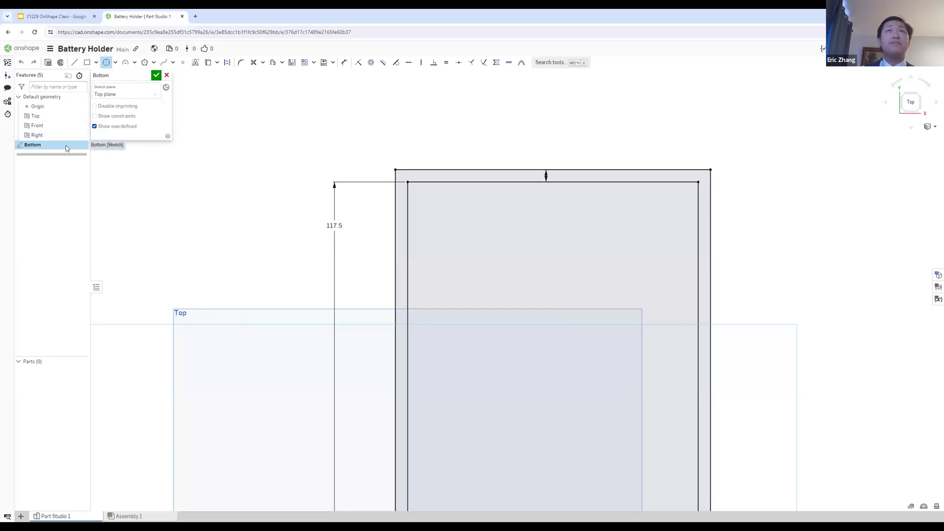
click(157, 75)
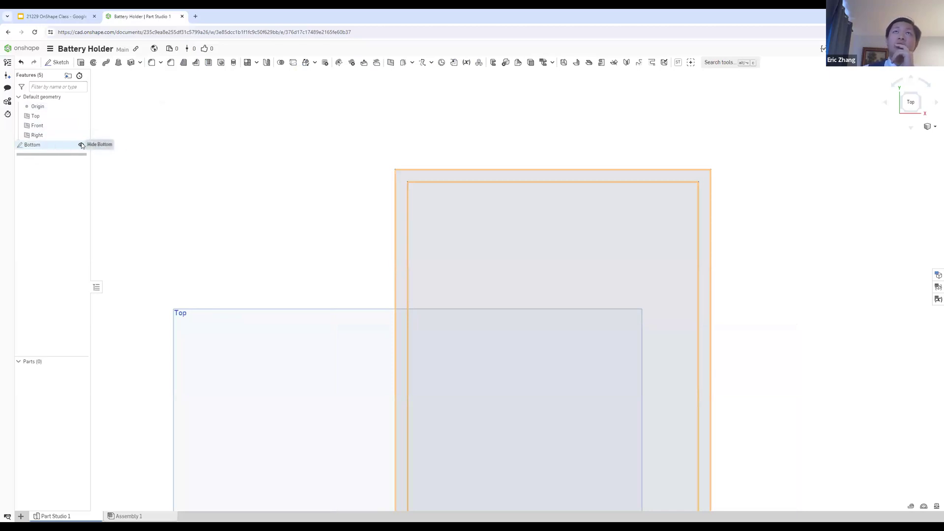
Step: Toggle the Bottom sketch's visibility off and back on
click(81, 144)
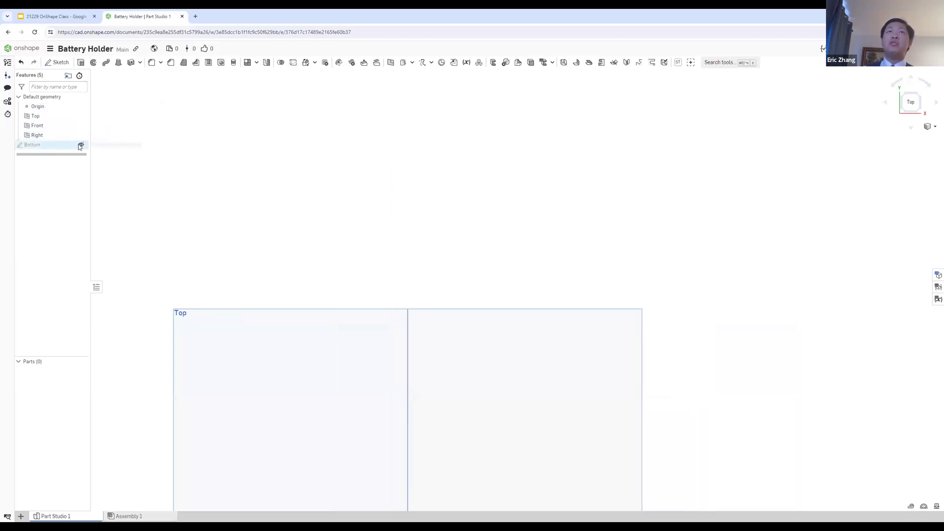
click(81, 144)
click(81, 145)
click(81, 145)
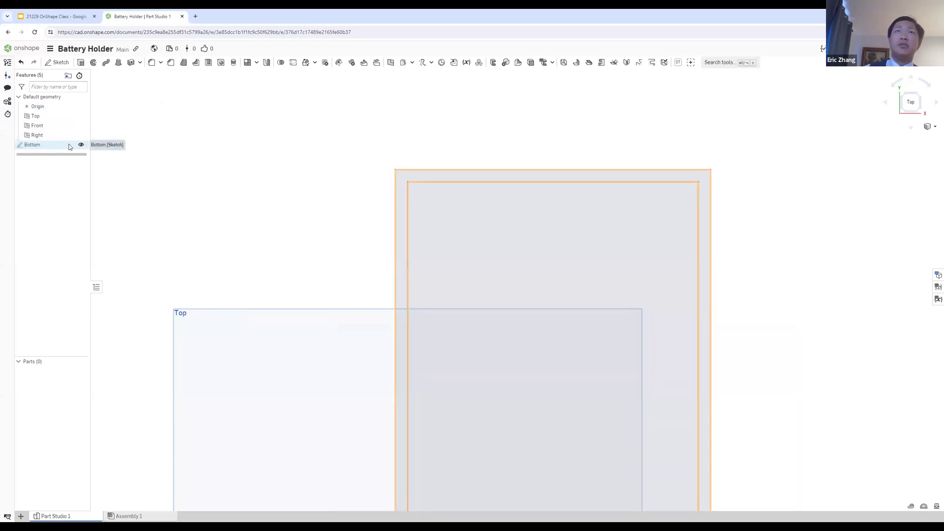
Step: Reopen the Bottom sketch and draw a center point circle about 5.9 mm in diameter inside the inner rectangle's upper-left corner
click(43, 147)
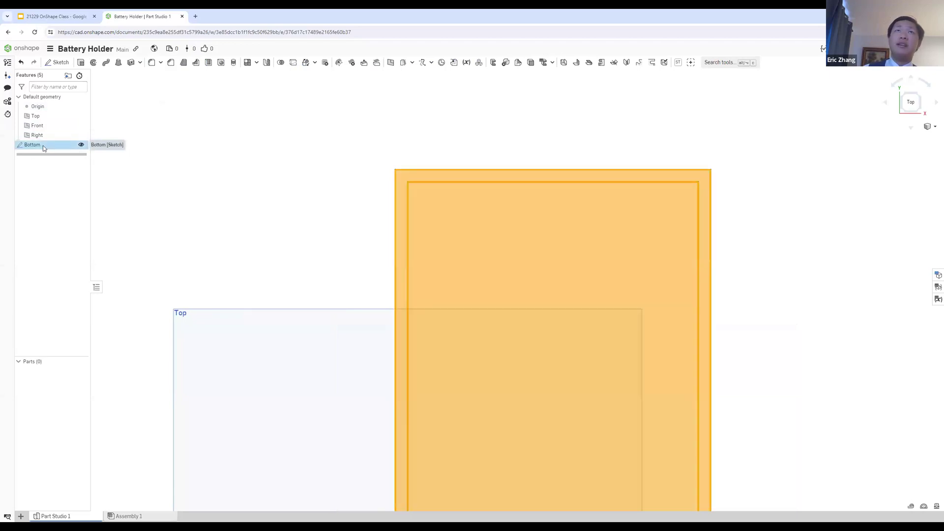
double_click(43, 146)
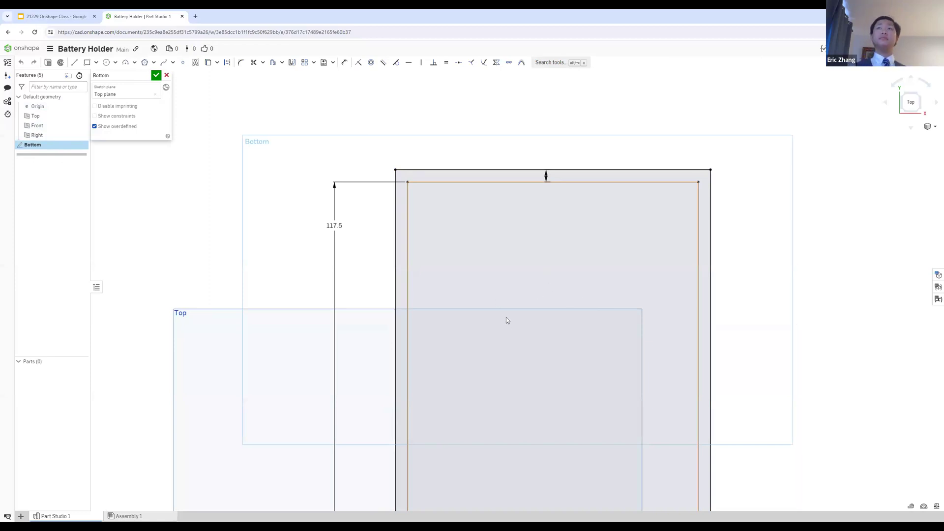
click(106, 63)
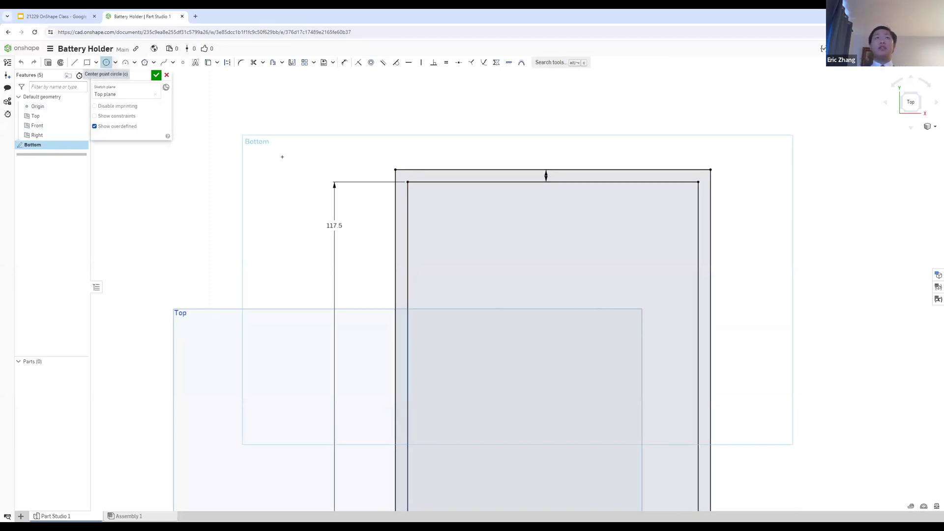
scroll(424, 193, up, 4)
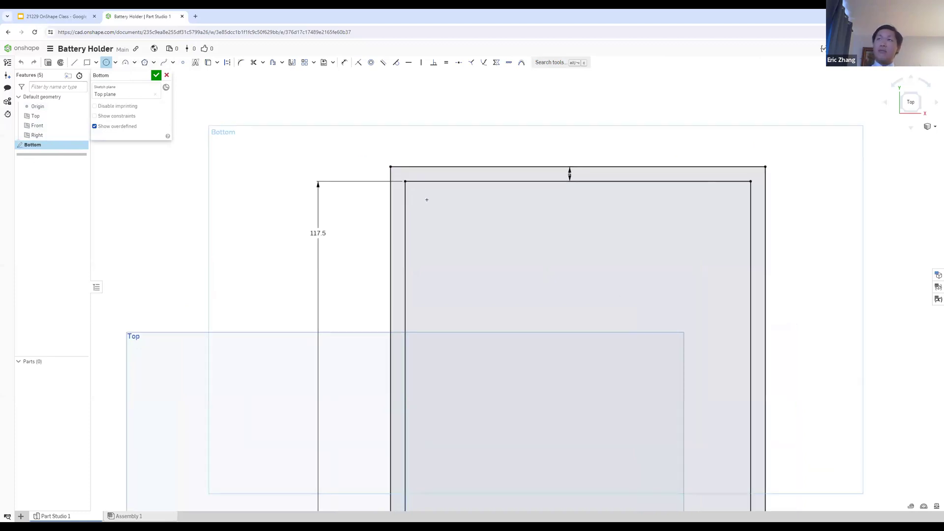
click(422, 202)
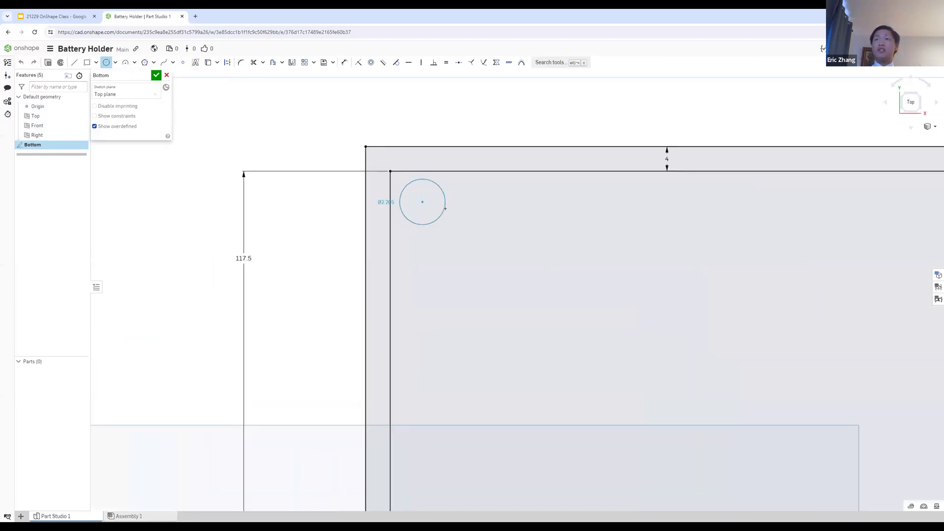
click(431, 215)
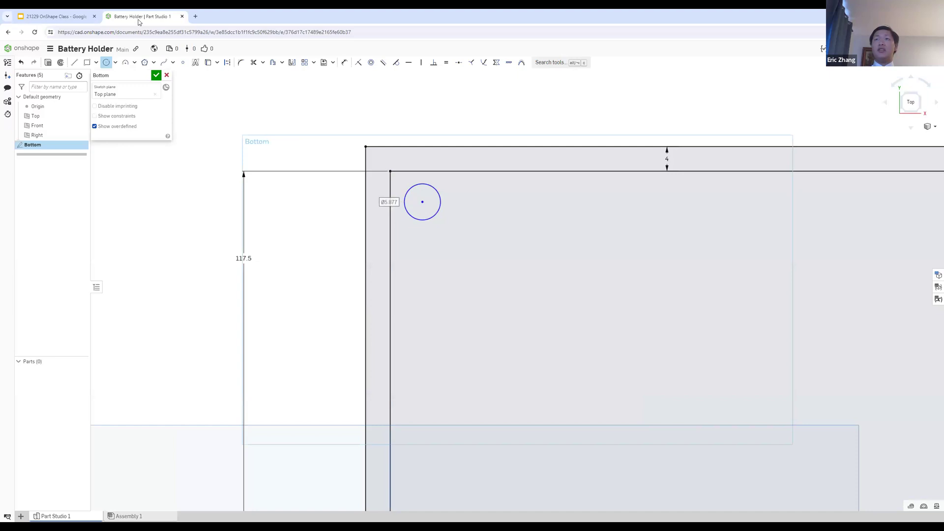
click(79, 14)
click(131, 16)
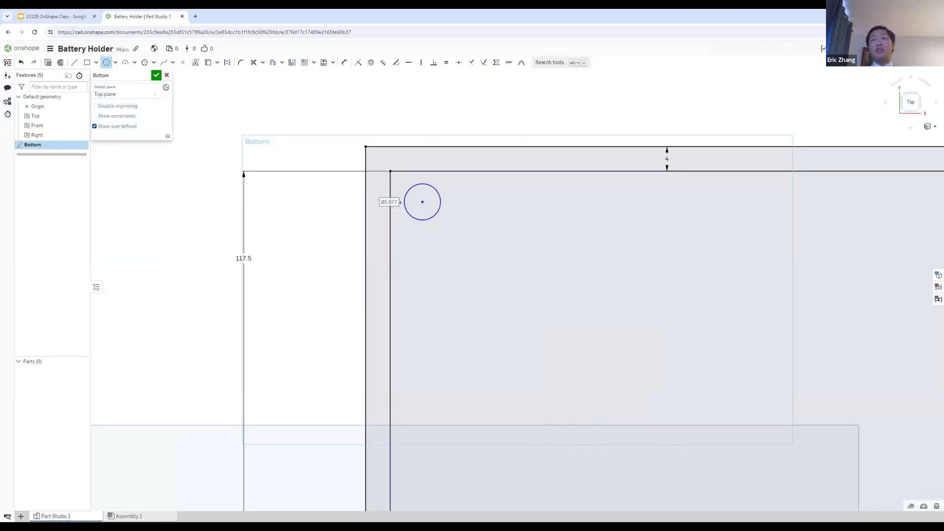
key(Escape)
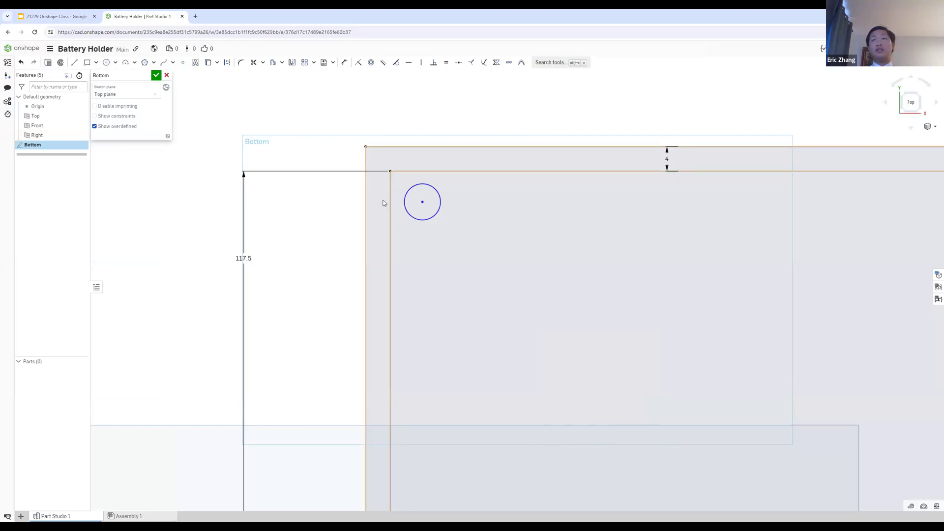
Step: Dimension the circle's diameter to 4.2 mm
key(e)
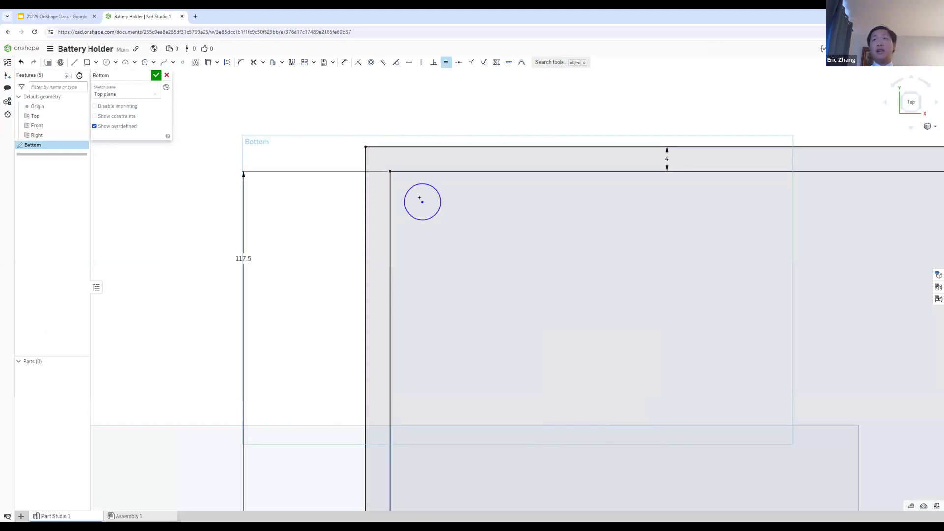
key(d)
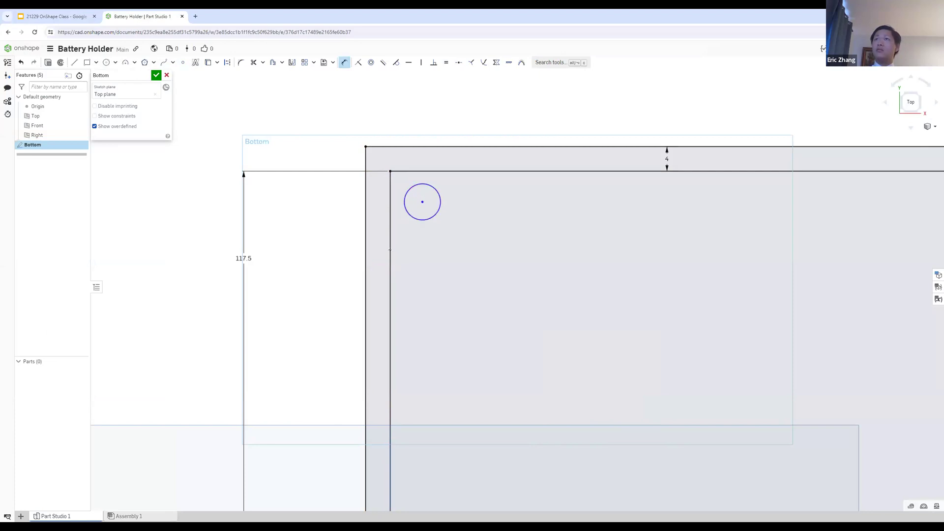
click(410, 211)
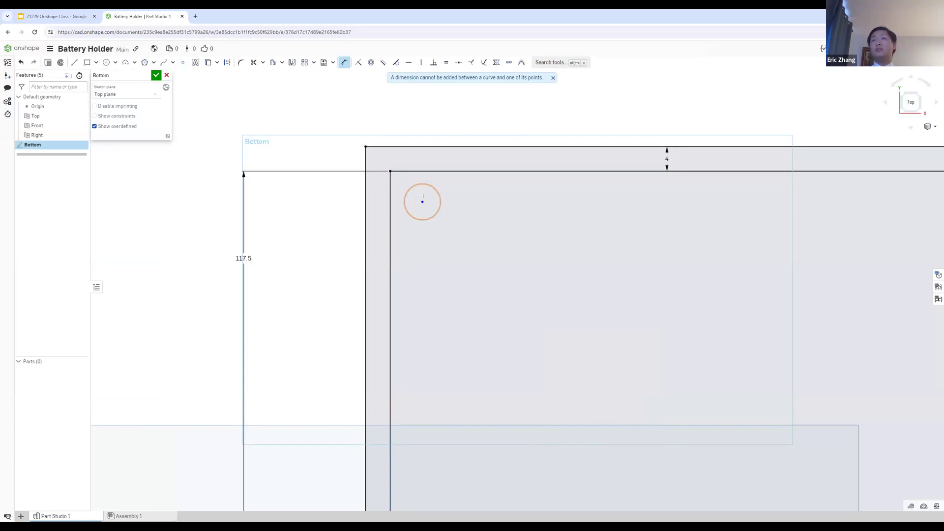
click(437, 214)
click(448, 236)
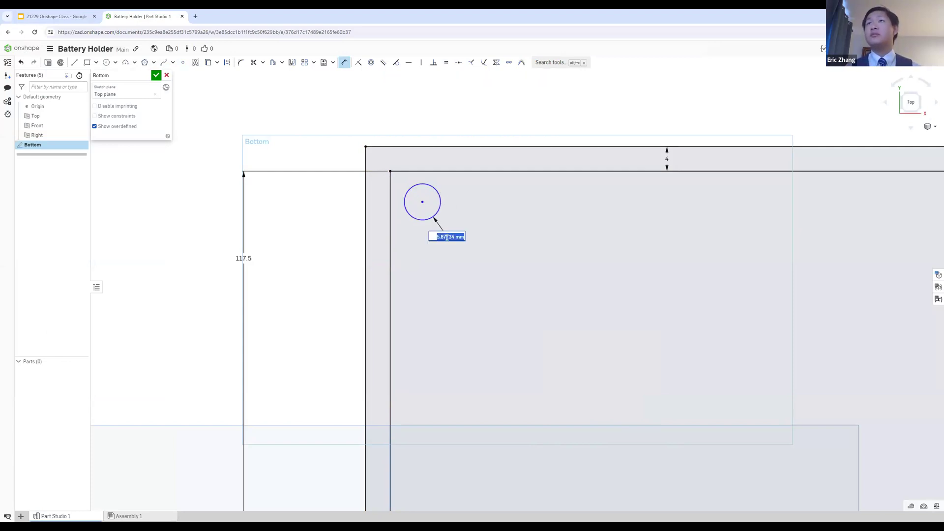
text(4)
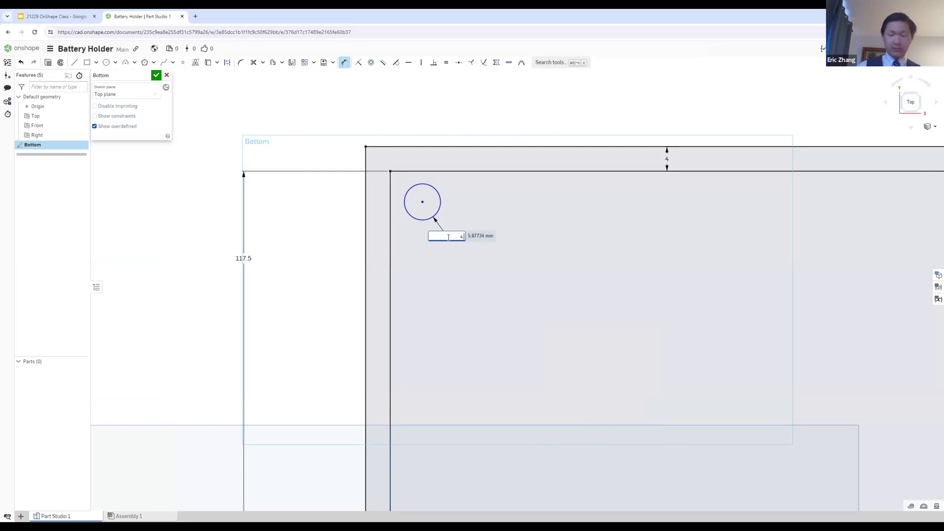
text(.2)
key(Return)
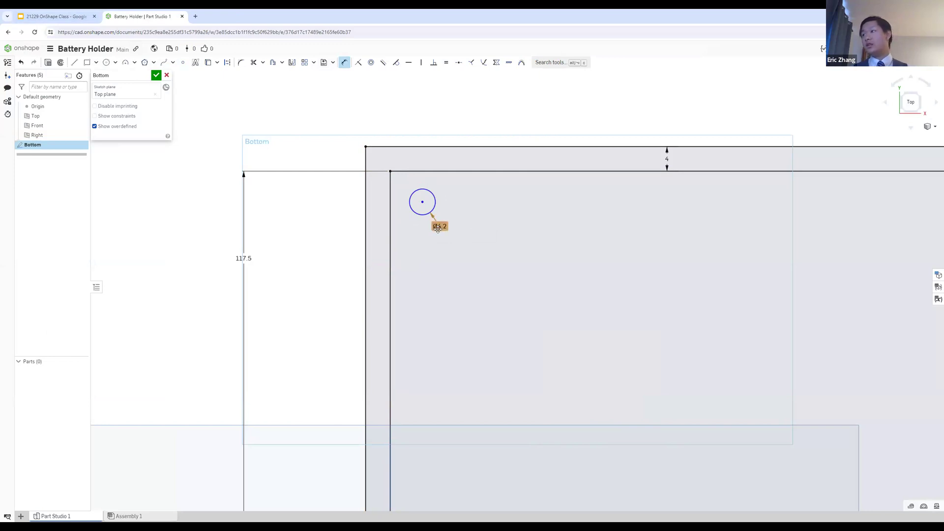
key(Escape)
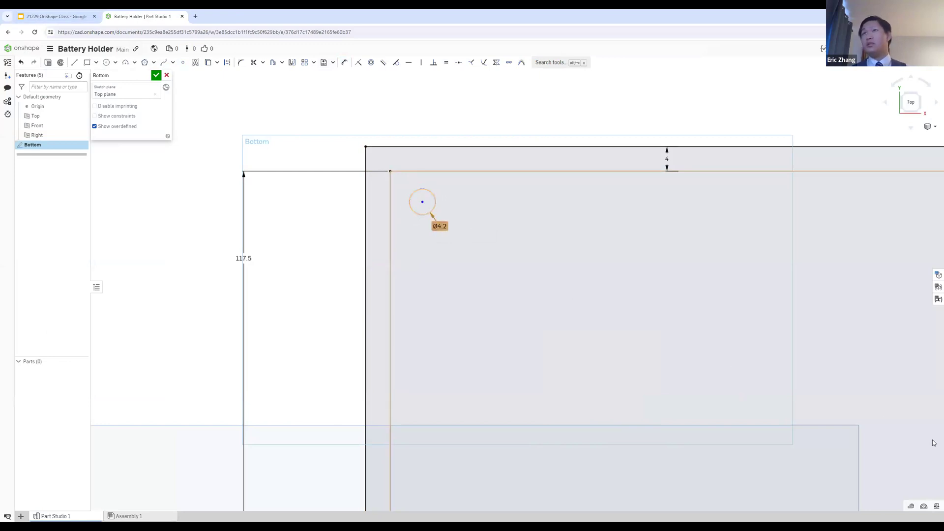
Step: Measure the screw hole circle, check the hole location instructions on the Step 3 slide in Google Slides, and return to Onshape
click(910, 508)
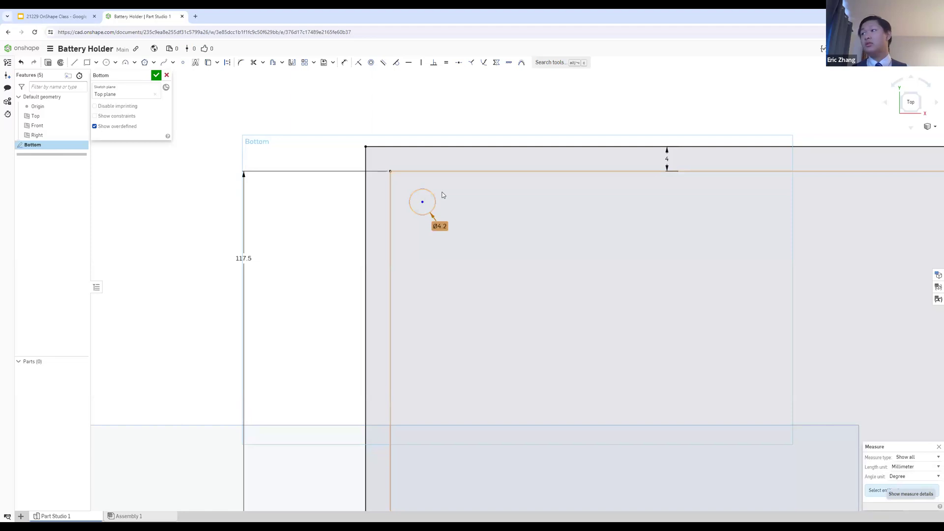
click(427, 213)
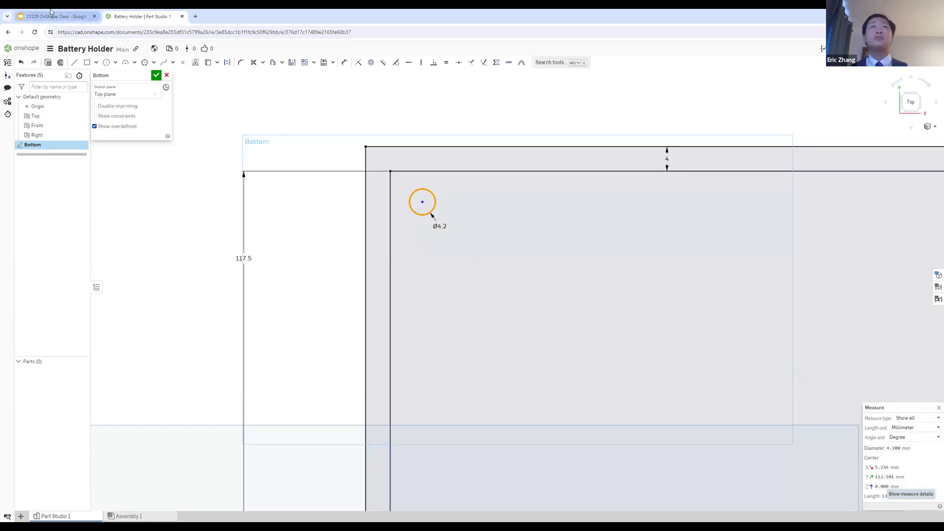
click(76, 14)
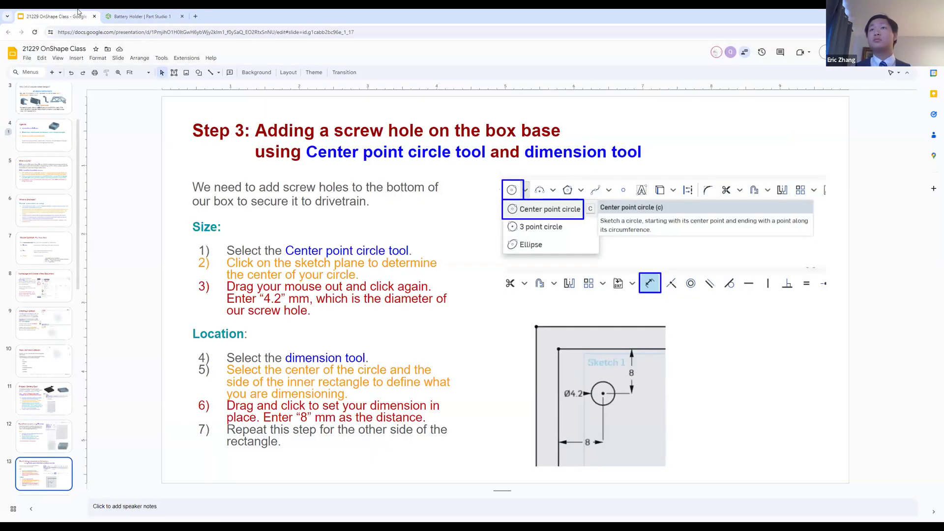
click(115, 15)
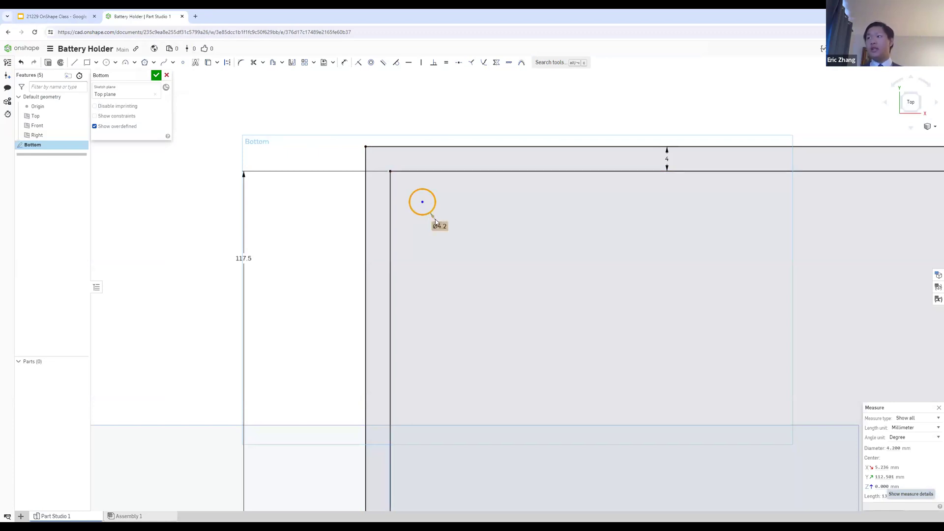
click(94, 14)
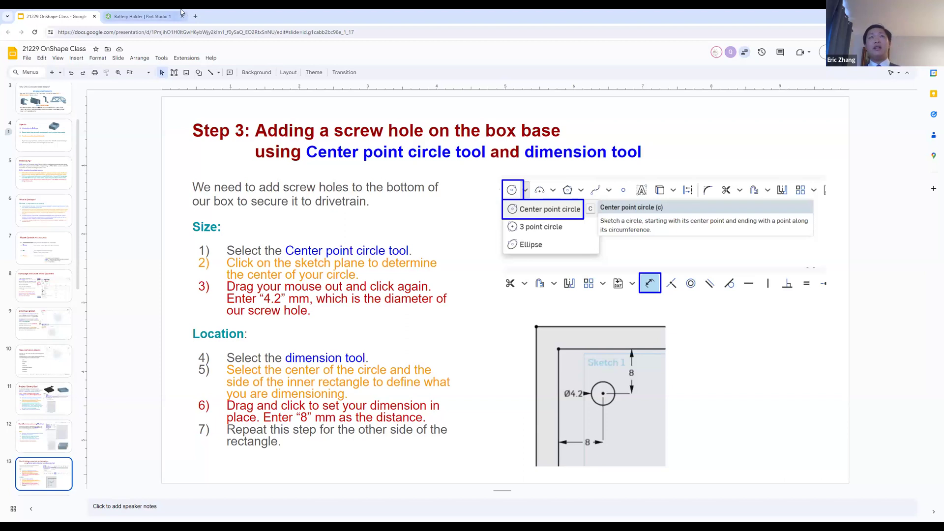
click(148, 16)
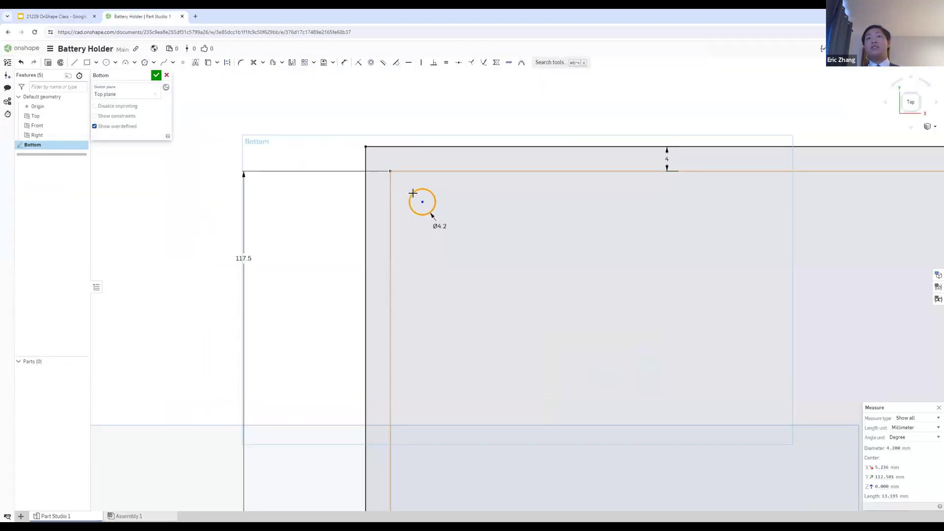
Step: Dimension the hole's center 8 mm from the inner rectangle's top edge
key(u)
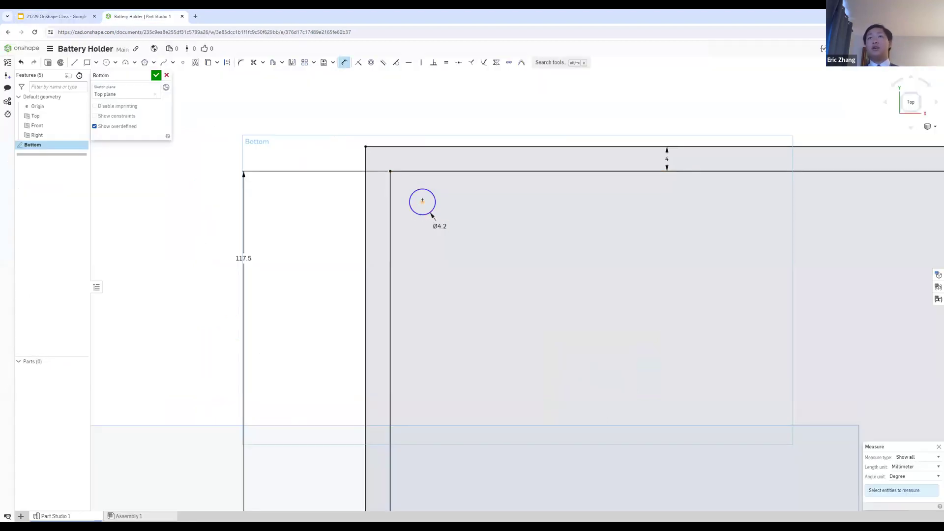
click(431, 171)
click(422, 202)
click(497, 193)
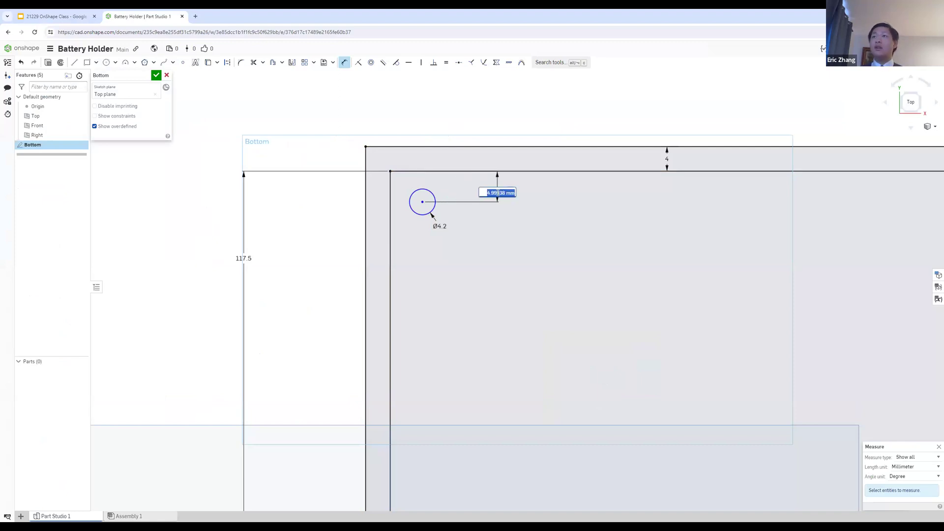
text(8)
key(Return)
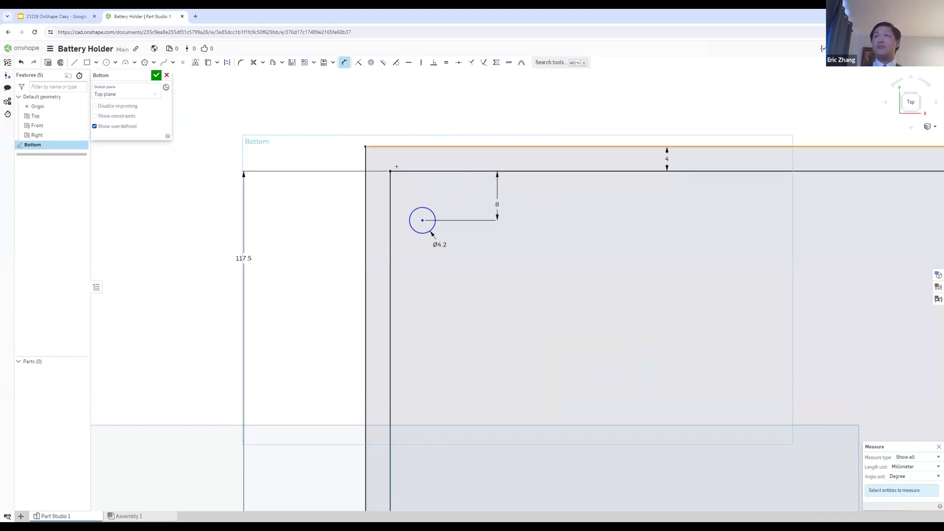
key(Escape)
Step: Try to dimension the hole's center from the inner rectangle's left side
click(423, 224)
key(u)
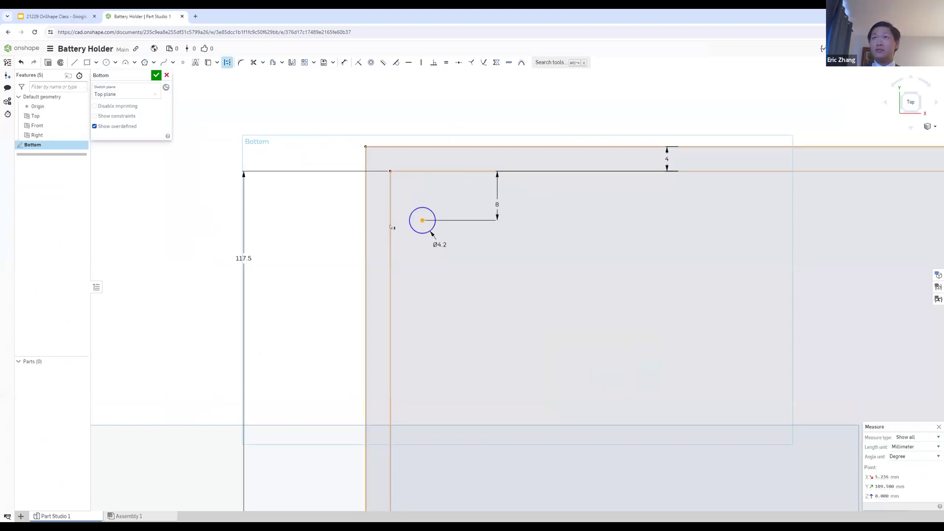
click(391, 229)
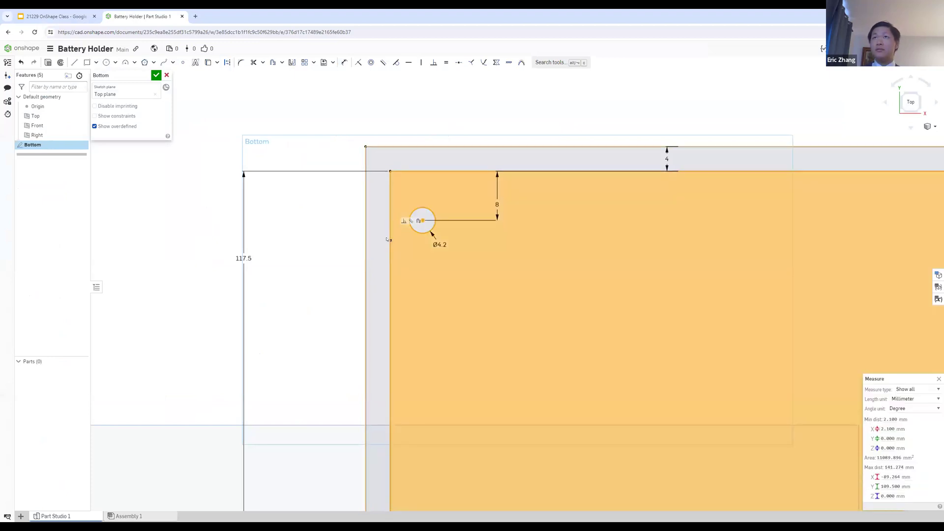
key(Escape)
click(422, 230)
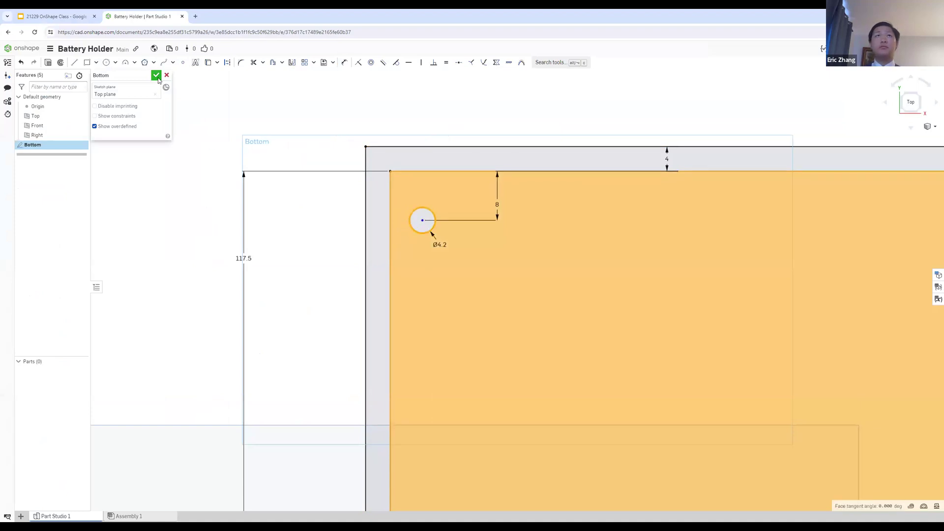
Step: Accept the Bottom sketch with the screw hole circle
right_click(402, 155)
click(209, 91)
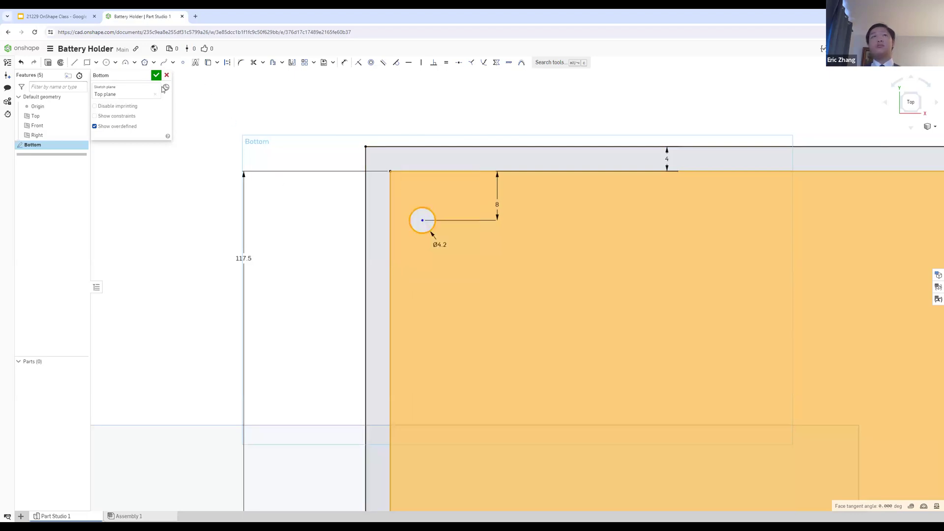
click(66, 144)
click(66, 137)
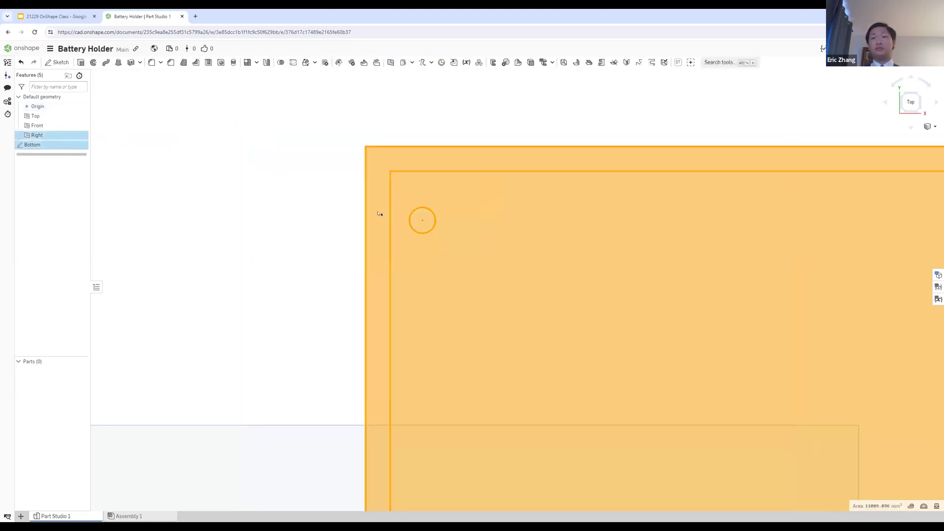
key(ctrl+a)
click(331, 232)
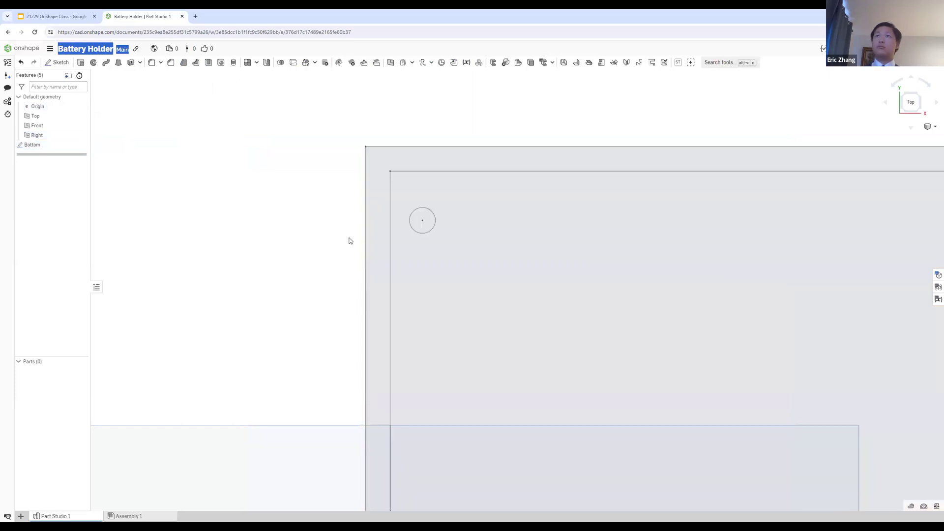
Step: Reopen the Bottom sketch and dimension the hole's center 8 mm from the inner rectangle's left side
double_click(34, 149)
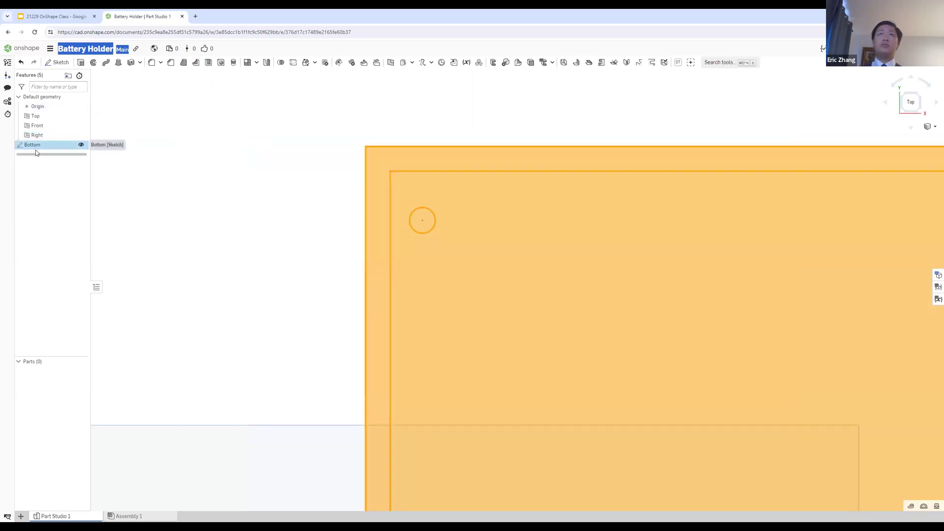
key(u)
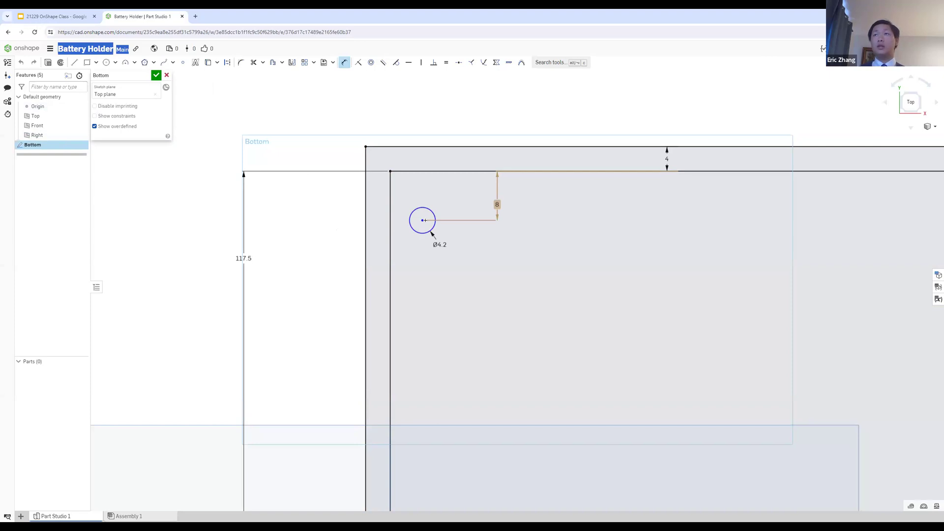
click(391, 236)
click(419, 288)
text(8)
key(Return)
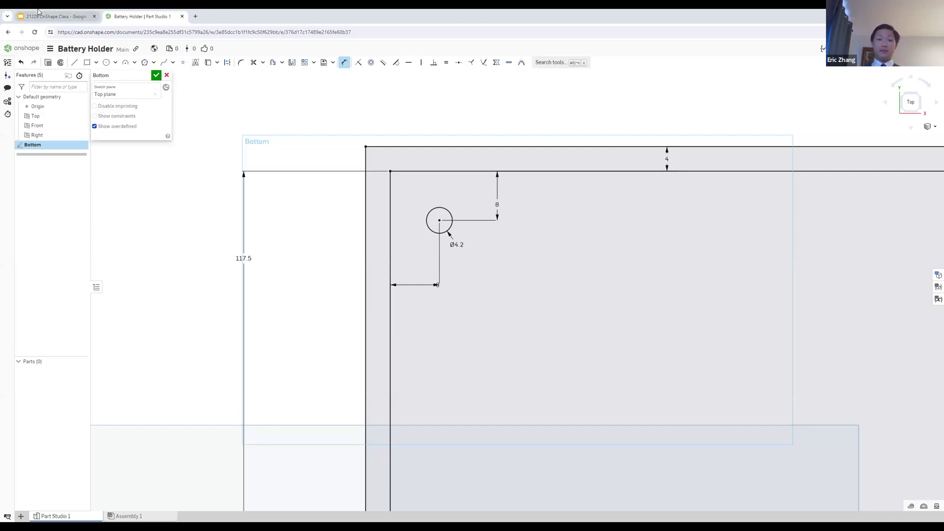
Step: Read the Step 4 slide about duplicating screw holes with the Linear pattern tool in Google Slides and return to Onshape
click(39, 13)
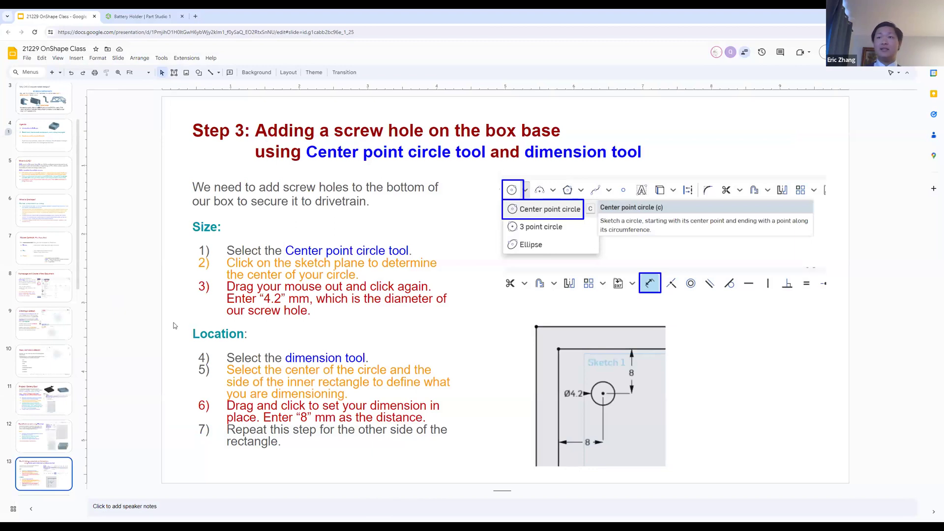
scroll(175, 326, down, 1)
scroll(175, 326, up, 1)
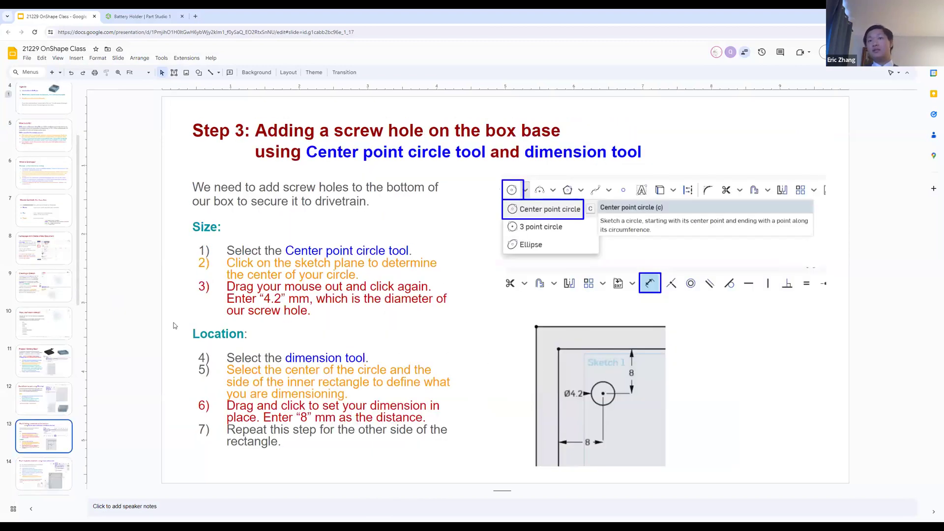
scroll(175, 326, down, 1)
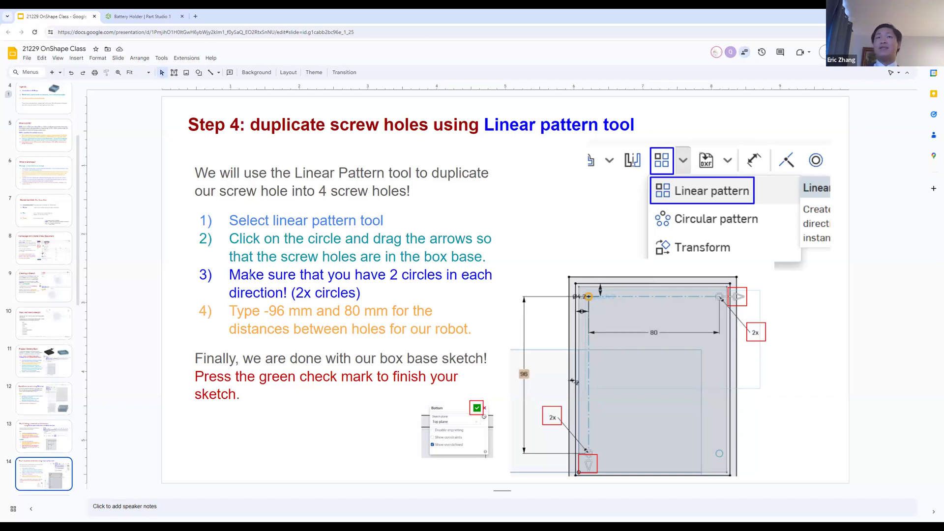
click(142, 16)
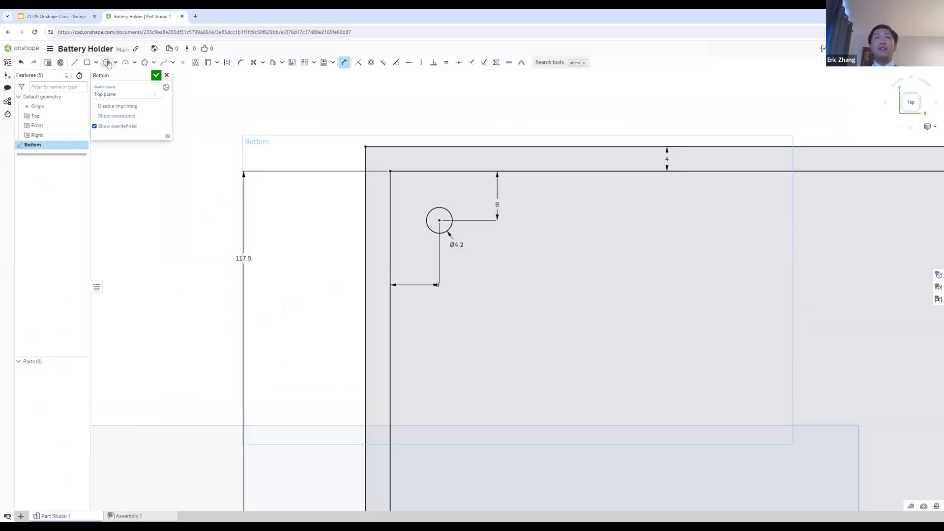
Step: Try a horizontal linear pattern of the screw hole circle with 3 instances 25 mm apart, check the Step 4 slide, and accept the sketch
click(305, 67)
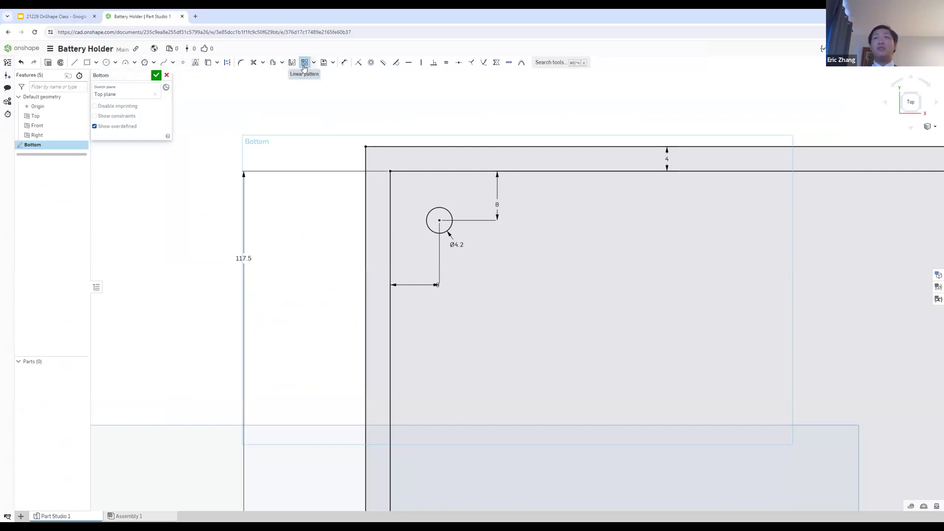
click(441, 237)
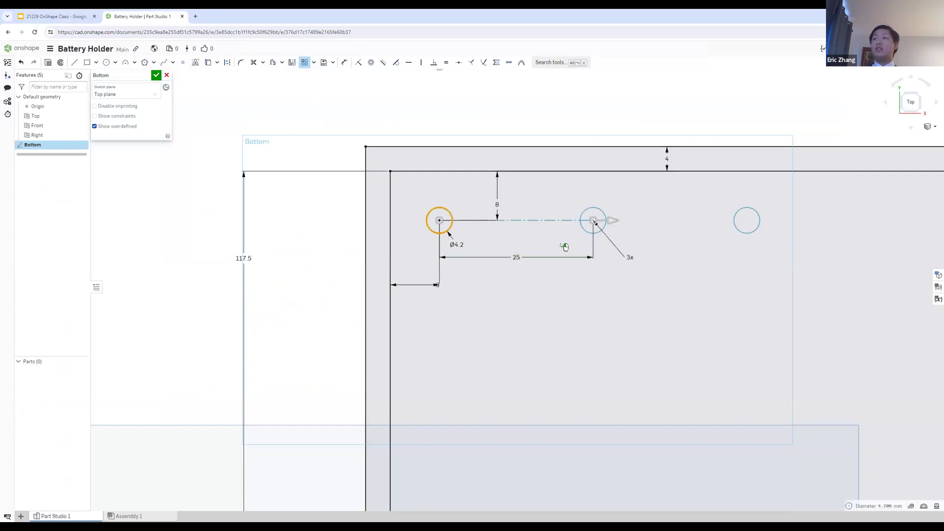
scroll(563, 246, down, 5)
scroll(623, 281, up, 2)
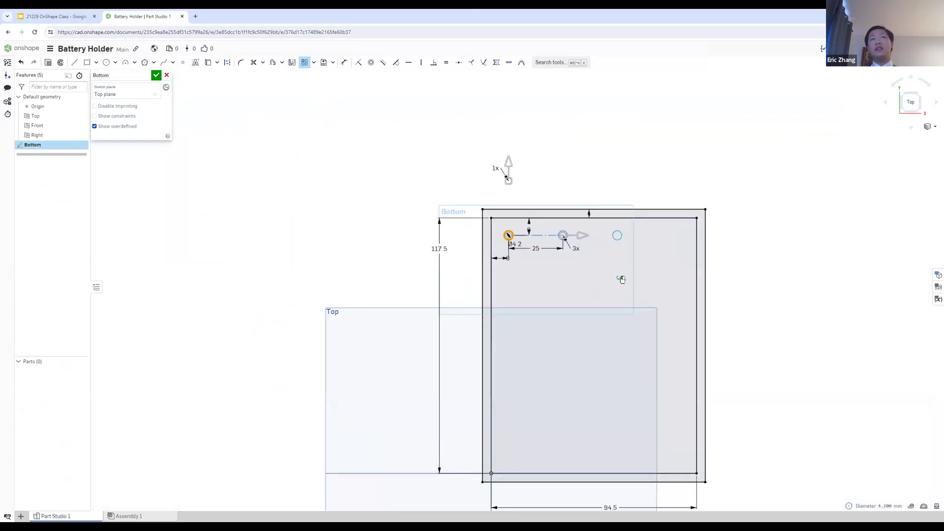
scroll(590, 252, up, 2)
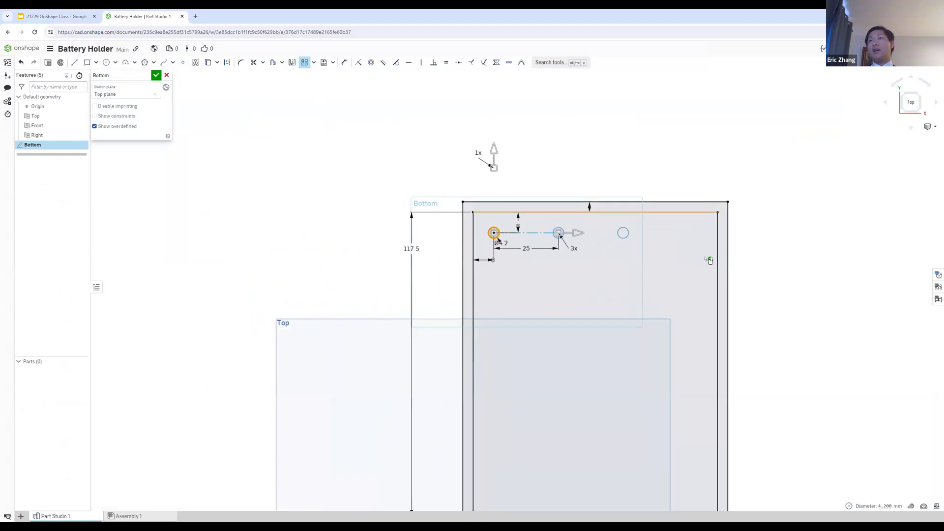
click(37, 11)
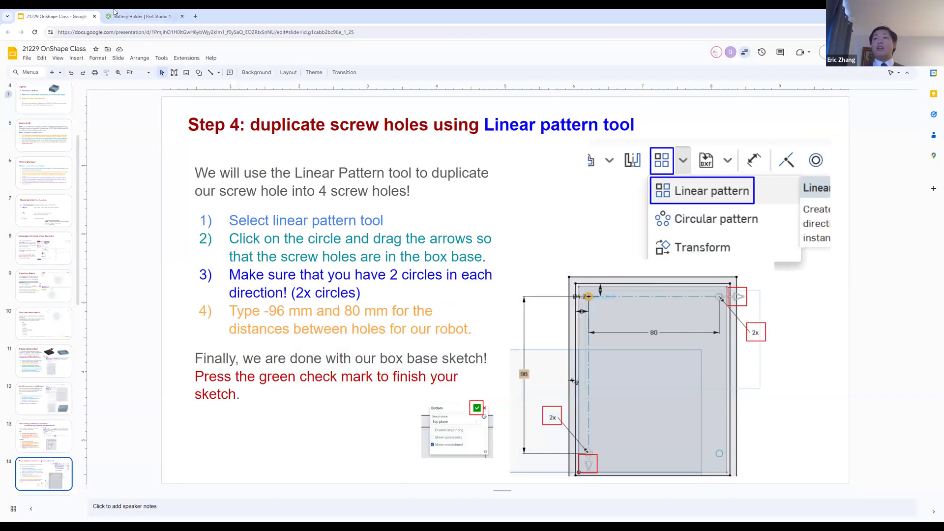
click(172, 11)
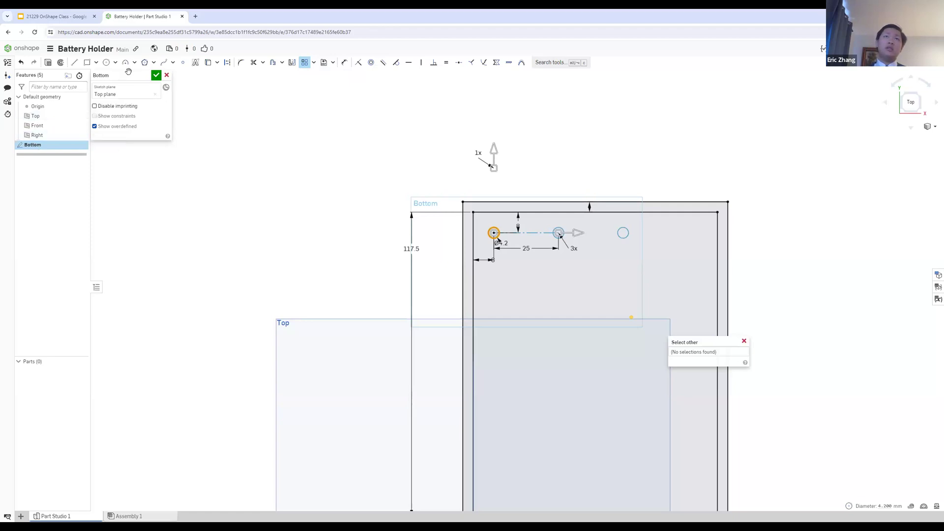
click(156, 75)
right_click(42, 147)
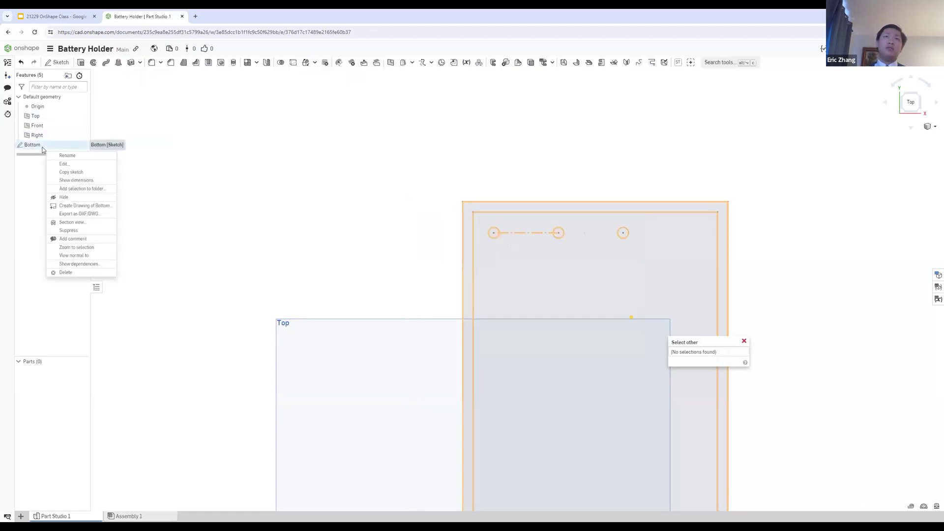
click(43, 147)
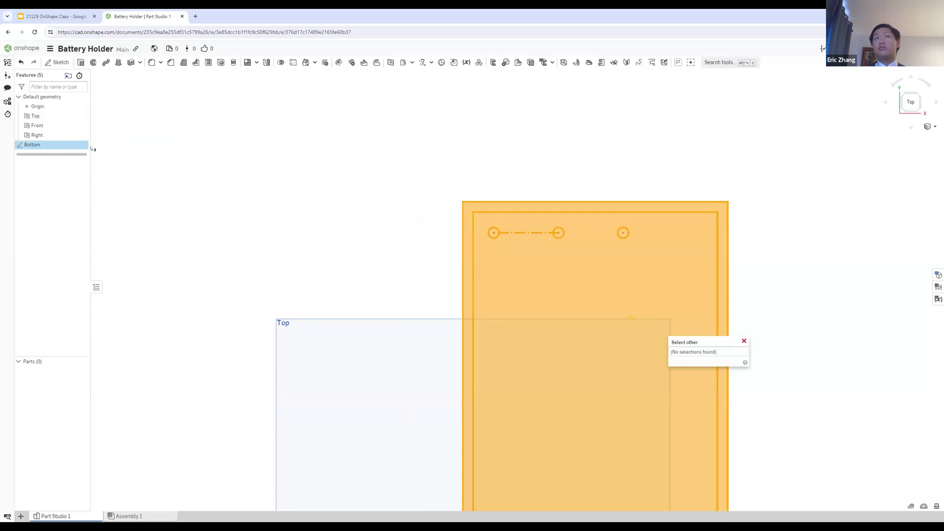
click(542, 233)
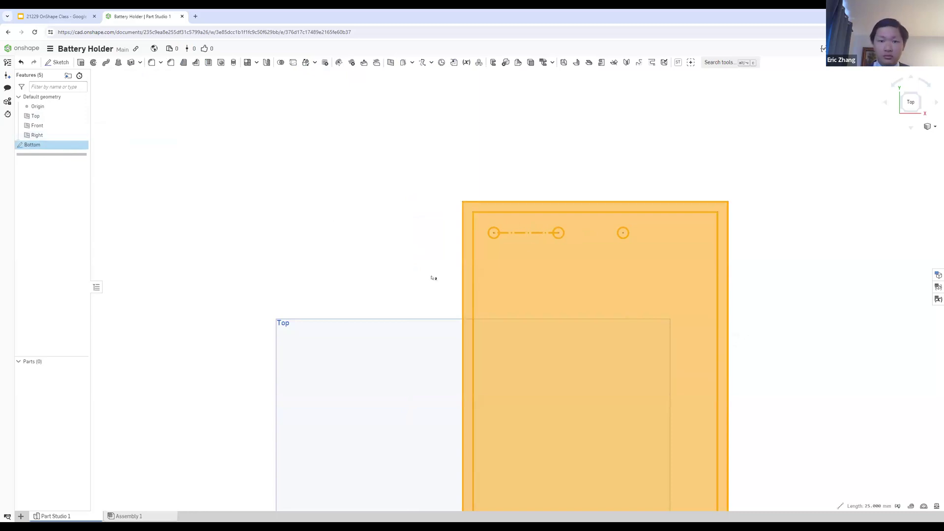
click(308, 351)
click(195, 293)
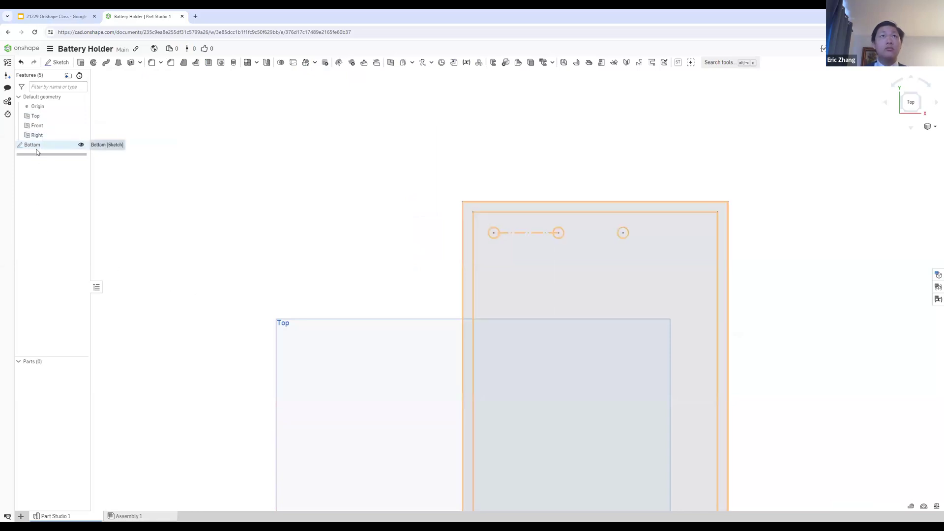
Step: Reopen the Bottom sketch, recheck the Step 4 slide, open the hole pattern's spacing for editing, and accept the sketch
click(53, 148)
double_click(54, 148)
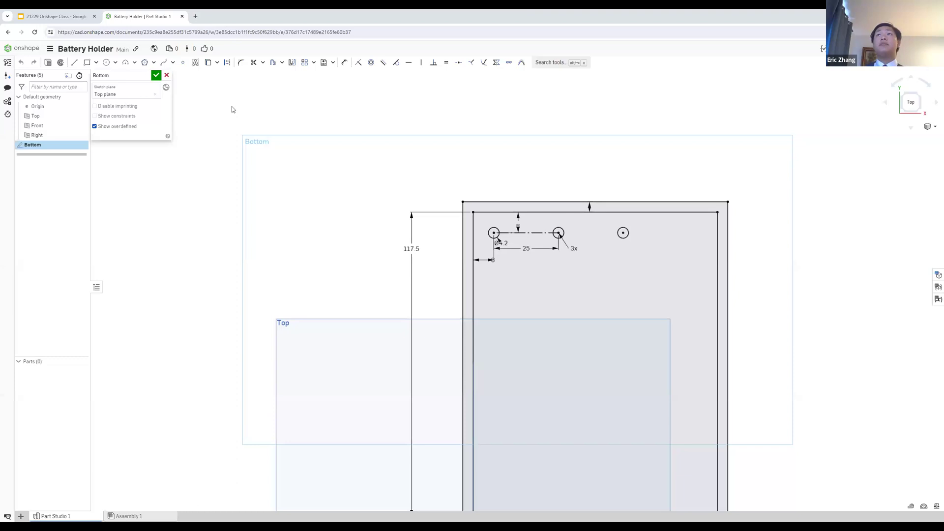
click(78, 14)
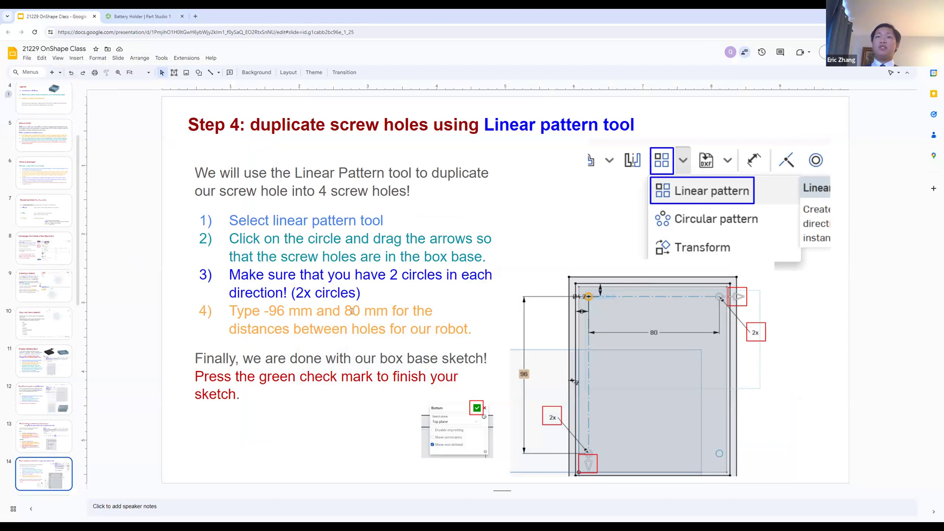
click(143, 16)
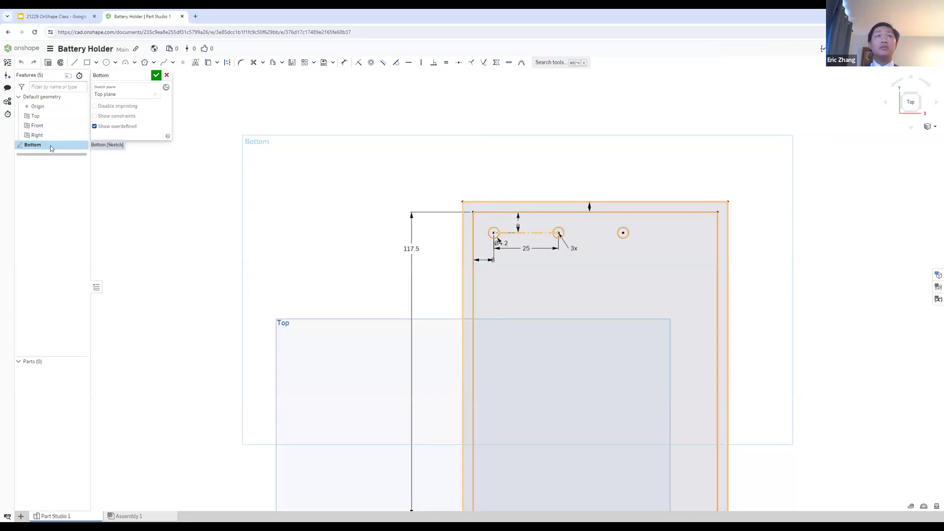
double_click(527, 244)
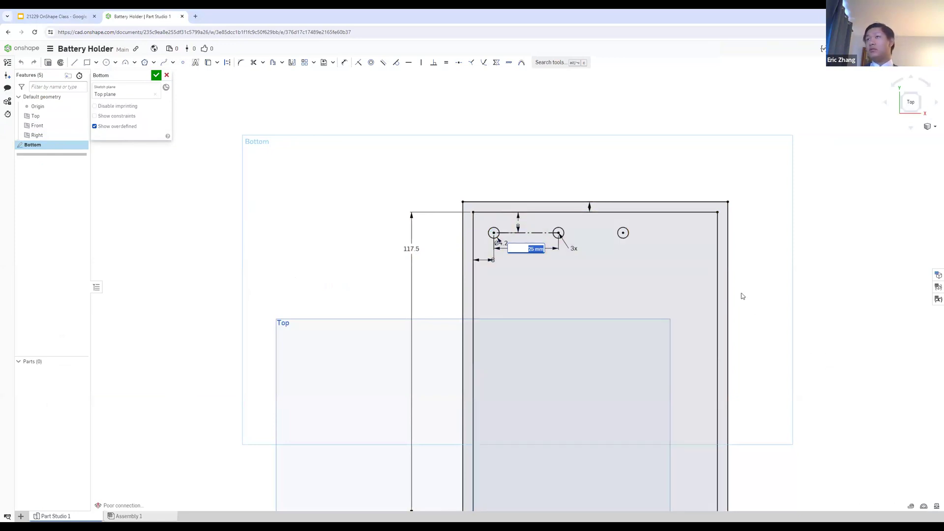
click(156, 75)
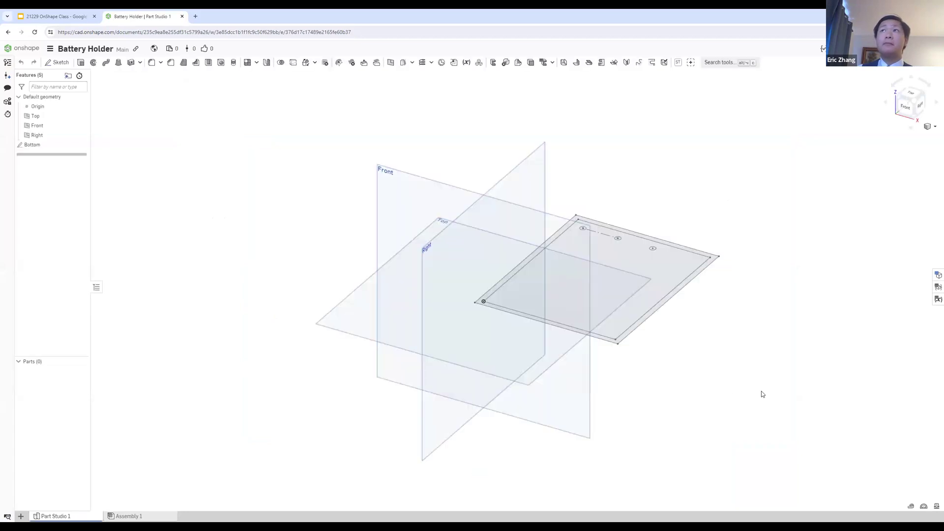
Step: Reopen the Bottom sketch in top view and delete the patterned circles with their linear pattern, keeping the original screw hole
click(910, 89)
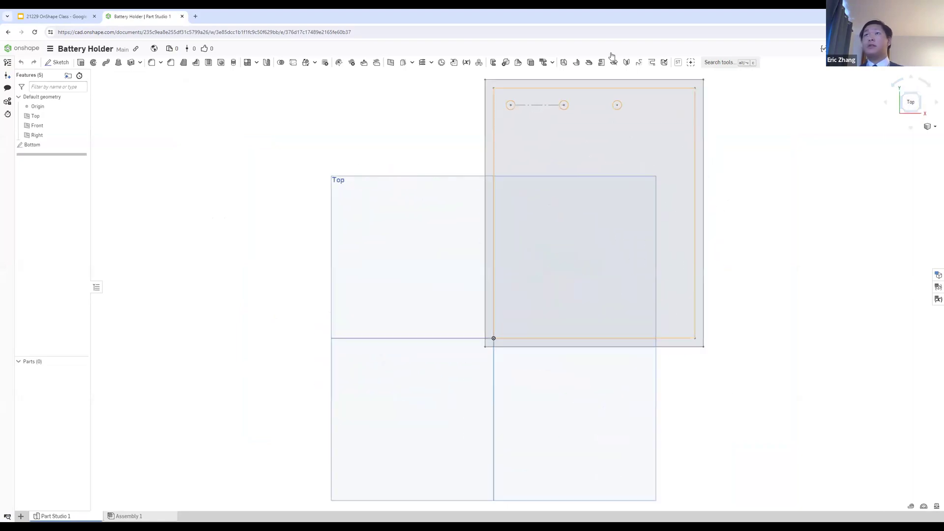
double_click(32, 145)
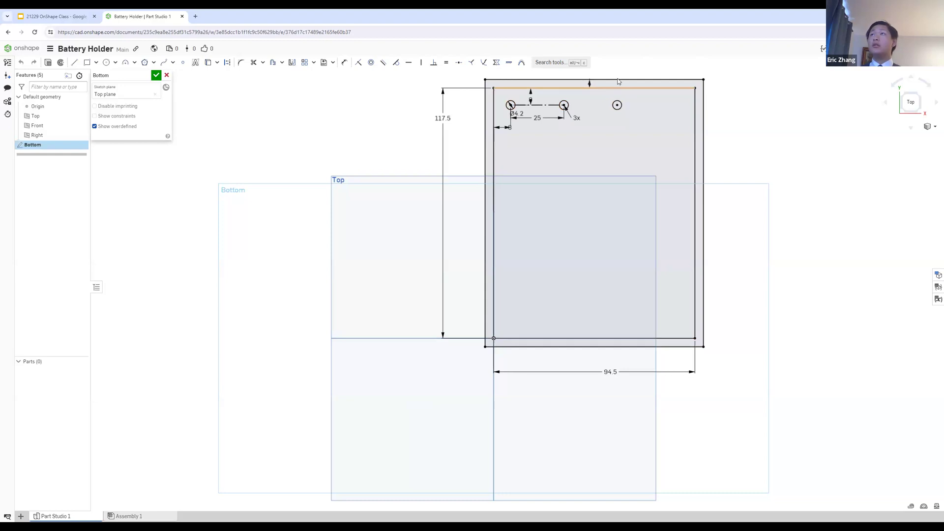
scroll(619, 82, up, 2)
key(Delete)
click(547, 117)
key(Delete)
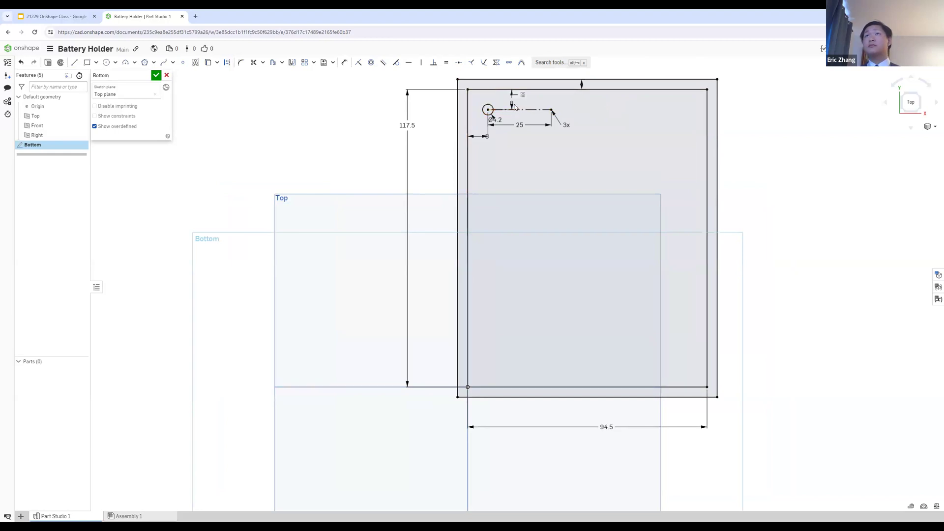
scroll(487, 90, up, 3)
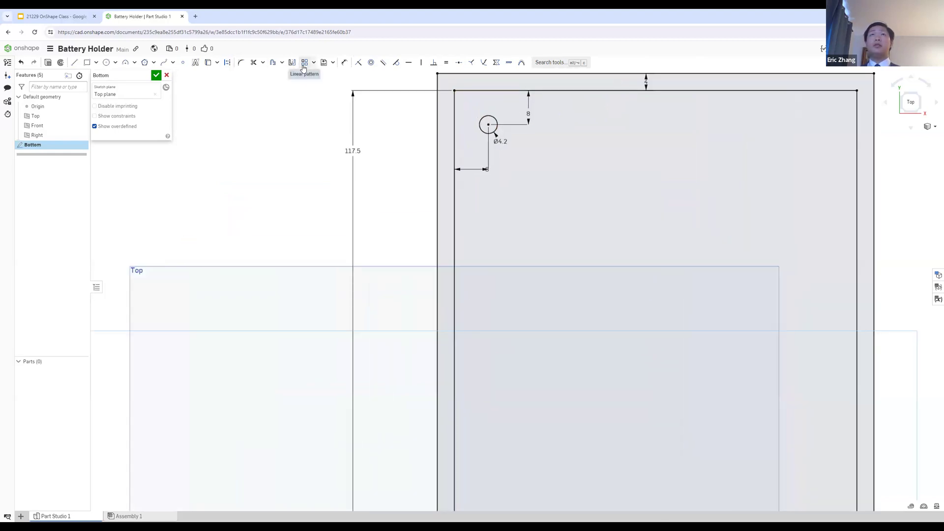
Step: Start a linear pattern of the screw hole circle and stretch its horizontal spacing to about 33.7 mm
click(306, 63)
click(480, 130)
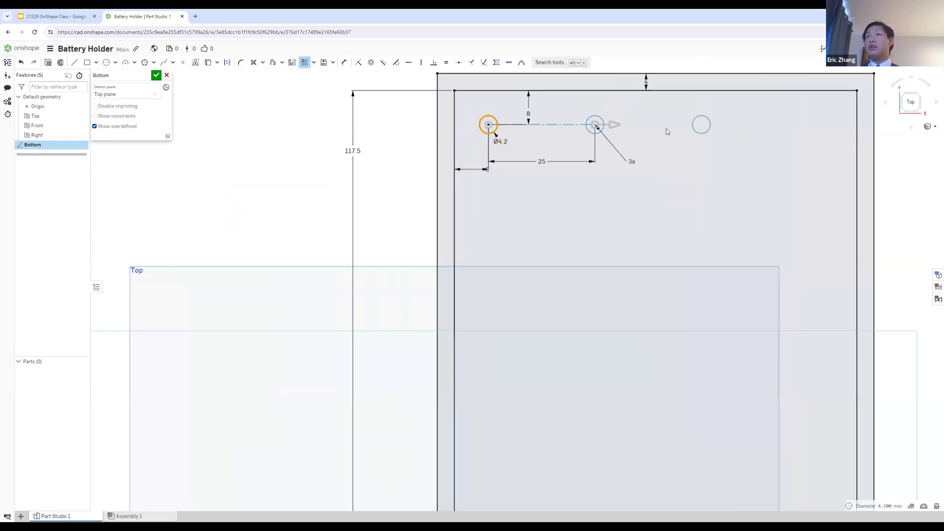
drag(611, 126, 650, 125)
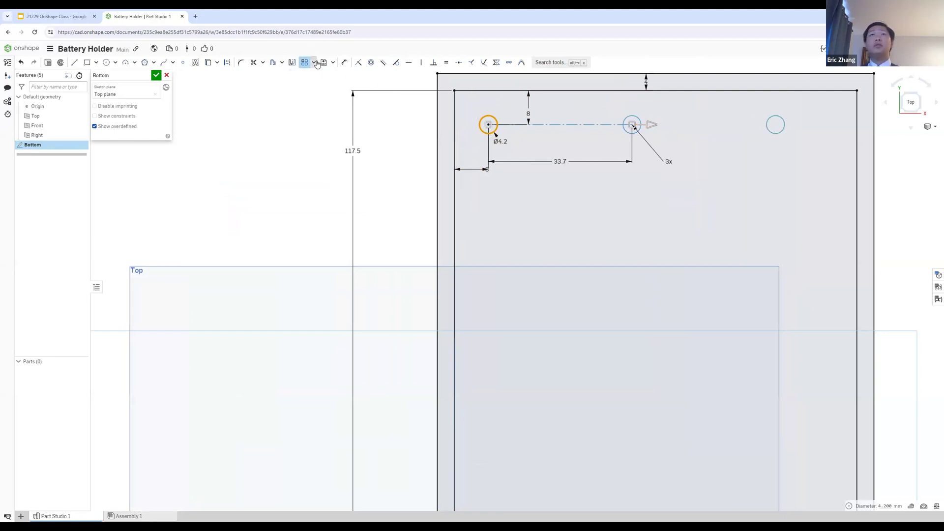
click(316, 64)
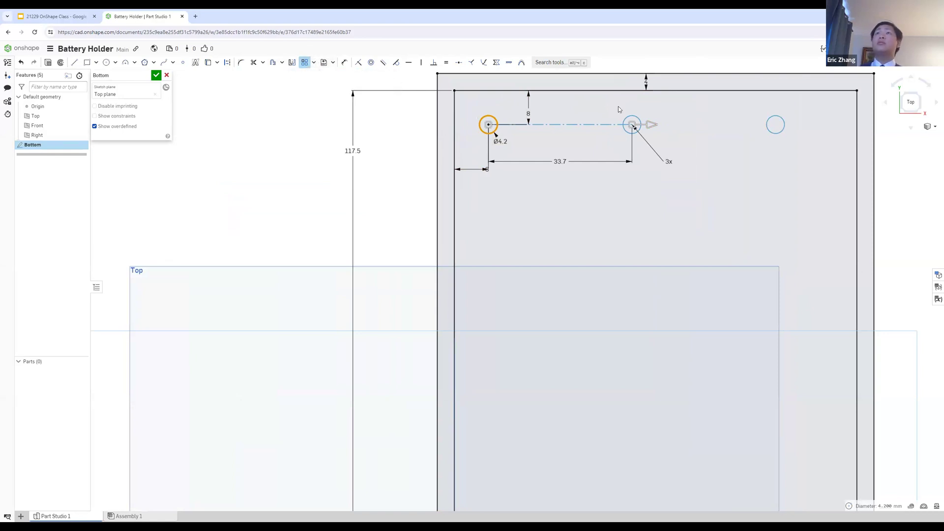
scroll(619, 109, down, 3)
scroll(599, 123, up, 2)
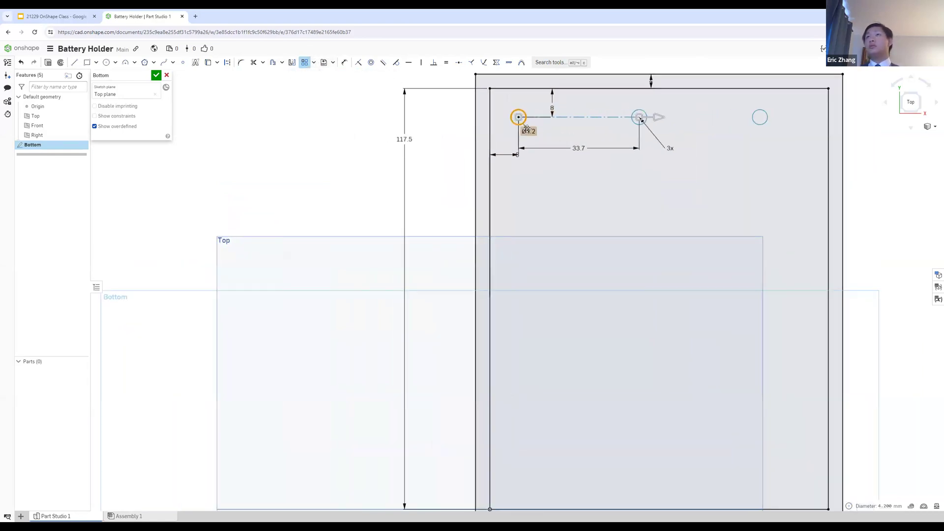
Step: Check the hole distances on the Step 4 slide and set the pattern's horizontal spacing to 80 mm
double_click(571, 150)
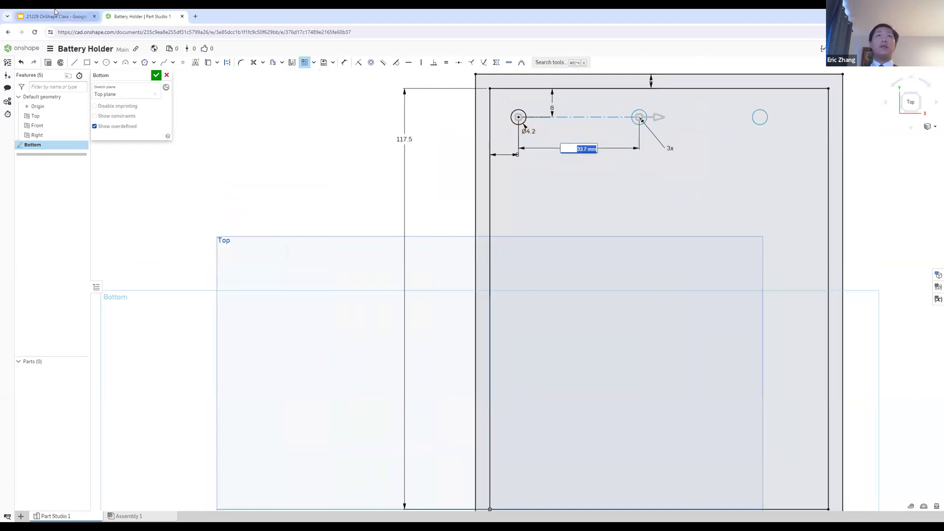
click(79, 16)
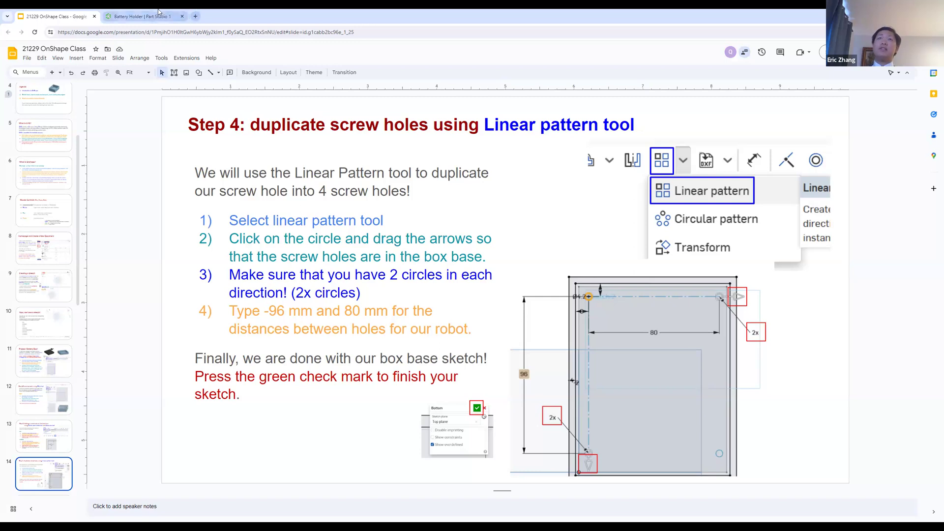
click(143, 16)
text(80)
key(Return)
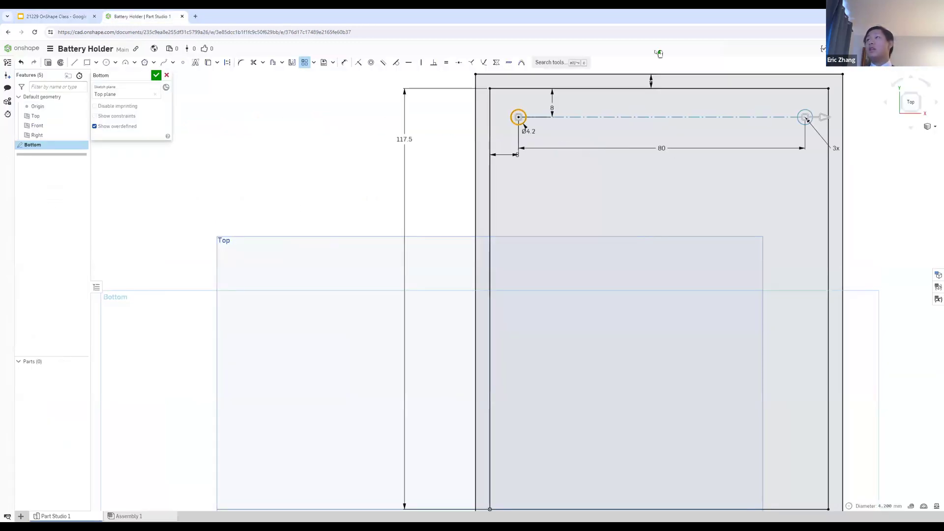
Step: Choose Linear pattern again and shorten the screw hole pattern's horizontal spacing to about 20 mm
scroll(816, 169, down, 3)
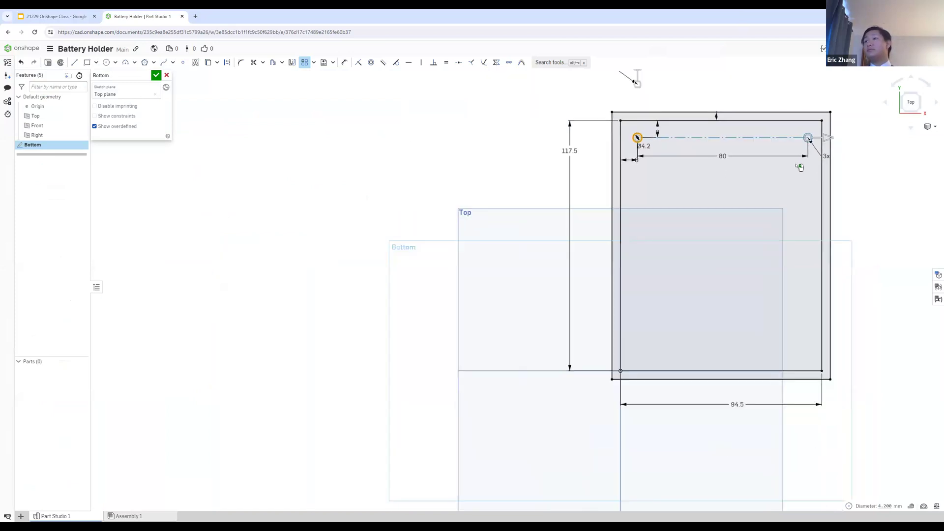
scroll(831, 139, down, 3)
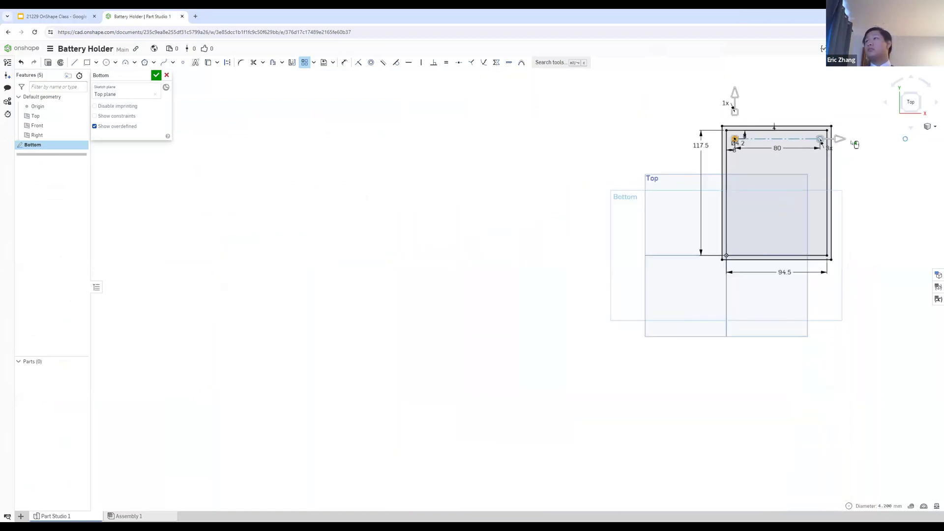
scroll(869, 124, up, 3)
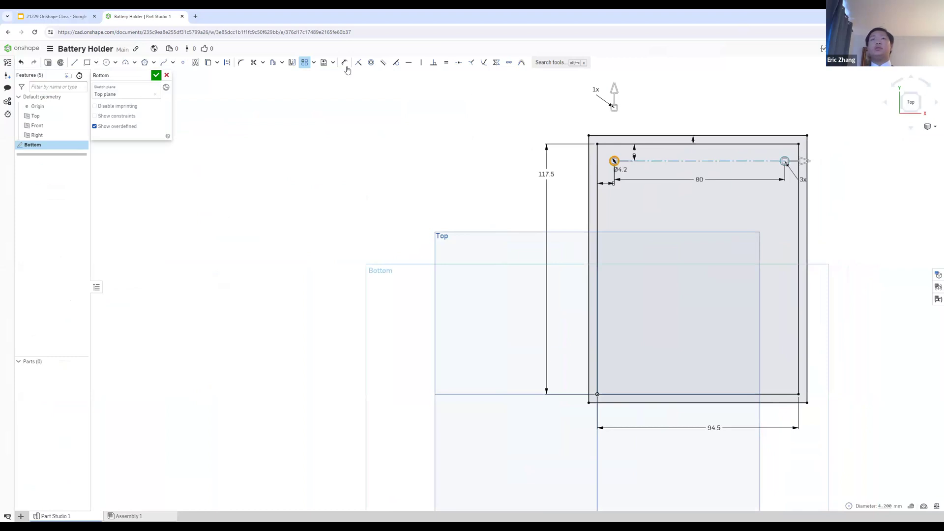
click(313, 63)
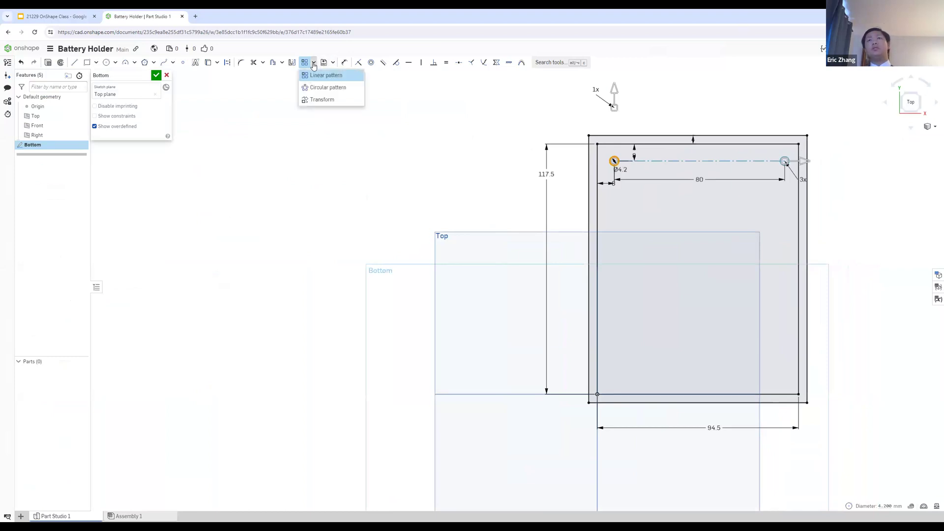
click(326, 74)
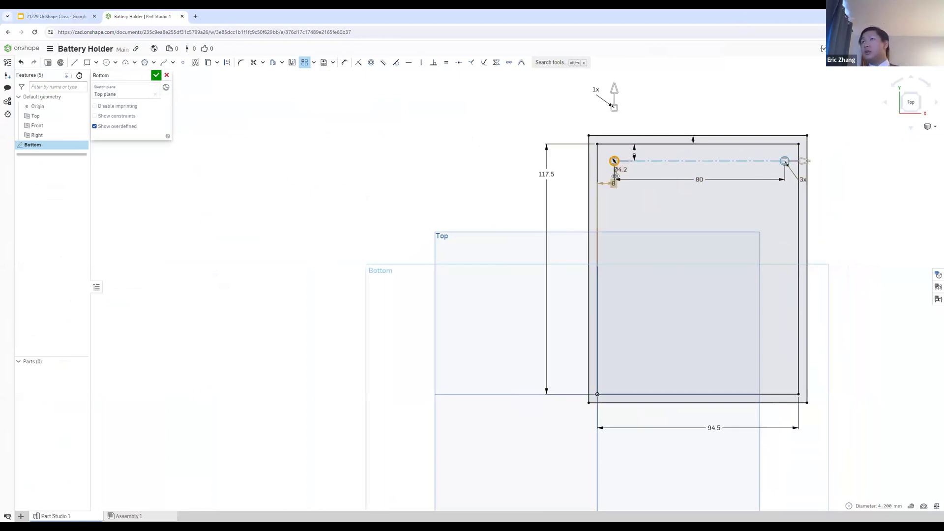
scroll(829, 164, down, 3)
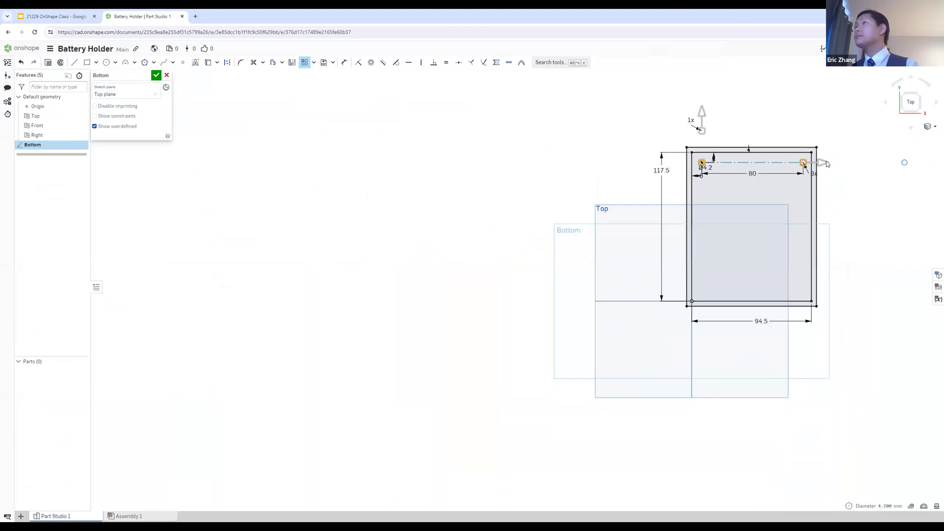
drag(819, 169, 750, 195)
scroll(767, 152, up, 6)
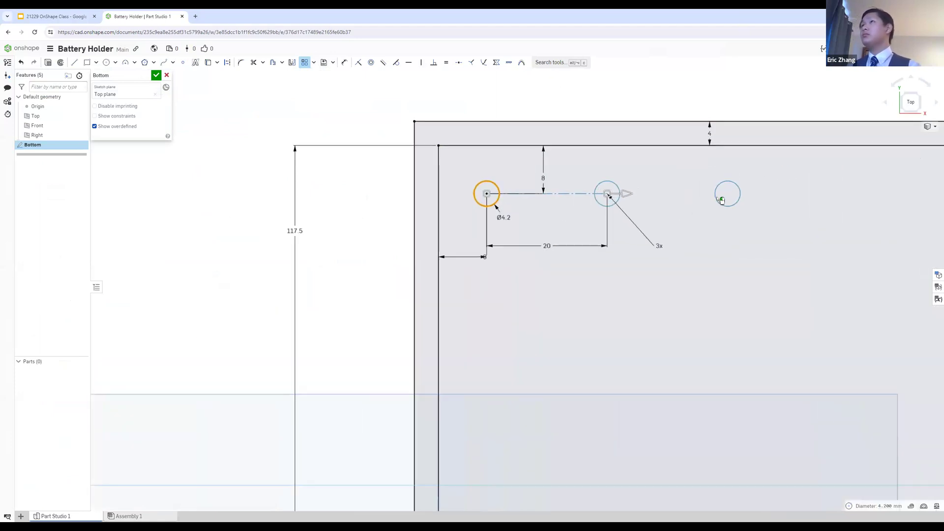
Step: Close the hole pattern, undo it, and redo the undone change
click(702, 221)
key(ctrl+z)
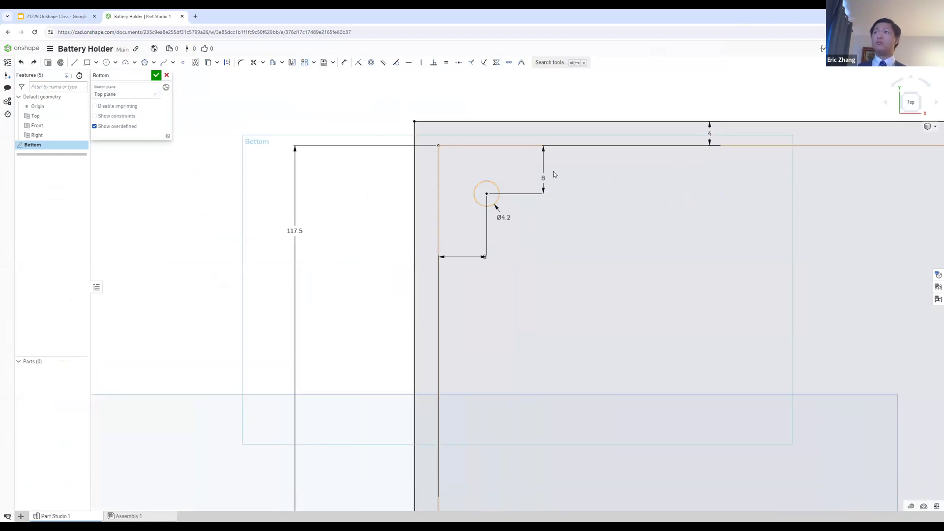
key(ctrl+y)
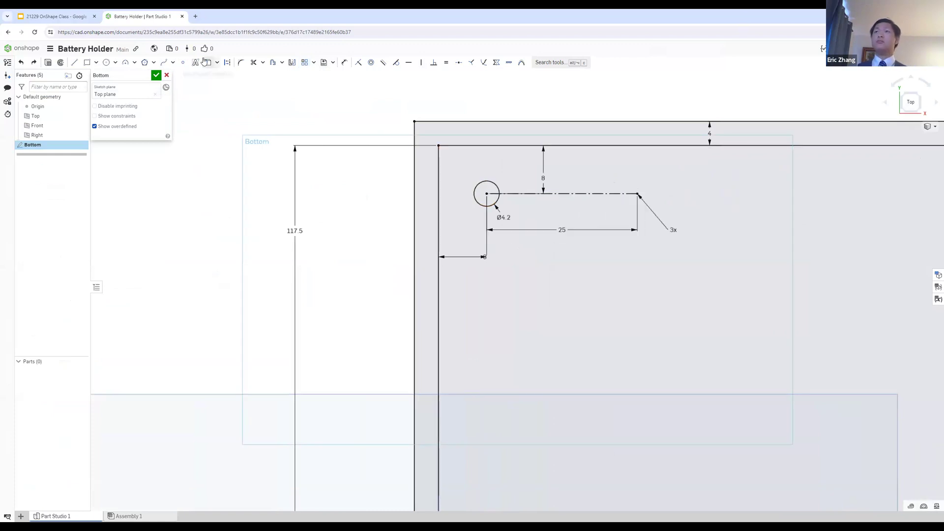
Step: Try a circular pattern of the 4.2 mm screw hole circle and abandon it
click(315, 61)
click(327, 87)
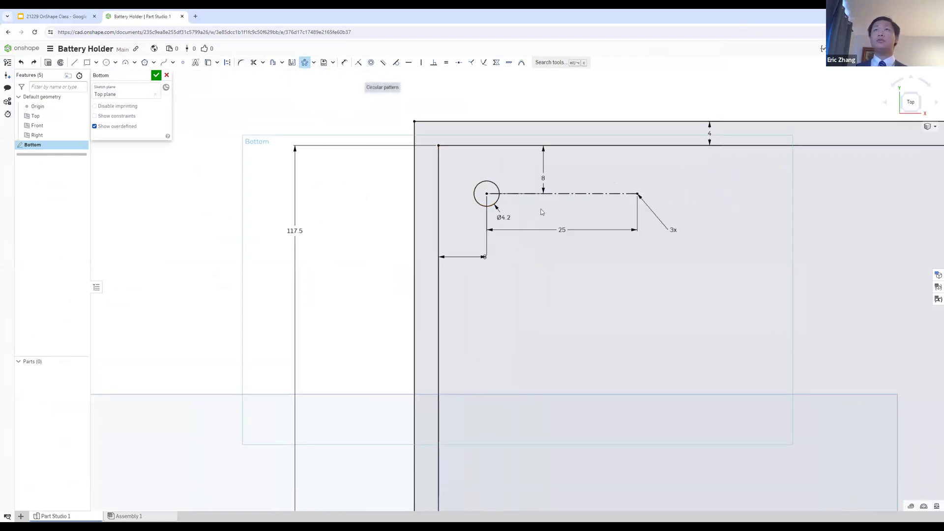
click(494, 203)
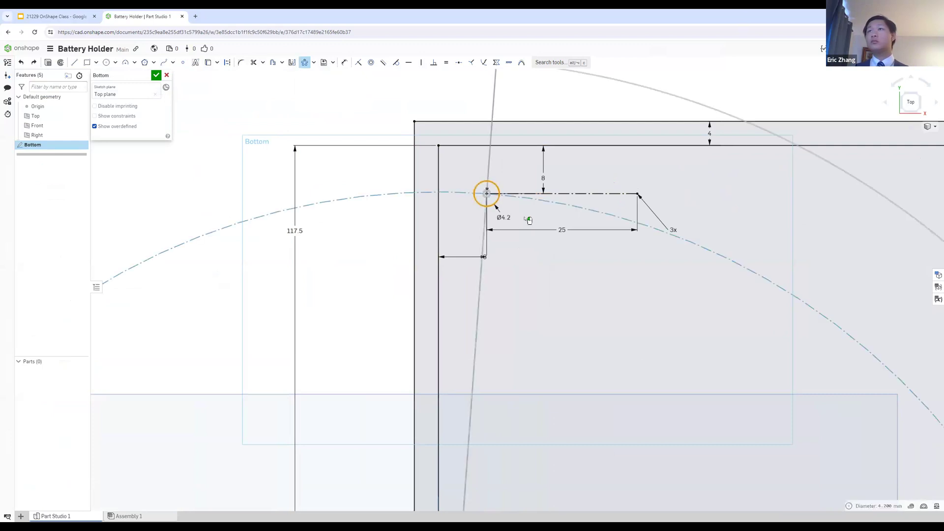
scroll(548, 242, down, 10)
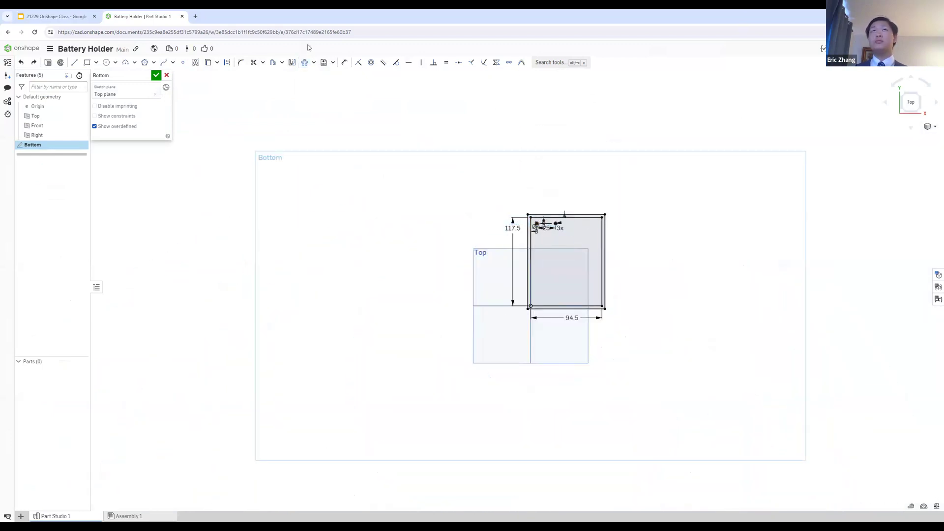
Step: Try a linear pattern of the screw hole with a second, downward direction spaced about 38.1 mm, and cancel it
click(324, 63)
click(314, 63)
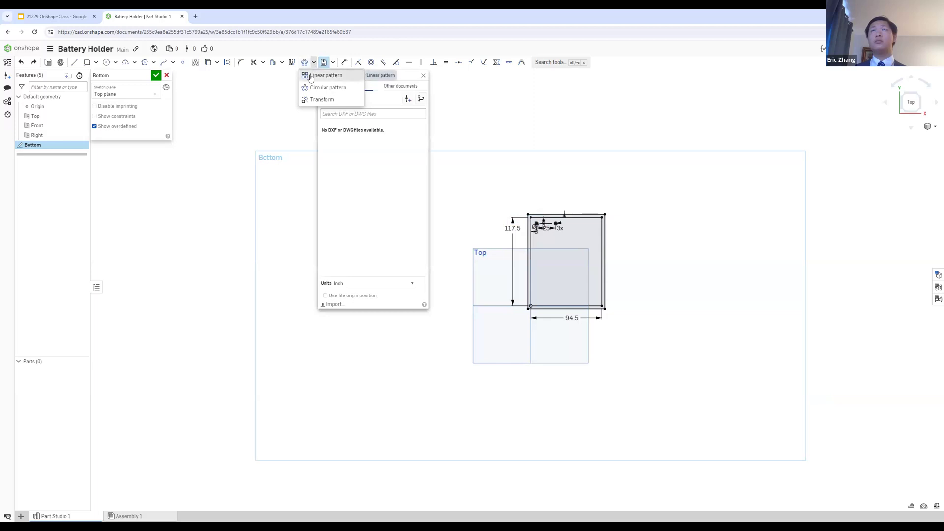
click(310, 76)
scroll(552, 222, up, 5)
scroll(531, 250, up, 2)
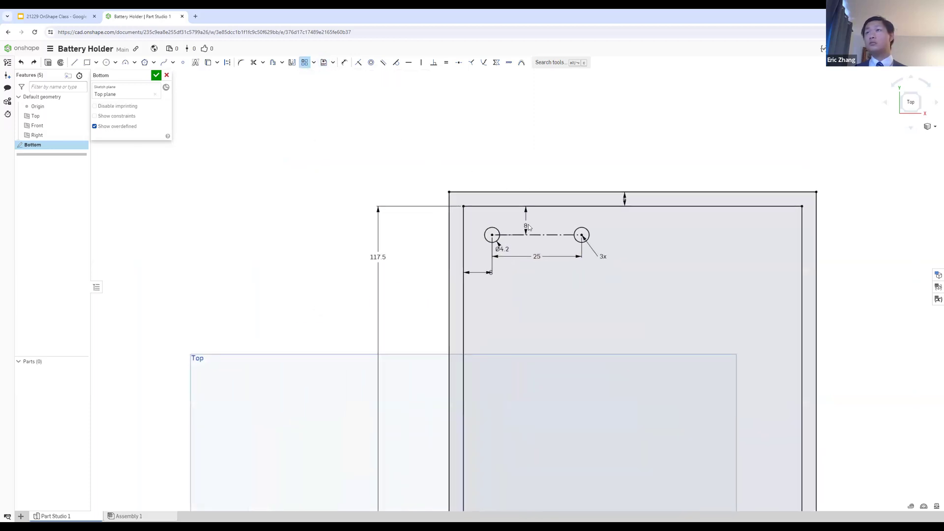
click(500, 234)
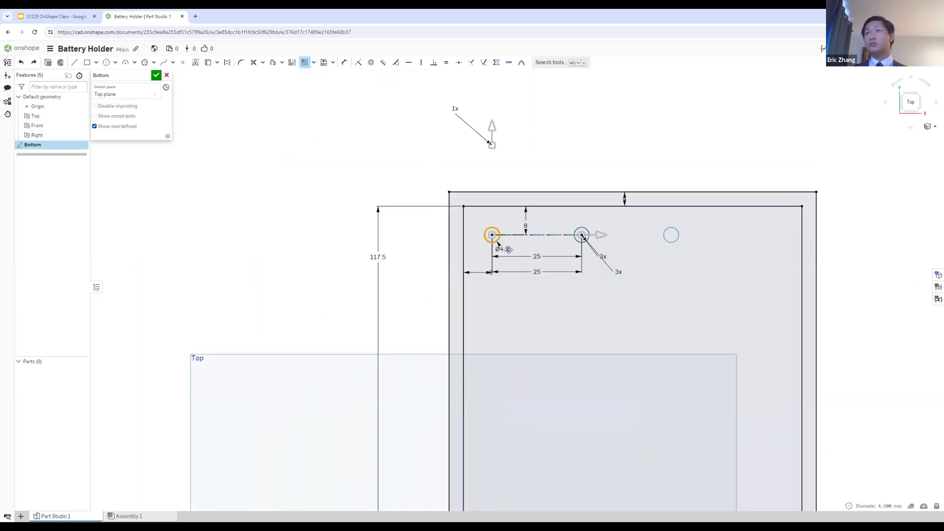
drag(493, 107, 512, 356)
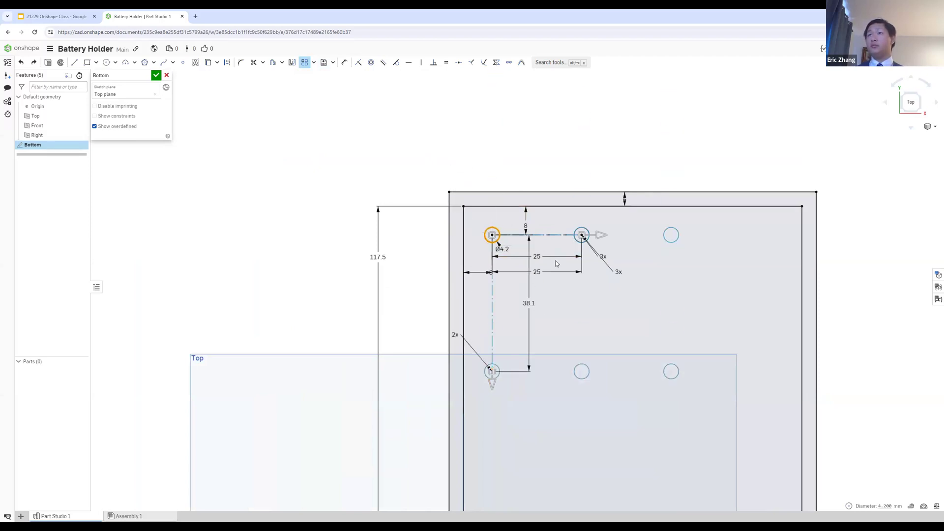
scroll(557, 264, down, 1)
key(Escape)
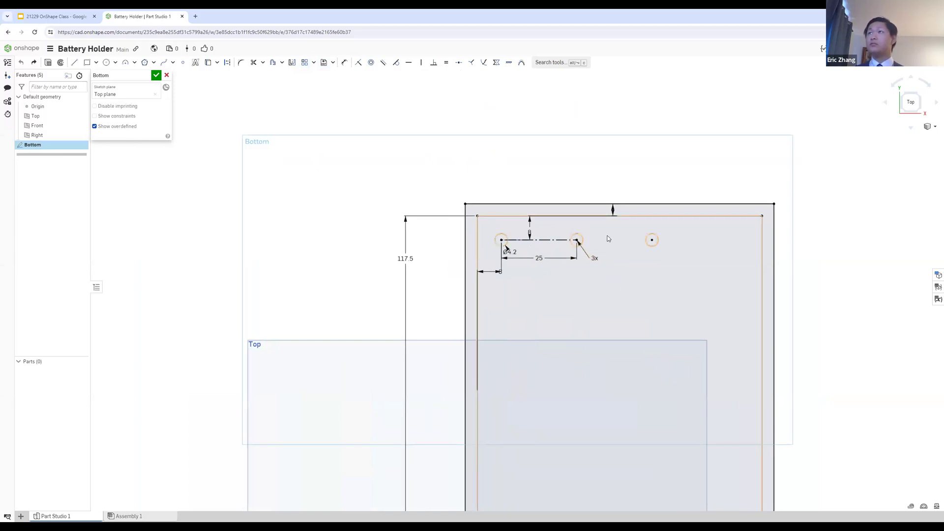
Step: Delete the two patterned circles beside the original screw hole and try to delete the leftover pattern line
scroll(652, 239, up, 1)
click(648, 238)
key(Delete)
click(642, 241)
click(568, 240)
key(Delete)
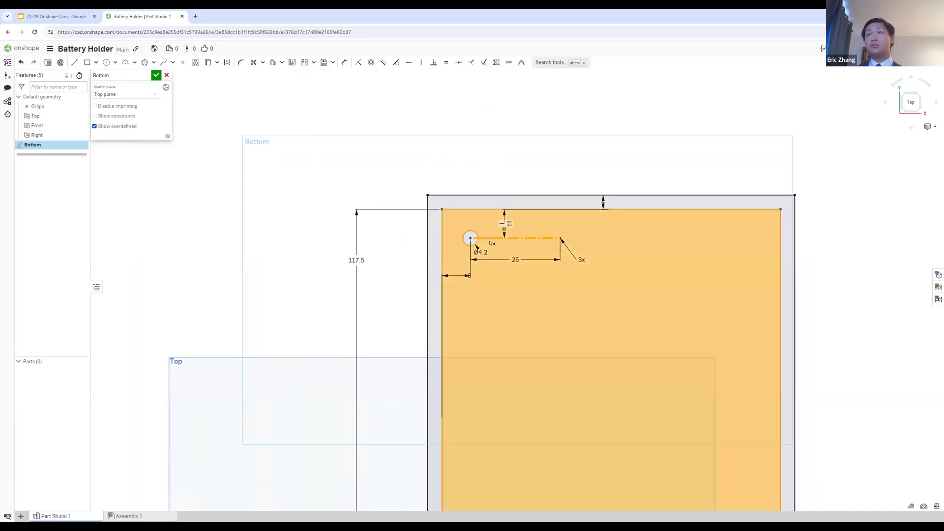
key(Delete)
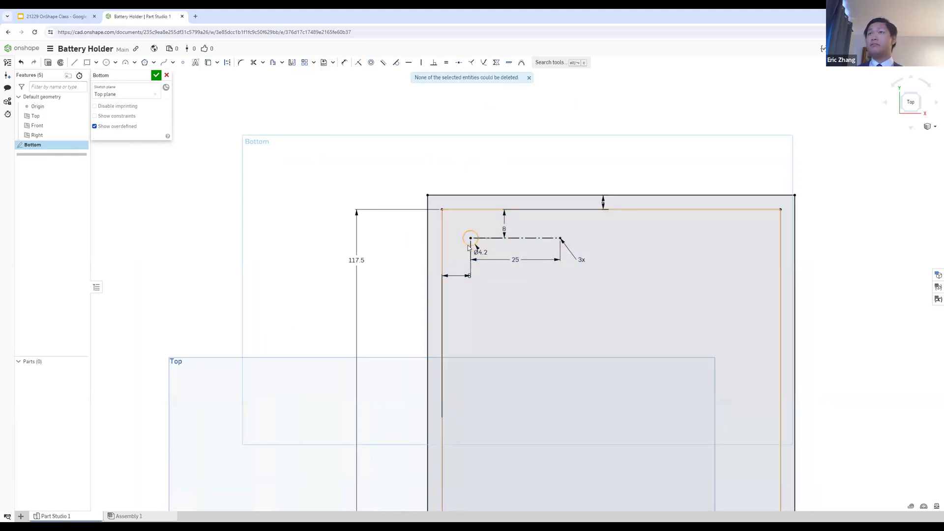
Step: Start a linear pattern of the screw hole and stretch its vertical direction down about 90.3 mm inside the base
click(304, 62)
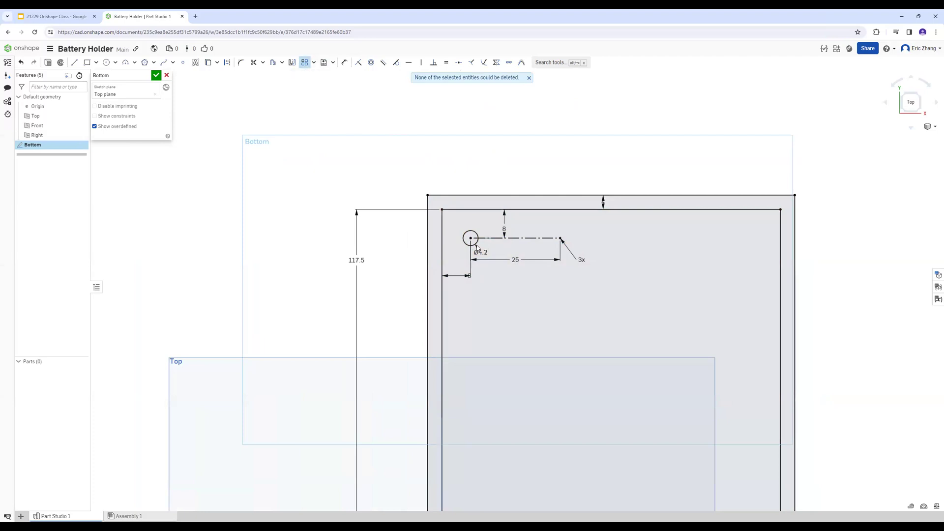
click(473, 241)
scroll(496, 244, down, 3)
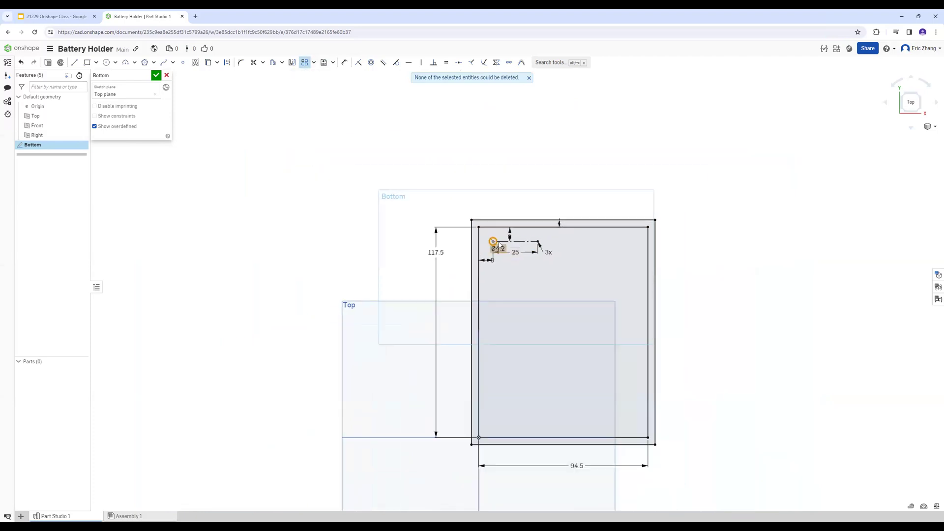
scroll(498, 242, up, 3)
scroll(497, 244, up, 3)
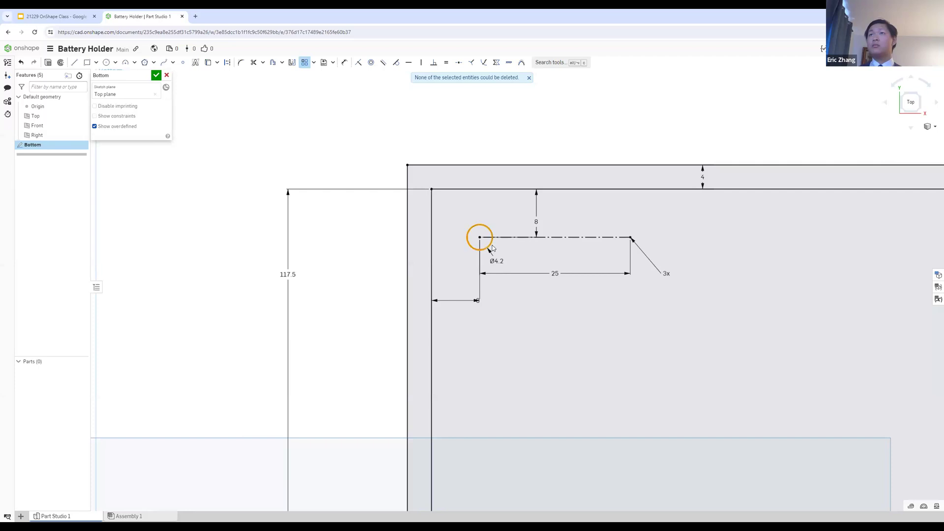
scroll(479, 238, down, 6)
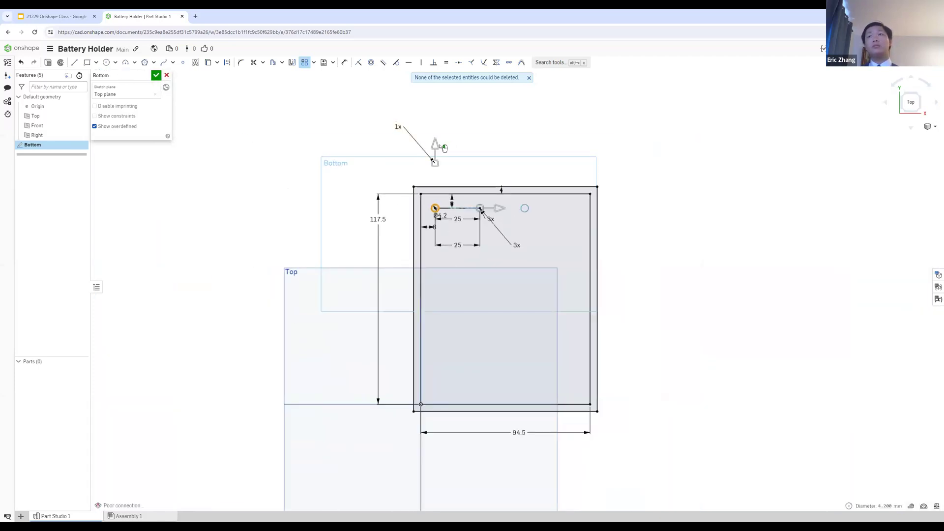
drag(435, 149, 452, 360)
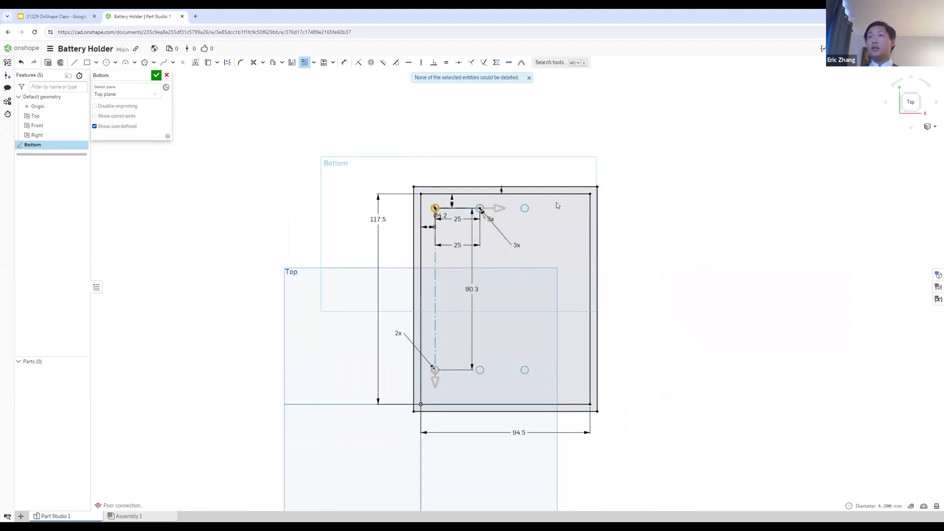
Step: Stretch the new pattern's horizontal direction and set its spacing to 80 mm
drag(499, 208, 545, 214)
double_click(512, 242)
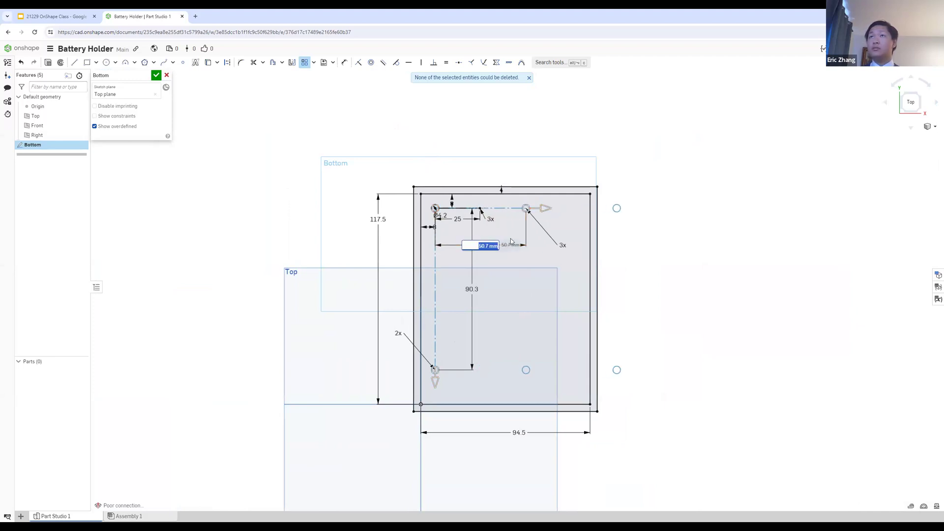
text(80)
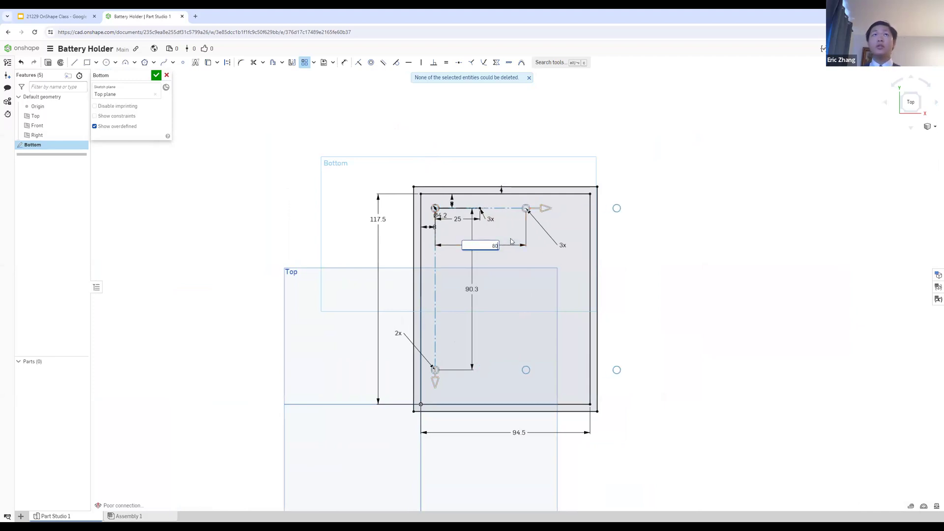
key(Return)
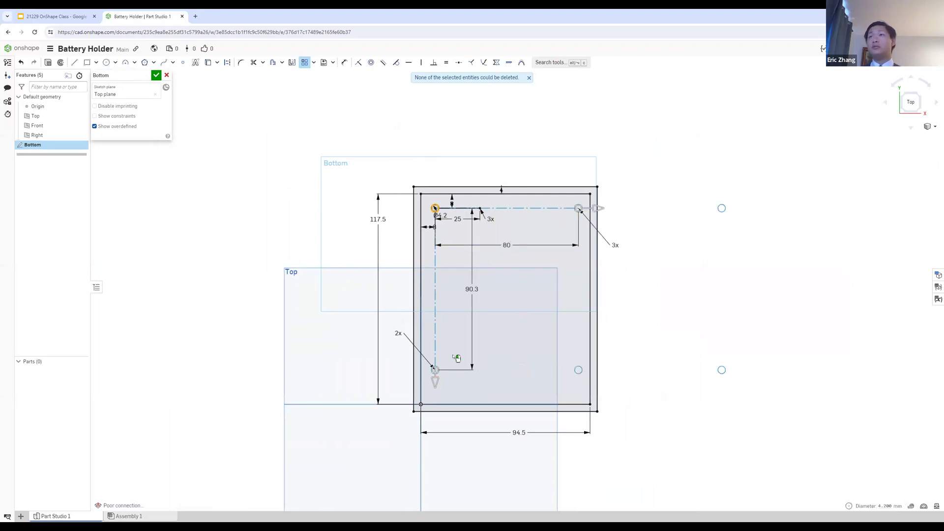
Step: Check the hole distances on the Step 4 slide and set the pattern's vertical spacing to 96 mm
click(57, 12)
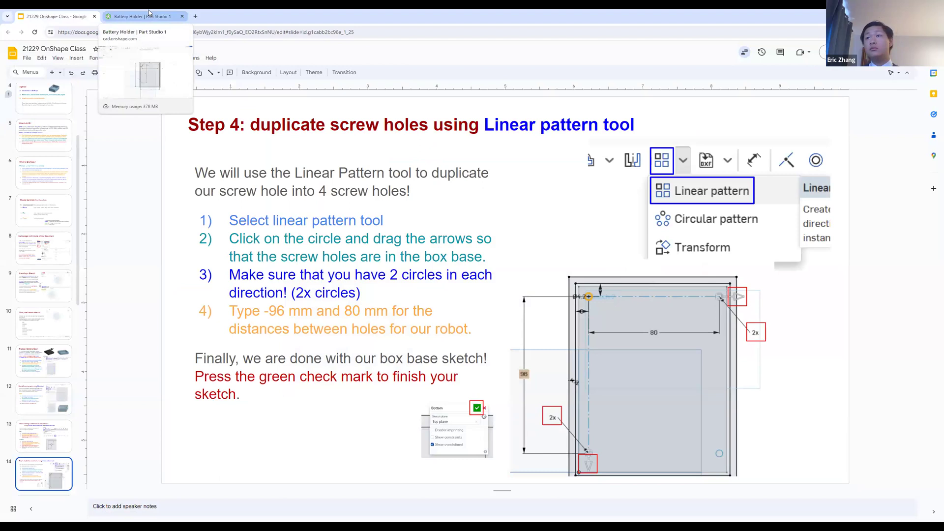
click(149, 13)
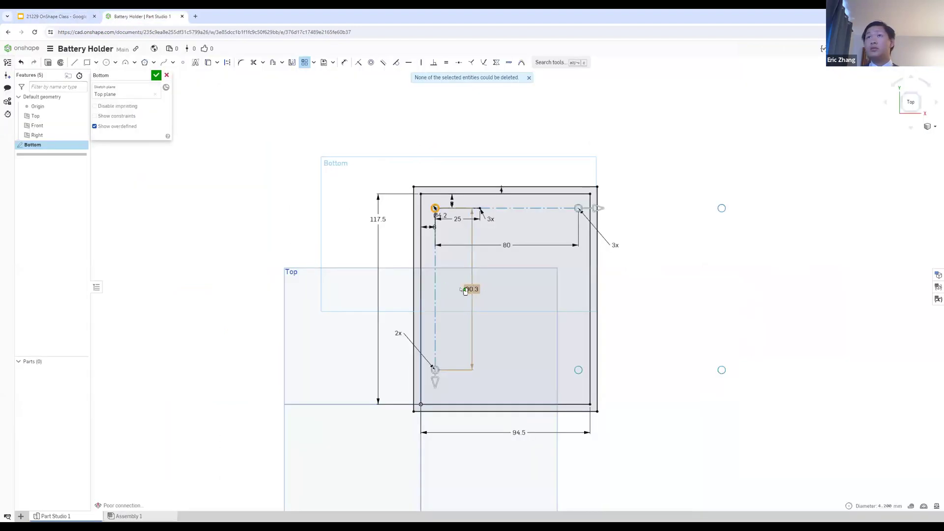
double_click(469, 288)
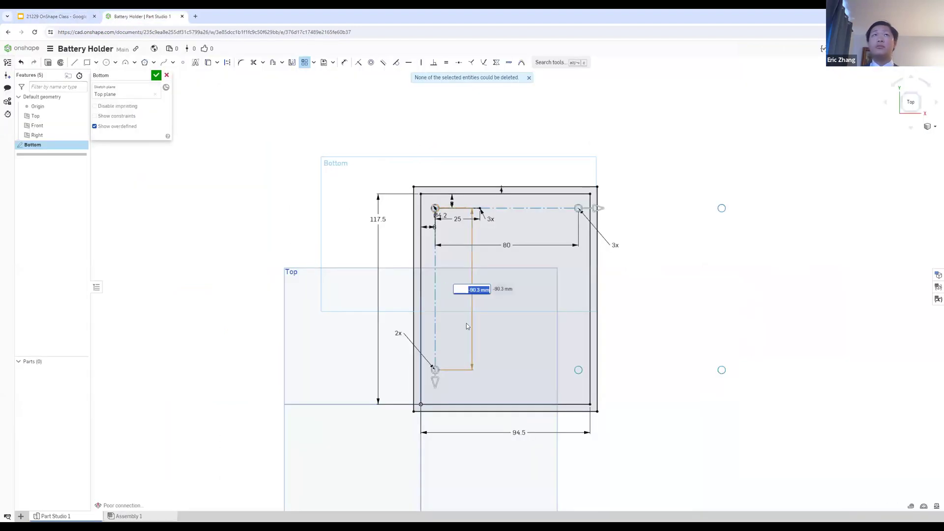
text(9)
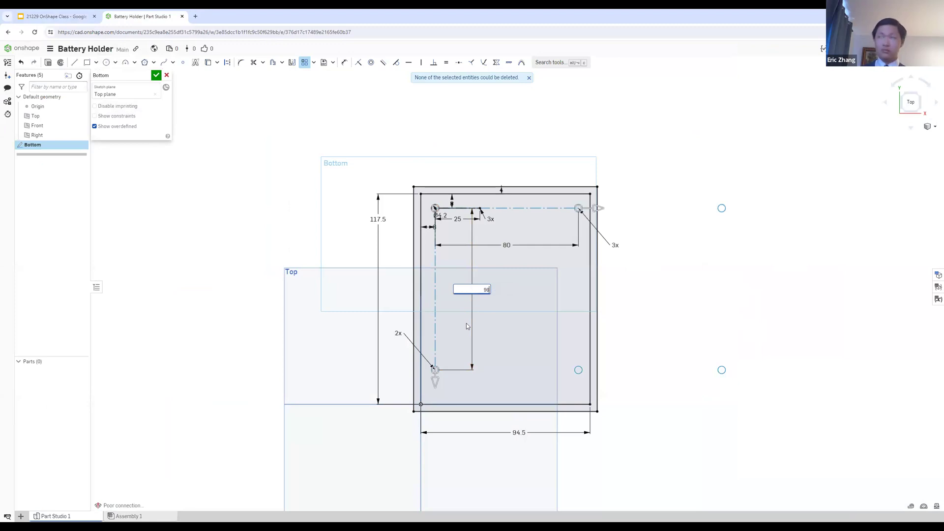
text(6)
key(Return)
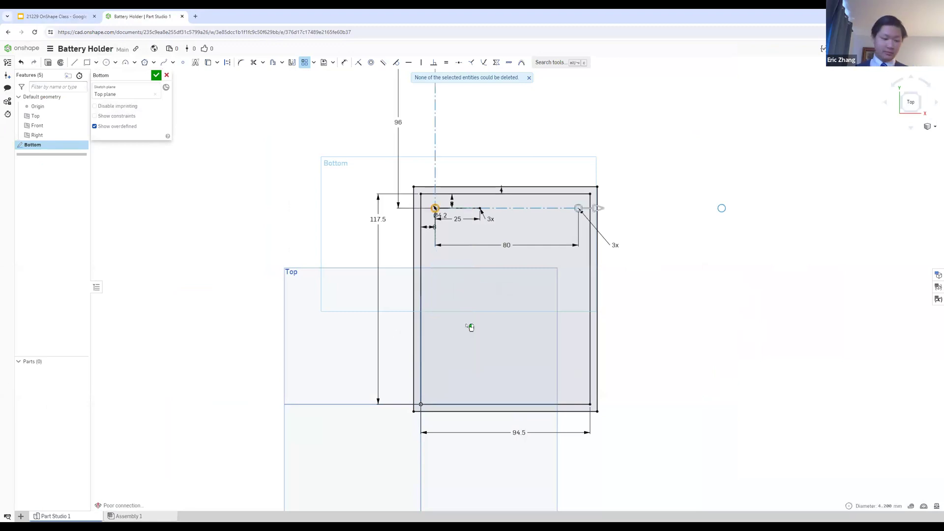
Step: Set the pattern's vertical spacing to -96 mm and choose the Linear pattern tool again
double_click(398, 122)
text(-96)
key(Return)
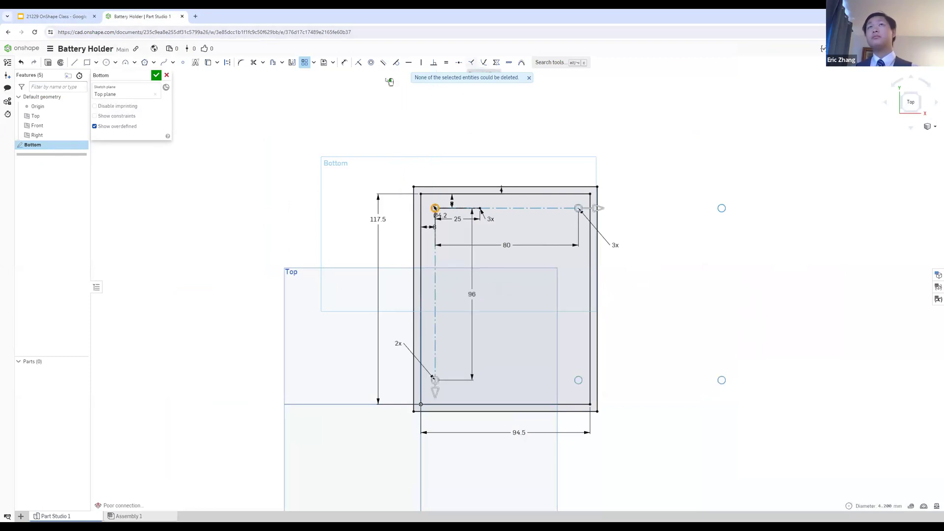
click(317, 66)
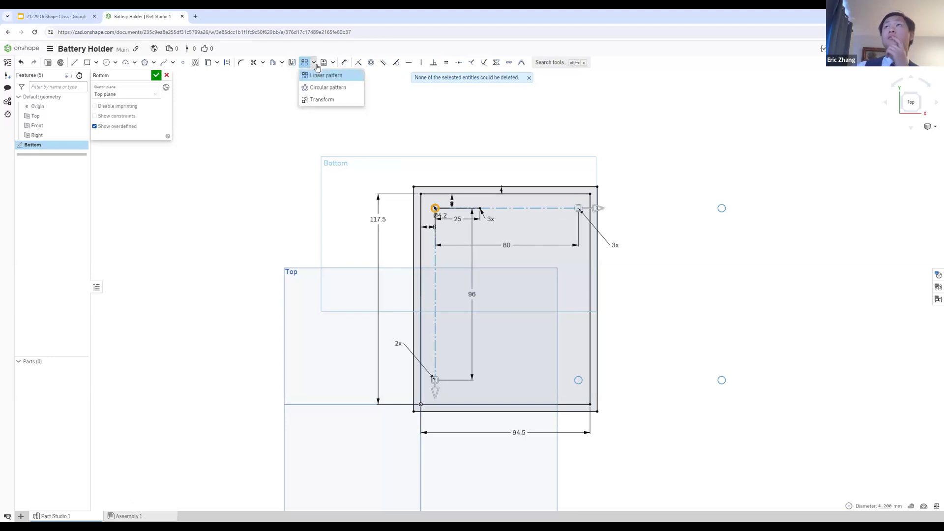
click(313, 76)
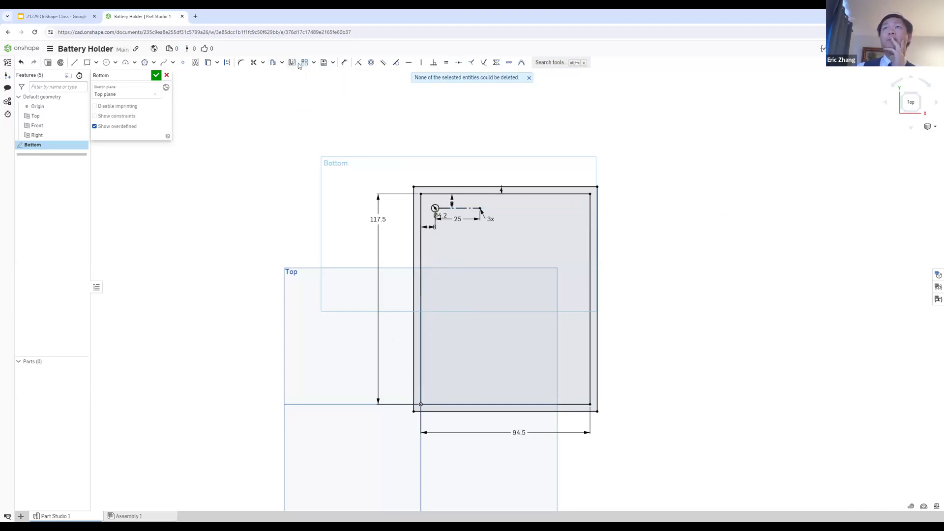
Step: Start a new linear pattern of the 4.2 mm screw hole and set both the leftover and new horizontal instance counts to 2
key(ctrl+z)
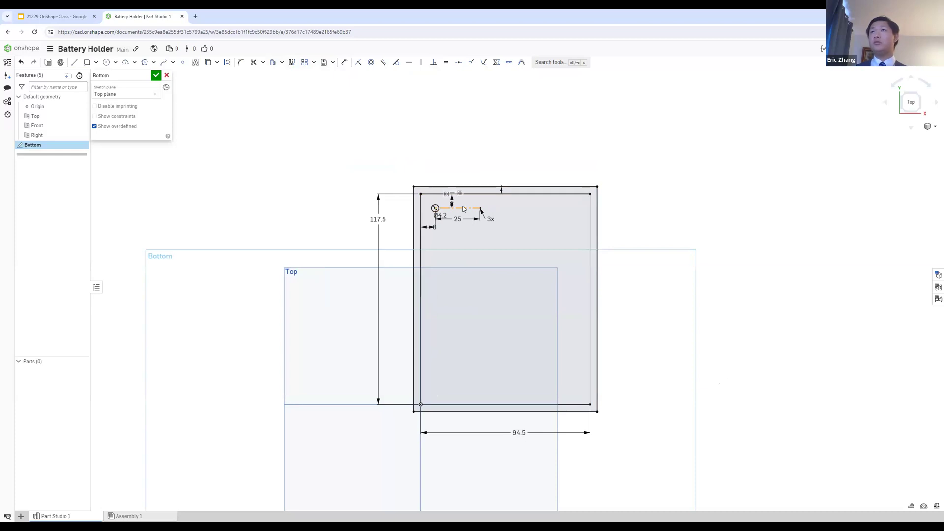
double_click(440, 215)
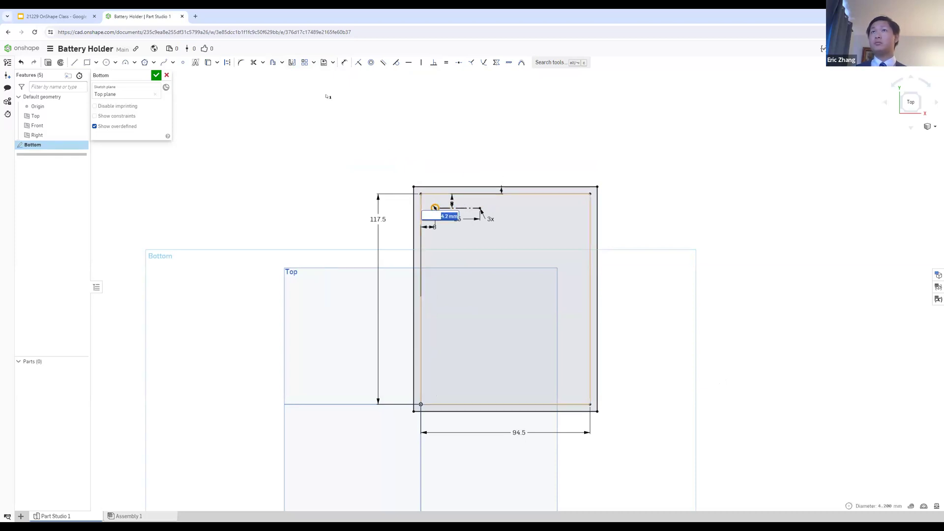
click(305, 62)
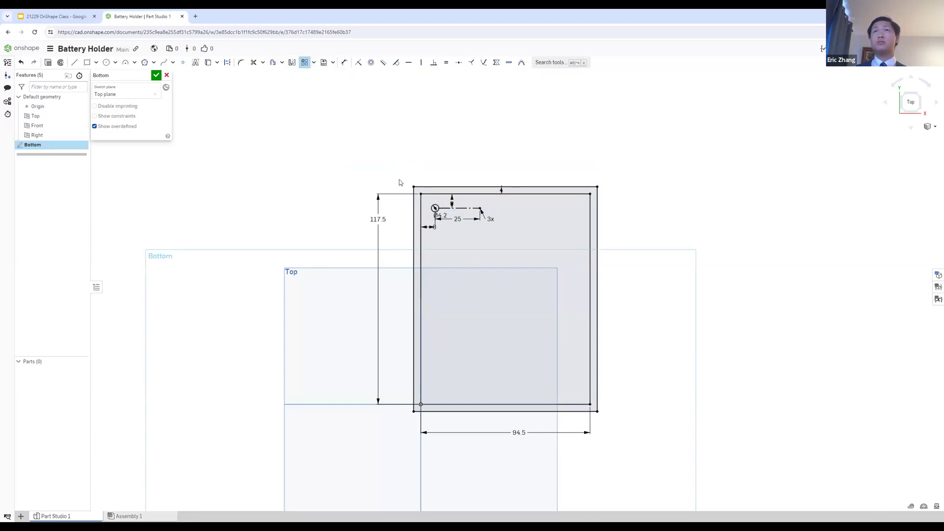
scroll(401, 183, up, 3)
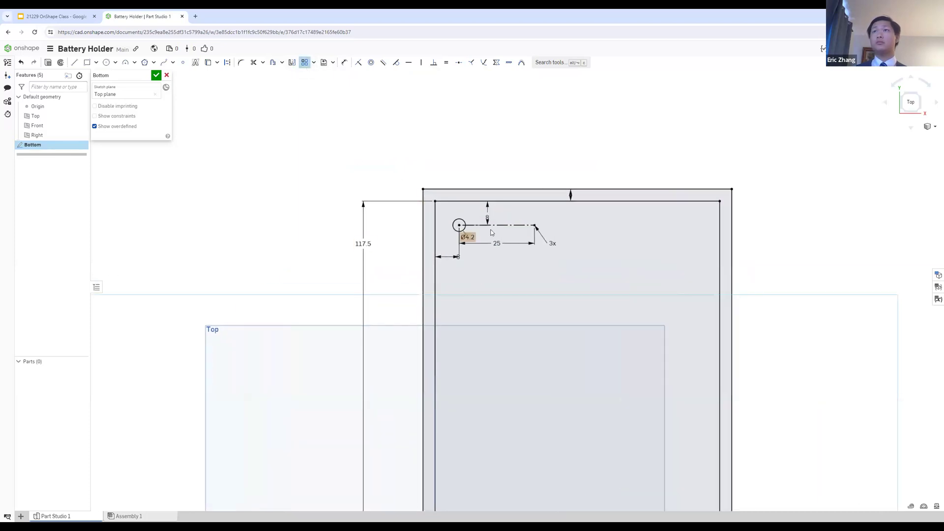
right_click(460, 222)
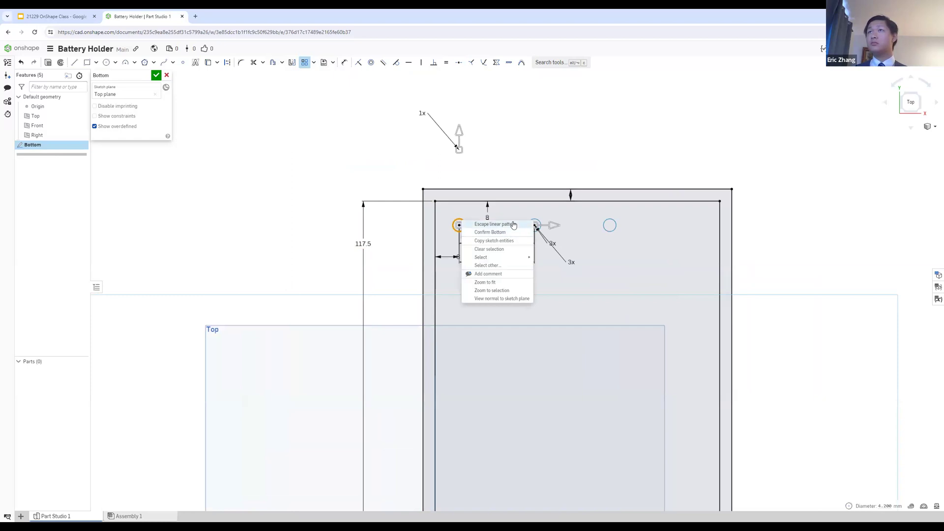
click(464, 137)
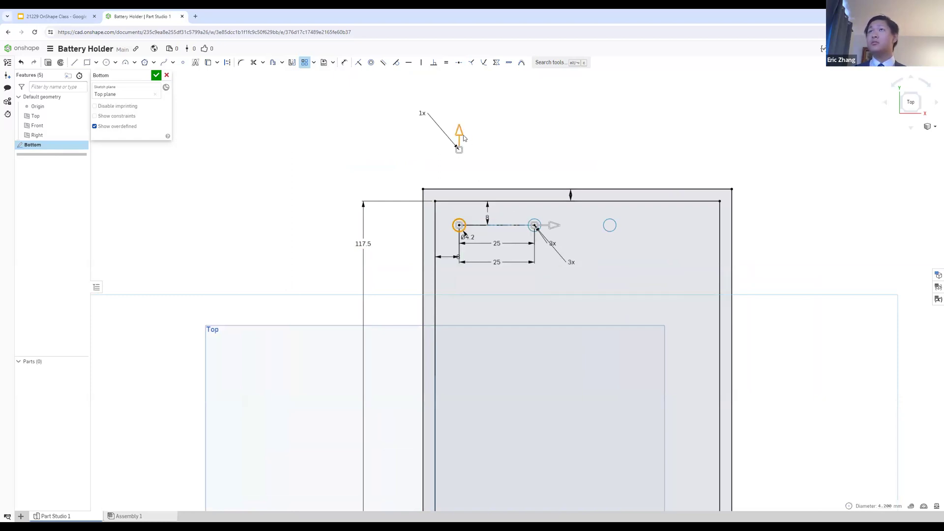
click(550, 243)
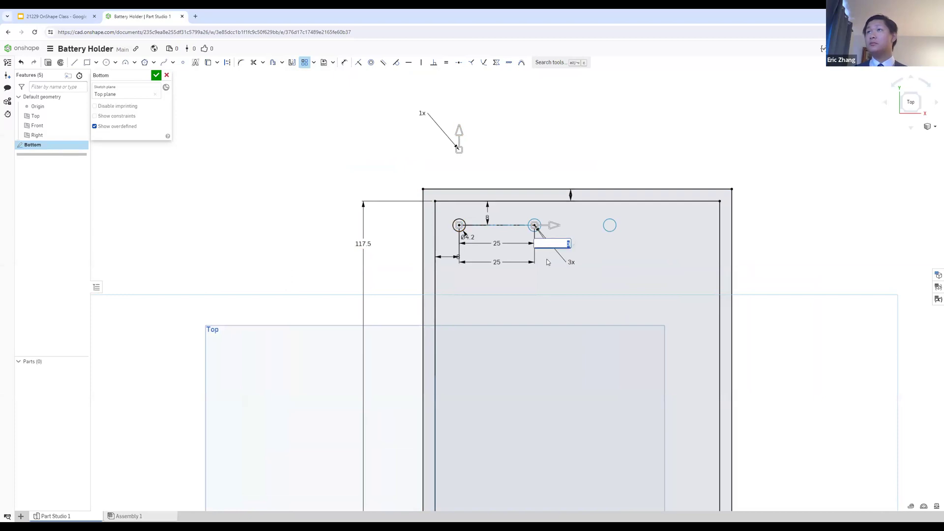
text(2)
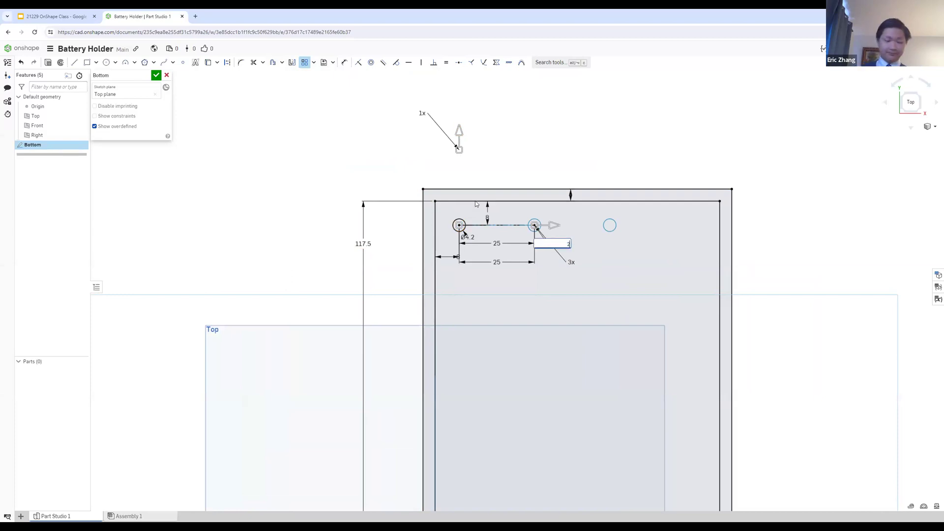
click(572, 261)
text(2)
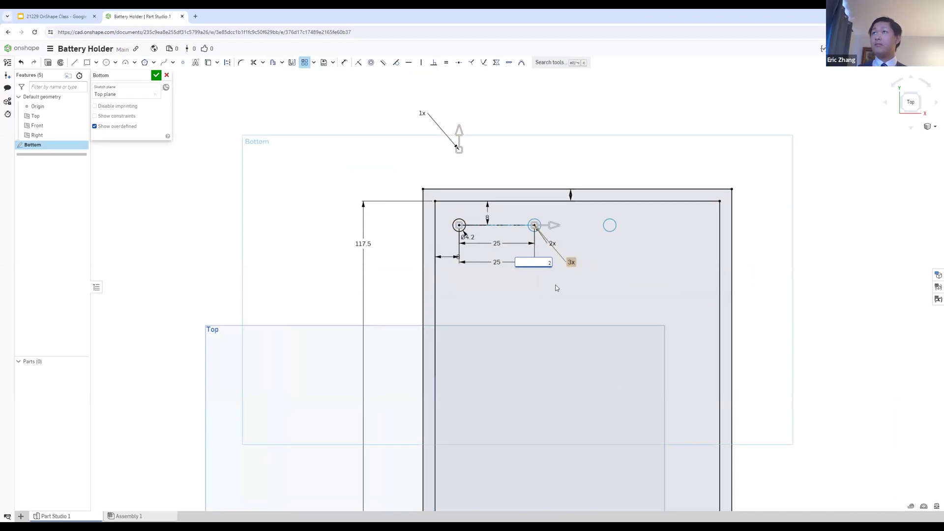
click(459, 225)
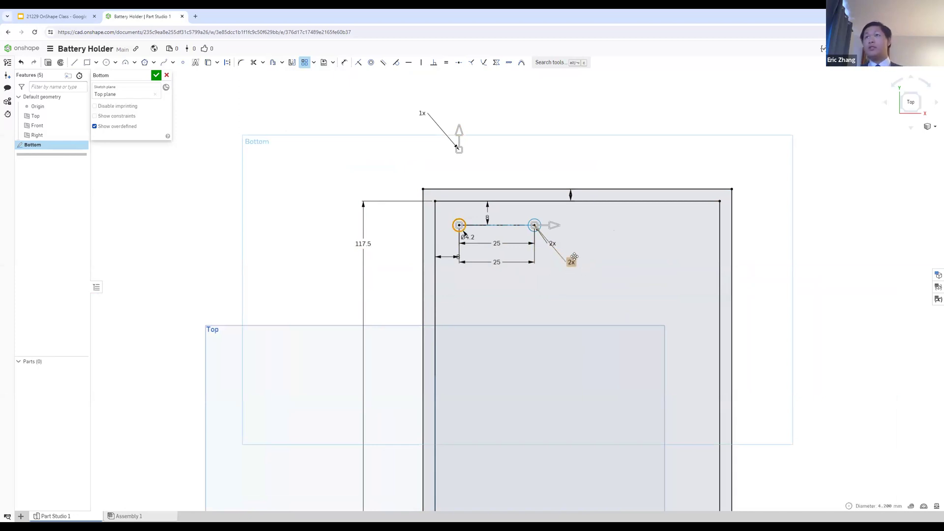
Step: Stretch the pattern's vertical direction down inside the base and set its spacing to 96 mm
drag(459, 132, 459, 396)
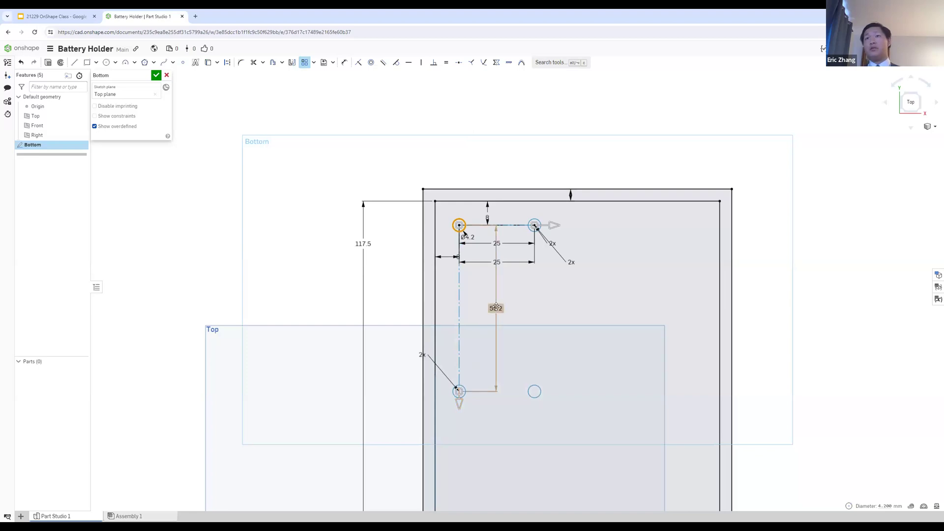
double_click(496, 307)
key(BackSpace)
text(9)
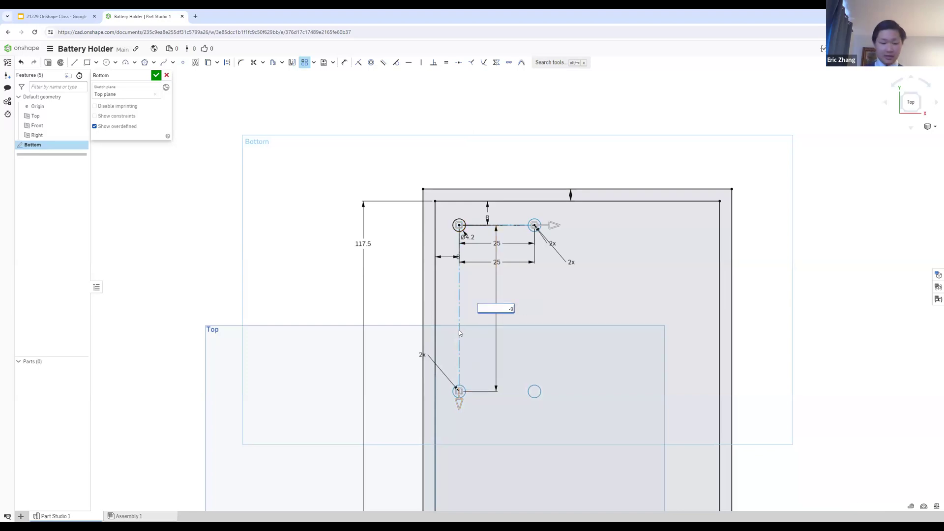
text(6)
key(Return)
Step: Stretch the pattern's horizontal direction across the base and set its spacing to 80 mm
drag(546, 225, 659, 225)
double_click(553, 262)
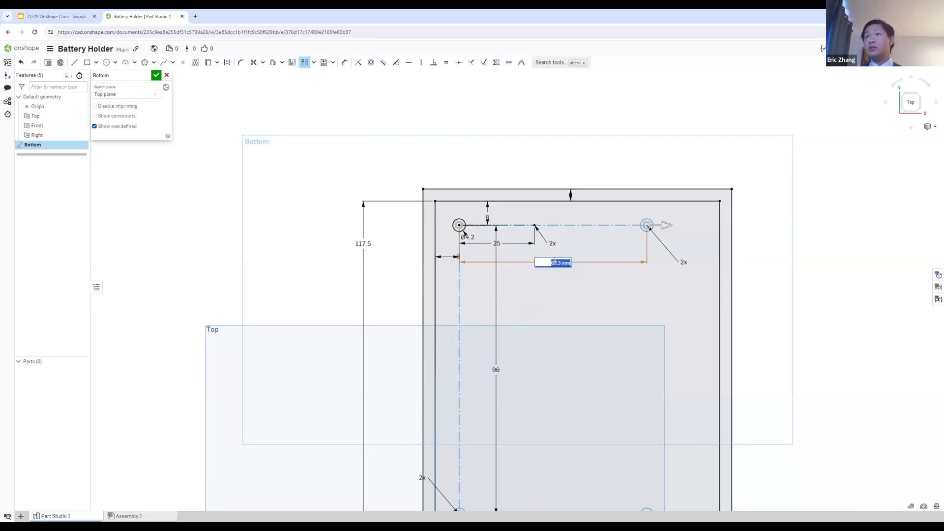
text(80)
key(Return)
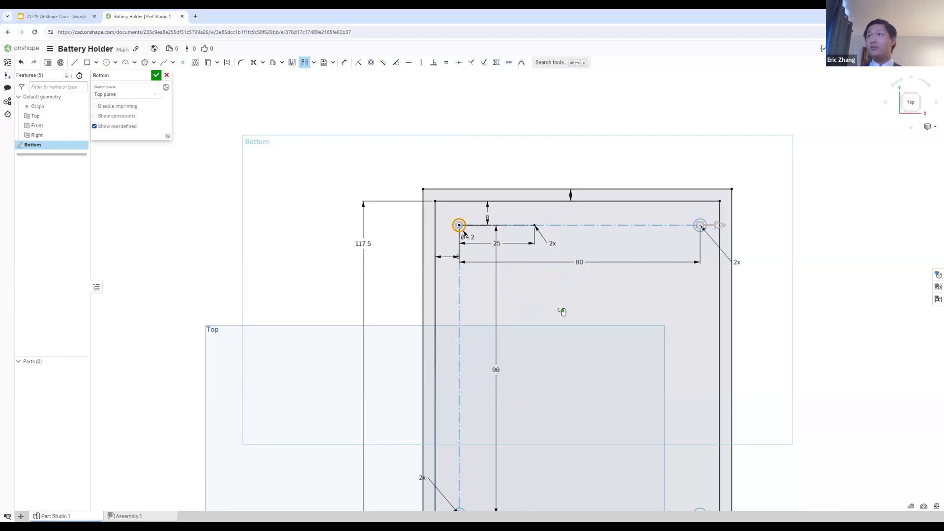
Step: Check the four-hole layout against the Step 4 slide in Google Slides, return to Onshape and finish the Bottom sketch
scroll(543, 307, down, 3)
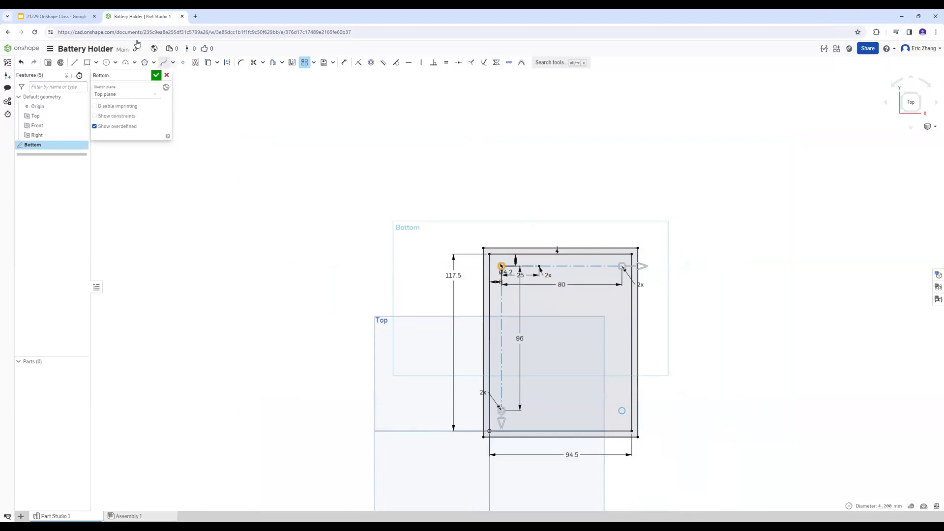
click(74, 12)
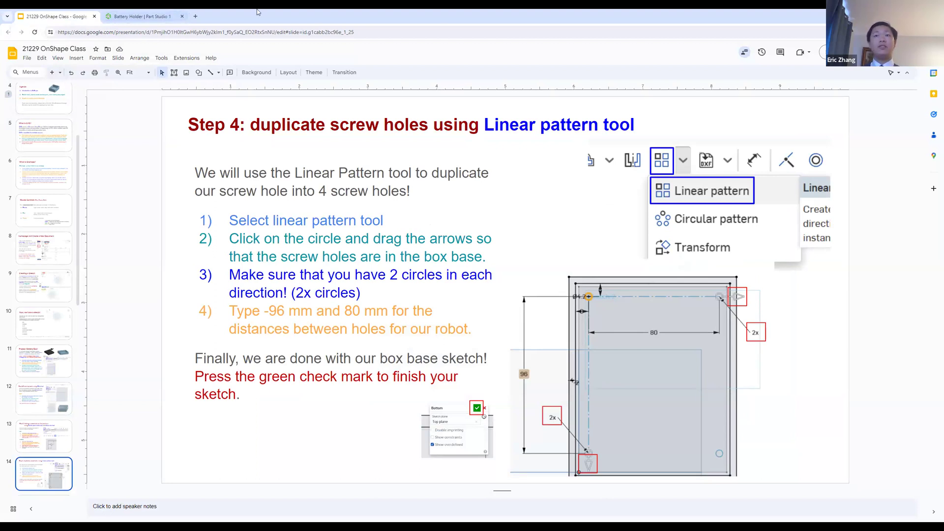
click(162, 16)
click(156, 75)
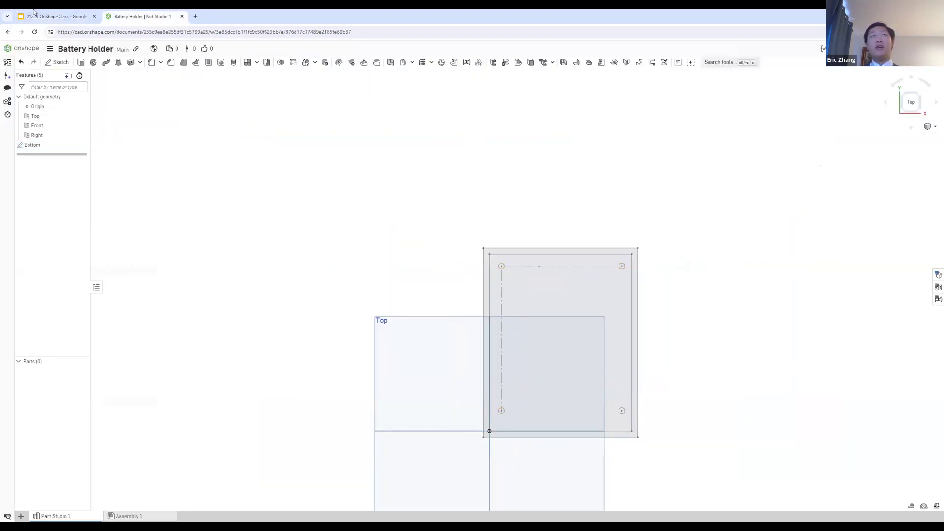
Step: Read the Step 5 extrude instructions in the class slides, return to the Onshape part studio and start an Extrude
click(49, 16)
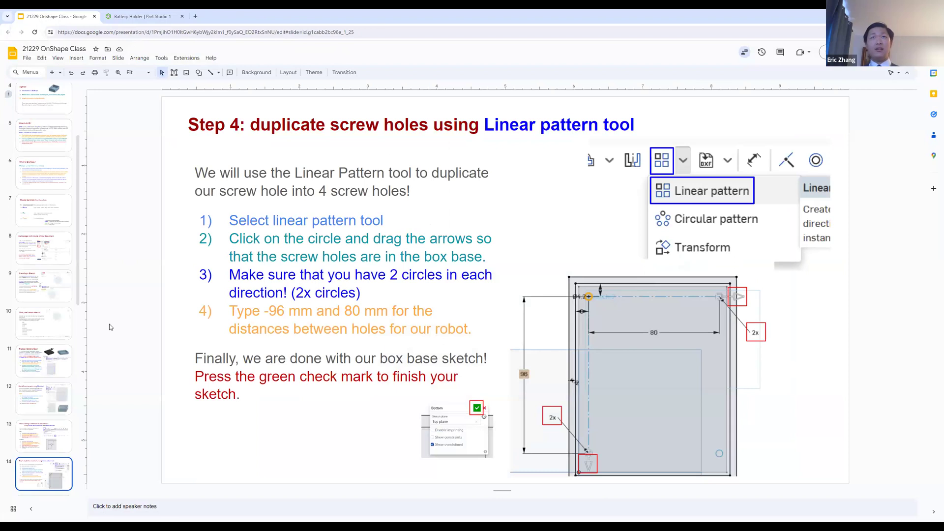
key(Down)
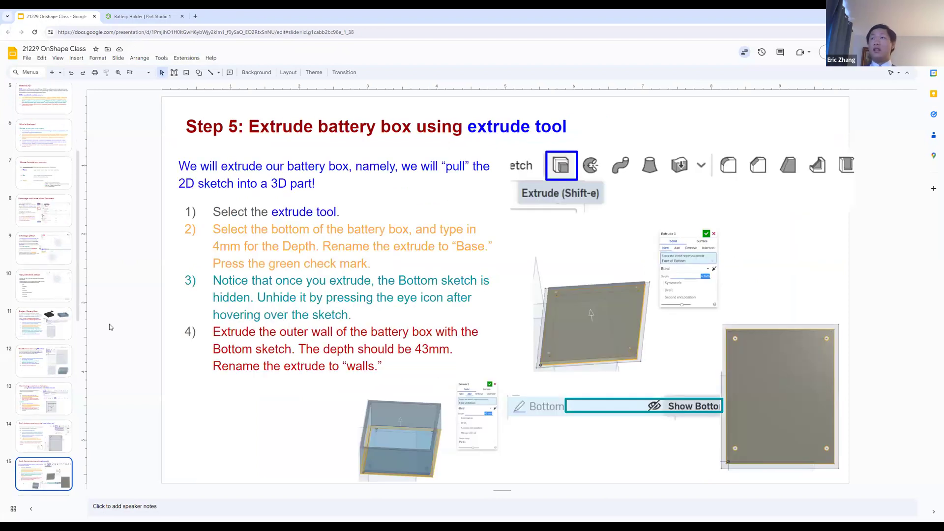
click(142, 13)
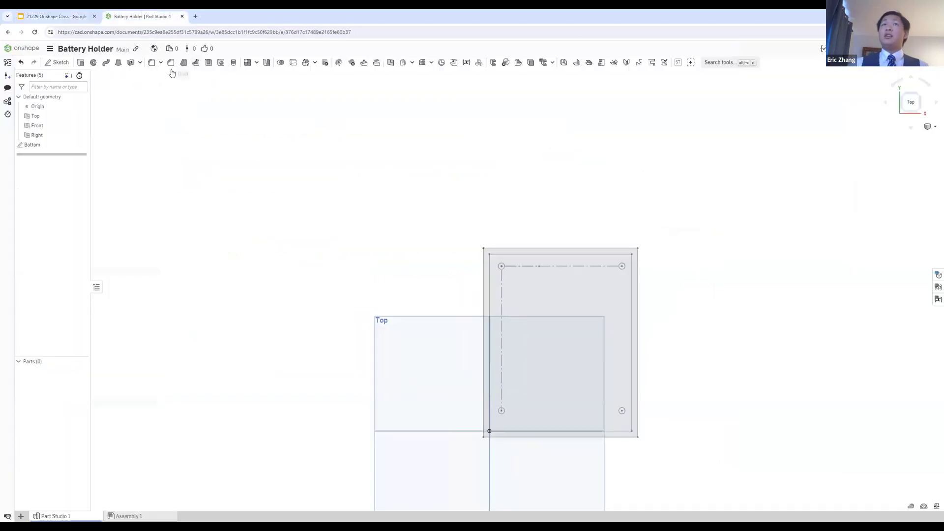
click(80, 62)
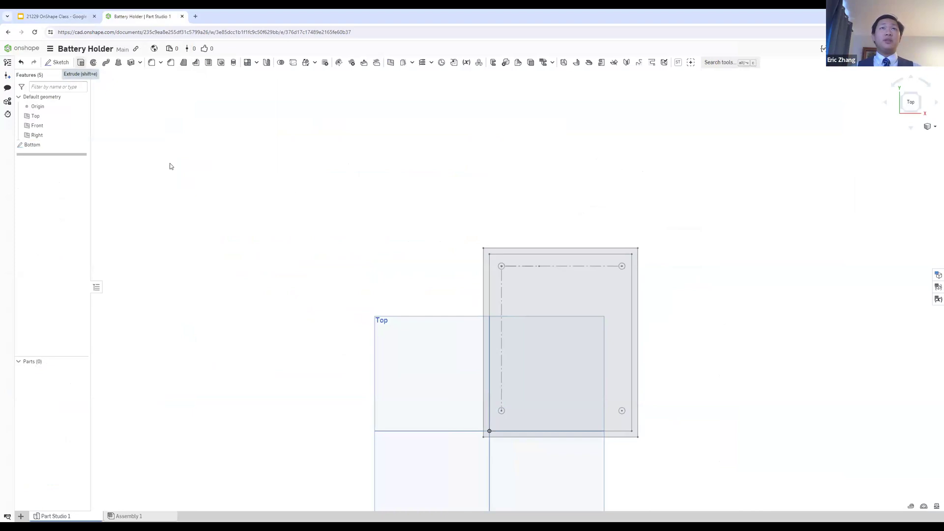
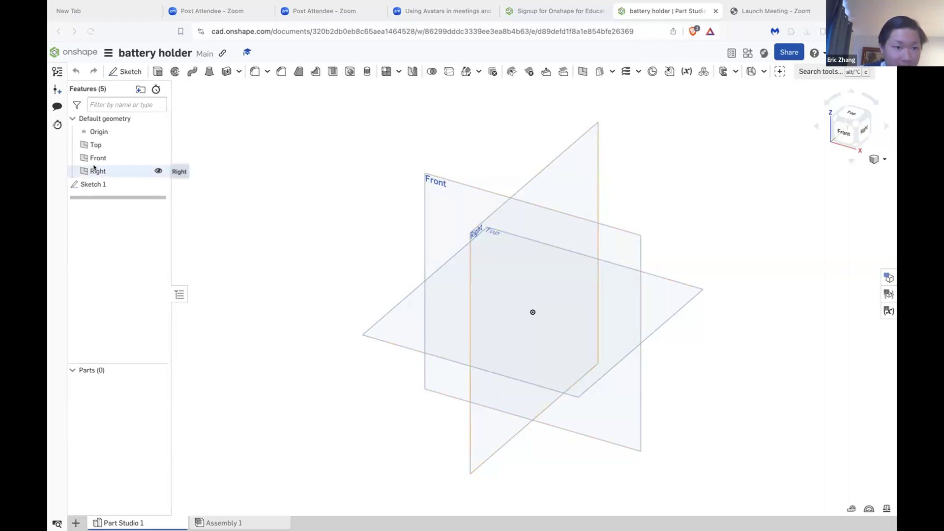
Step: Edit Sketch 1 on the Top plane and draw a rectangle around the origin, about 12.96 by 6.95 in
double_click(130, 186)
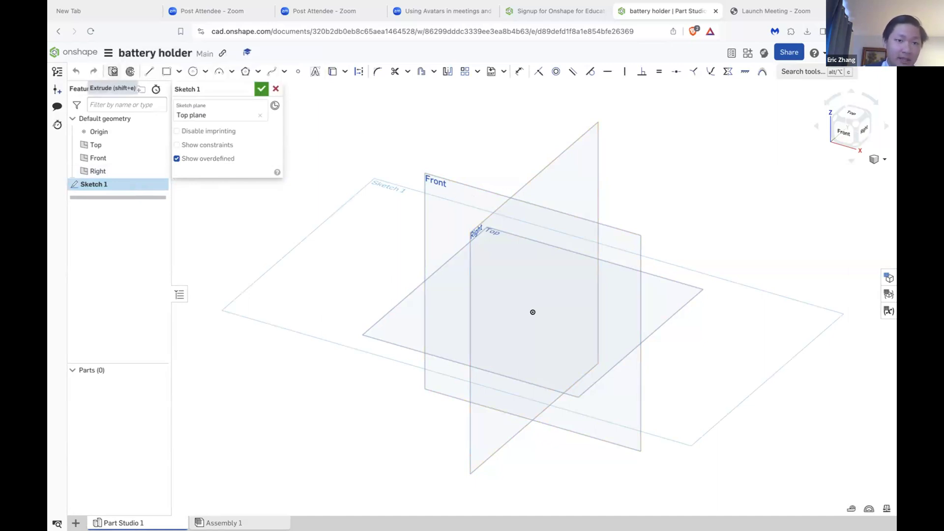
click(164, 71)
click(374, 174)
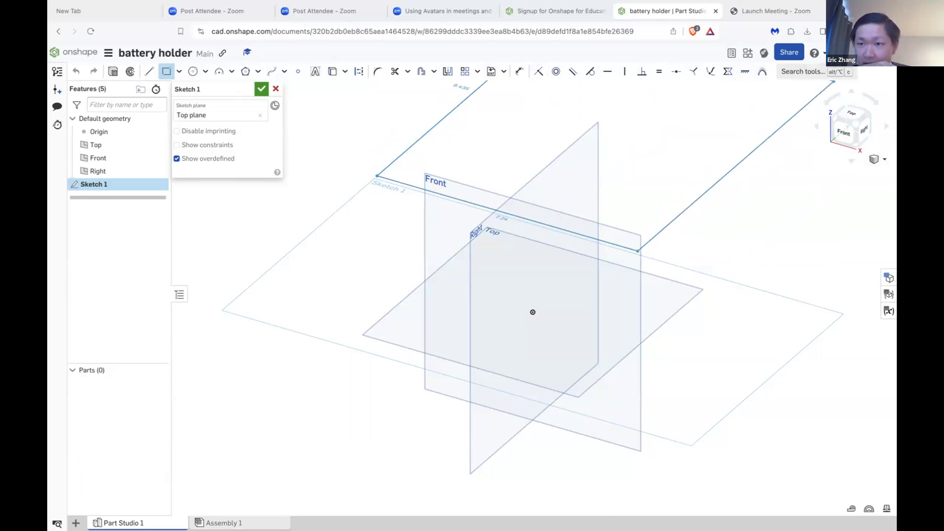
click(850, 114)
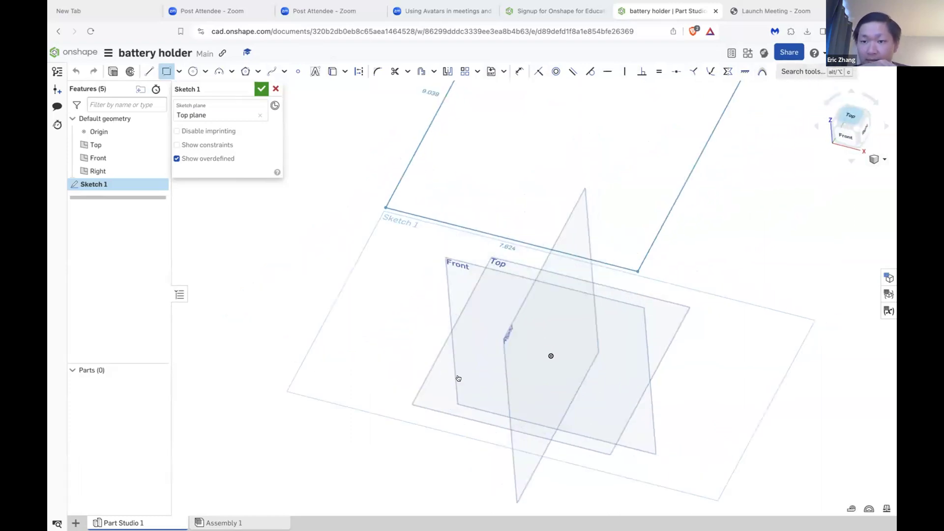
mouse_move(527, 347)
right_down()
mouse_move(527, 311)
mouse_move(530, 352)
right_up()
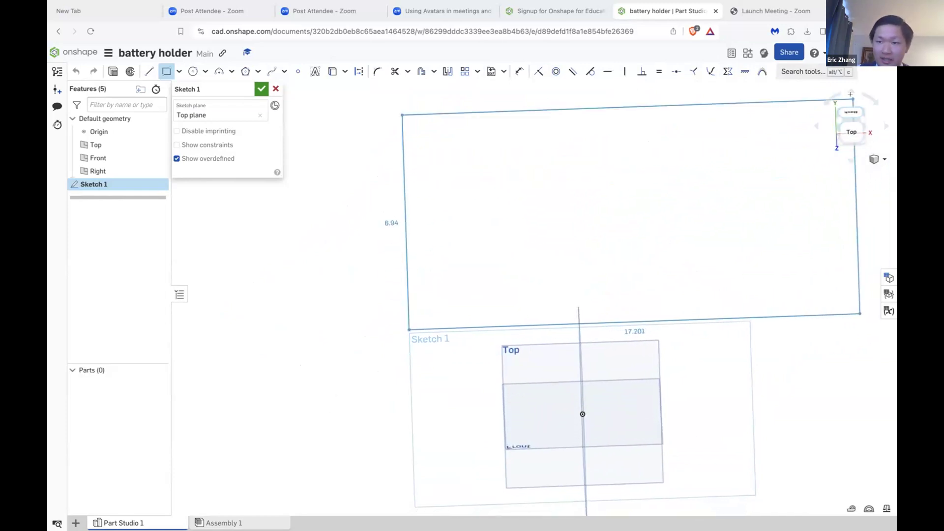
click(848, 126)
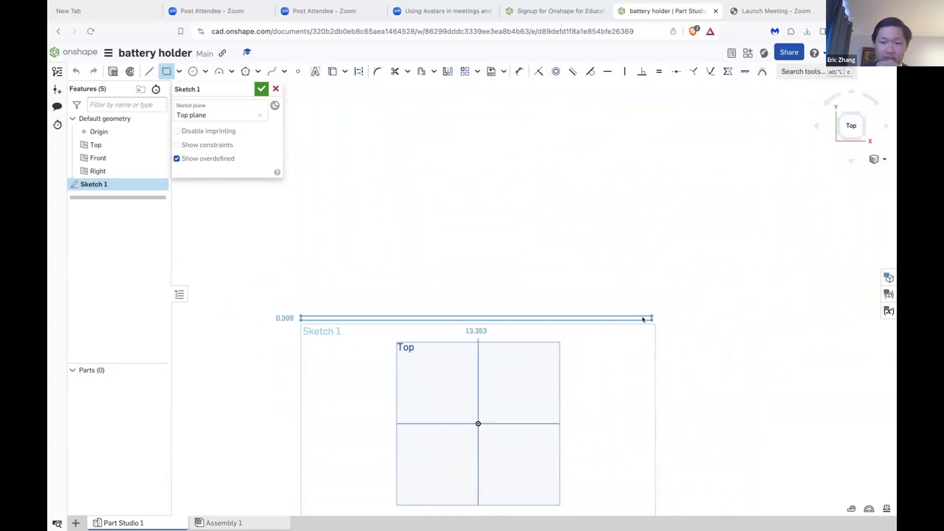
click(650, 507)
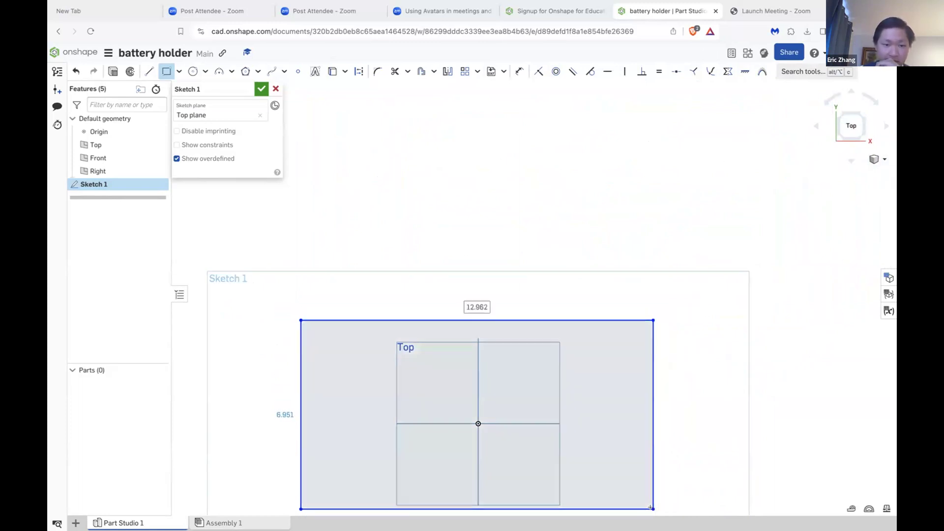
mouse_move(643, 369)
right_down()
mouse_move(643, 301)
mouse_move(637, 371)
right_up()
click(287, 401)
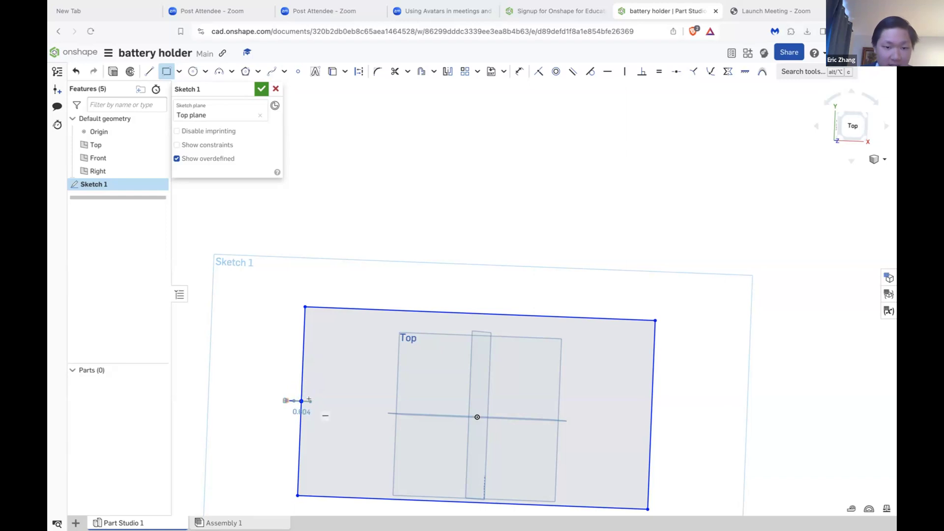
click(309, 400)
key(Escape)
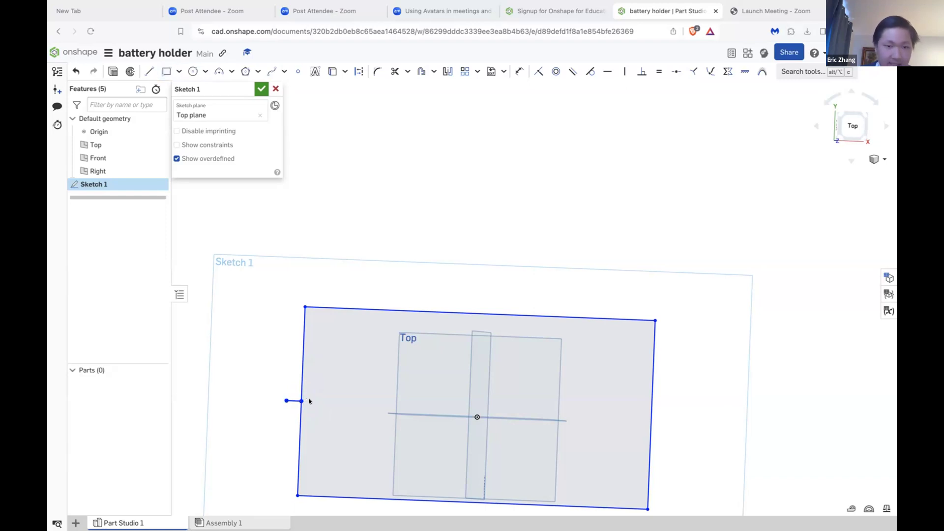
click(290, 400)
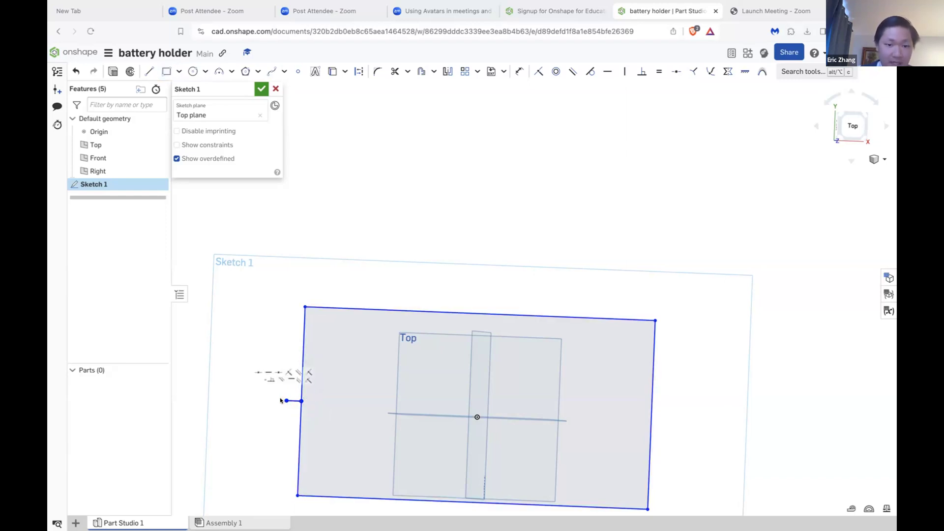
drag(284, 400, 285, 404)
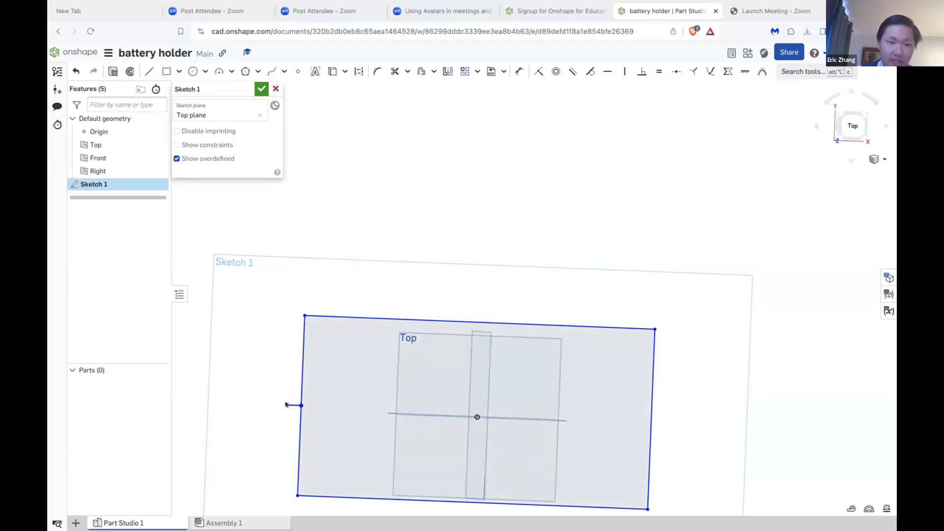
click(301, 405)
click(300, 405)
click(300, 404)
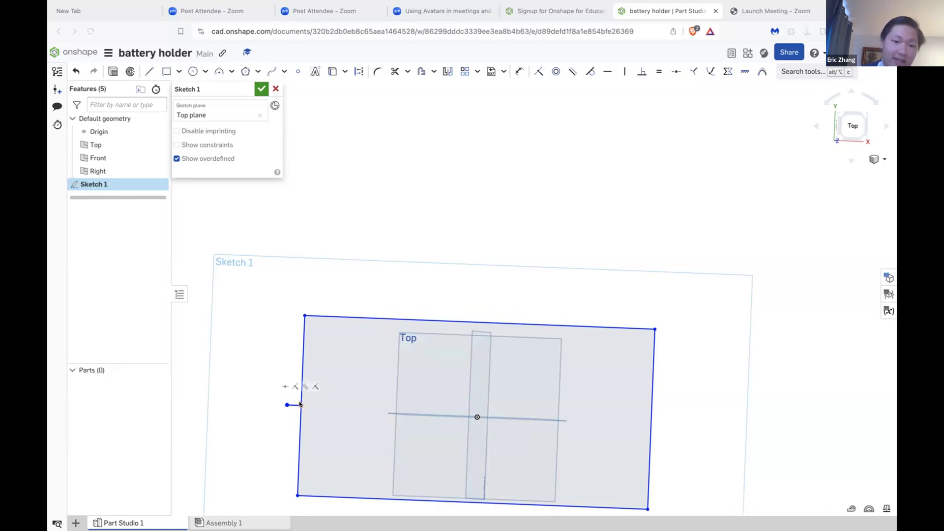
click(300, 404)
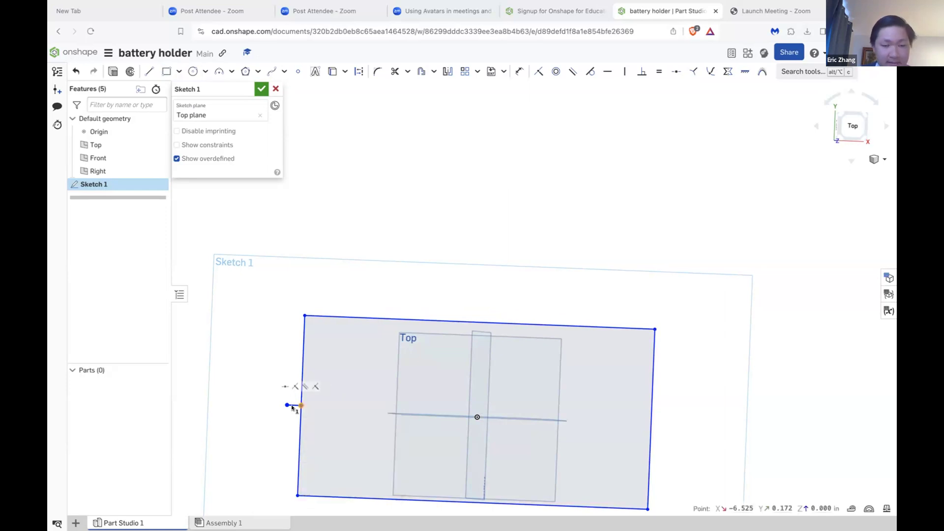
key(Escape)
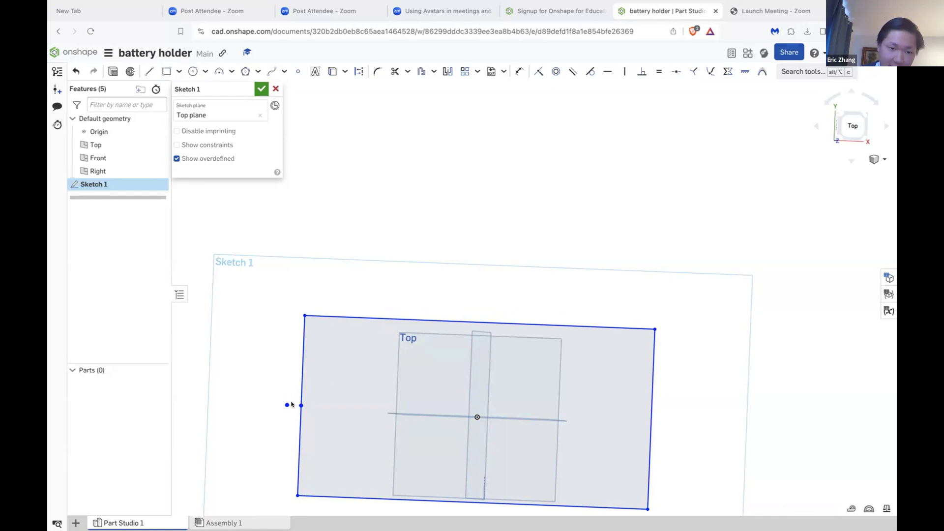
click(287, 405)
key(Delete)
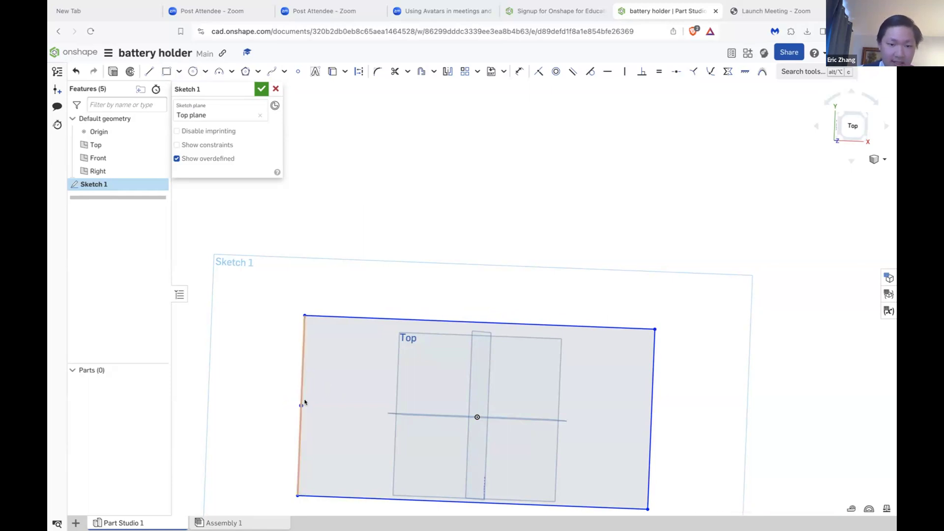
Step: Try to delete the leftover point on the rectangle's left edge, undoing the edge deletion
click(301, 403)
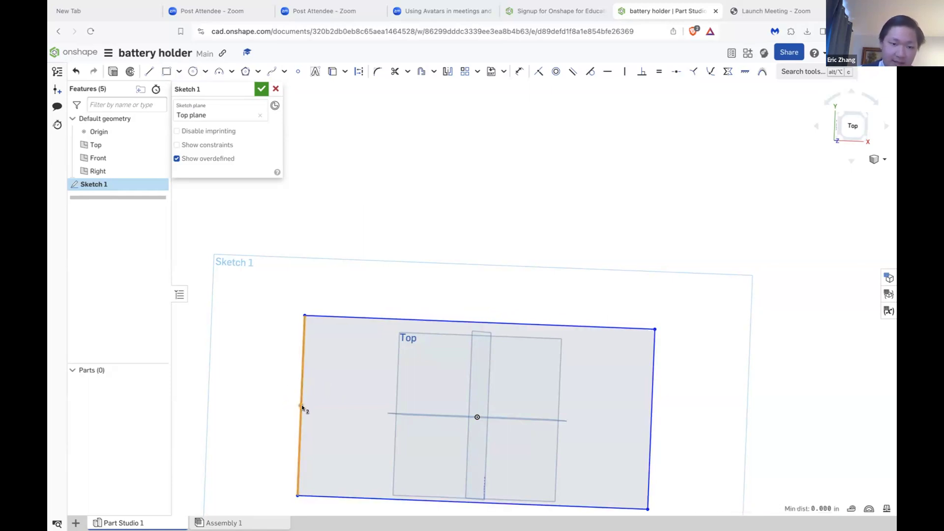
key(Delete)
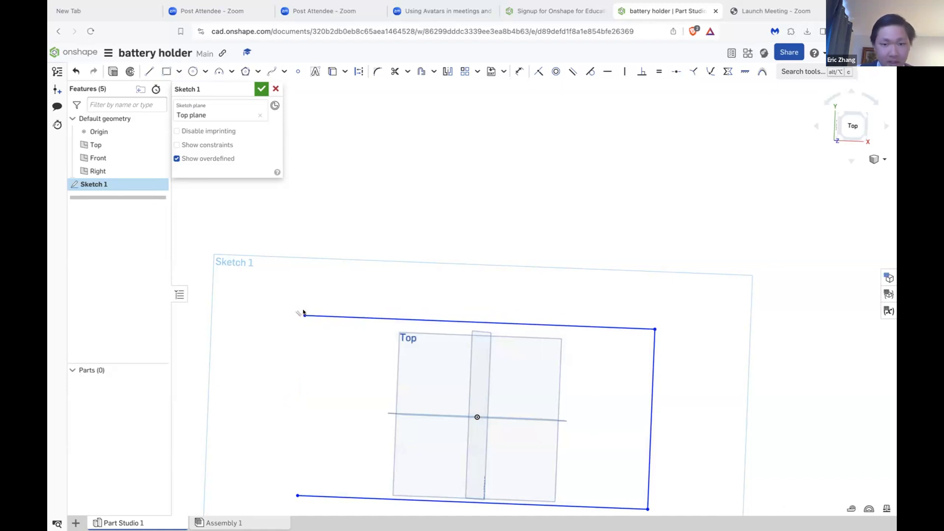
drag(301, 315, 296, 372)
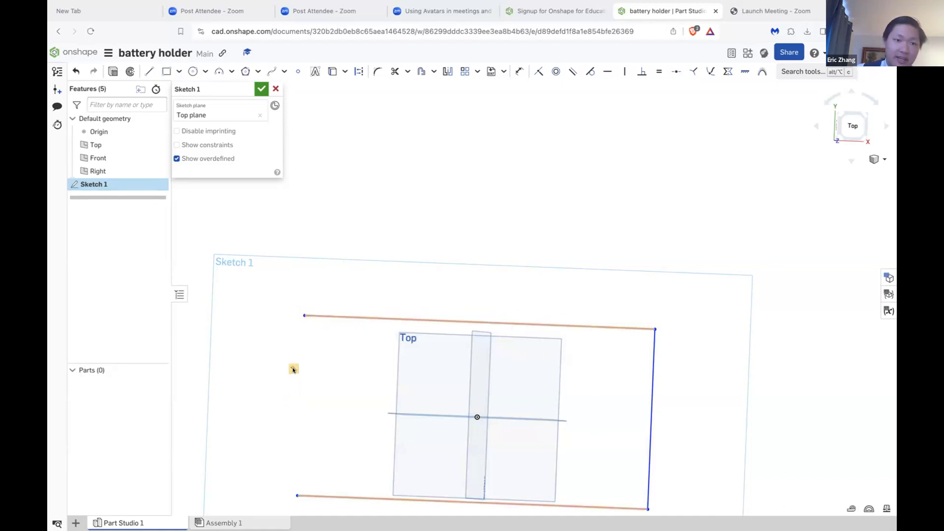
key(ctrl+z)
click(301, 404)
click(302, 406)
click(300, 405)
click(300, 407)
click(301, 407)
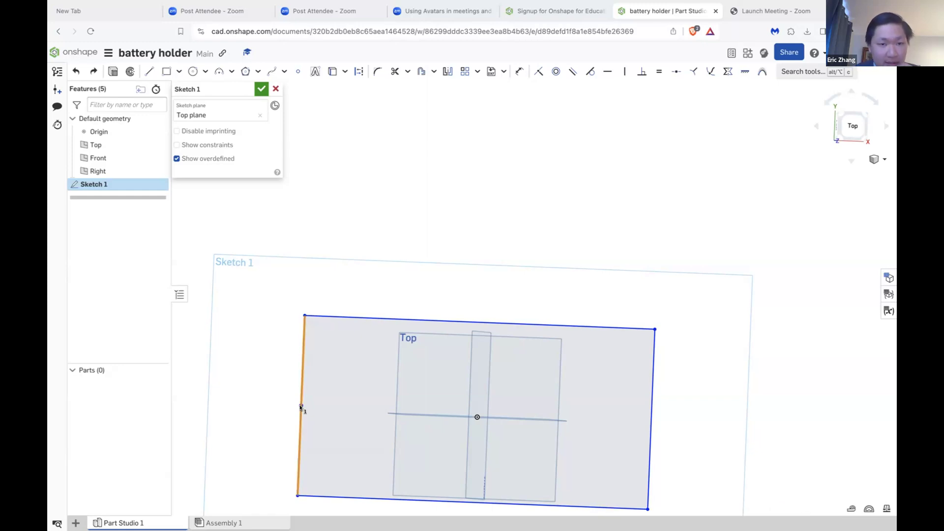
click(301, 406)
click(301, 405)
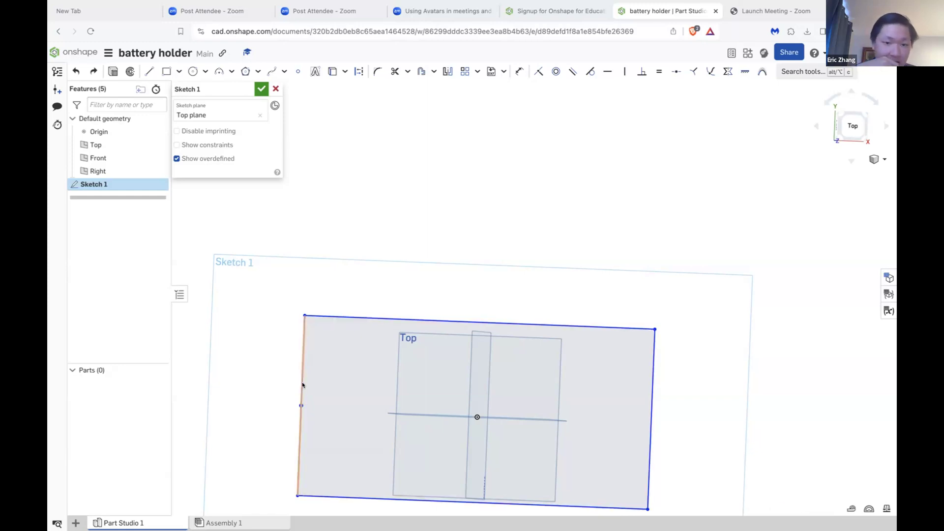
Step: Dimension the rectangle's left edge beside it and set its length to 90.5
key(u)
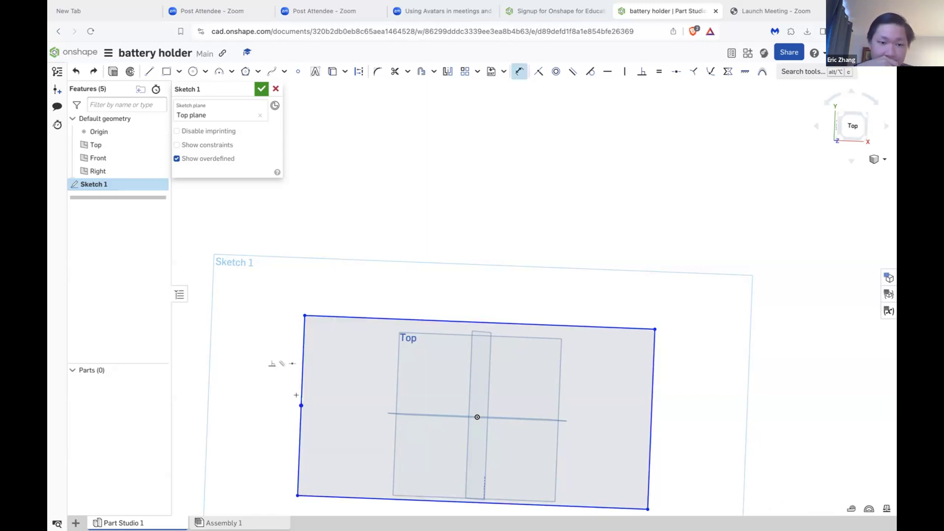
click(302, 386)
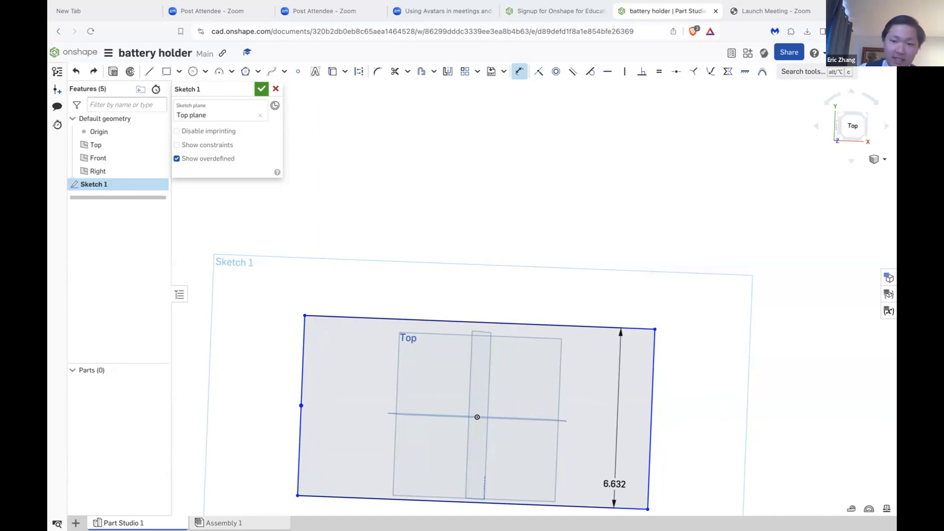
drag(615, 484, 304, 401)
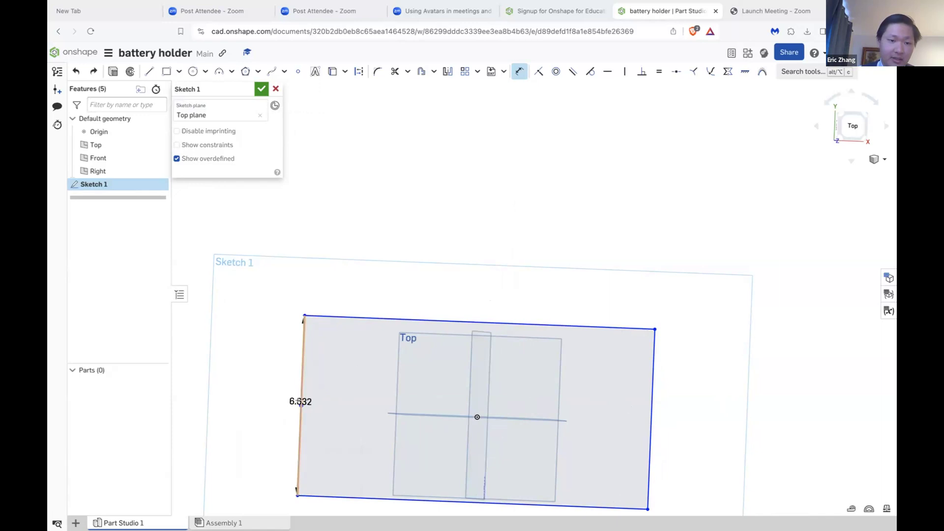
click(301, 402)
click(301, 401)
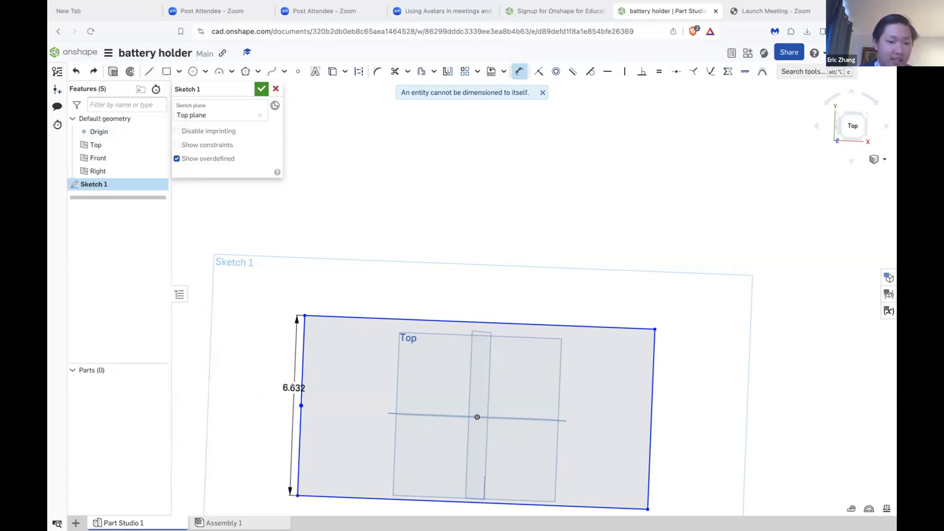
click(293, 387)
key(BackSpace)
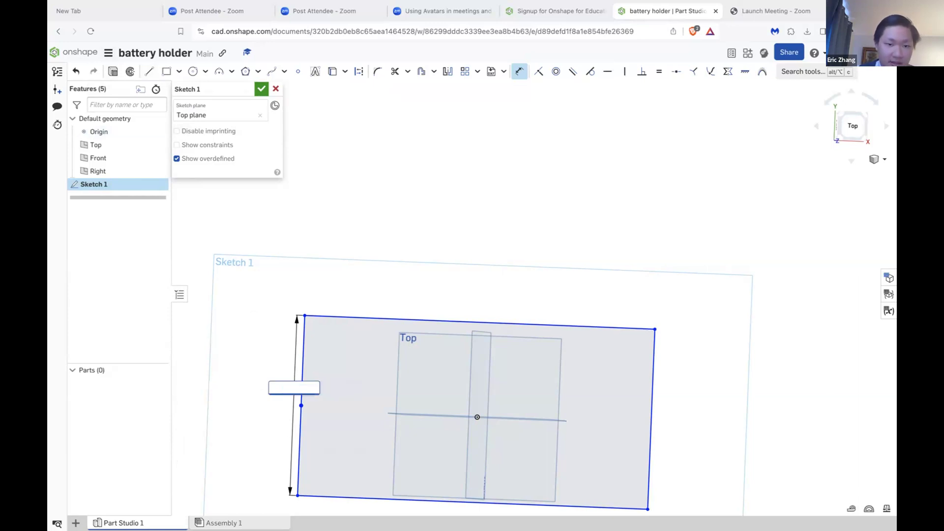
text(92.3)
key(BackSpace)
key(BackSpace)
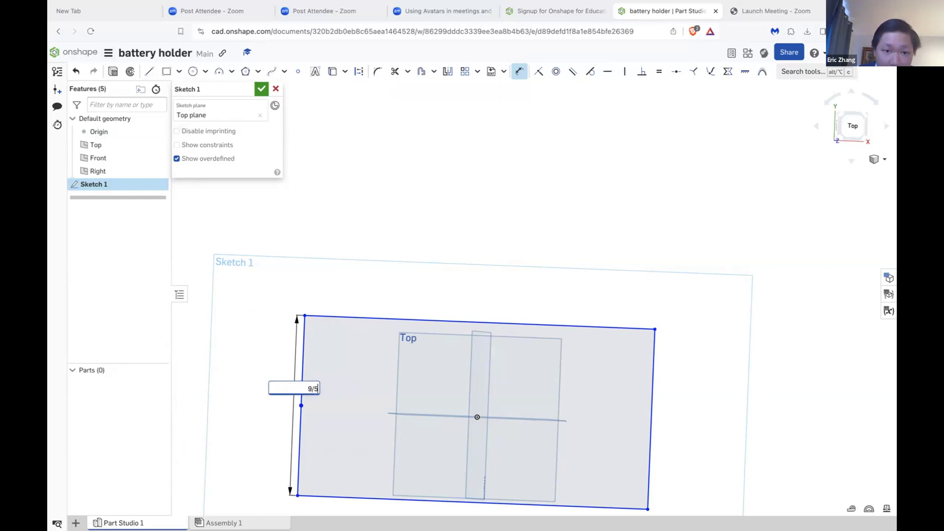
text(0.5)
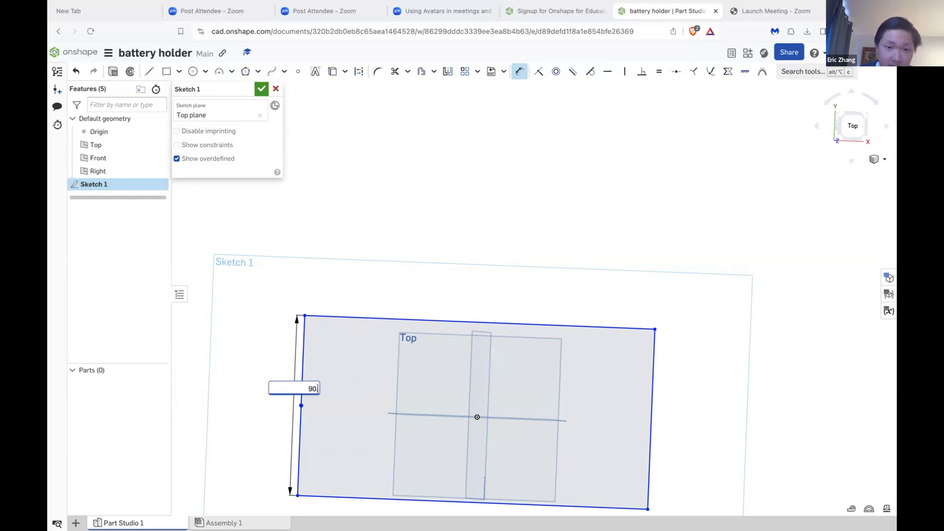
key(Return)
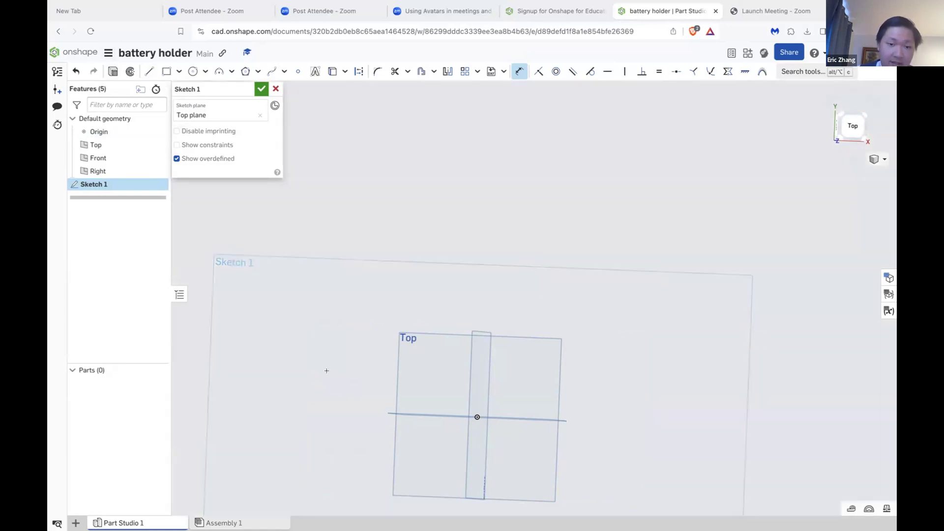
Step: Dimension the rectangle's horizontal width, placing the dimension above its upper edge
scroll(327, 371, down, 10)
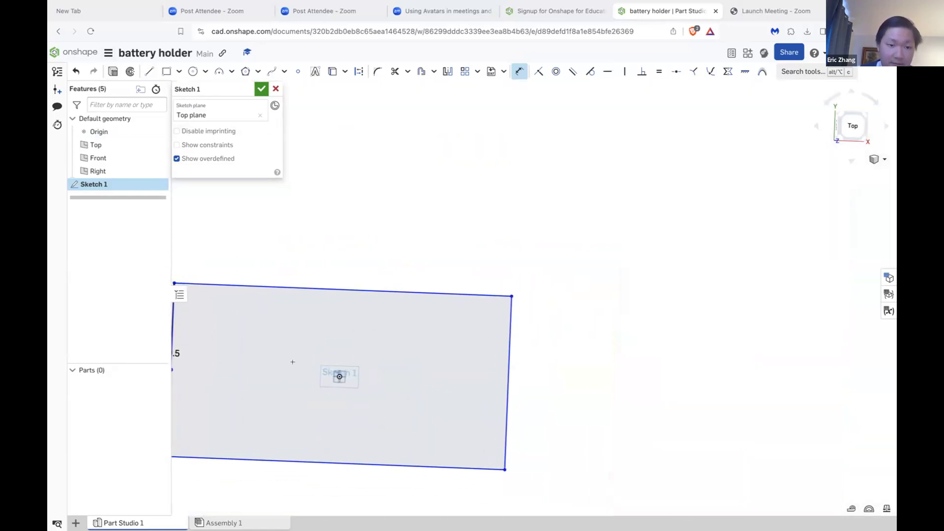
click(236, 282)
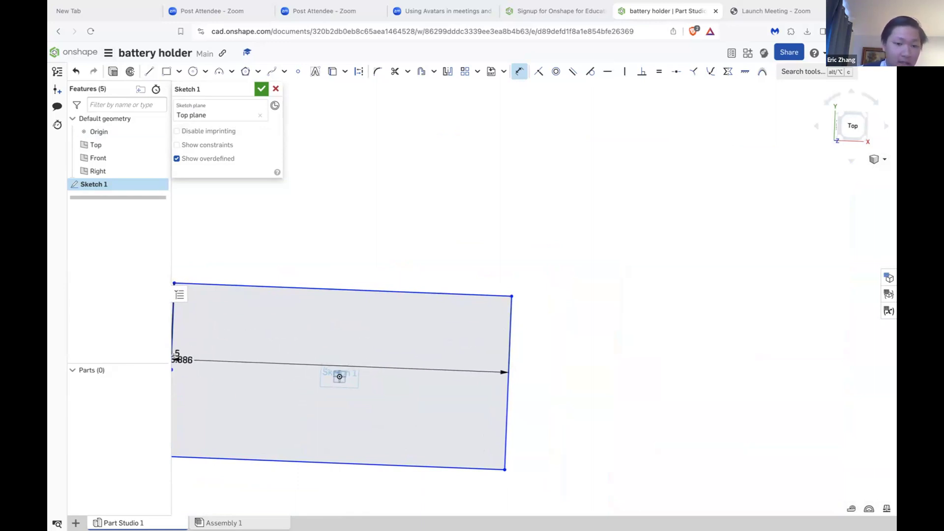
key(Left)
key(Left)
key(Left)
key(Left)
key(Left)
key(Left)
key(Left)
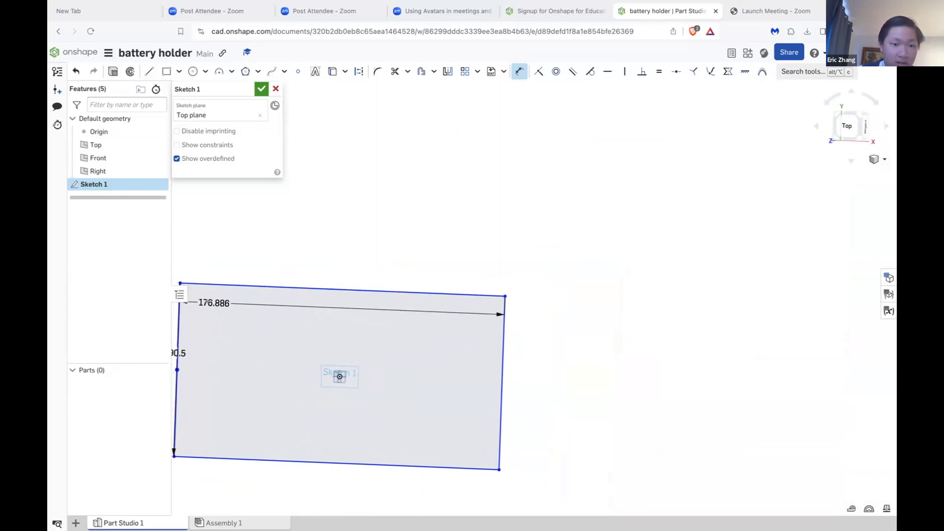
key(Left)
key(Right)
key(Right)
key(Right)
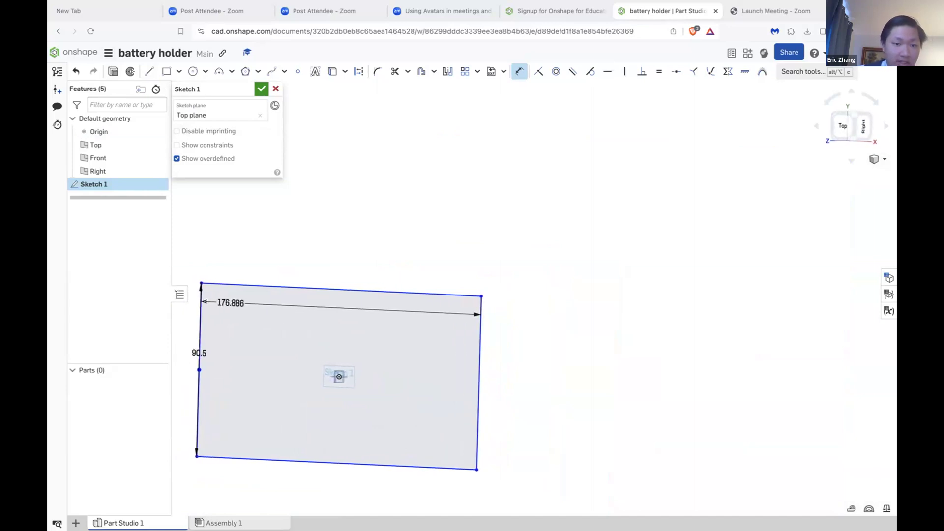
key(Left)
key(Left)
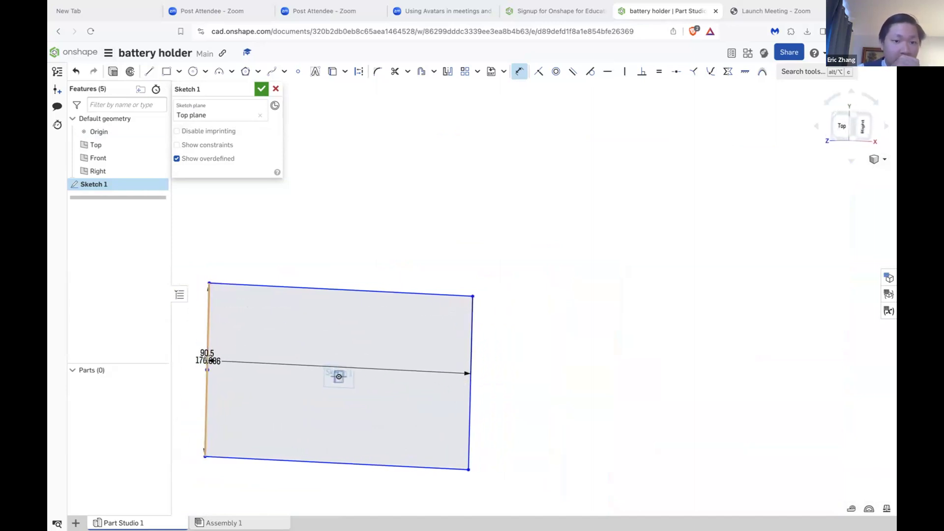
click(214, 188)
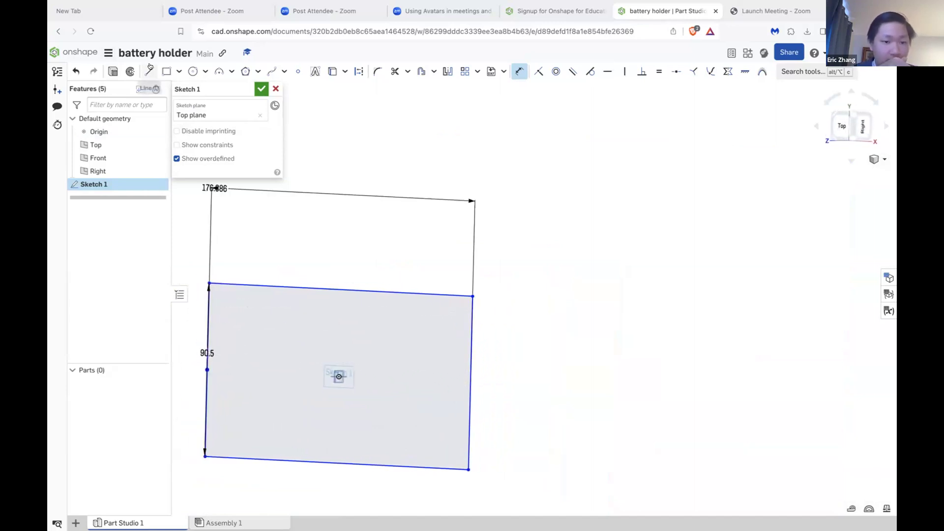
Step: Set the workspace's default length unit to Millimeter
click(107, 53)
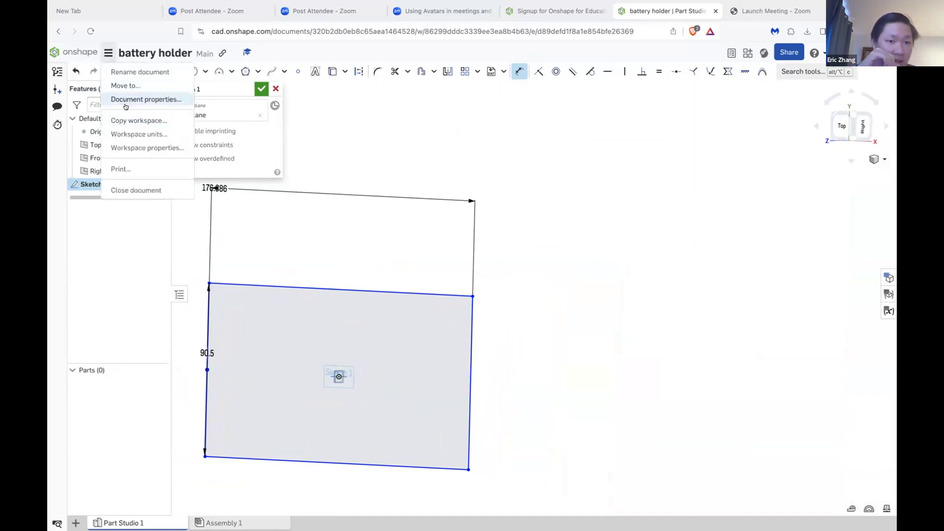
click(132, 135)
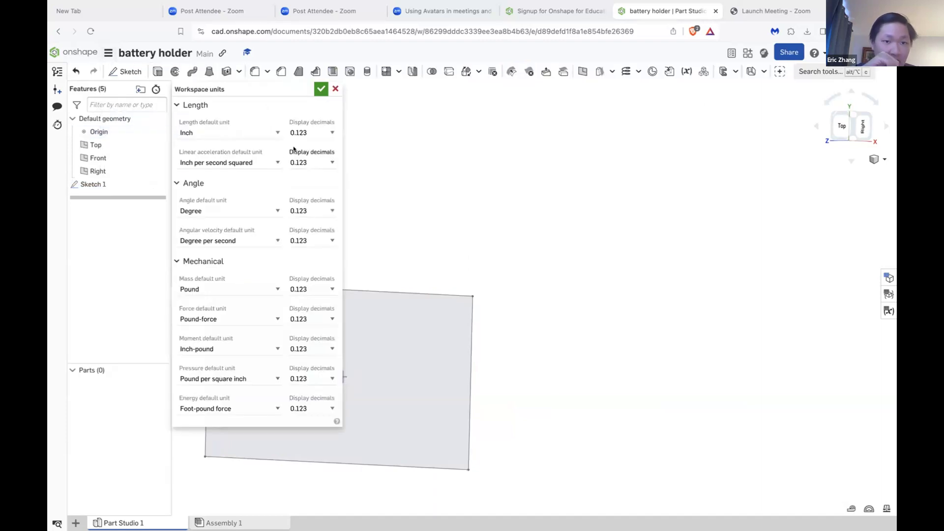
click(270, 132)
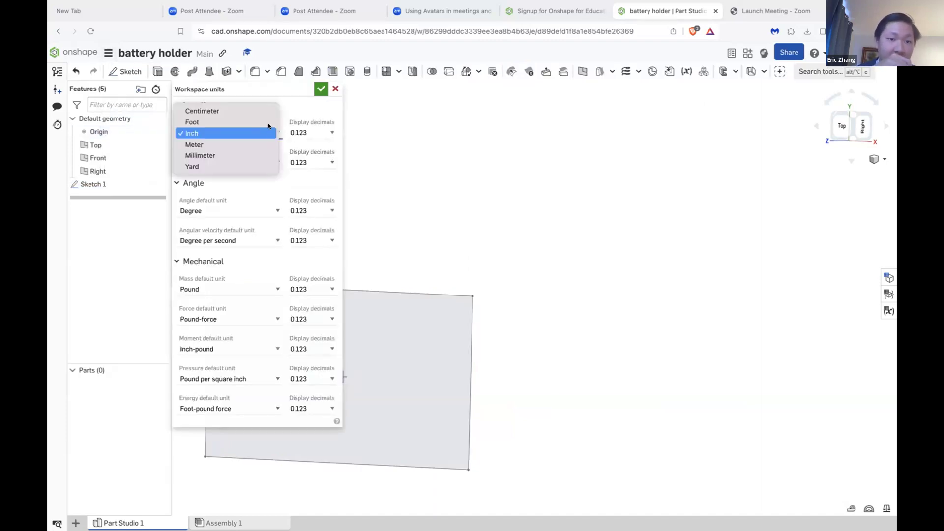
click(250, 155)
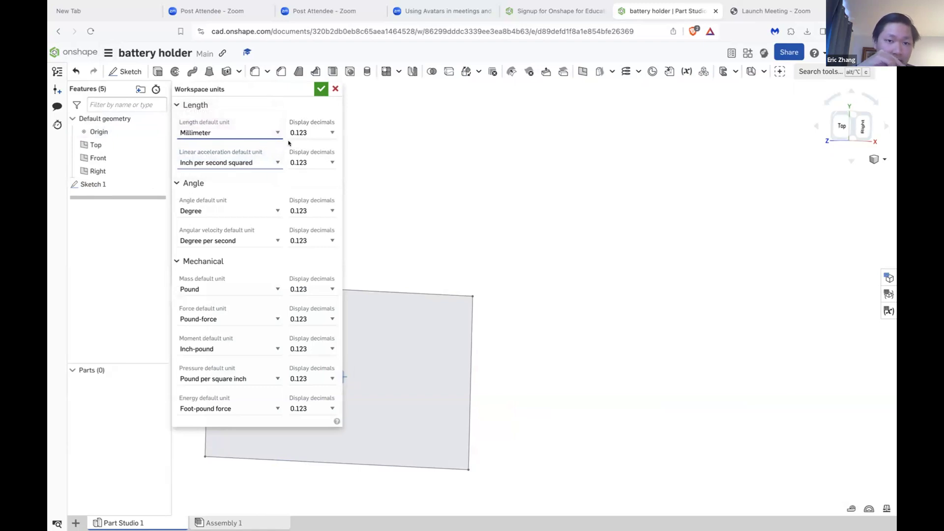
click(320, 89)
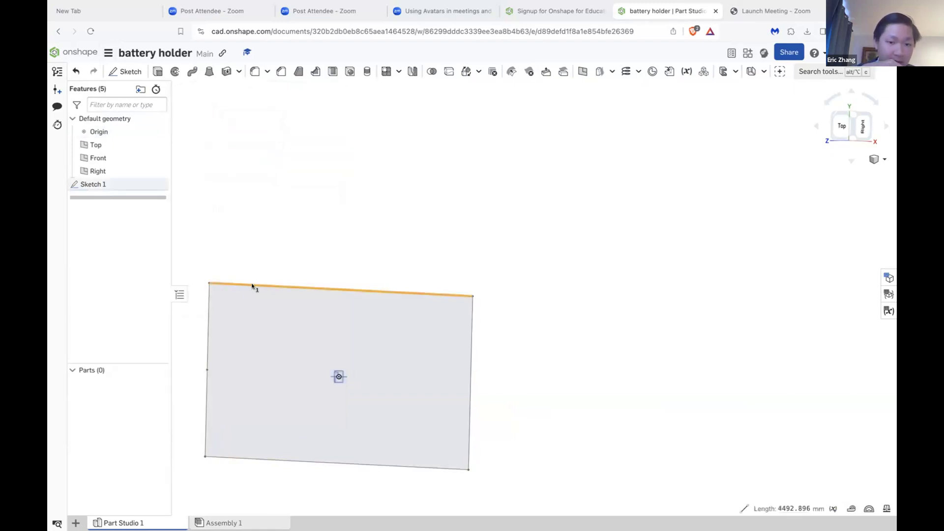
click(213, 328)
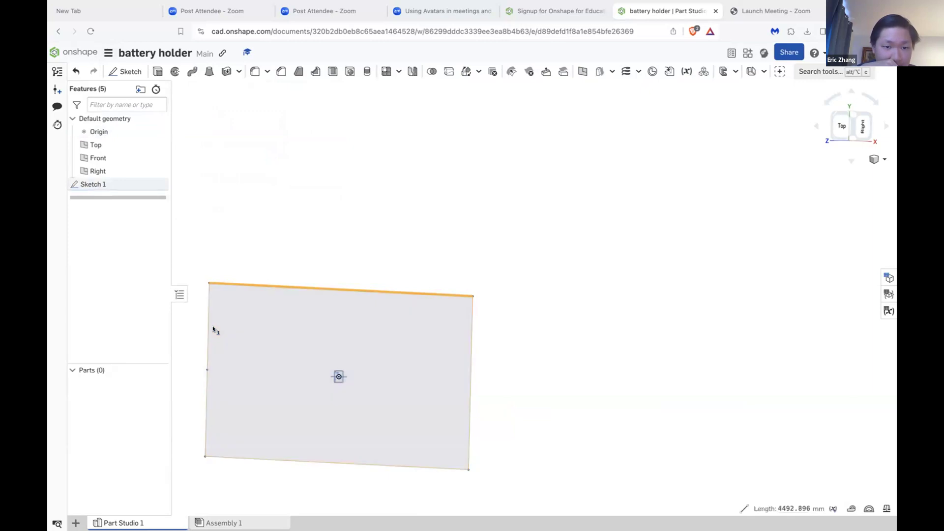
click(207, 344)
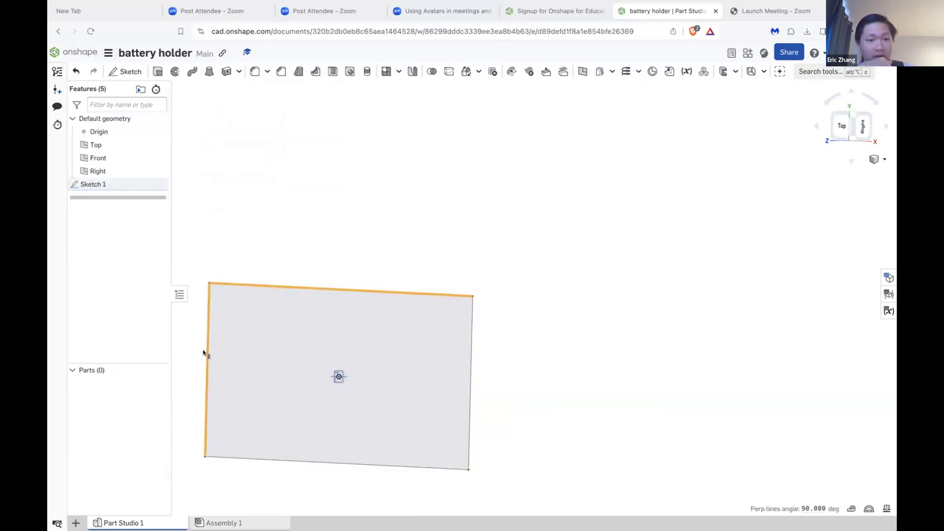
key(d)
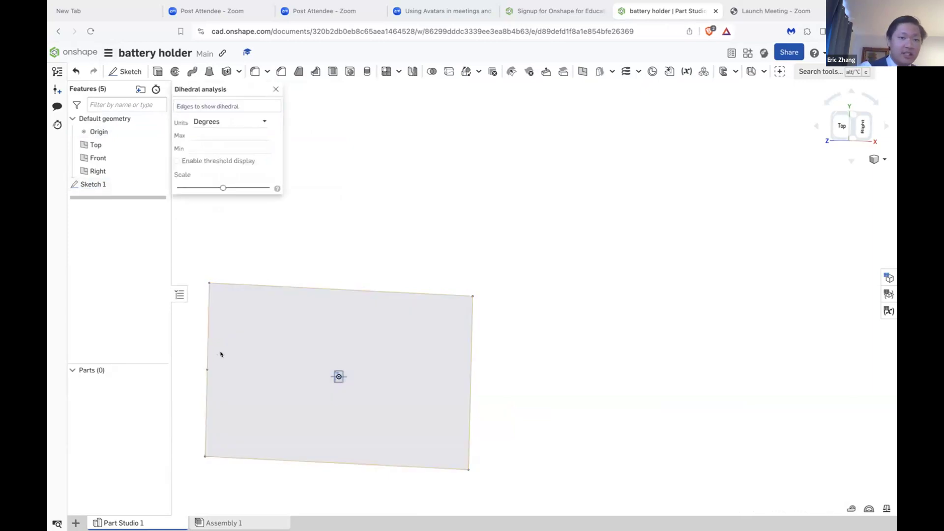
click(275, 89)
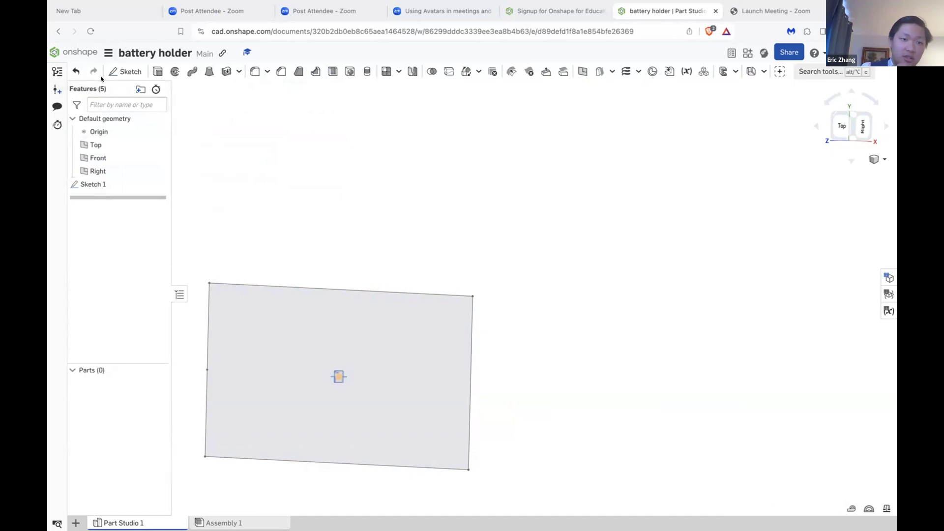
Step: Reopen Sketch 1 for editing and set the length dimension on the rectangle's left edge to 90.5 mm
click(130, 185)
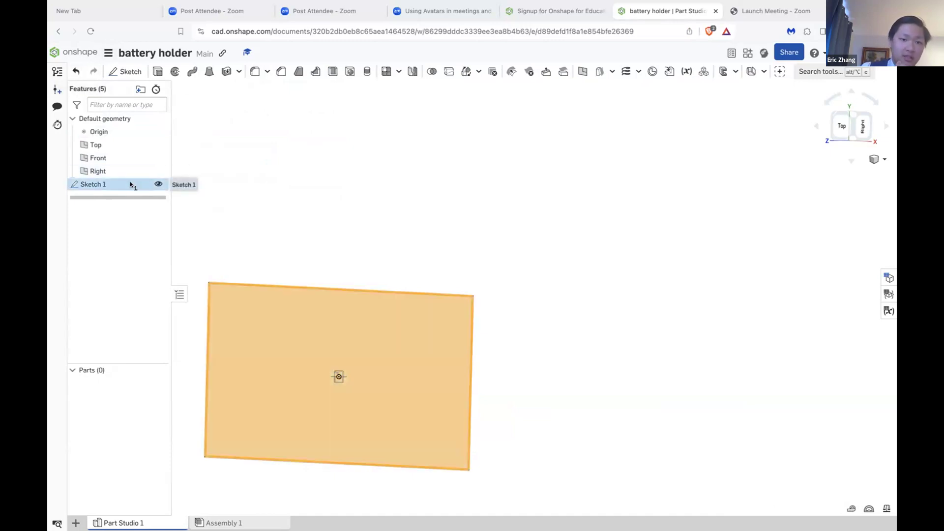
double_click(130, 185)
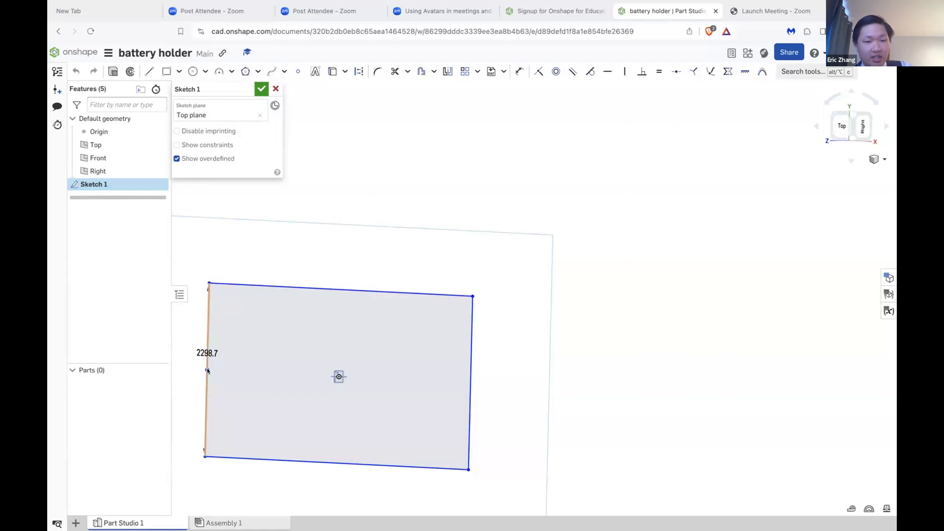
double_click(213, 349)
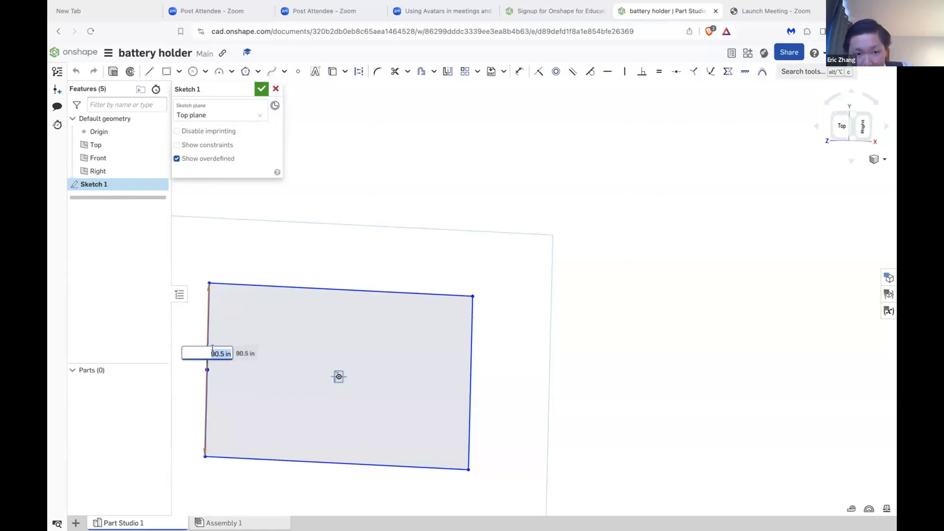
key(Escape)
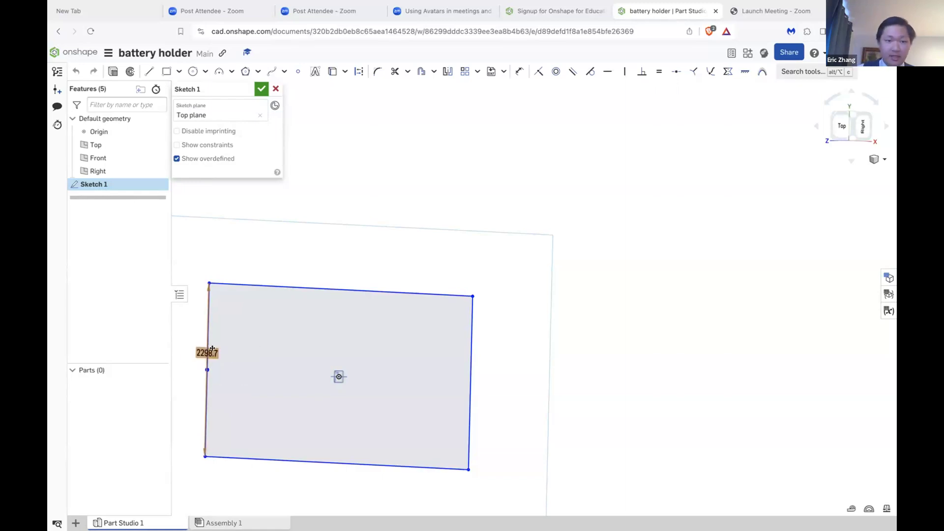
double_click(213, 350)
click(227, 352)
key(Right)
key(Right)
key(Right)
key(BackSpace)
key(BackSpace)
text(mm)
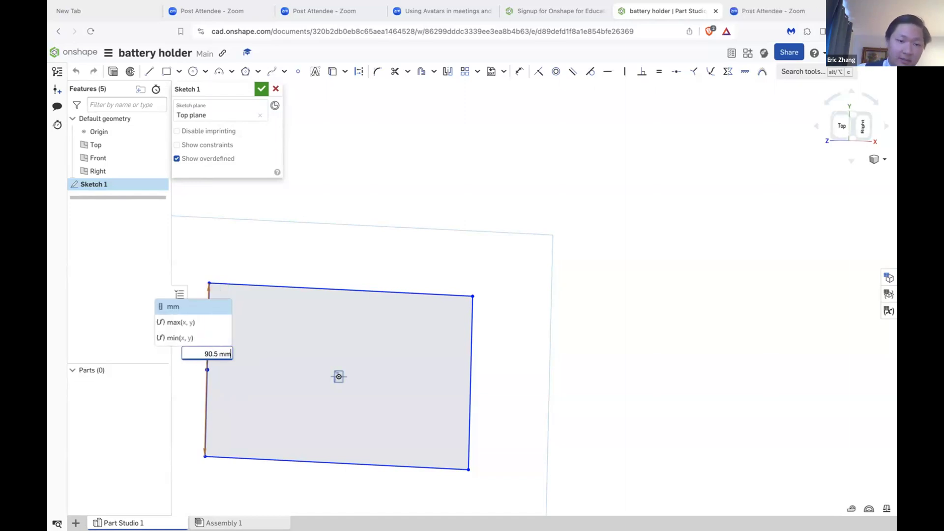
key(Left)
key(Left)
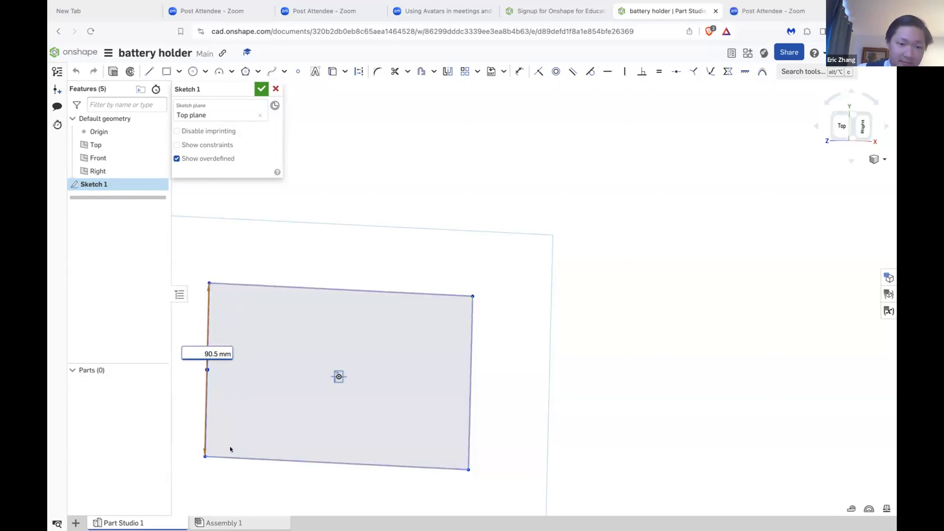
key(Return)
Step: Dimension the rectangle's upper edge, placing the width dimension above it
scroll(329, 374, up, 5)
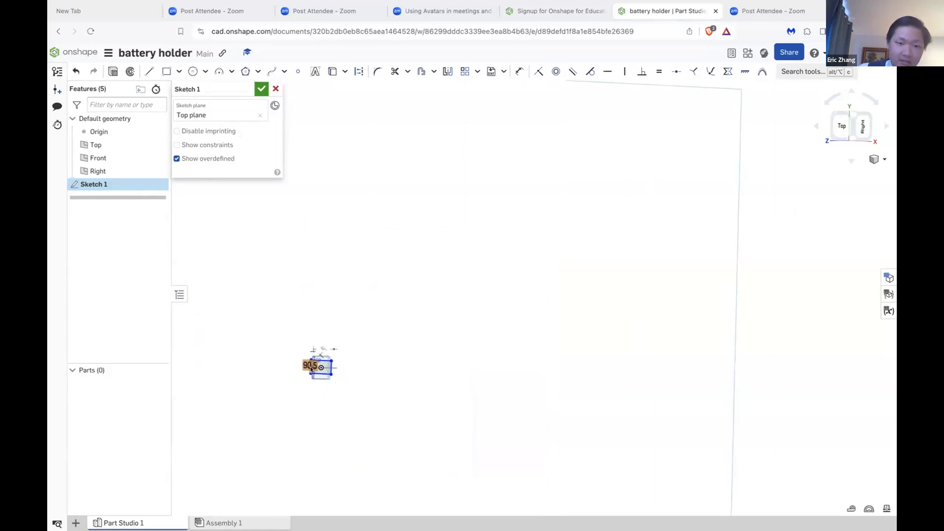
scroll(311, 369, up, 4)
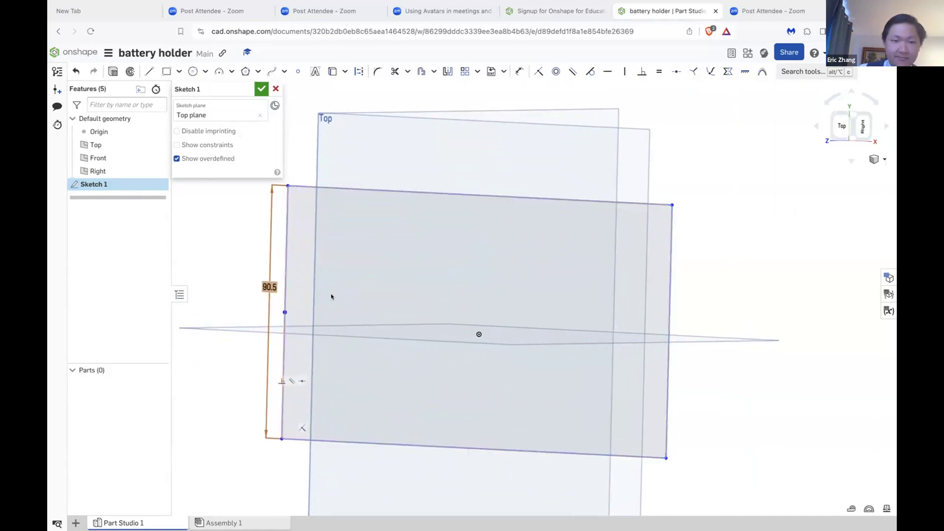
click(360, 190)
click(359, 190)
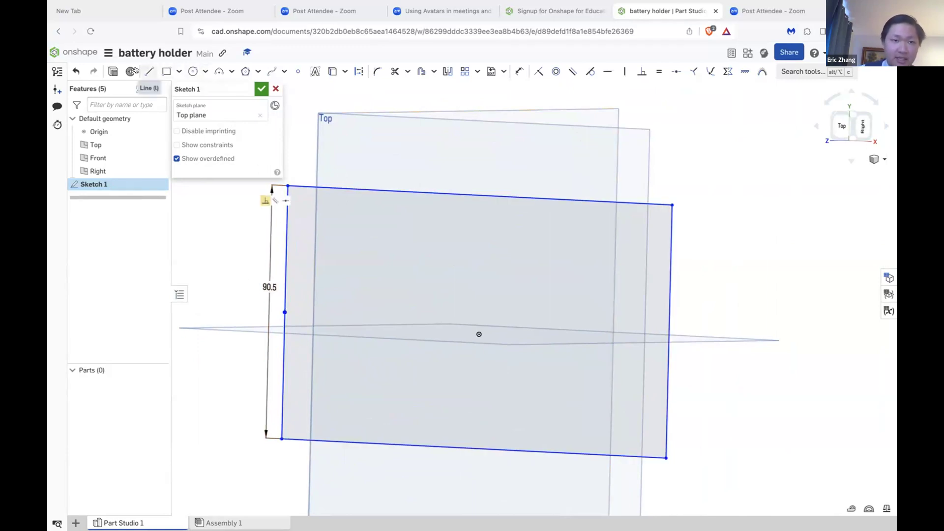
click(429, 193)
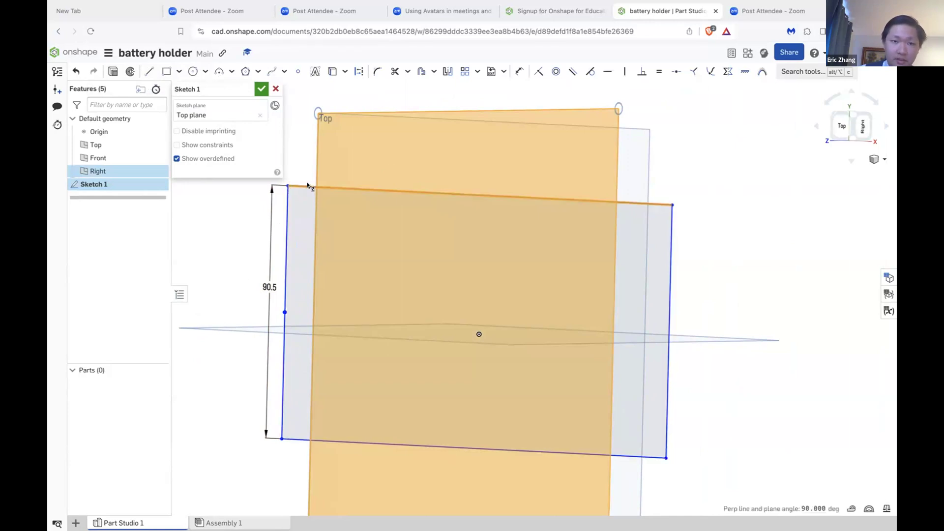
click(343, 145)
key(d)
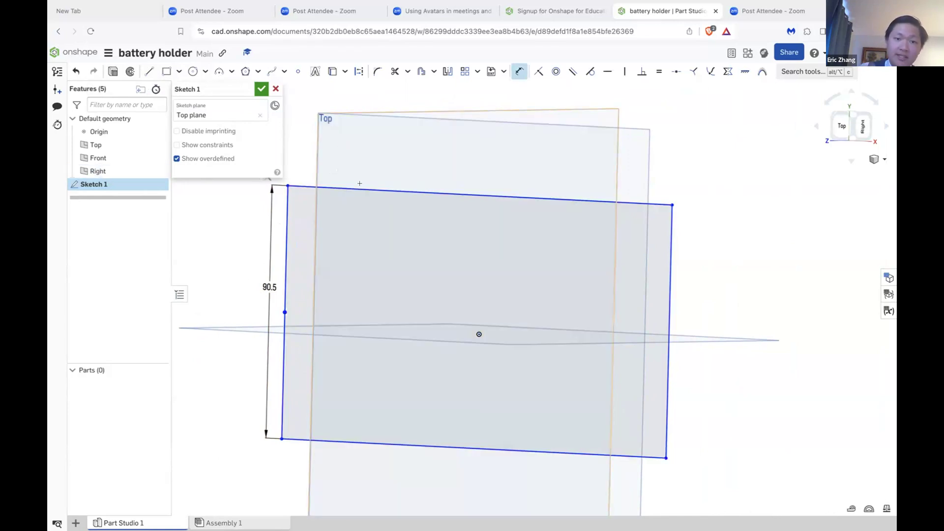
click(311, 188)
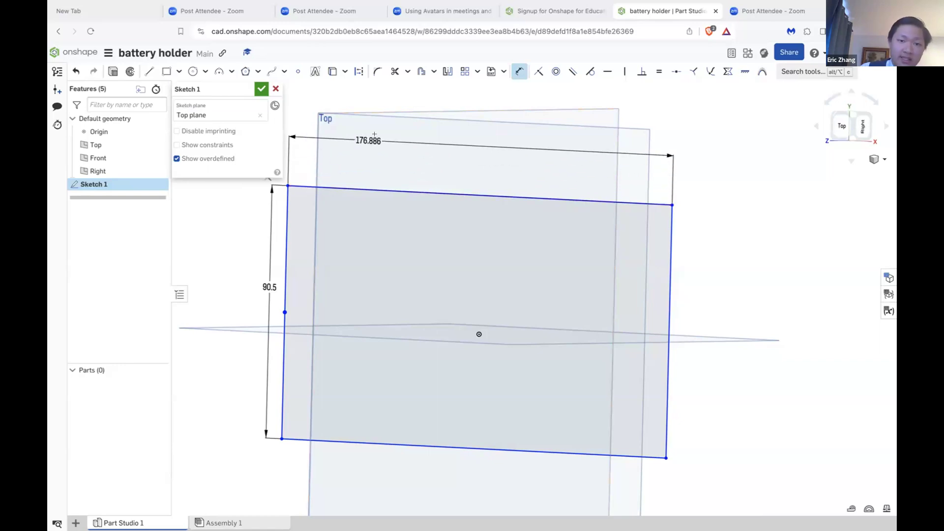
click(373, 145)
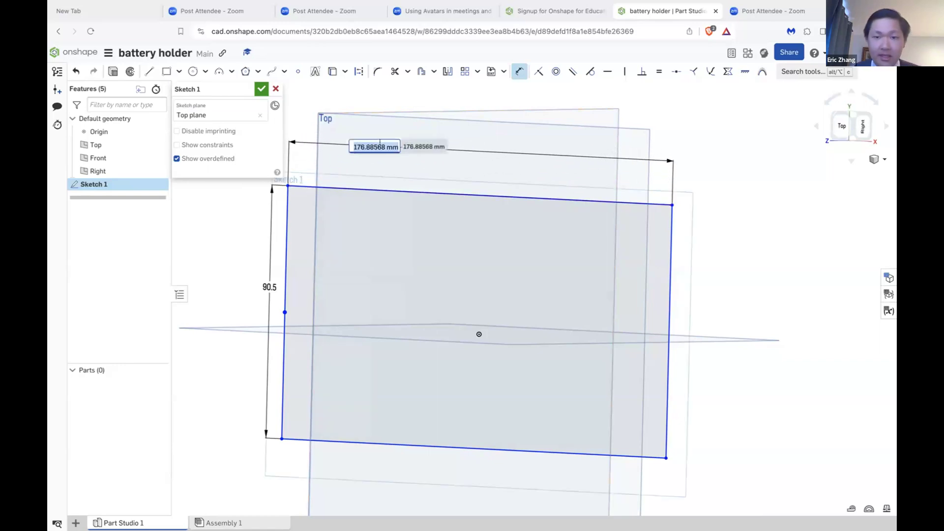
Step: Try to set the rectangle's width dimension to the expression 113.5+4 mm
click(382, 143)
key(BackSpace)
key(BackSpace)
key(BackSpace)
key(BackSpace)
key(BackSpace)
key(BackSpace)
key(BackSpace)
key(BackSpace)
key(Delete)
key(Delete)
key(Delete)
text(3)
key(BackSpace)
text(13.5 mm)
key(BackSpace)
key(BackSpace)
key(BackSpace)
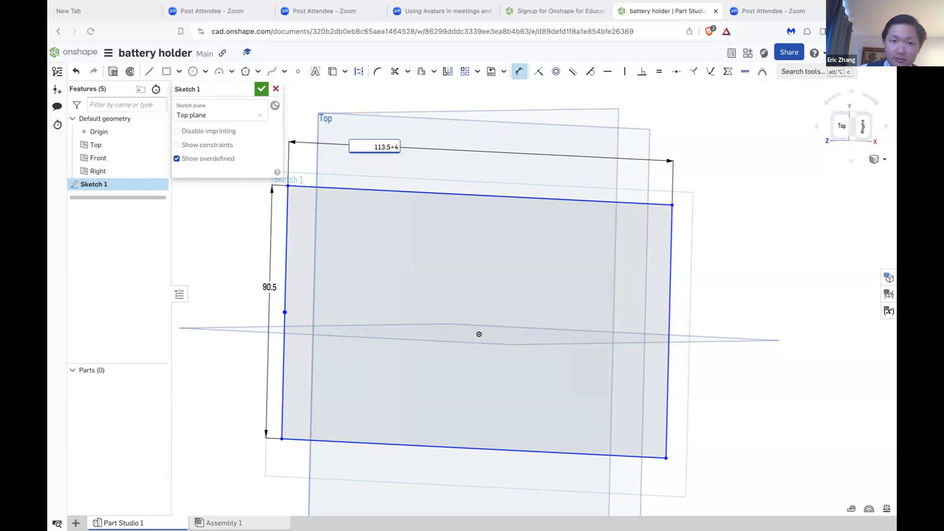
text(+4 mm)
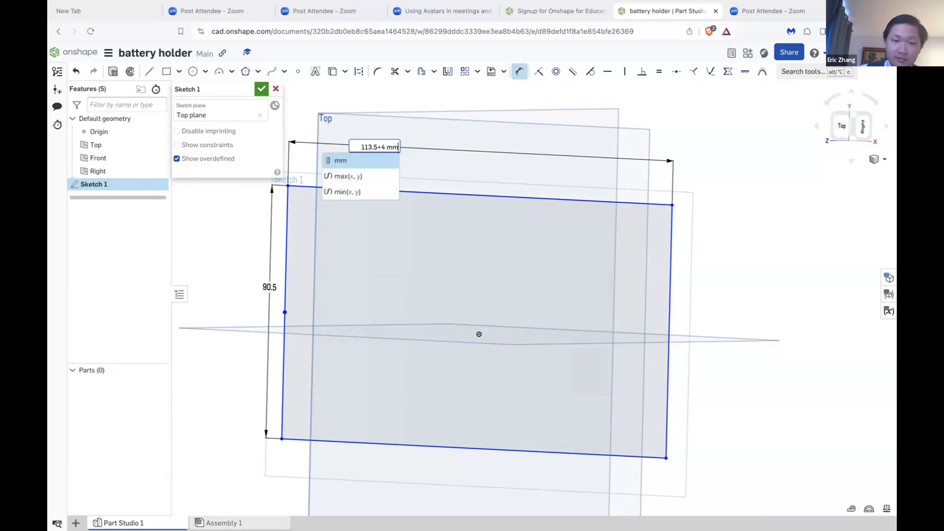
key(Return)
Step: Remove the added 4 from the width expression so the rectangle's width is set to 113.5 mm
mouse_move(385, 143)
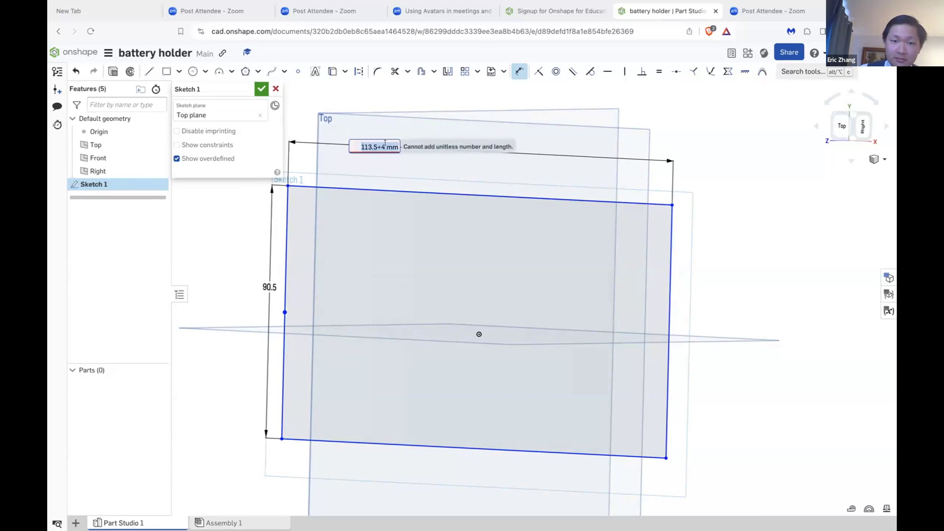
click(389, 143)
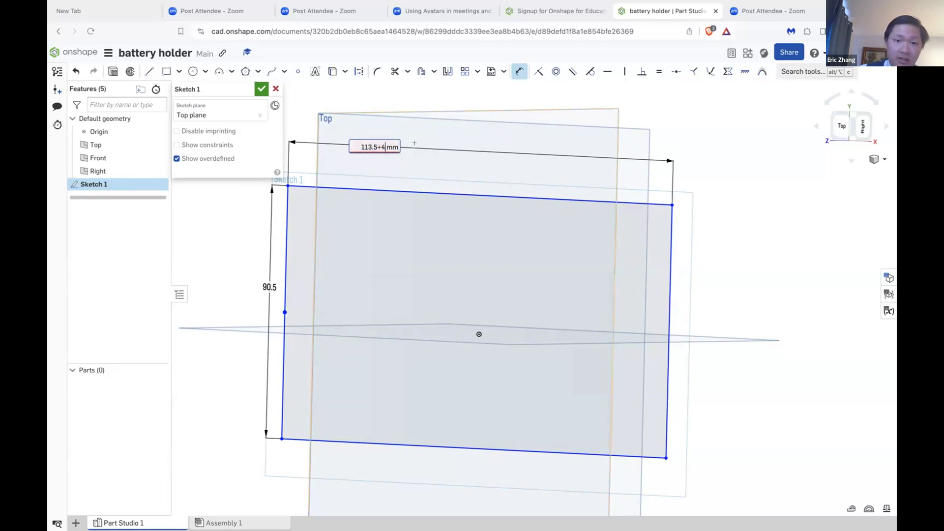
key(BackSpace)
key(BackSpace)
key(Return)
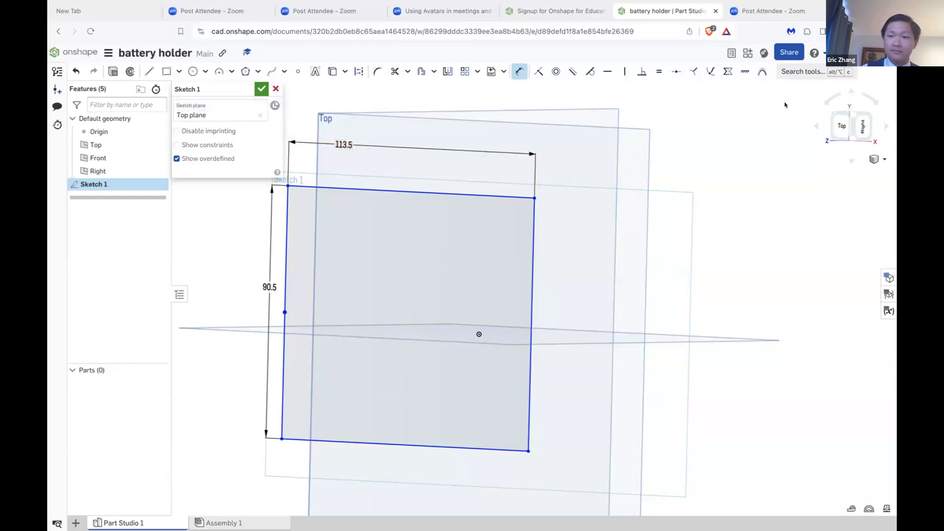
click(842, 126)
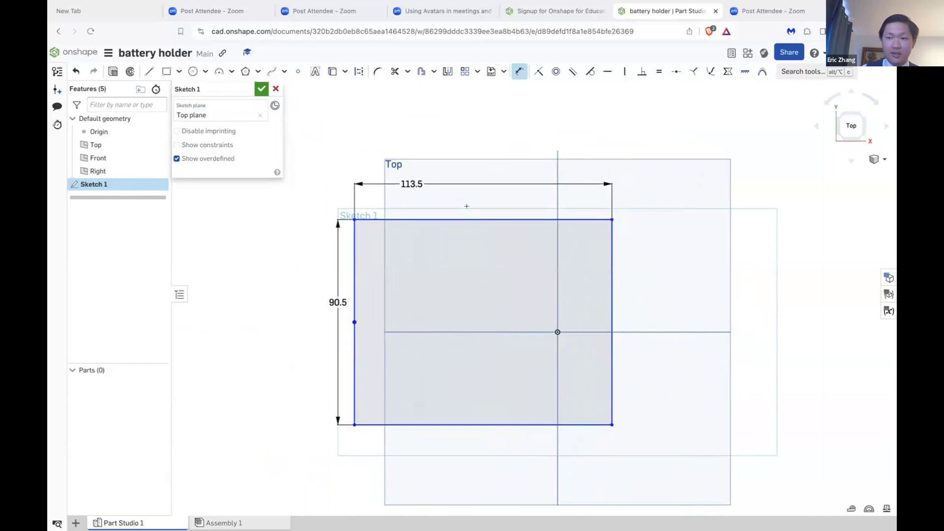
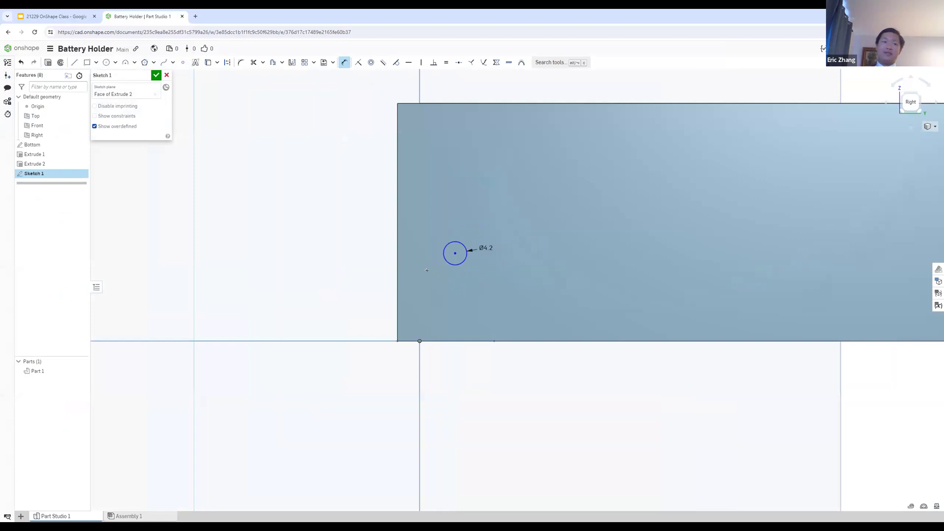
Step: Check the Step 6 mounting-hole slide and start a Horizontal constraint from the center of the wide wall's 4.2 mm circle
click(32, 16)
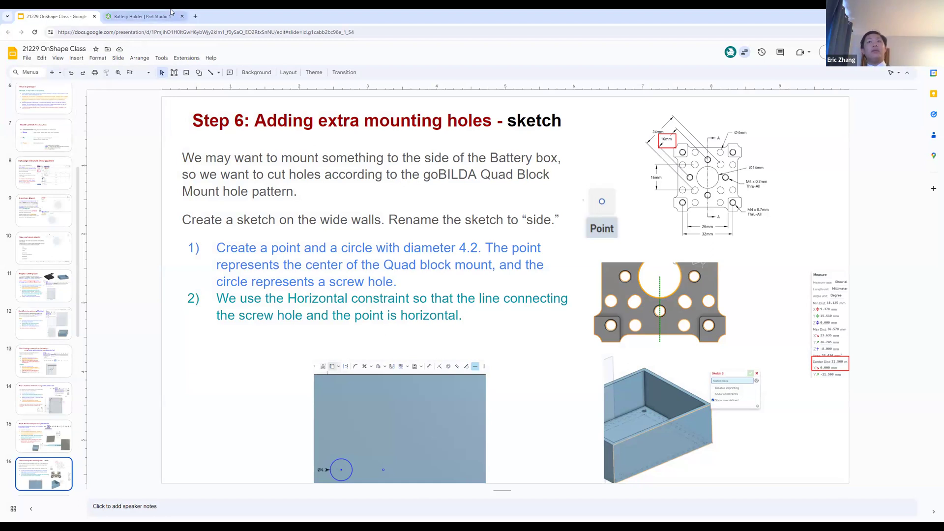
click(142, 16)
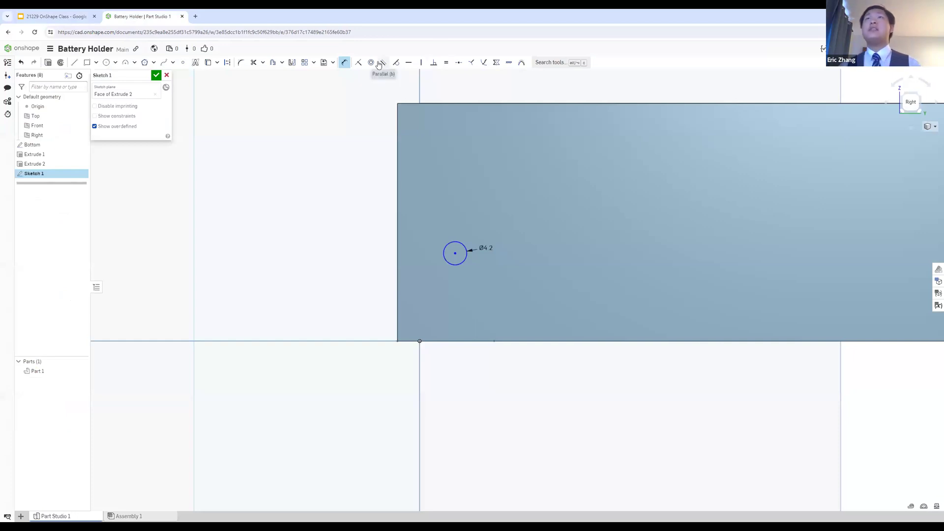
click(411, 63)
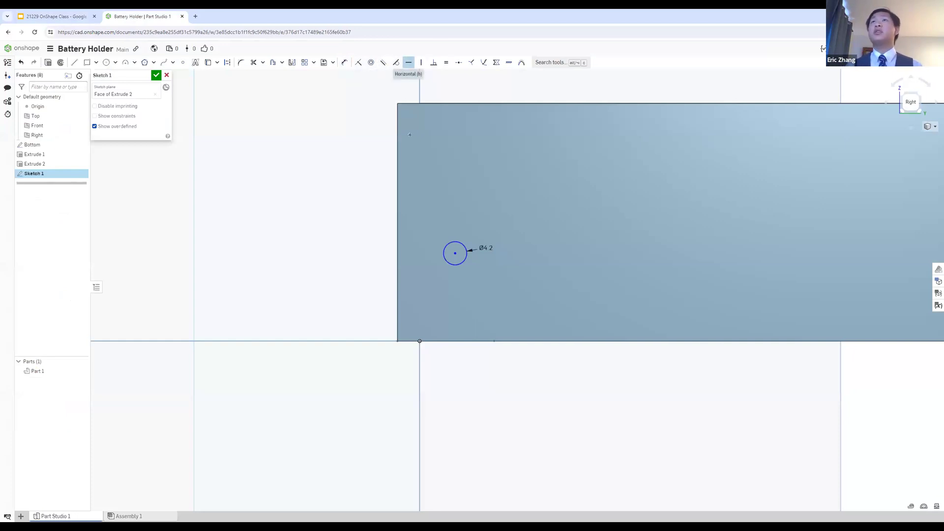
click(456, 254)
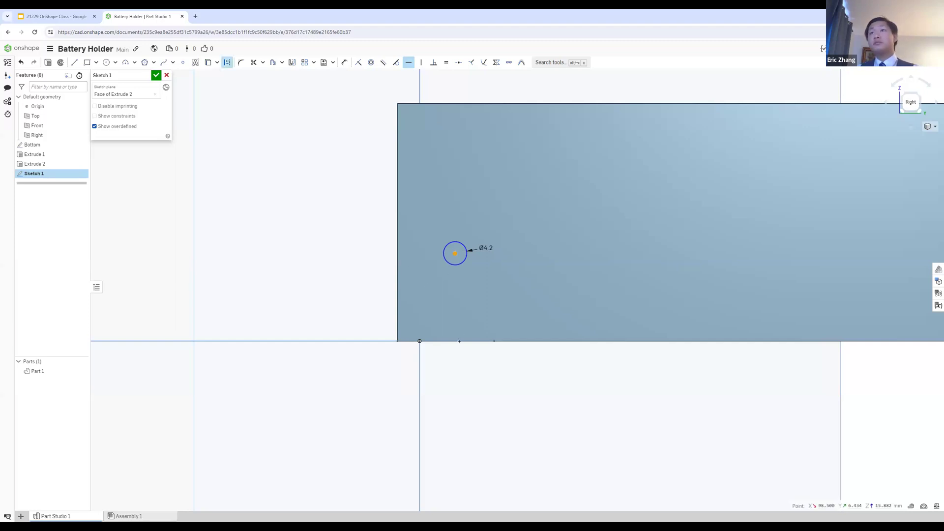
click(73, 18)
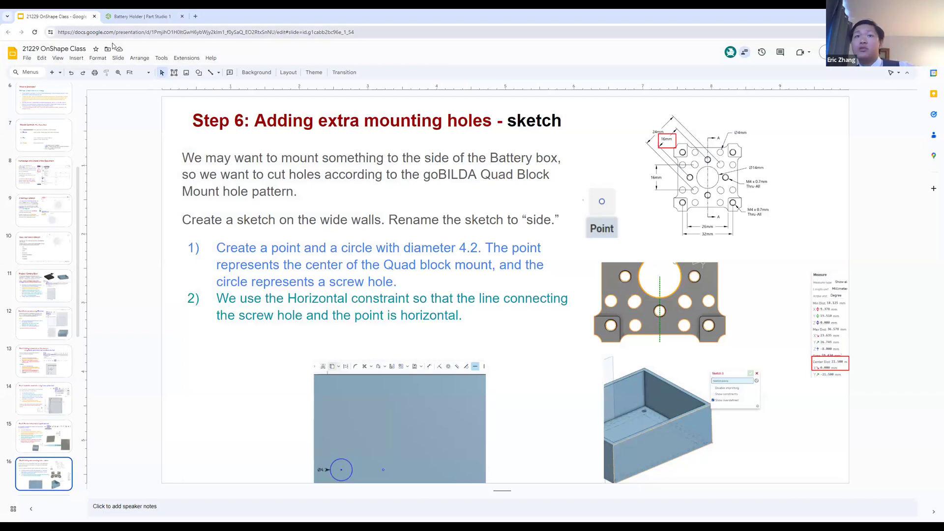
click(156, 13)
scroll(484, 244, down, 6)
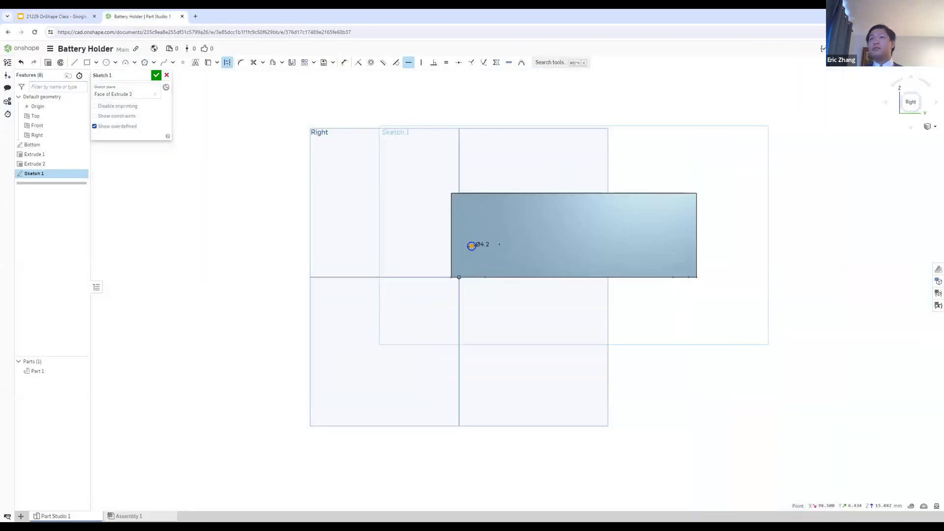
scroll(494, 243, up, 4)
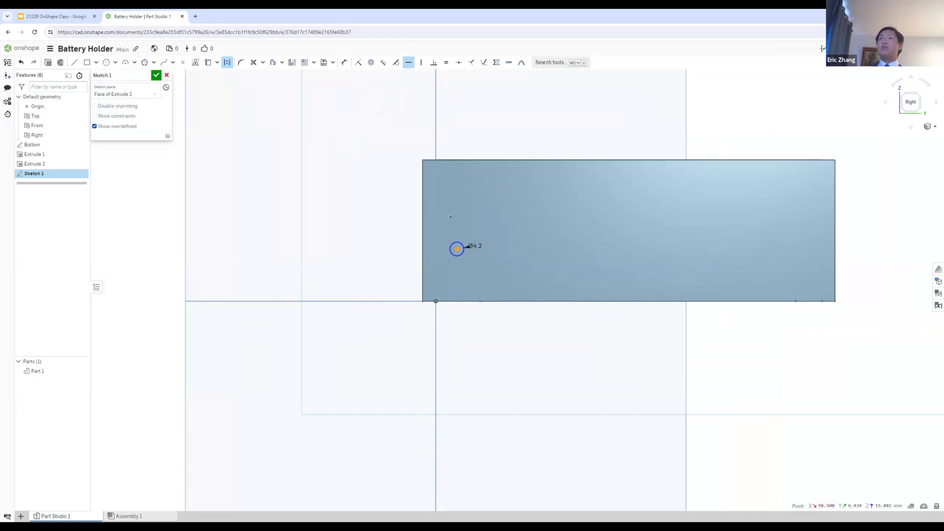
Step: Cancel the Horizontal constraint and delete the circle from the sketch on the wide wall
click(450, 217)
key(Escape)
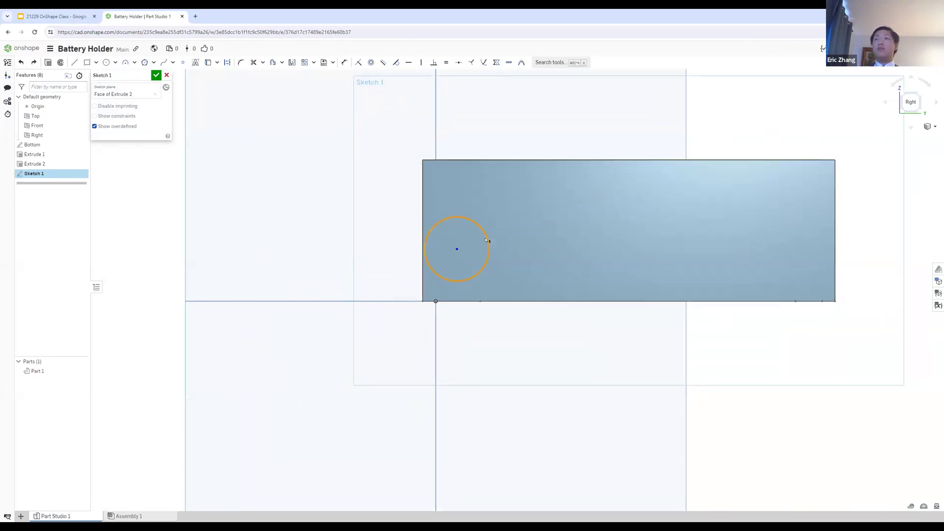
key(Delete)
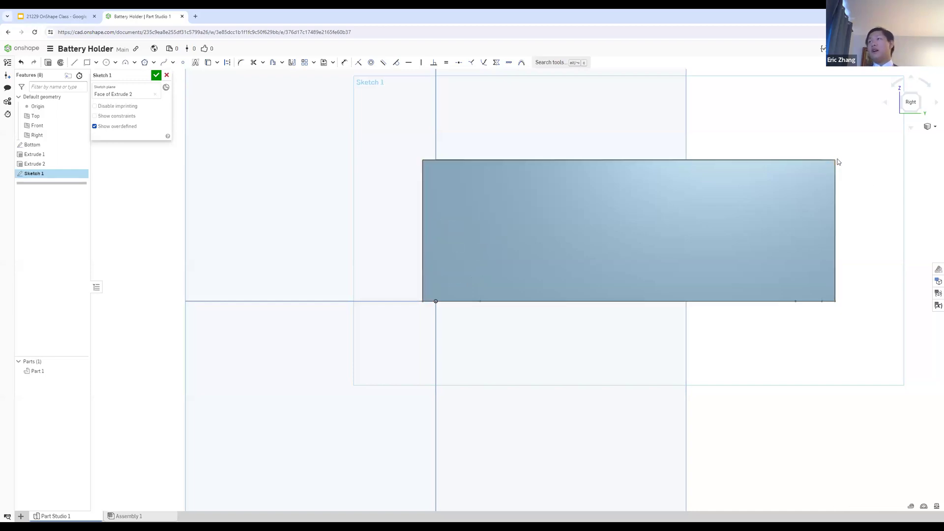
mouse_move(833, 160)
mouse_down()
mouse_move(864, 144)
mouse_move(835, 154)
mouse_up()
mouse_move(836, 162)
mouse_down()
mouse_move(873, 146)
mouse_move(836, 160)
mouse_up()
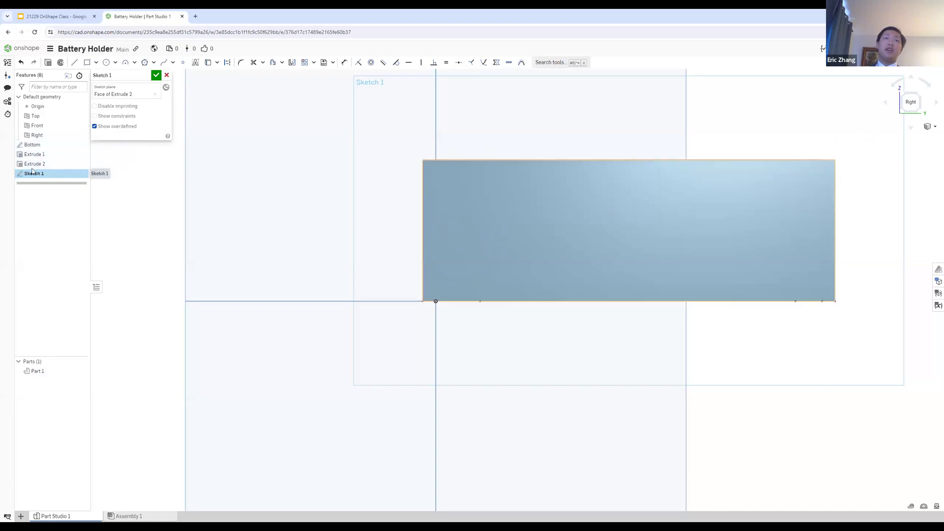
Step: Open the Bottom sketch for editing and examine the corner of its inner and outer rectangles from below
double_click(44, 146)
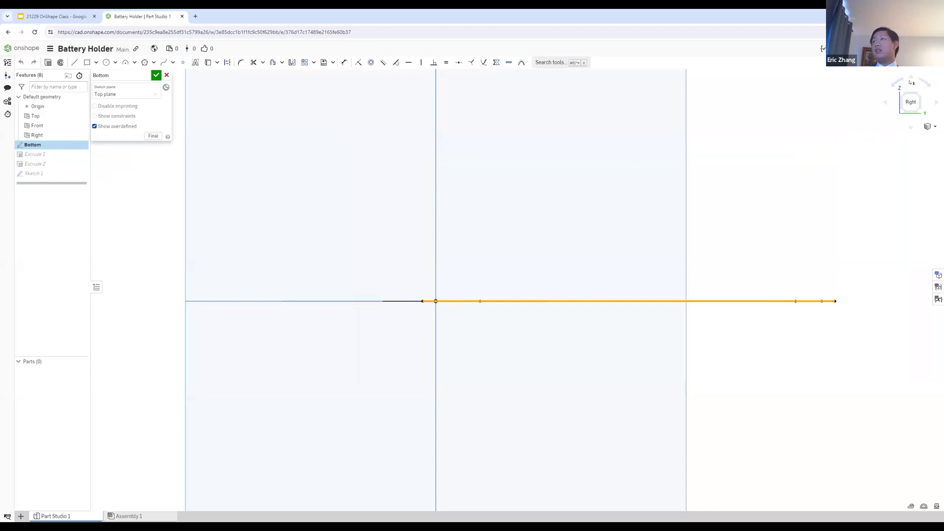
click(911, 78)
click(911, 78)
click(911, 78)
click(911, 78)
click(911, 78)
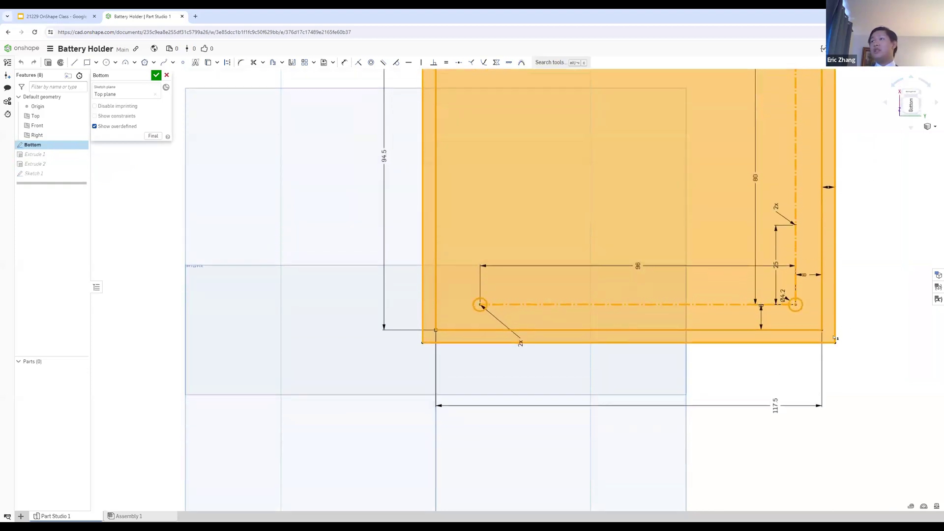
mouse_move(835, 340)
mouse_down()
mouse_move(943, 445)
mouse_move(846, 356)
mouse_up()
scroll(825, 331, up, 4)
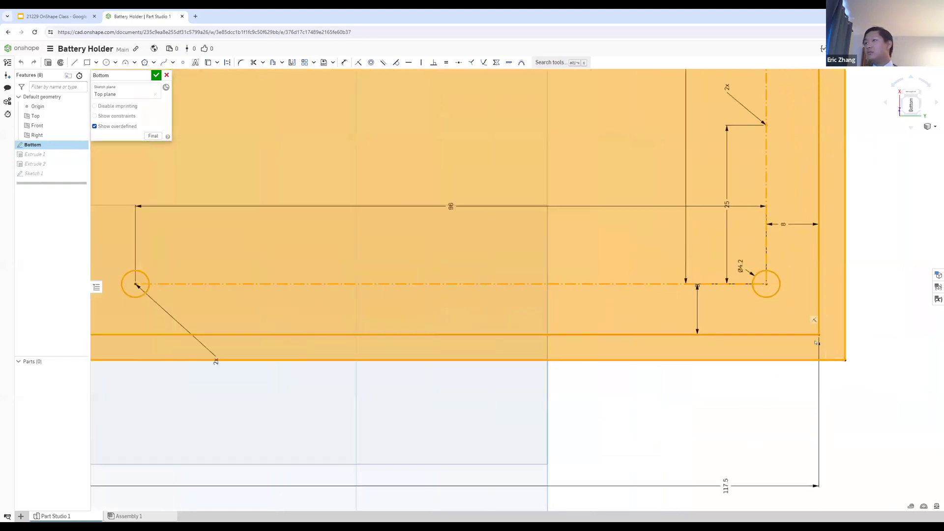
scroll(816, 343, up, 1)
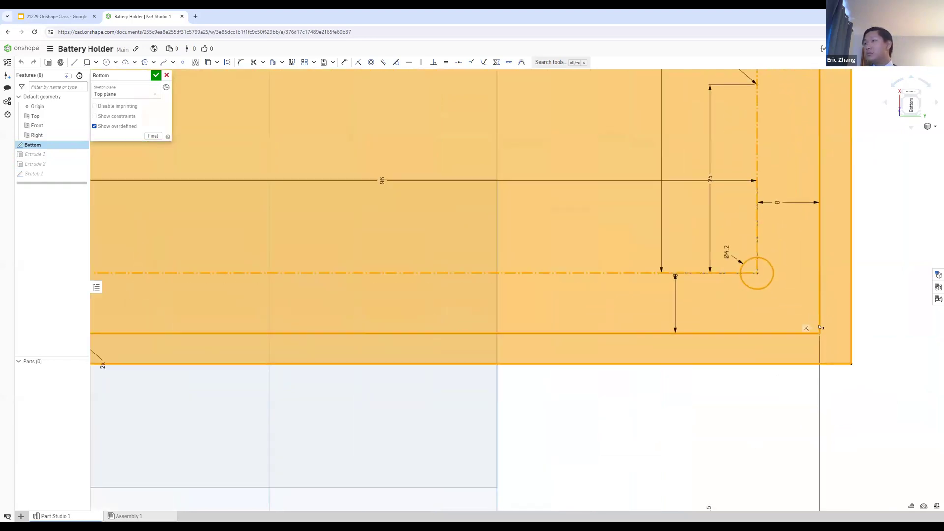
scroll(769, 313, down, 8)
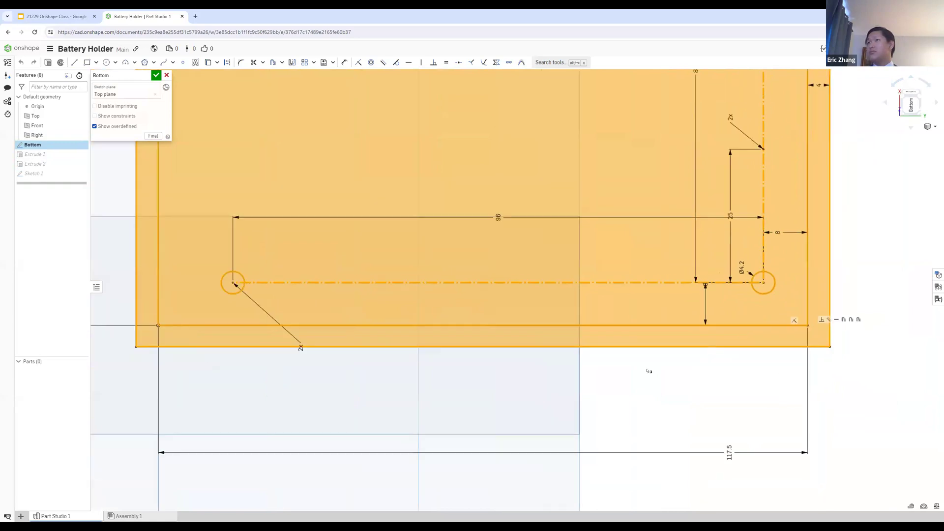
Step: Try setting the inner rectangle's width dimension to 1000 mm, inspect the stretched sketch, and undo the change
double_click(754, 367)
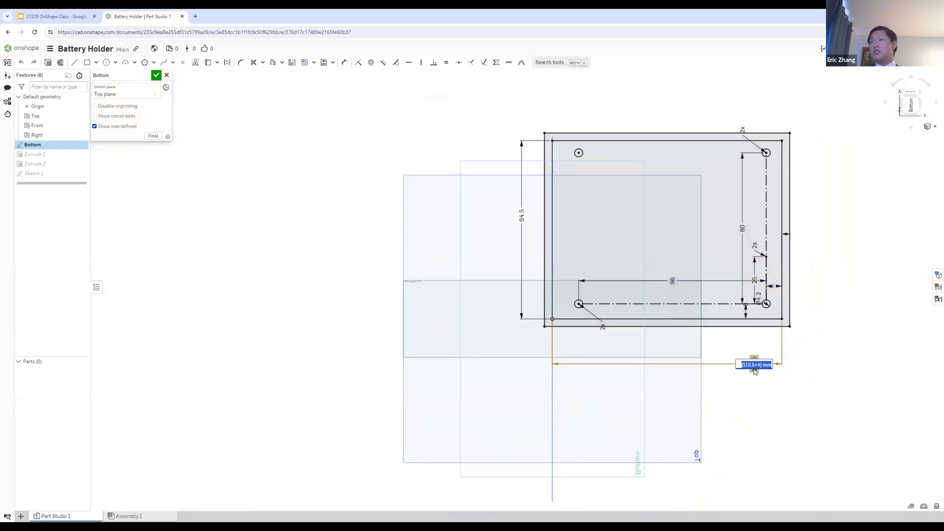
text(1000)
key(Return)
scroll(733, 285, down, 15)
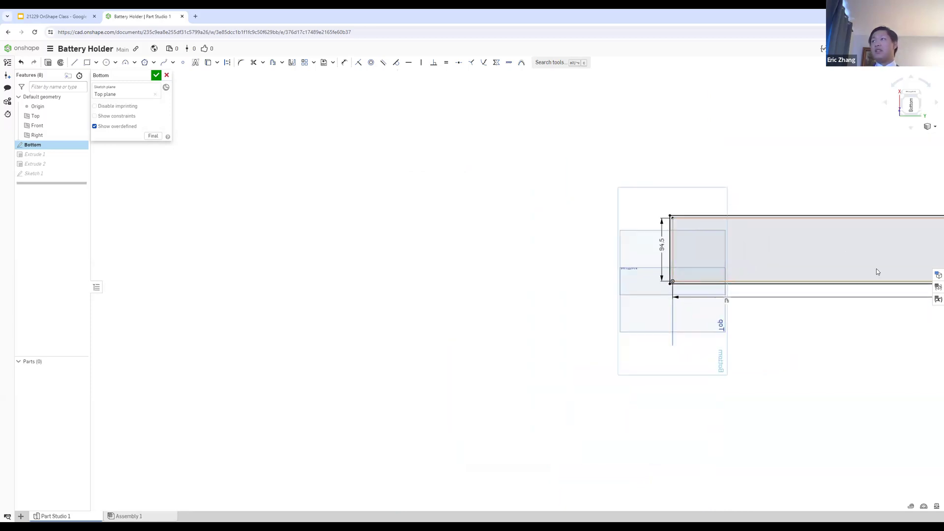
scroll(933, 254, up, 5)
scroll(934, 254, up, 3)
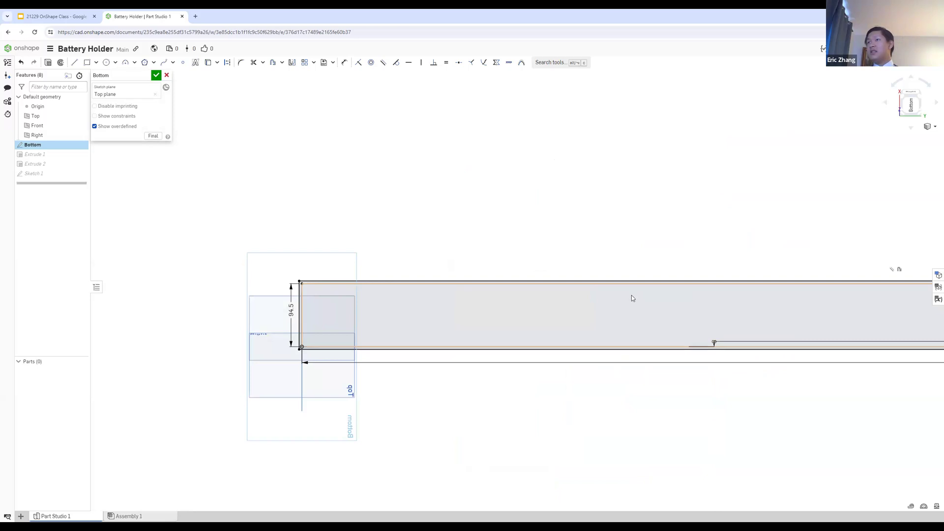
key(ctrl+z)
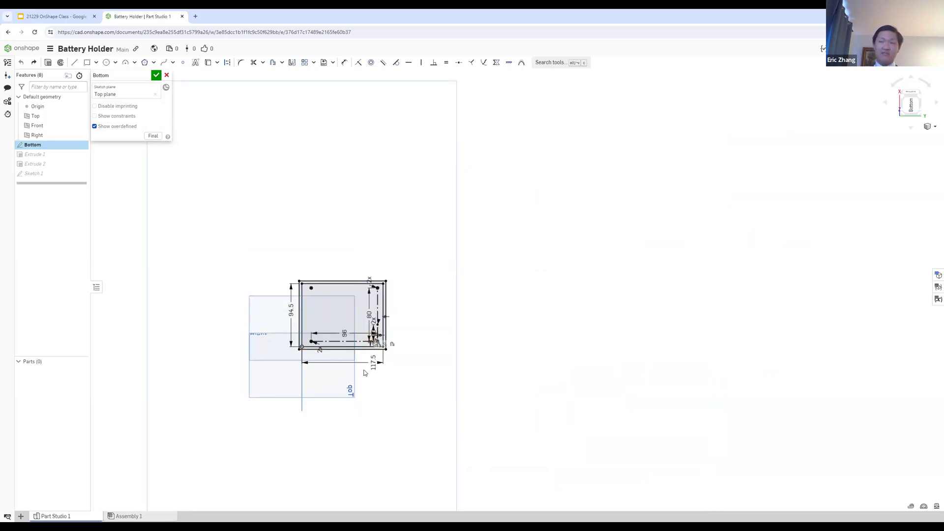
Step: Set the inner rectangle's width dimension to 11333 mm and finish the Bottom sketch
double_click(373, 363)
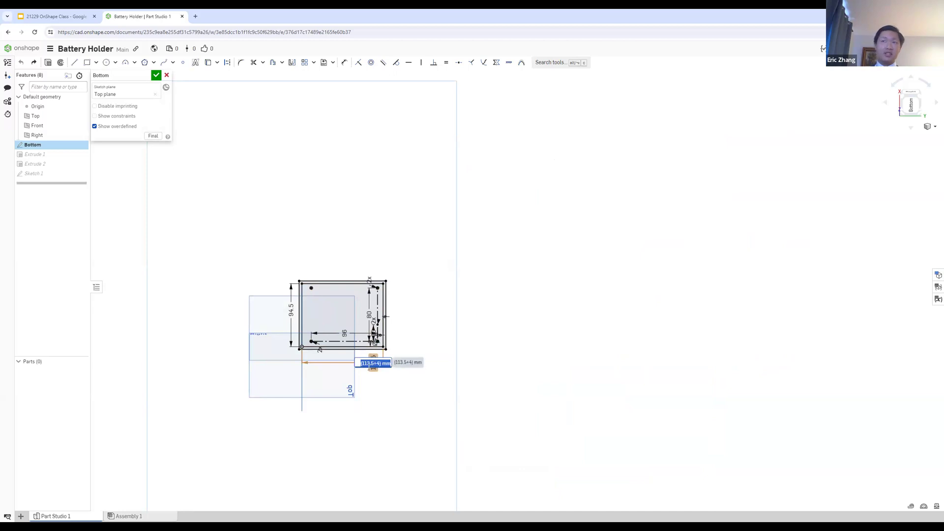
text(113)
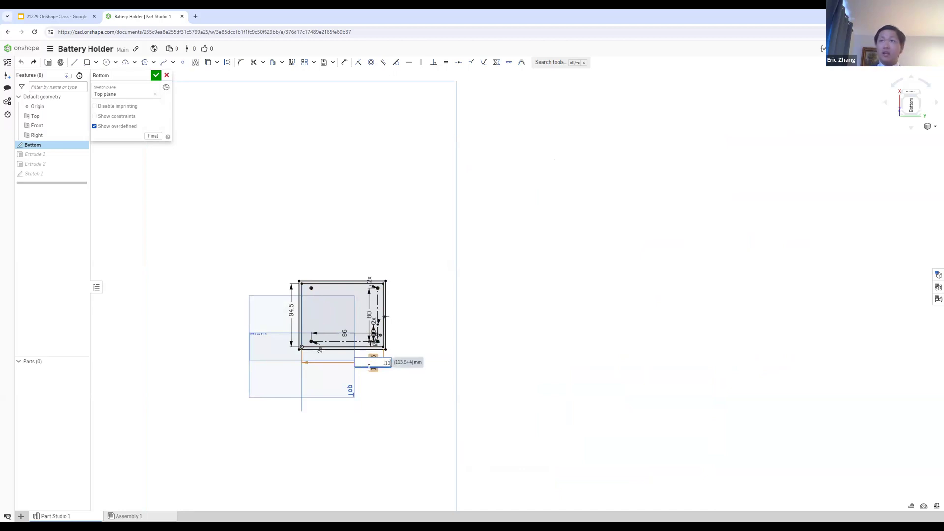
text(33)
key(Return)
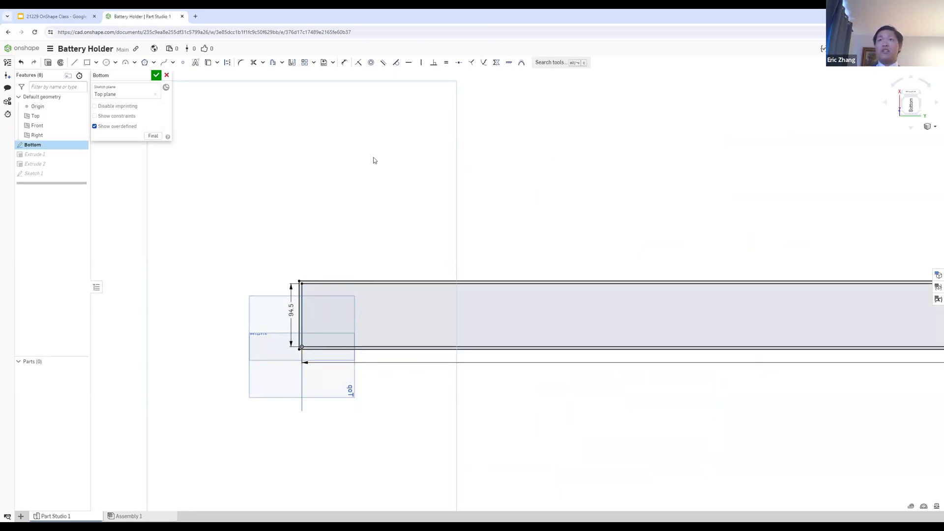
click(157, 75)
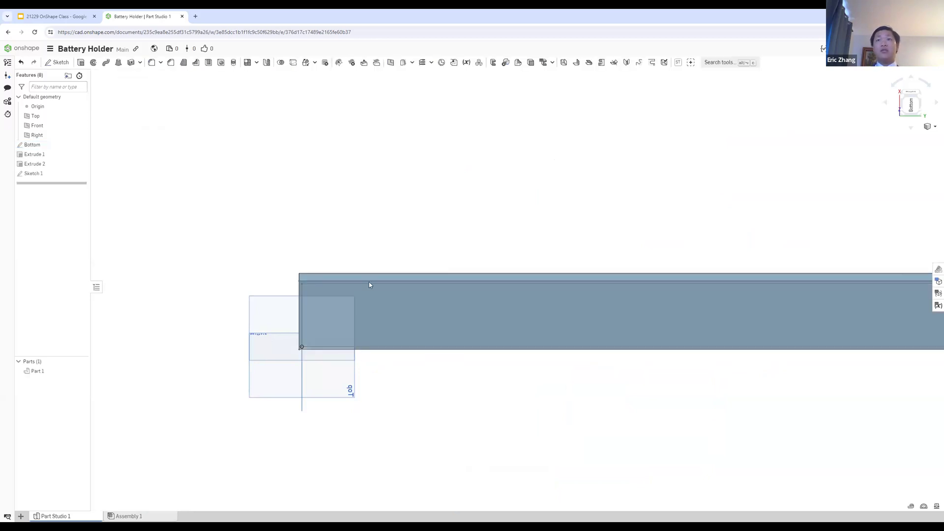
Step: Inspect the stretched box from above and undo the last width change
click(908, 77)
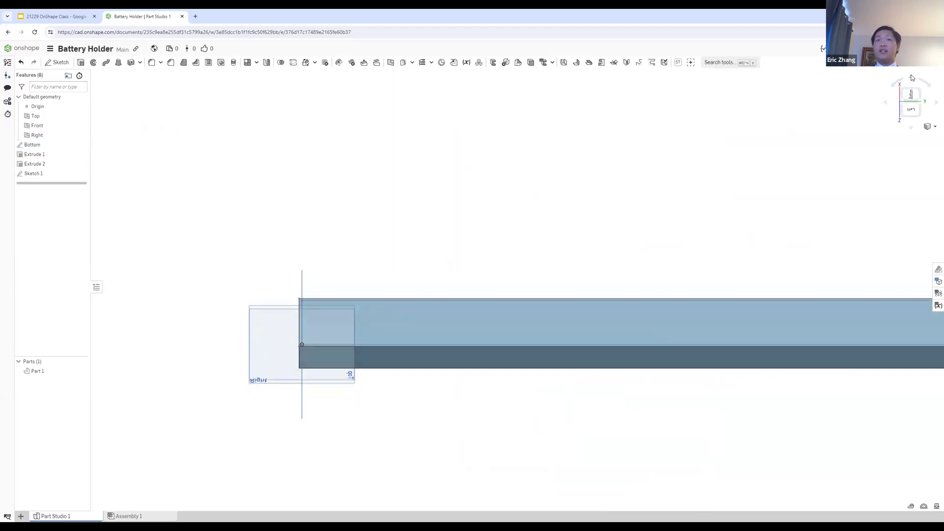
click(912, 78)
click(912, 78)
click(912, 77)
click(912, 78)
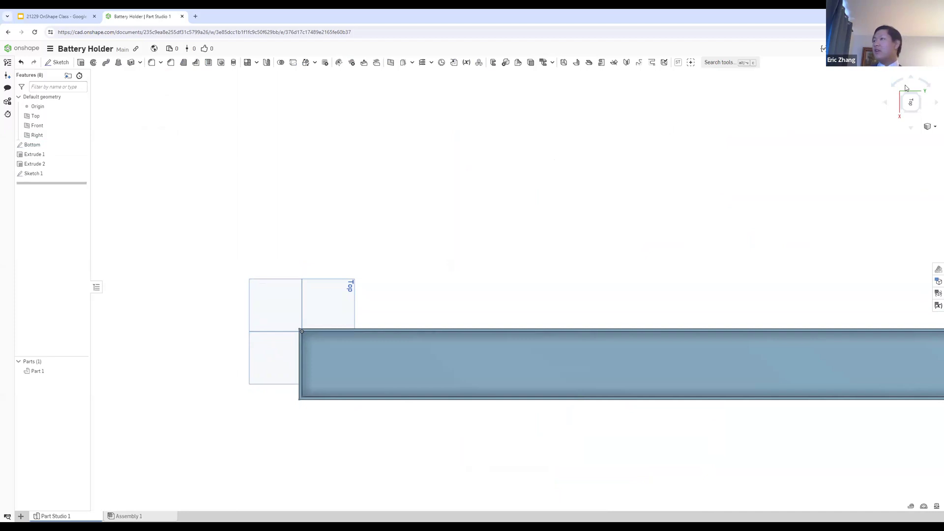
key(ctrl+z)
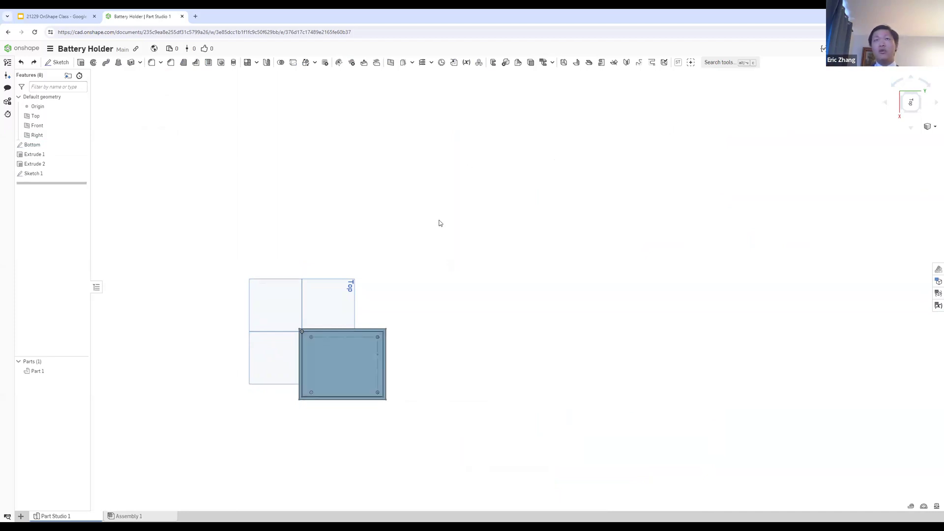
scroll(318, 375, up, 2)
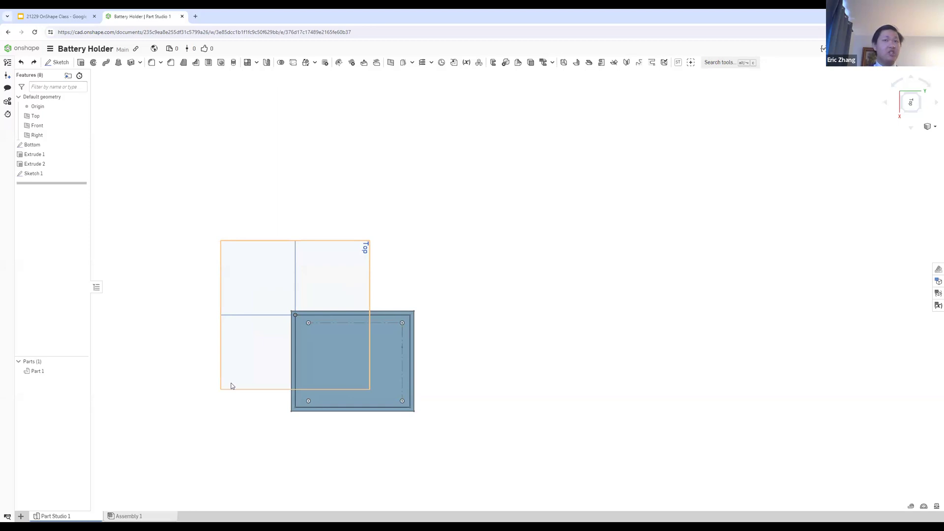
Step: Reopen Sketch 1 for editing and face the box's wide wall from the right
click(37, 175)
double_click(39, 175)
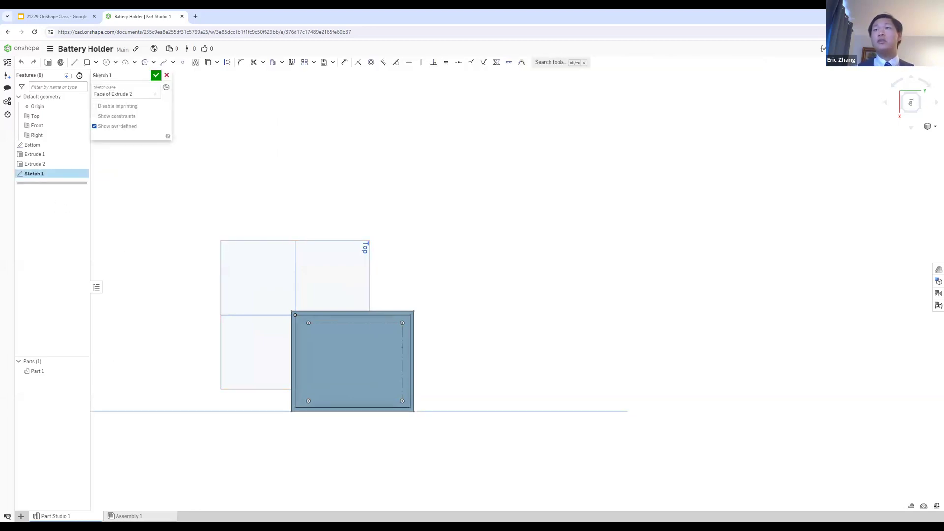
click(911, 127)
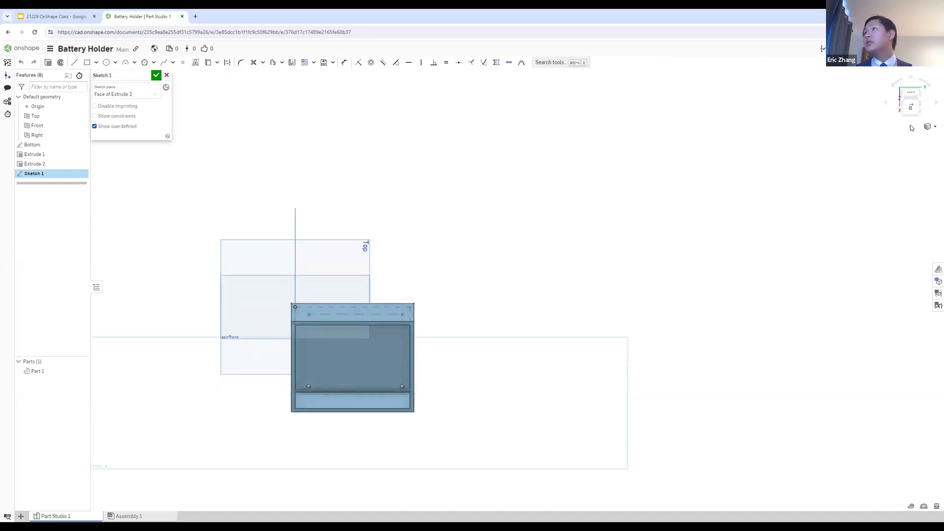
click(911, 80)
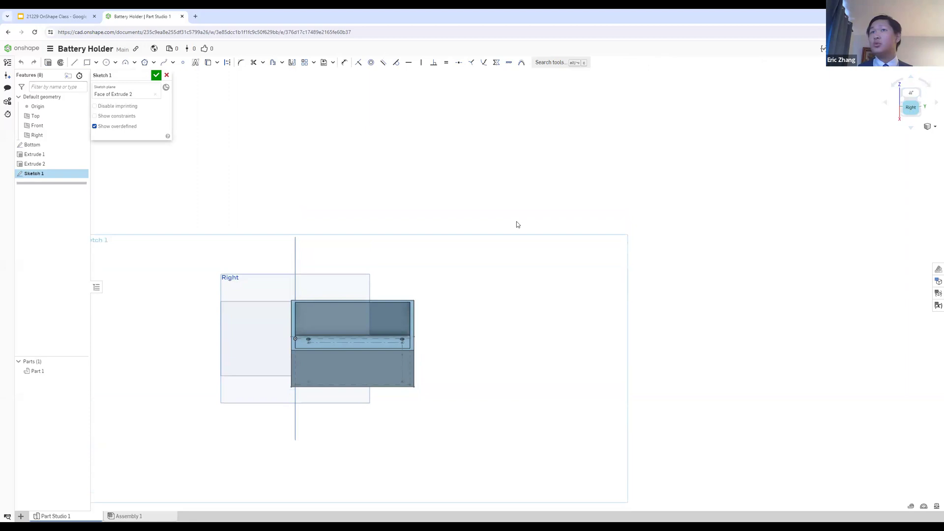
scroll(534, 251, up, 1)
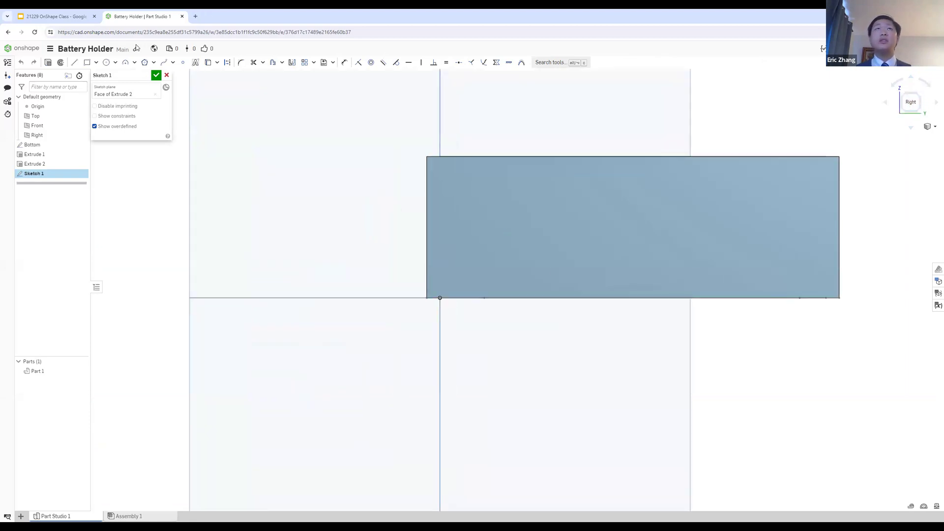
Step: Sketch a circle near the wide wall's lower-left corner and dimension its diameter to 4.2 mm
click(106, 62)
click(473, 265)
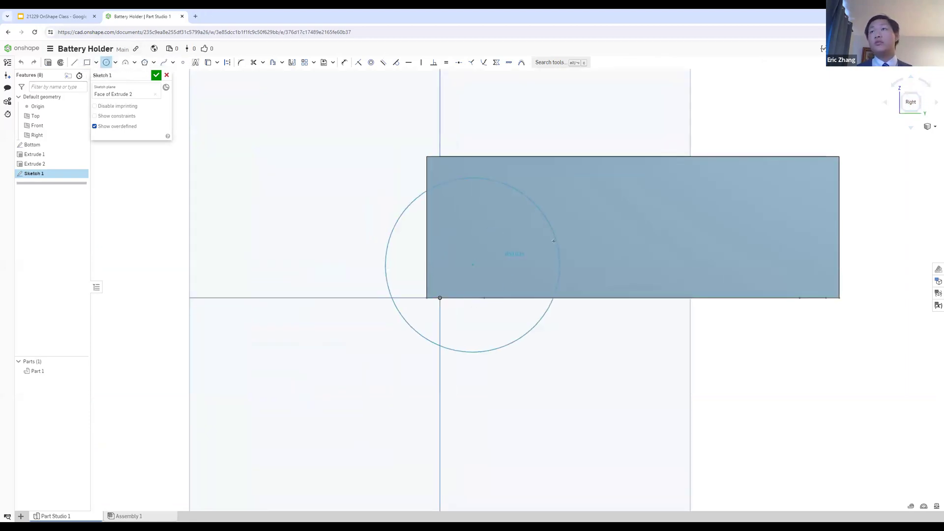
click(518, 230)
key(d)
click(516, 233)
click(536, 226)
text(4.2)
key(Return)
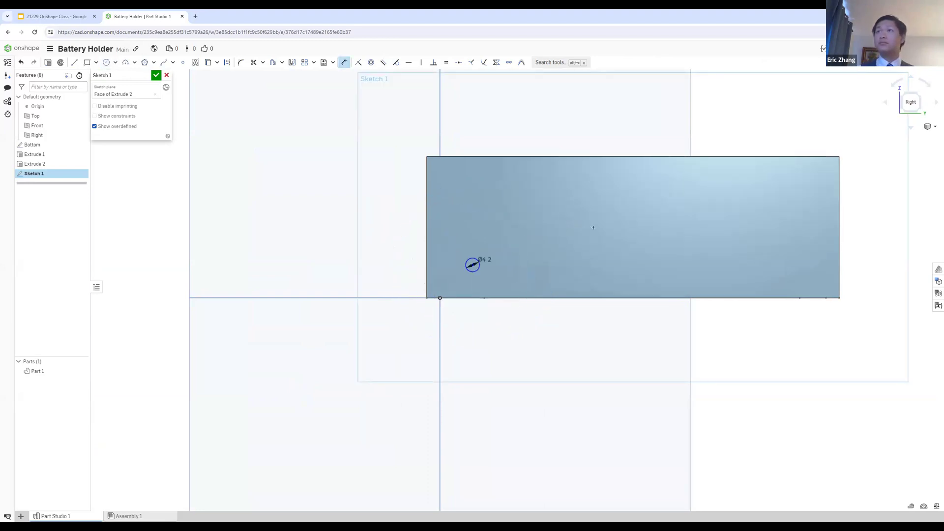
scroll(571, 211, up, 1)
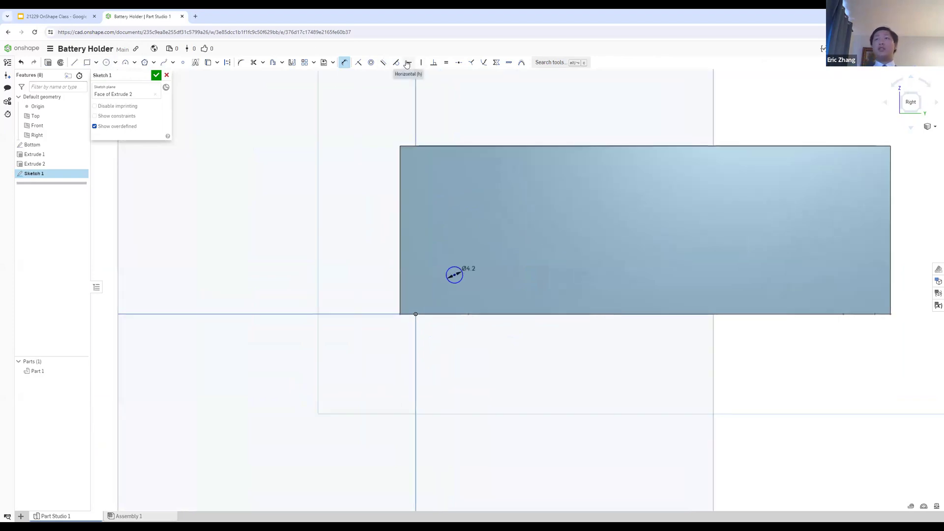
click(407, 63)
click(456, 273)
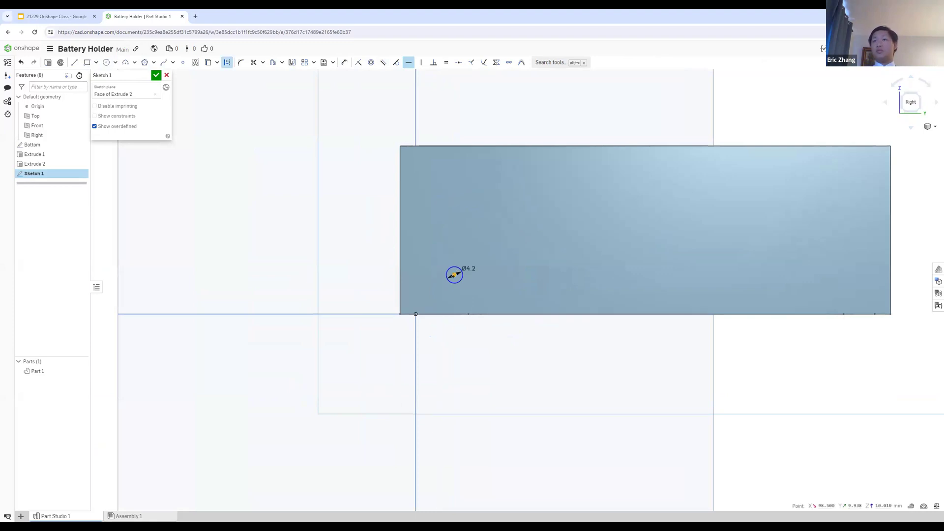
click(464, 273)
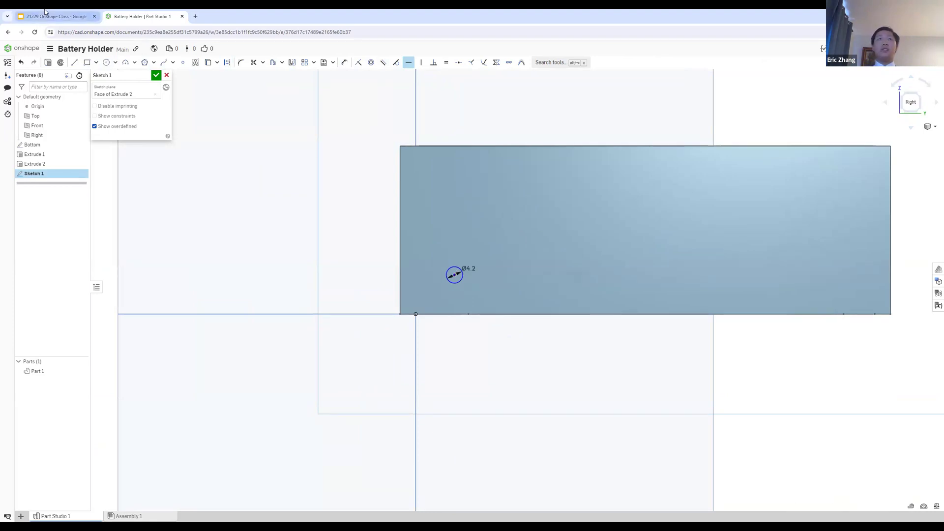
Step: Check the Step 6 instructions in Google Slides and place a sketch point to the right of the 4.2 mm circle in Onshape
click(58, 17)
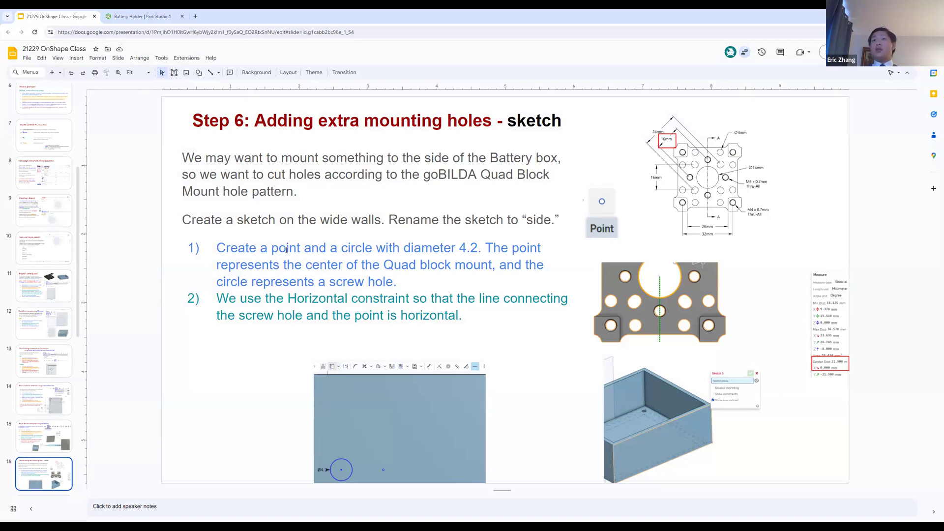
click(144, 13)
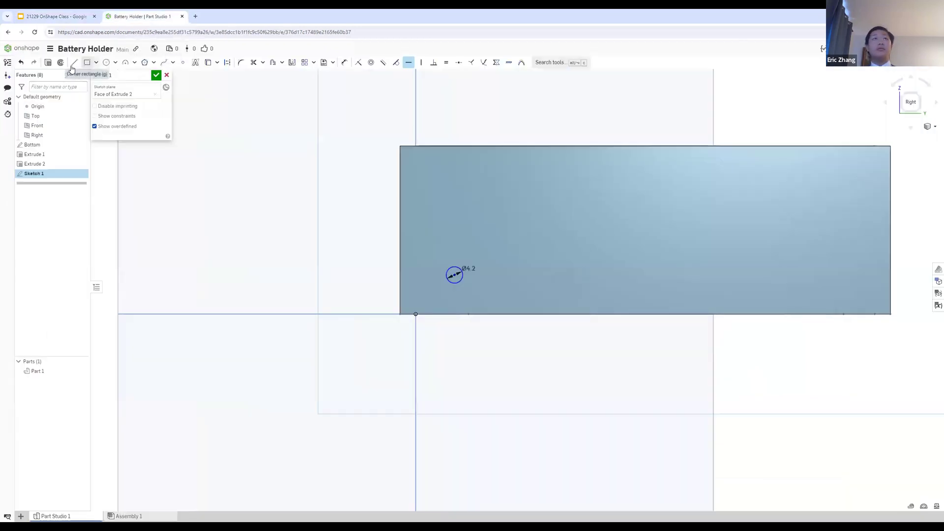
click(87, 62)
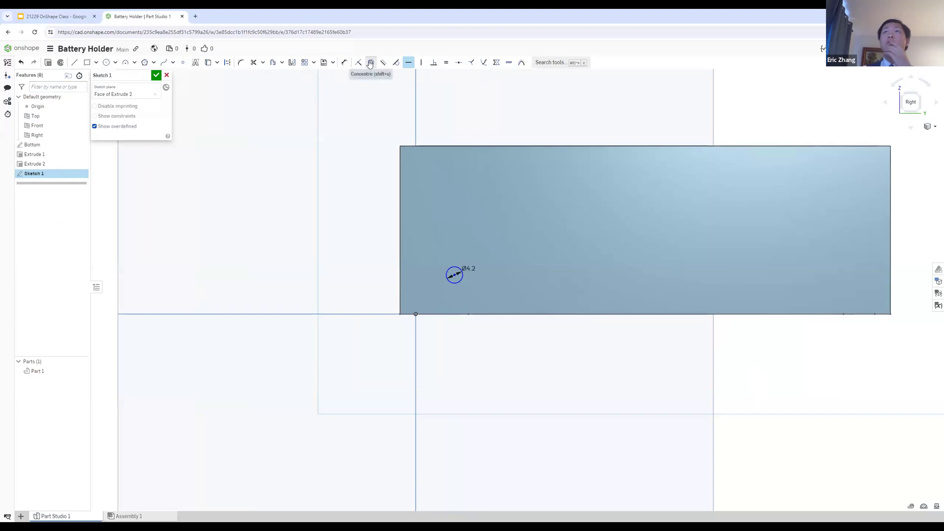
click(183, 63)
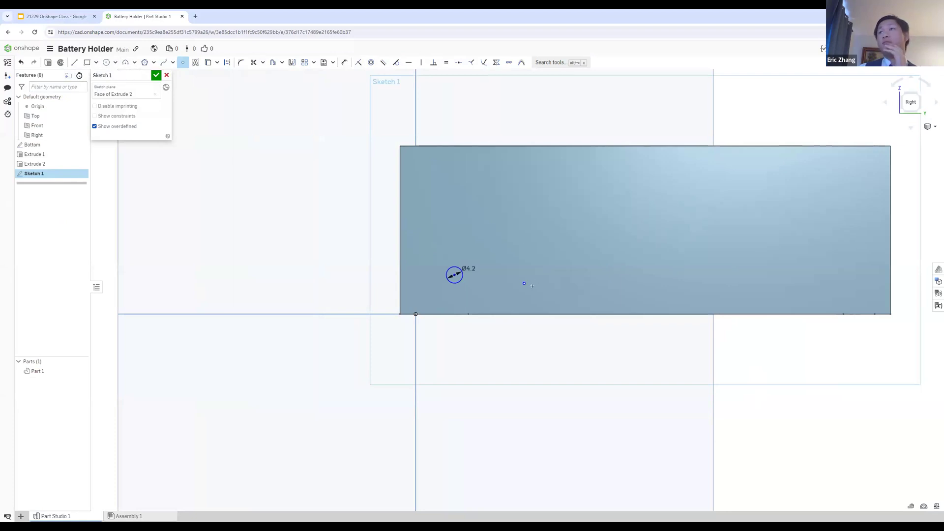
scroll(523, 283, up, 3)
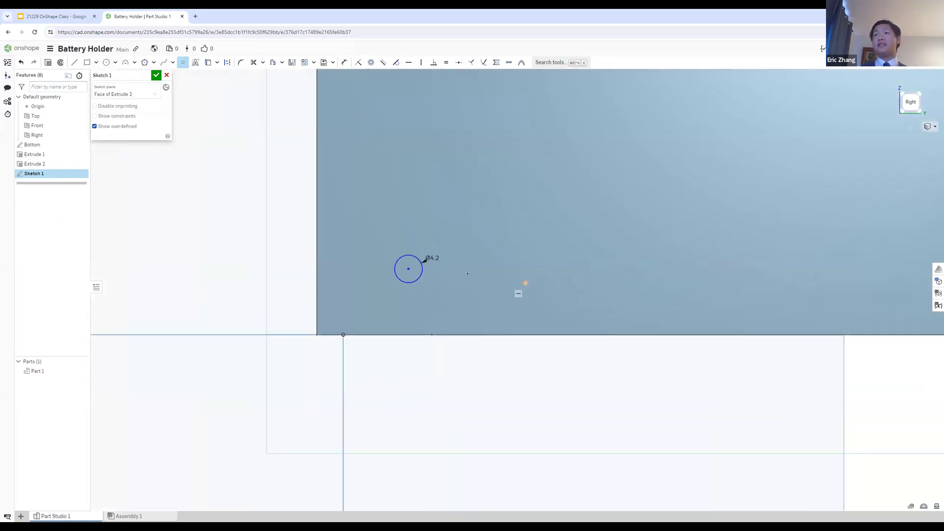
Step: Apply a Horizontal constraint between the 4.2 mm circle's center and the sketch point
click(408, 63)
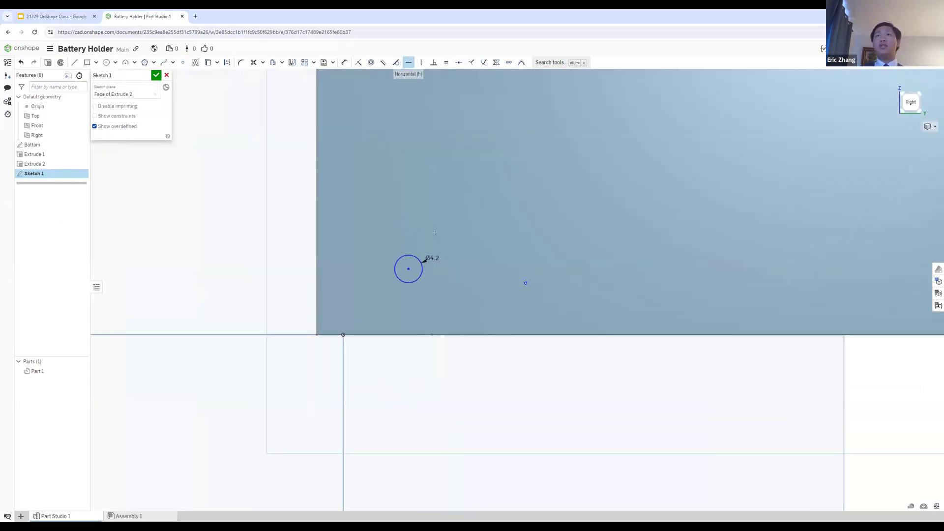
click(409, 269)
click(523, 284)
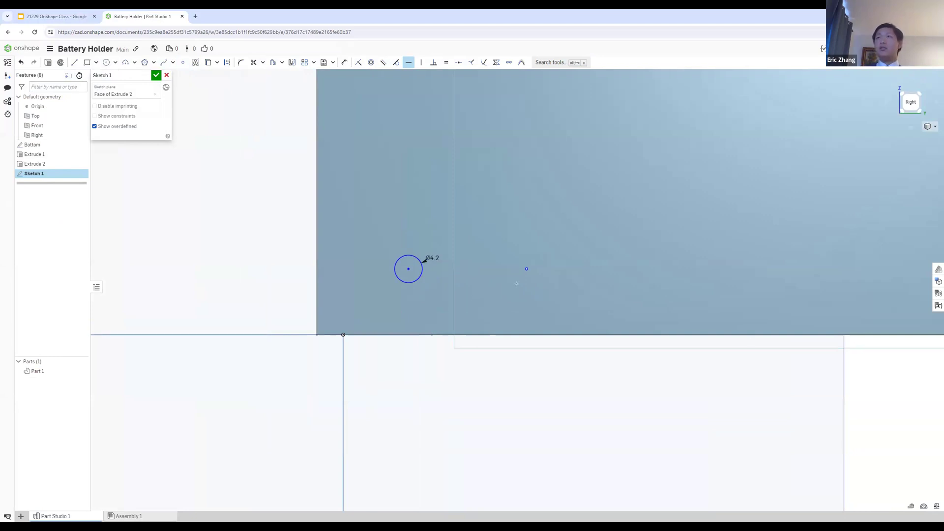
mouse_move(543, 275)
right_down()
mouse_move(537, 258)
mouse_move(529, 270)
right_up()
key(Escape)
Step: Move the sketch point around the wide wall to test its horizontal alignment, placing it a short distance right of the circle
mouse_move(526, 269)
mouse_down()
mouse_move(621, 274)
mouse_move(611, 271)
mouse_move(709, 107)
mouse_move(634, 231)
mouse_move(653, 213)
mouse_move(588, 239)
mouse_move(587, 226)
mouse_up()
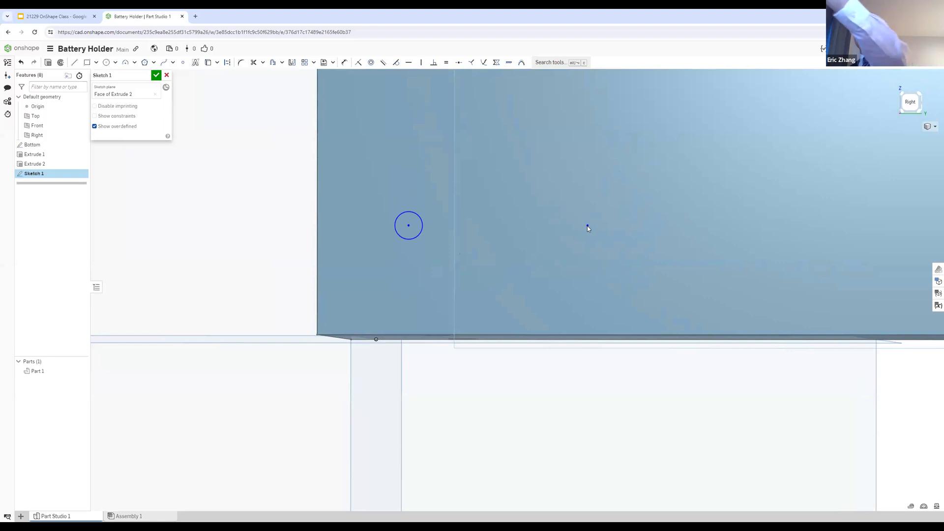
mouse_move(587, 226)
mouse_down()
mouse_move(487, 241)
mouse_move(424, 315)
mouse_move(405, 295)
mouse_move(375, 286)
mouse_move(578, 301)
mouse_move(646, 228)
mouse_move(620, 340)
mouse_move(612, 175)
mouse_move(648, 208)
mouse_move(621, 361)
mouse_move(642, 280)
mouse_up()
scroll(598, 248, down, 3)
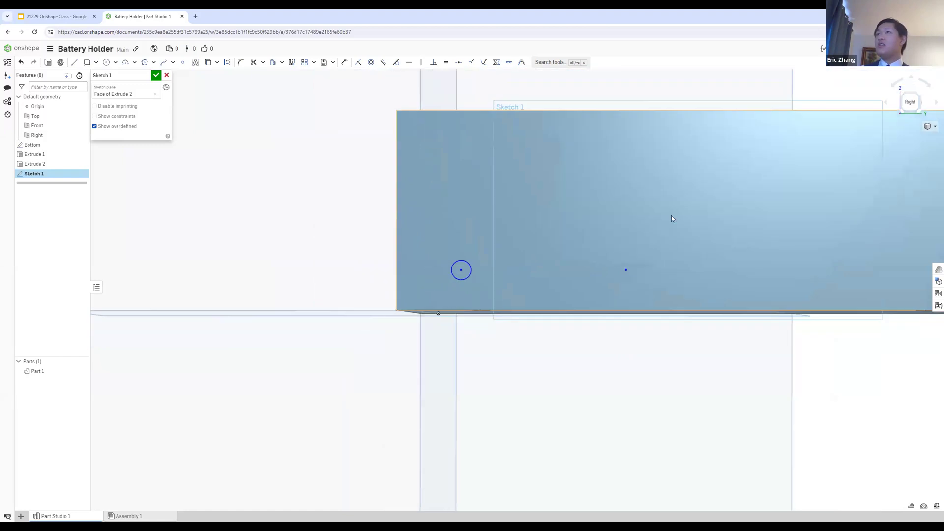
scroll(642, 241, up, 2)
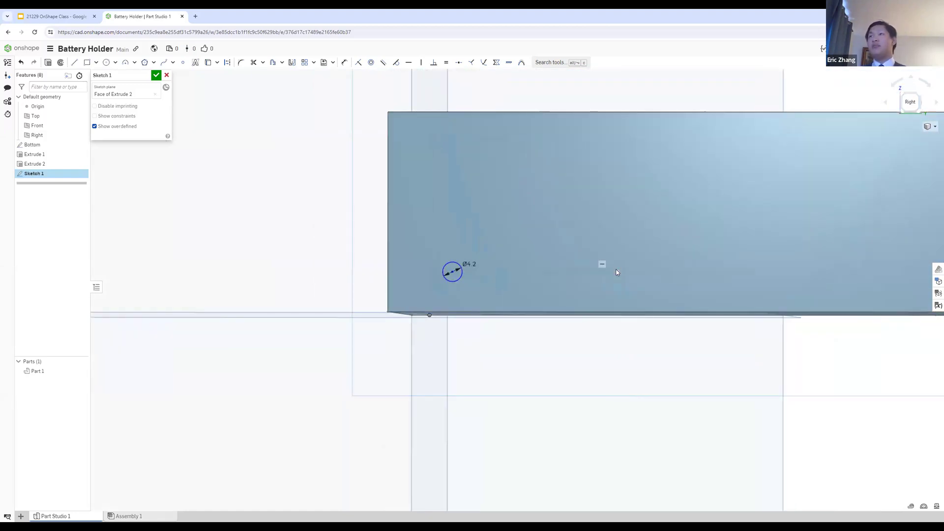
drag(549, 254, 542, 270)
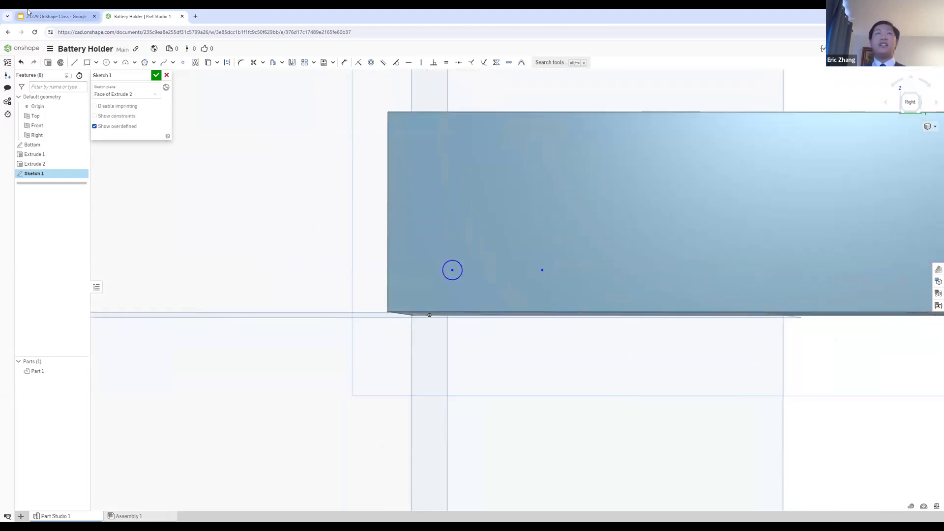
Step: Recheck the Step 6 slide in Google Slides and try dimensioning the sketch point's height above the wall's bottom edge in Onshape
click(54, 16)
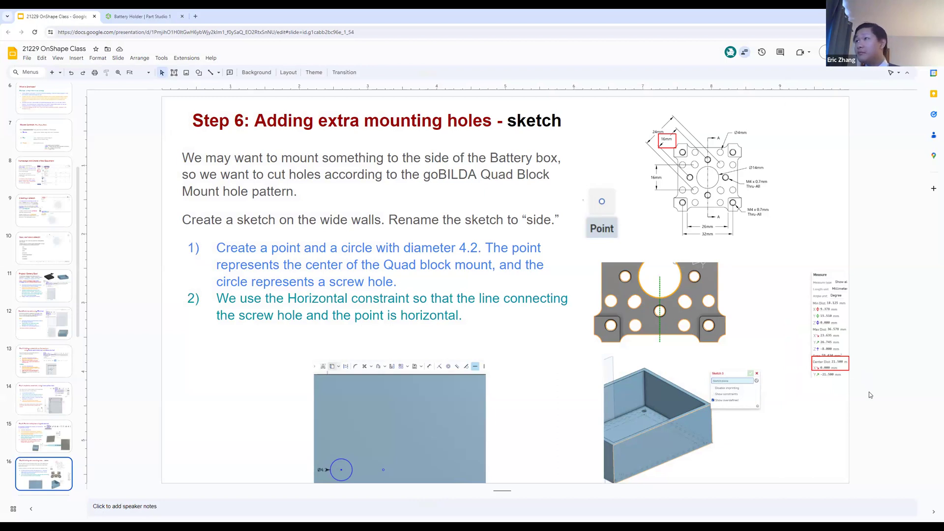
click(113, 20)
scroll(526, 252, down, 3)
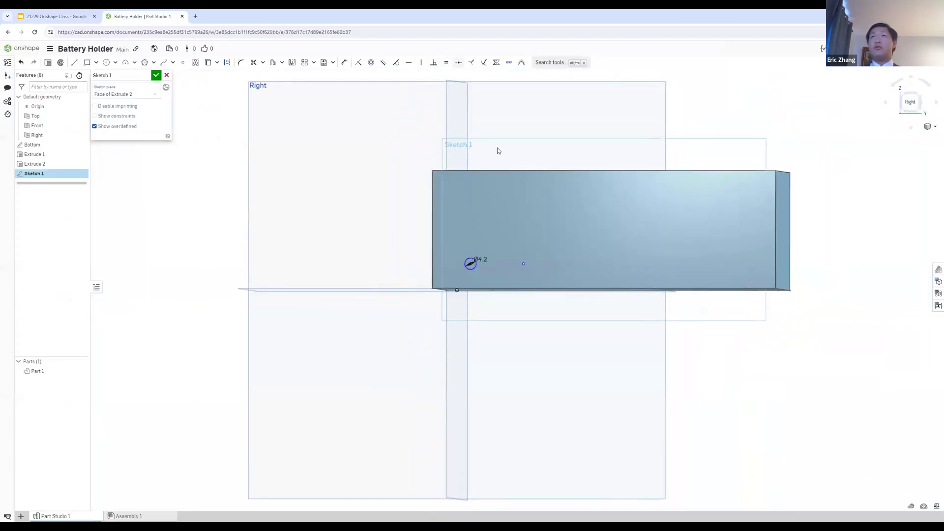
scroll(508, 179, up, 2)
key(u)
scroll(532, 305, up, 2)
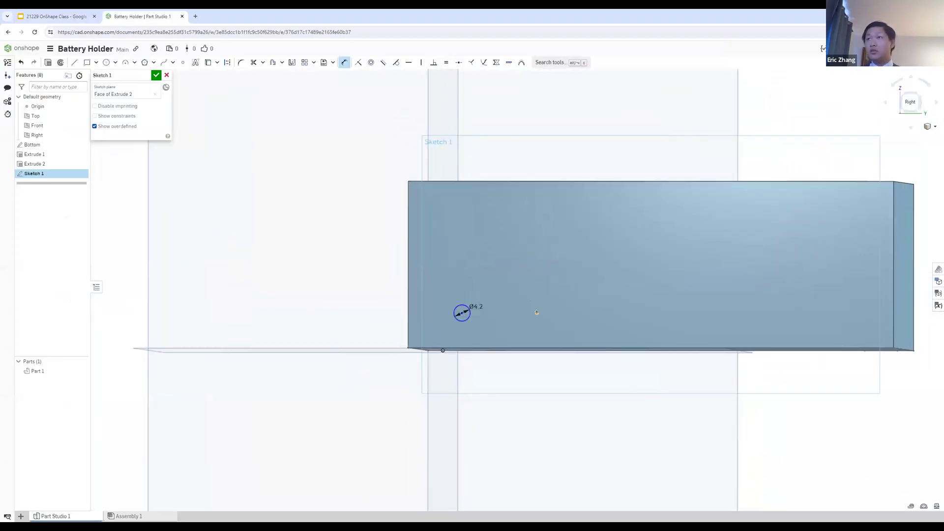
click(532, 348)
click(503, 294)
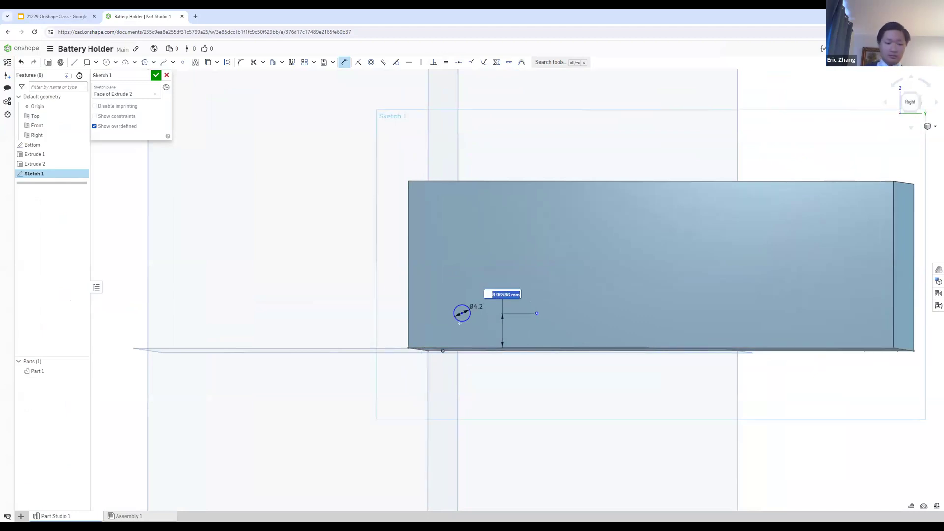
key(Return)
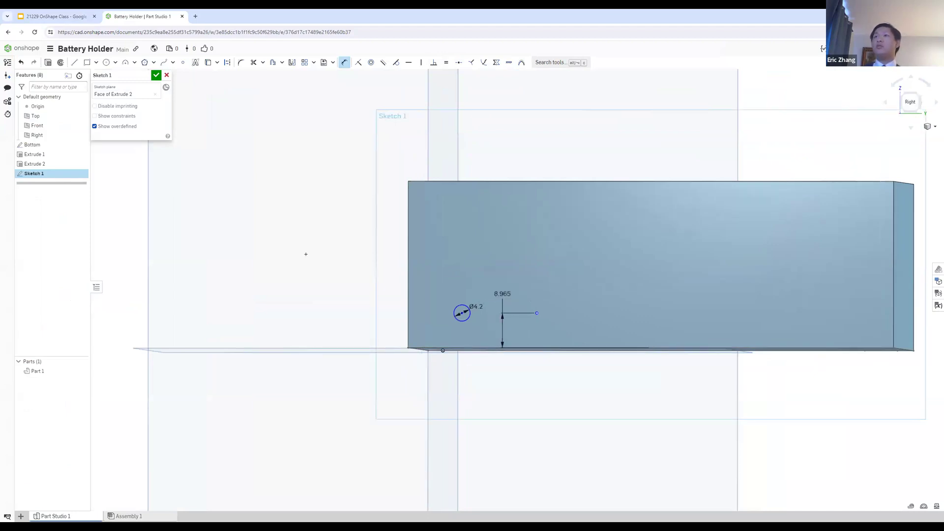
Step: Review the circular pattern slide in Google Slides and undo the point's height dimension in Onshape
click(58, 17)
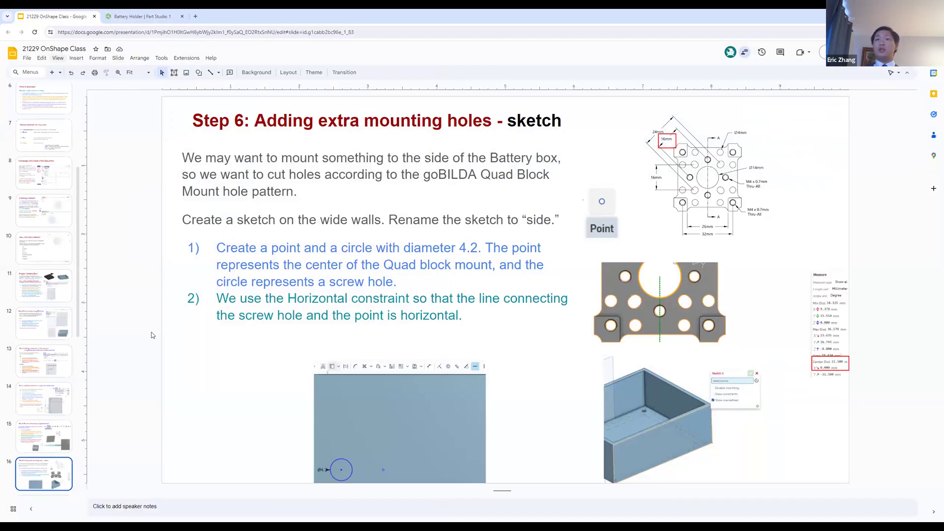
scroll(153, 335, down, 1)
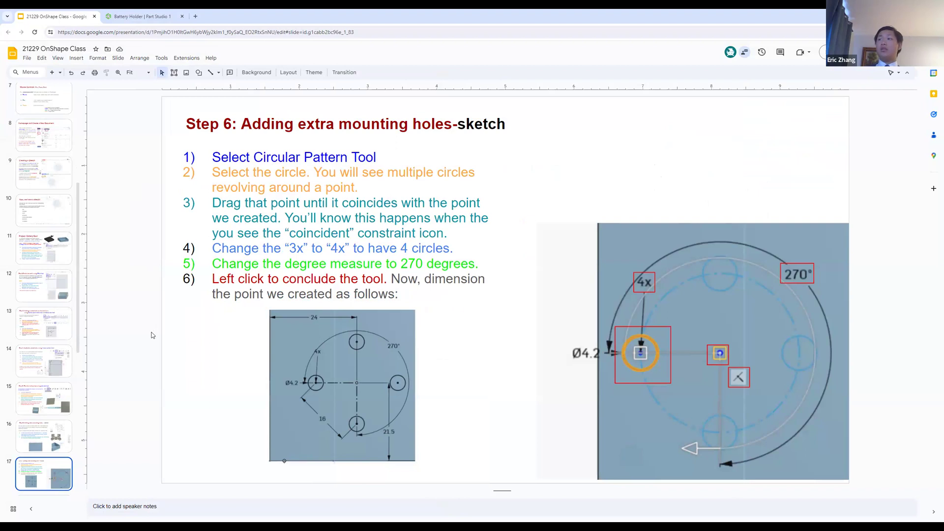
scroll(152, 335, up, 1)
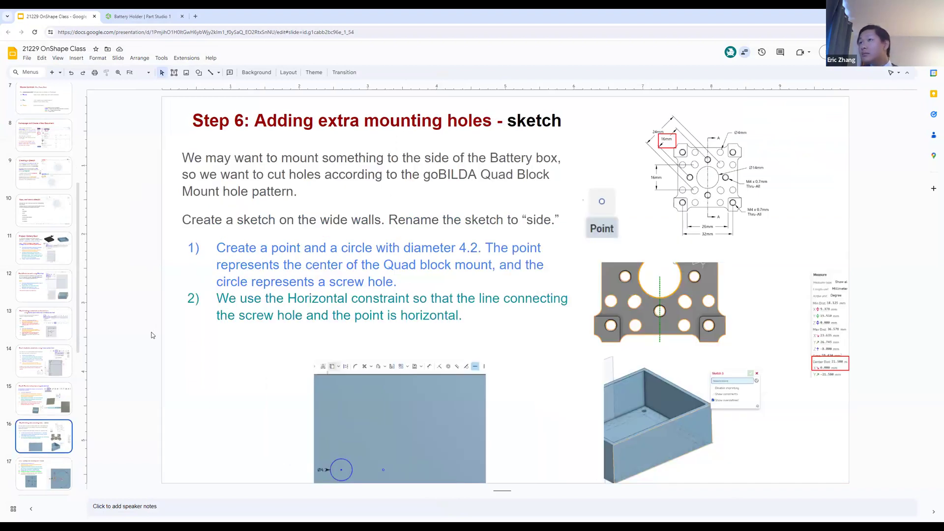
scroll(152, 335, down, 1)
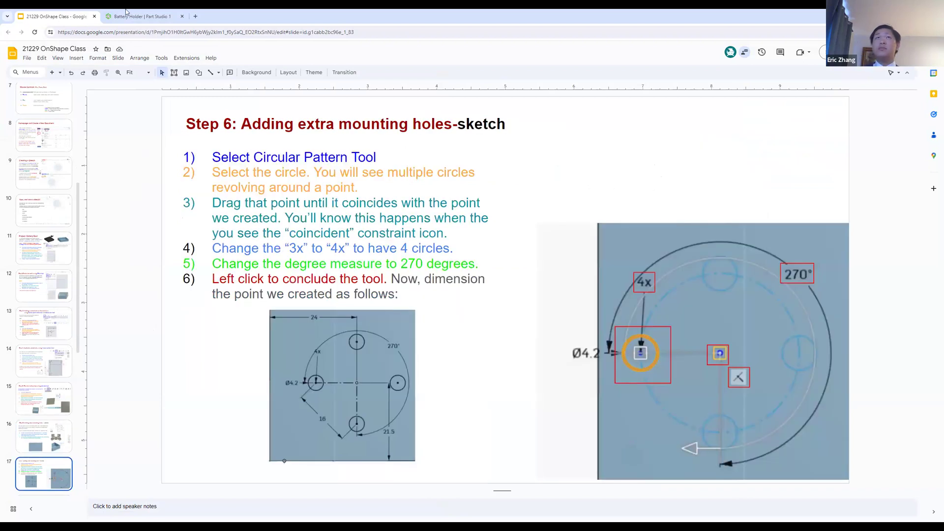
key(ctrl+Tab)
key(ctrl+z)
Step: Place a horizontal dimension between the 4.2 mm circle's center and the sketch point
key(d)
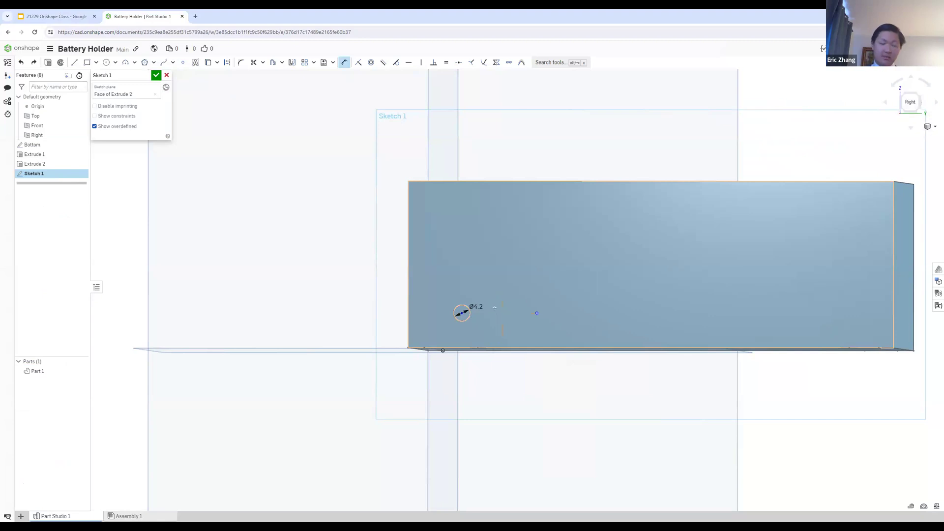
scroll(527, 308, up, 3)
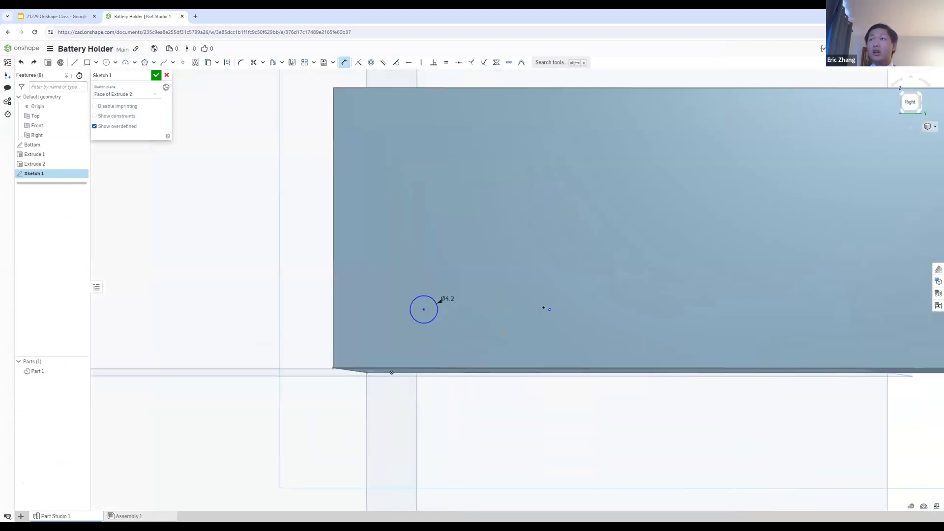
click(424, 309)
click(550, 310)
click(462, 261)
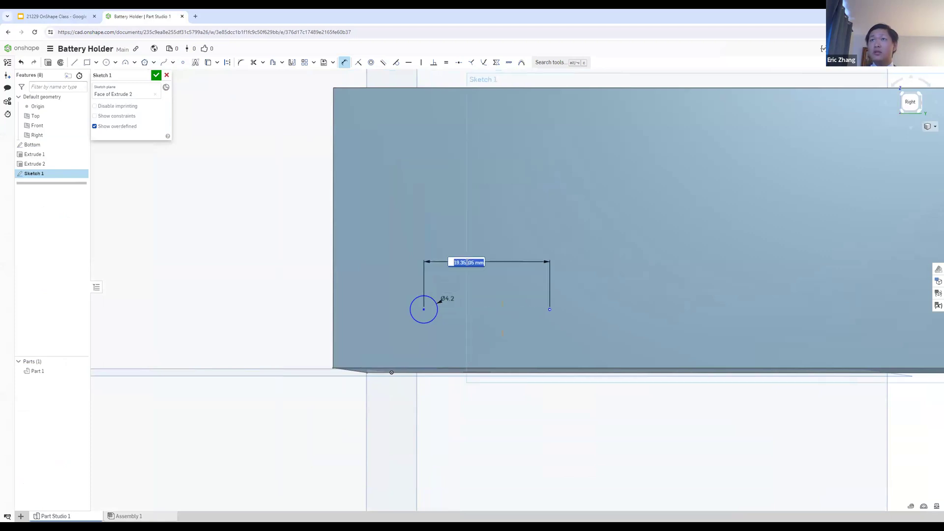
Step: Look up the hole pattern spacing on the Step 6 slides in Google Slides and enter 21.5 mm for the circle-to-point distance in Onshape
click(47, 15)
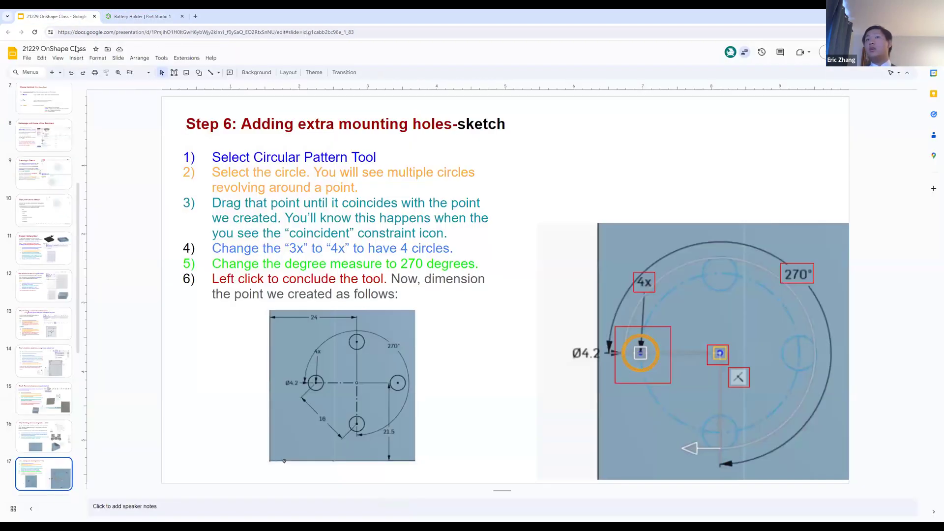
key(Up)
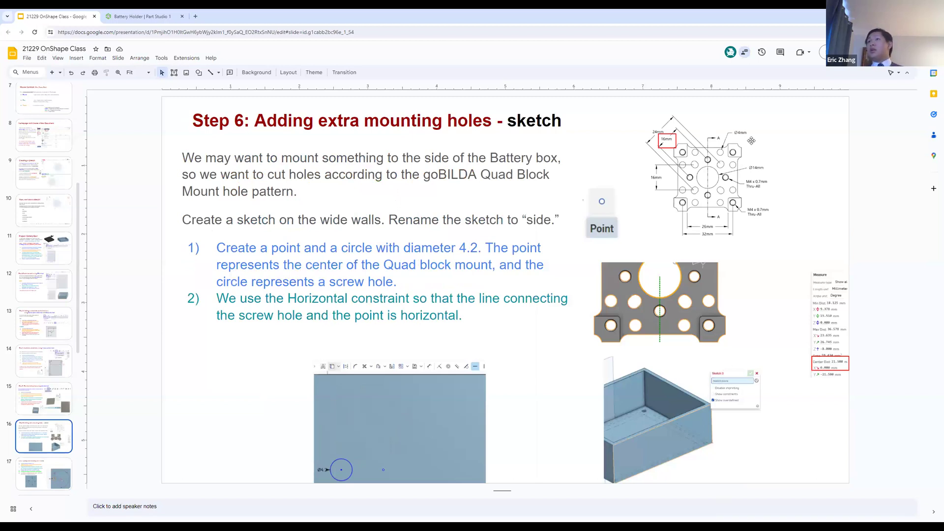
key(Up)
key(Up)
key(Down)
key(Down)
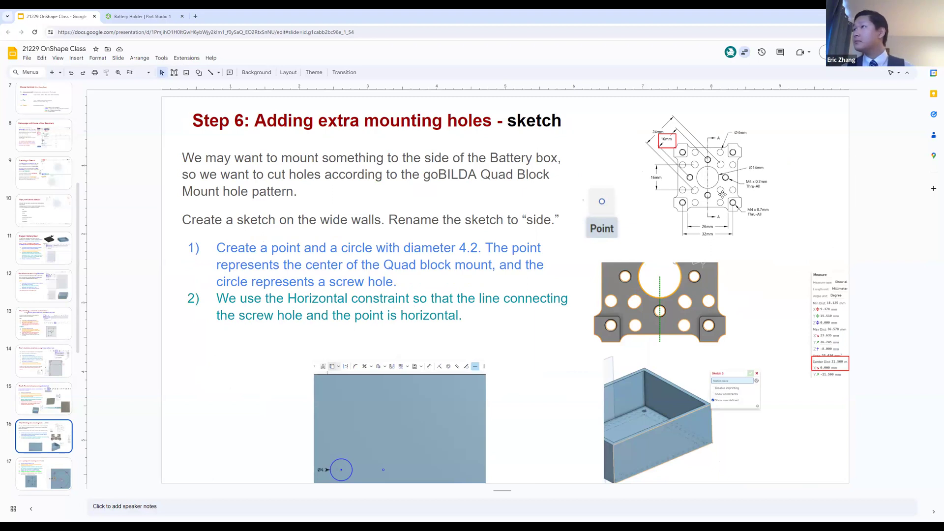
click(131, 14)
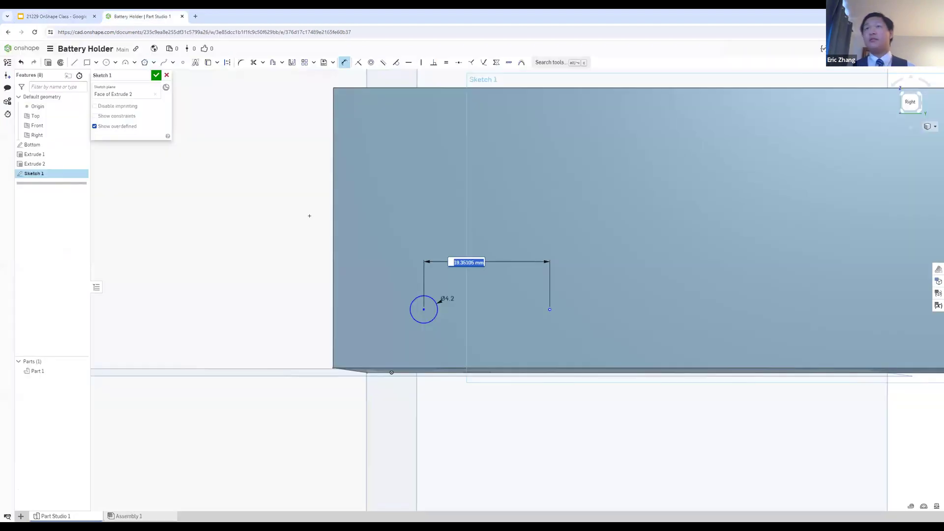
text(21.5)
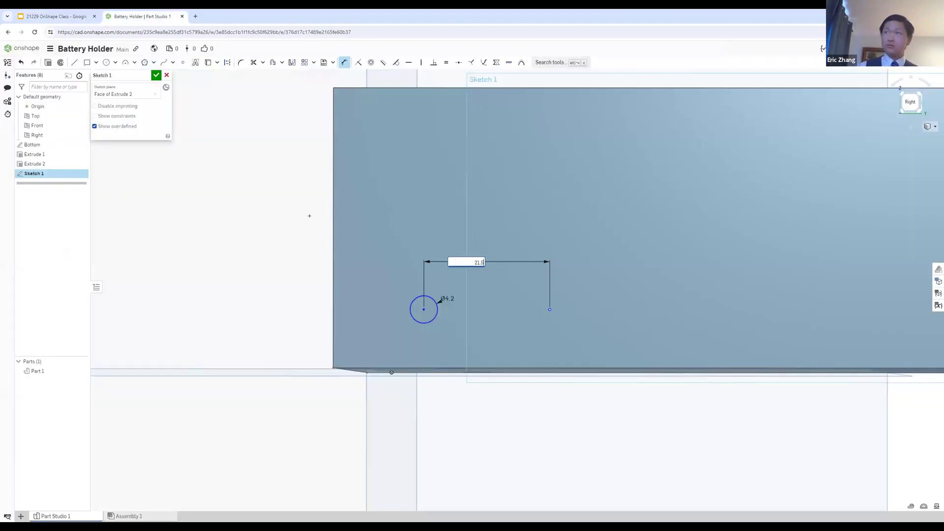
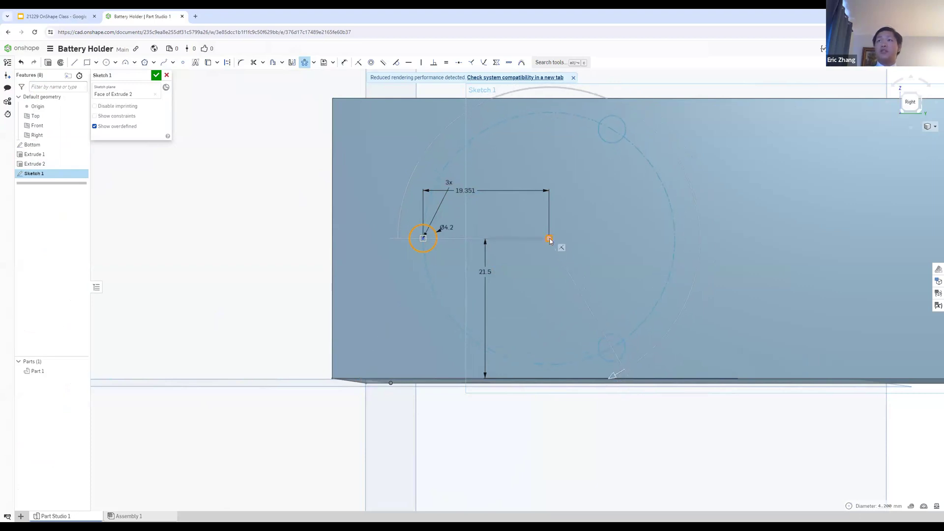
Step: Set the circle's circular pattern to 4 instances, accept Sketch 1 and reopen it for editing
double_click(449, 183)
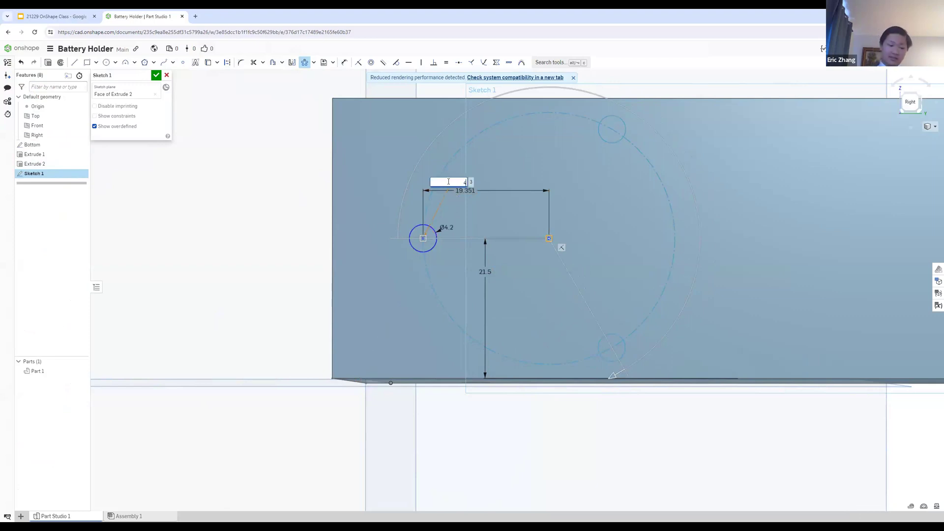
text(4)
key(Return)
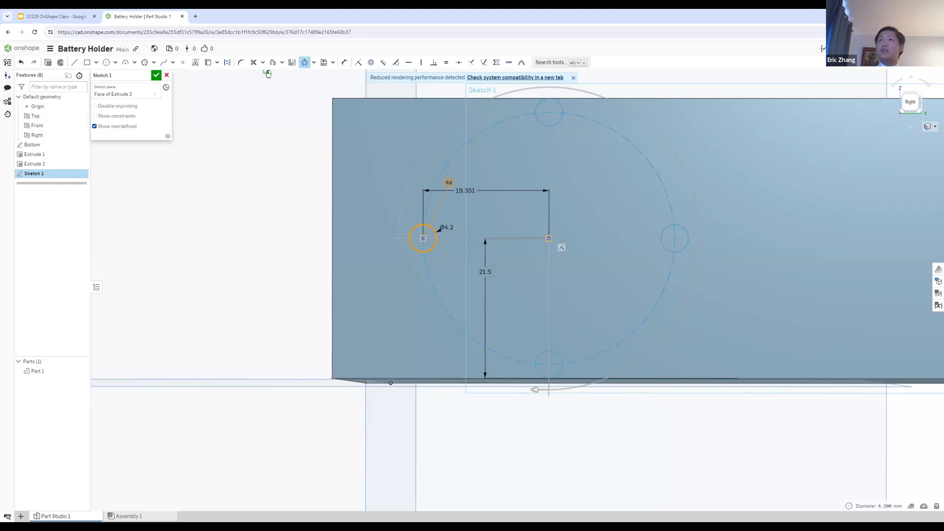
click(156, 76)
click(38, 173)
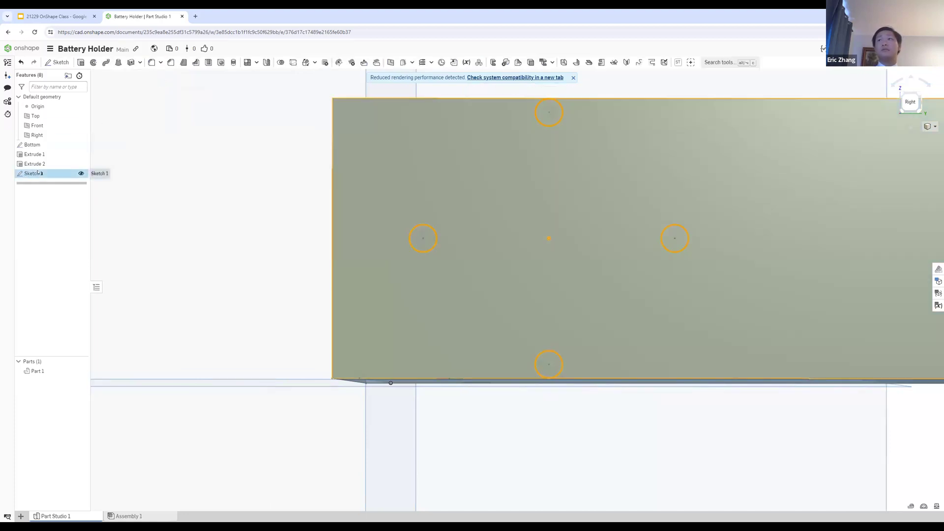
double_click(38, 173)
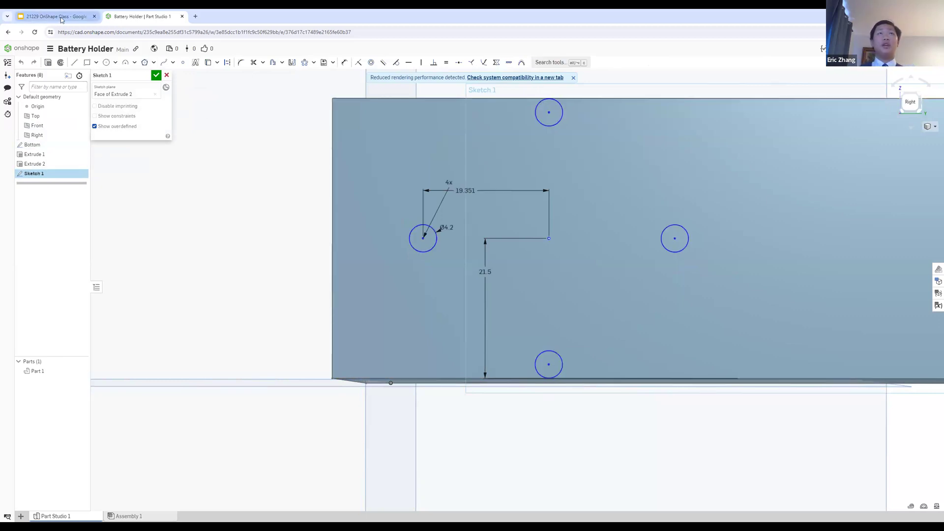
Step: Switch to Google Slides and review the Step 6 mounting hole slides through the construction line and mirror instructions
click(56, 17)
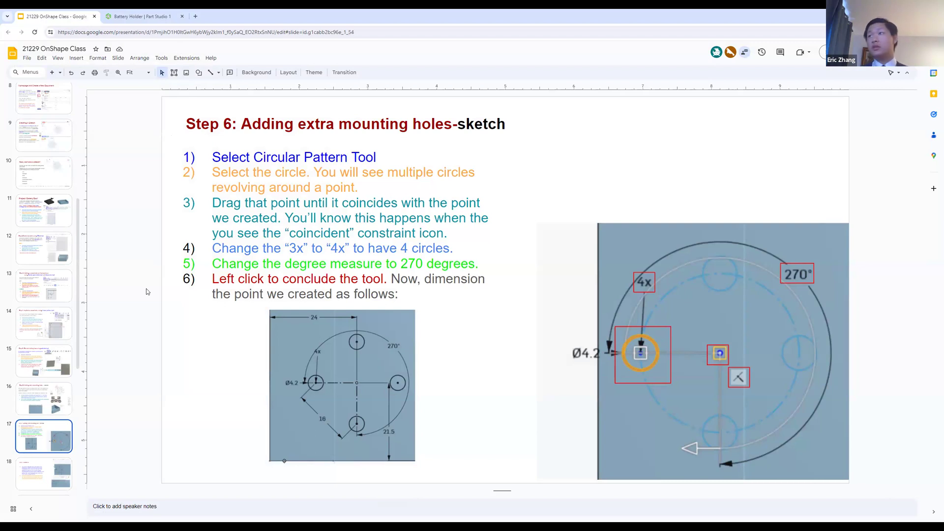
key(Up)
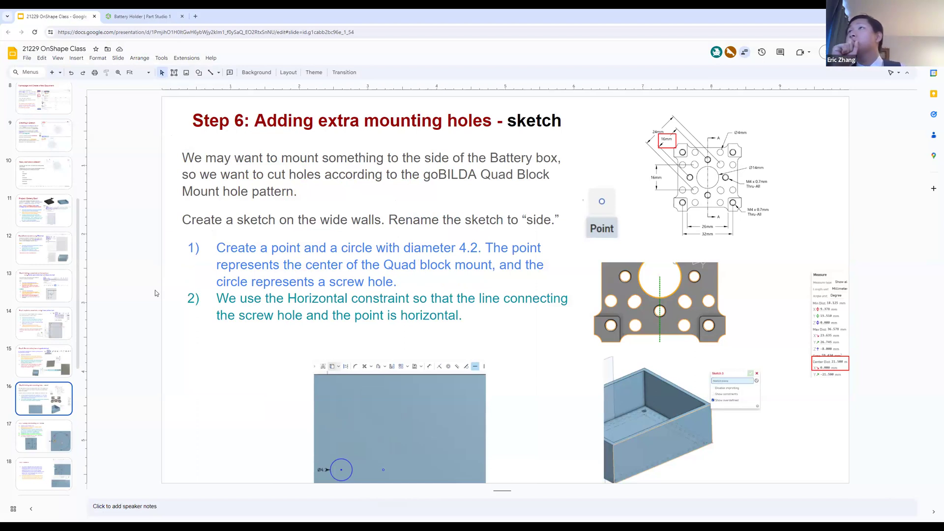
key(Down)
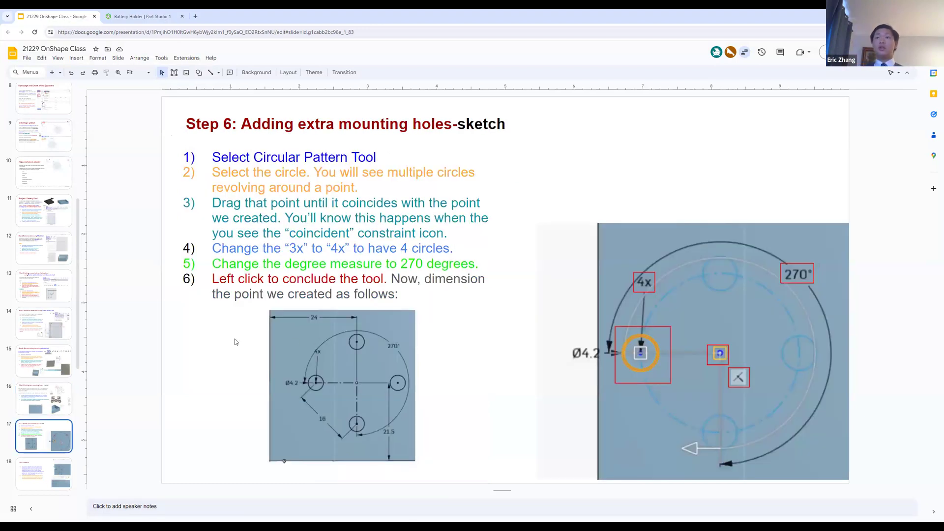
key(Down)
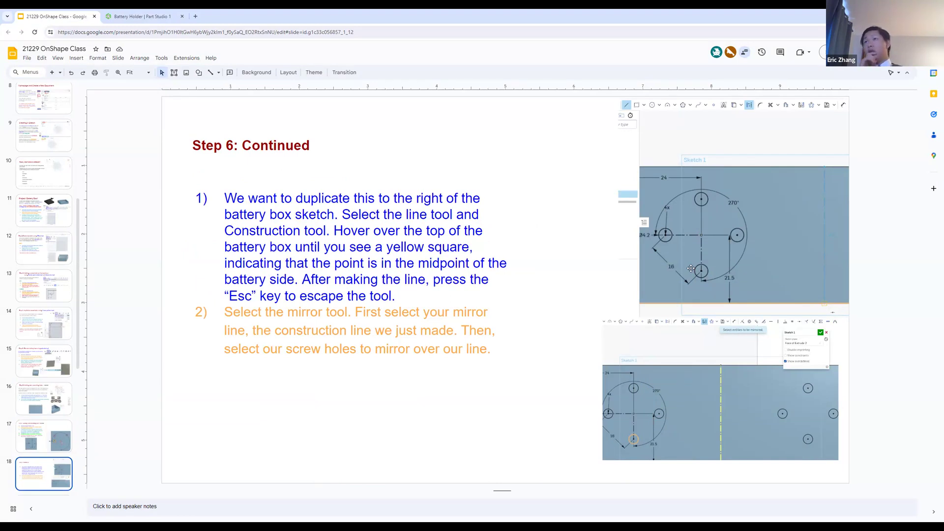
Step: Return to Onshape, try an 18 mm vertical dimension between the leftmost and lowest pattern circles' centers, and remove it
click(114, 14)
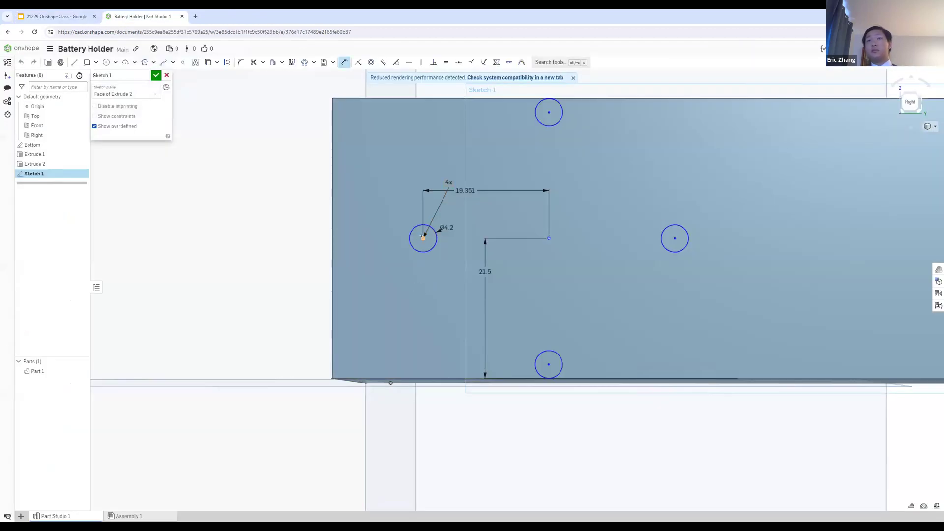
click(549, 364)
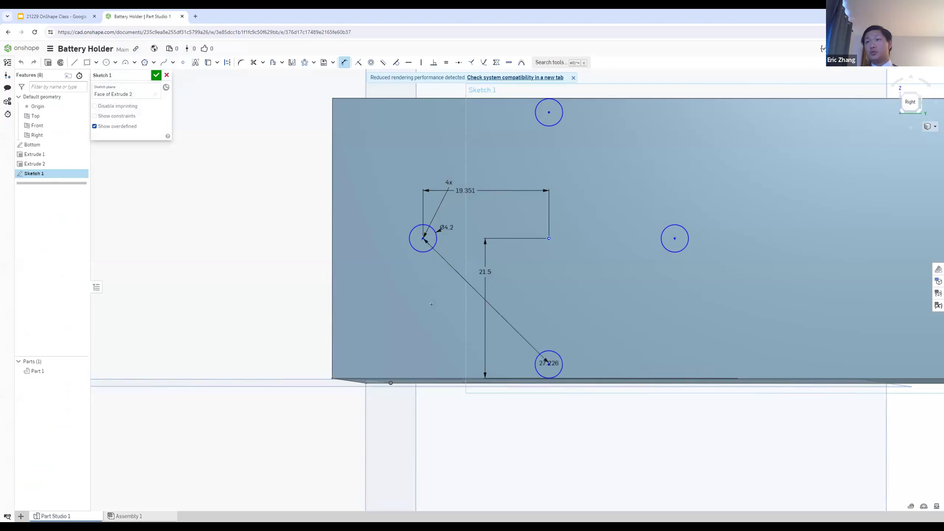
click(422, 308)
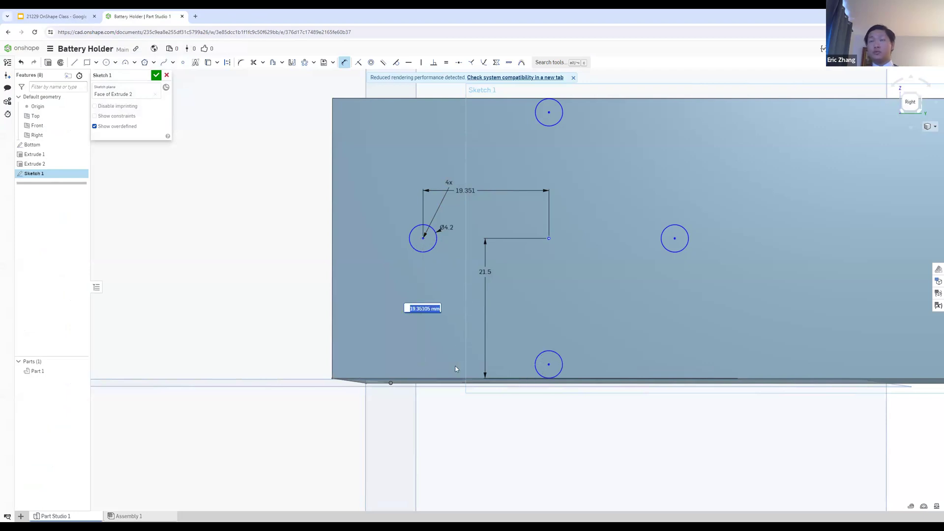
text(18)
key(Return)
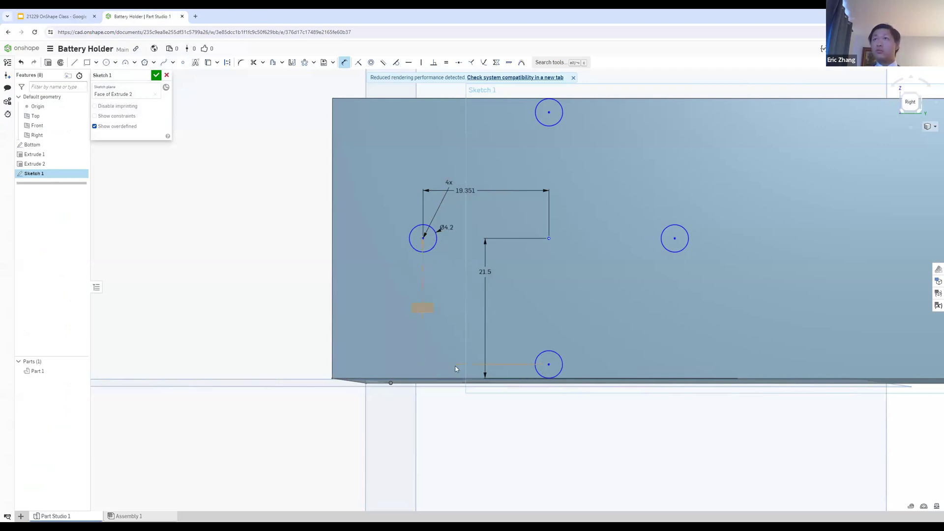
key(ctrl+z)
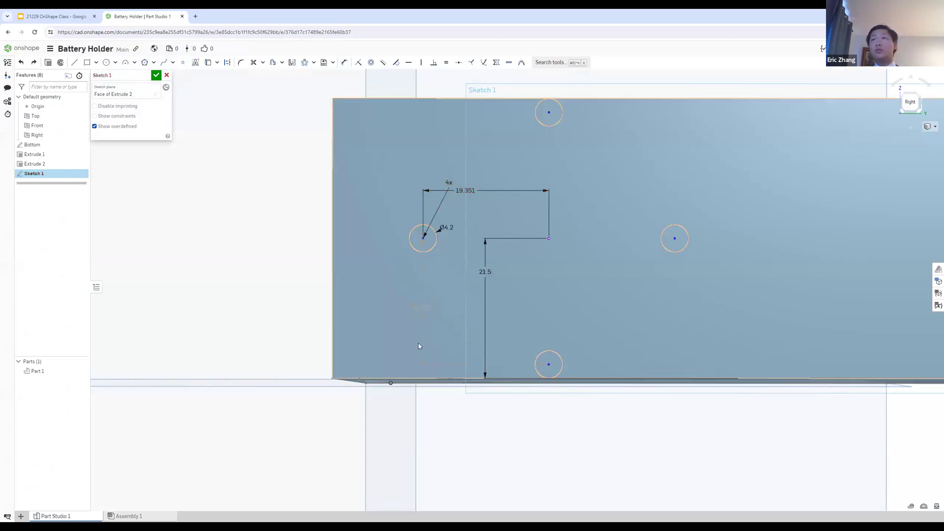
click(417, 309)
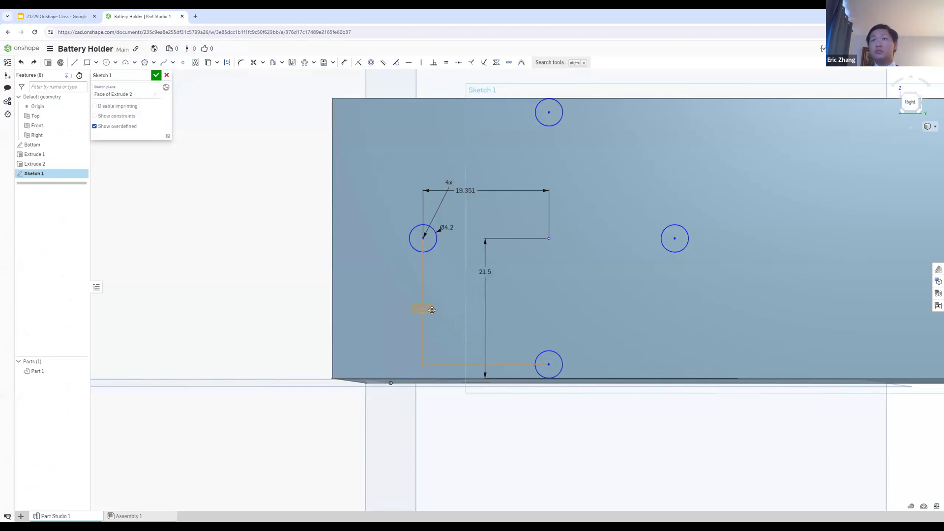
key(Delete)
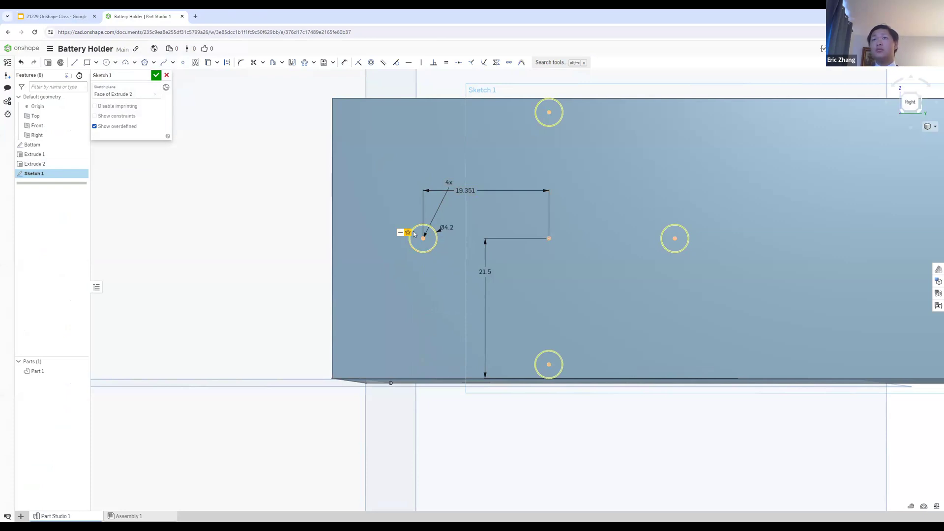
Step: Set the horizontal distance between the 4.2 mm circle's center and the pattern's center point to 16 mm
double_click(454, 192)
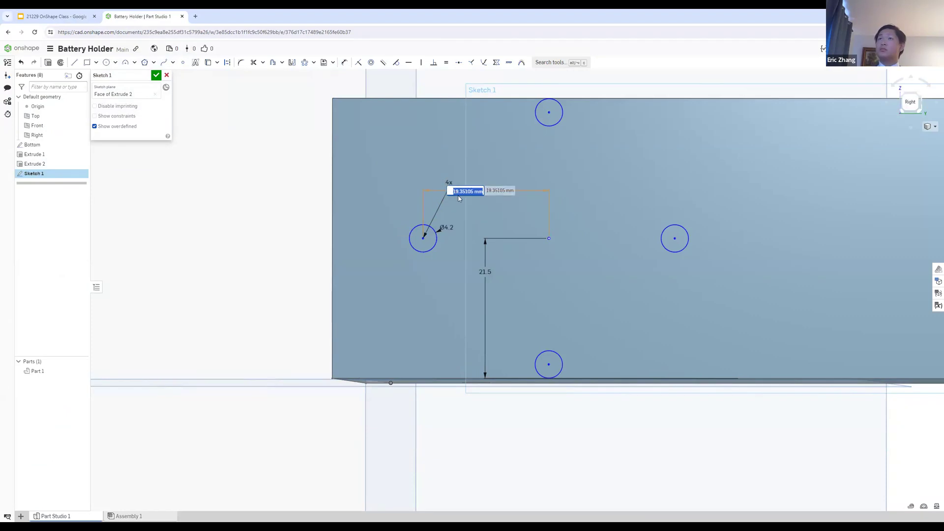
text(16)
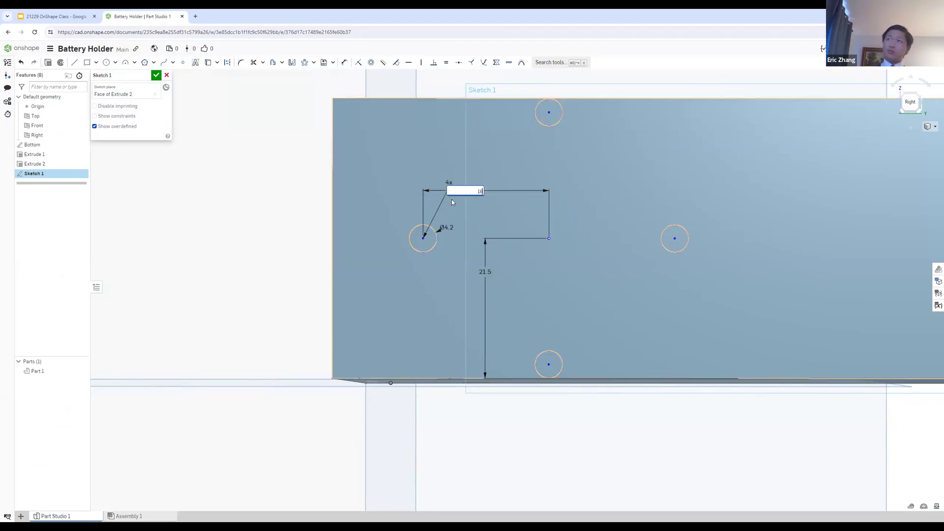
key(Return)
Step: Try dimensioning the vertical distance between the leftmost and lowest circles' centers again and undo it
key(d)
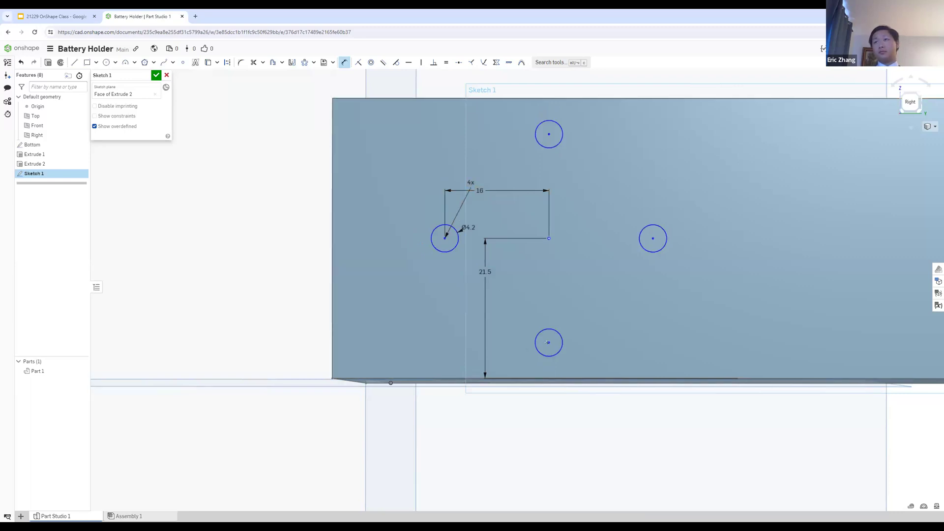
click(445, 239)
click(428, 291)
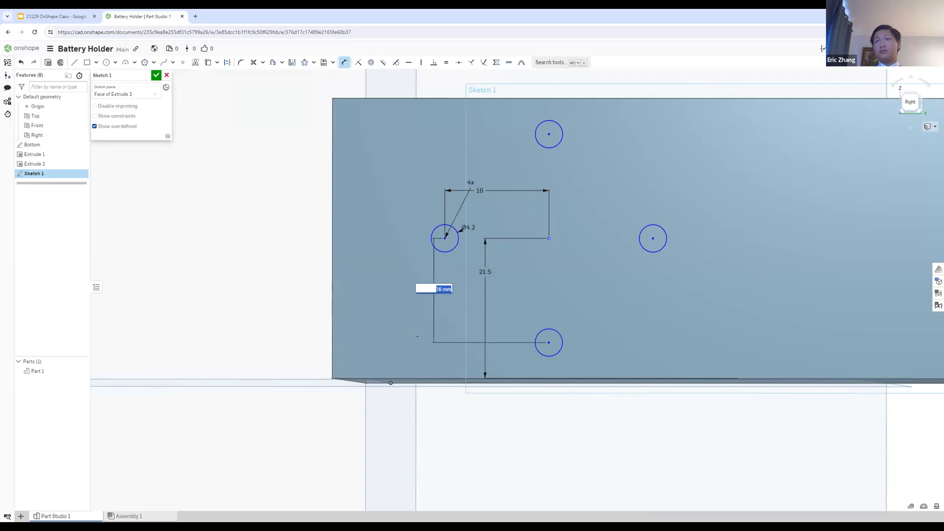
text(18)
key(Return)
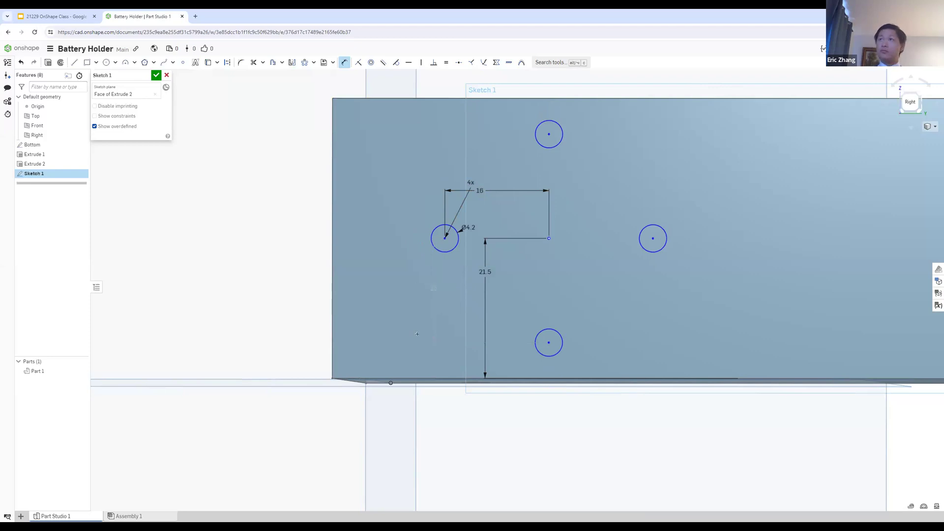
key(Escape)
key(ctrl+z)
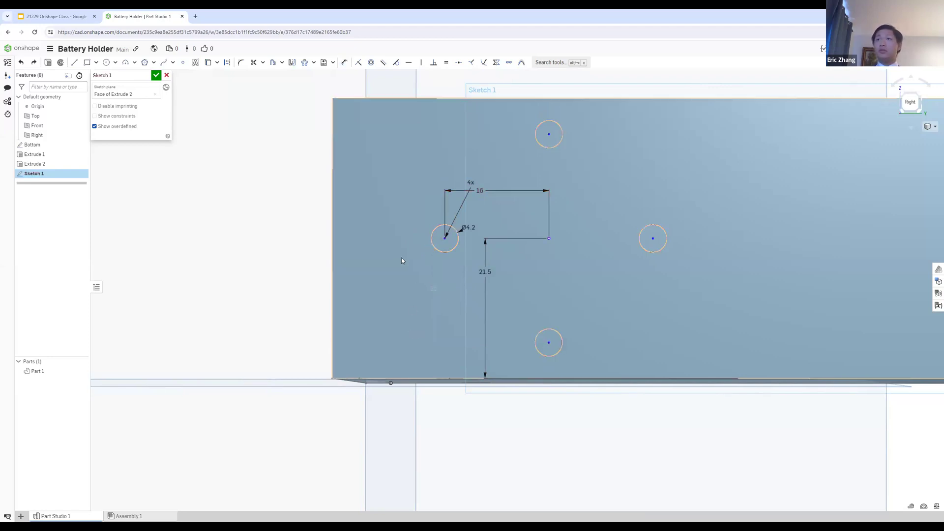
Step: Check the Step 6: Continued slide in Google Slides, and sketch a horizontal line about 56 mm long from the pattern's center point in Onshape
click(54, 17)
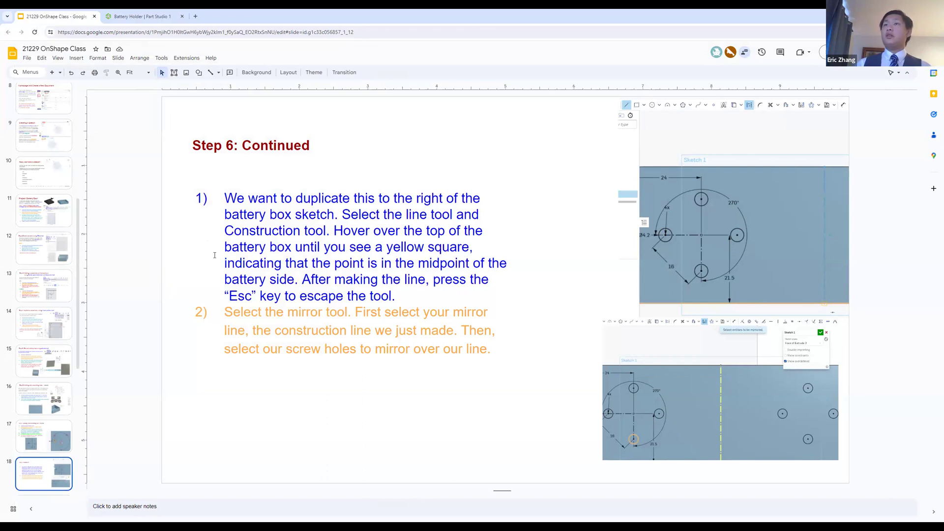
click(143, 16)
click(76, 63)
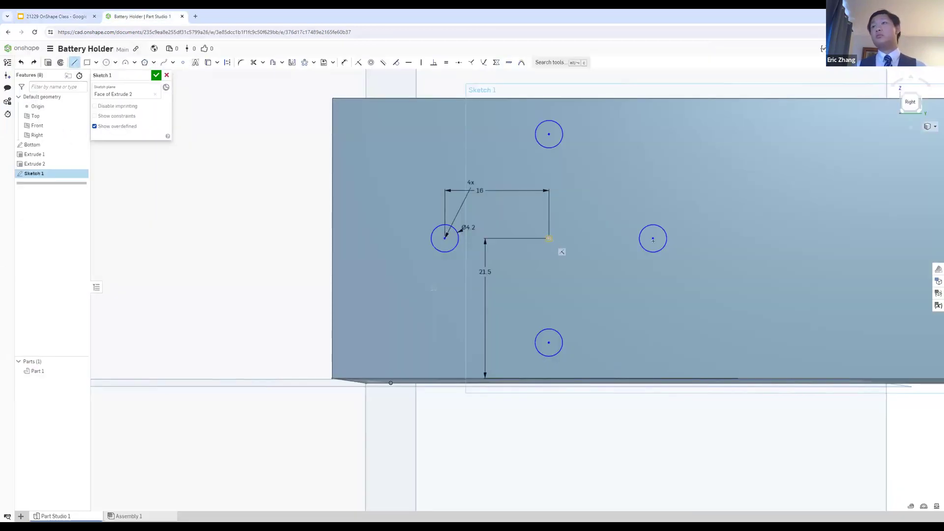
click(549, 239)
scroll(691, 241, up, 3)
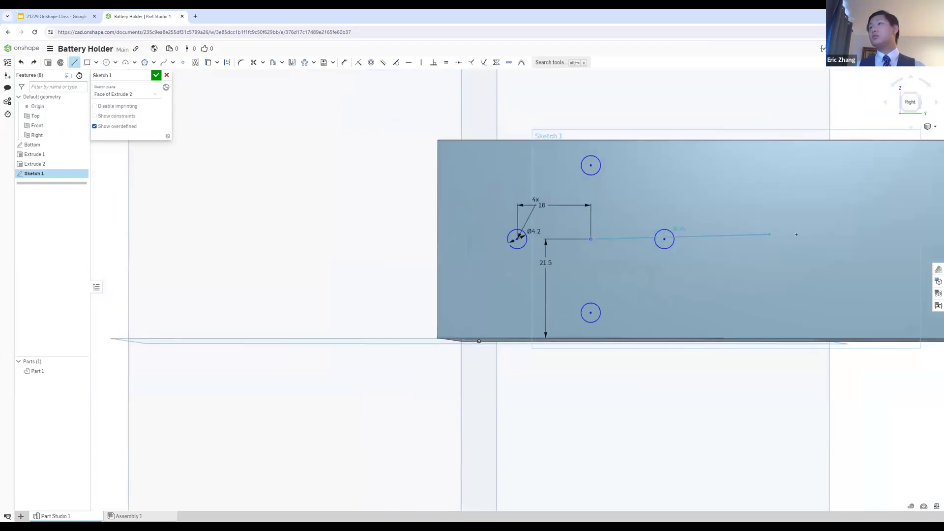
click(850, 239)
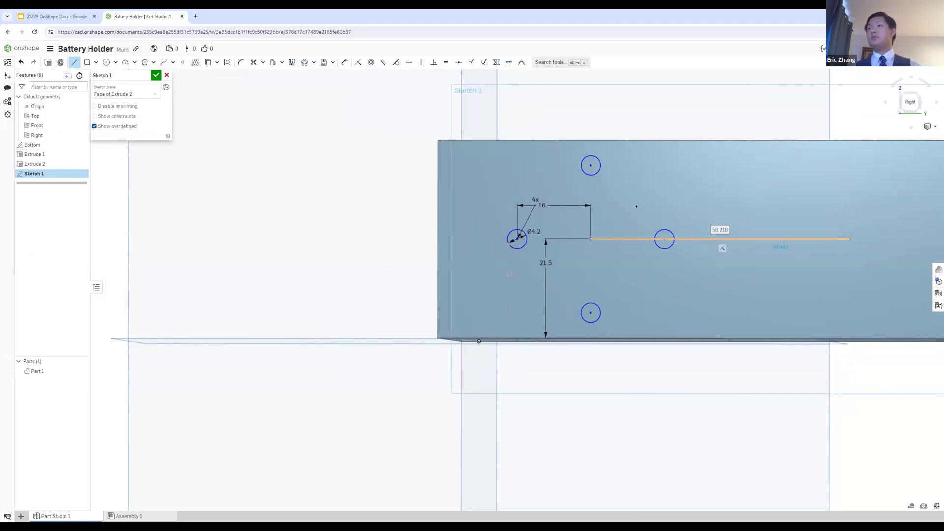
Step: Recheck the mirror line instructions in Google Slides and discard the horizontal line in Onshape
click(73, 16)
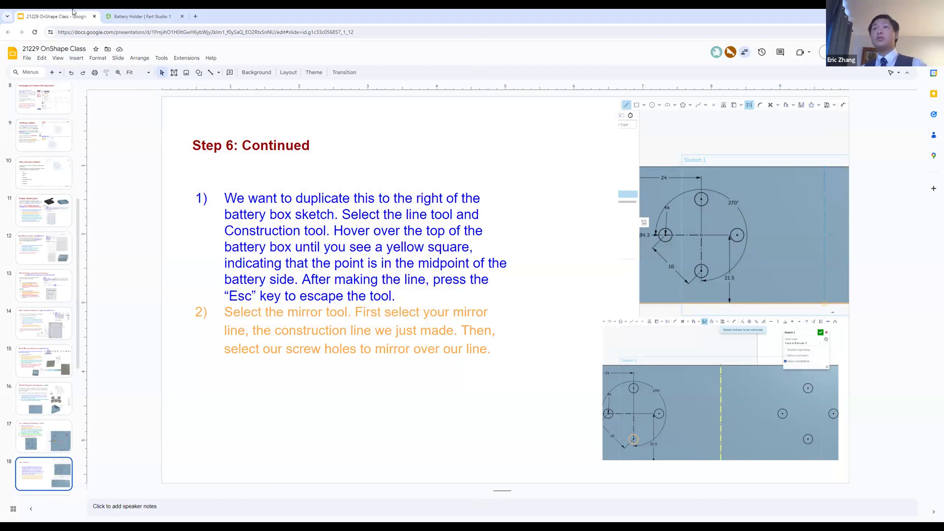
click(143, 16)
key(Escape)
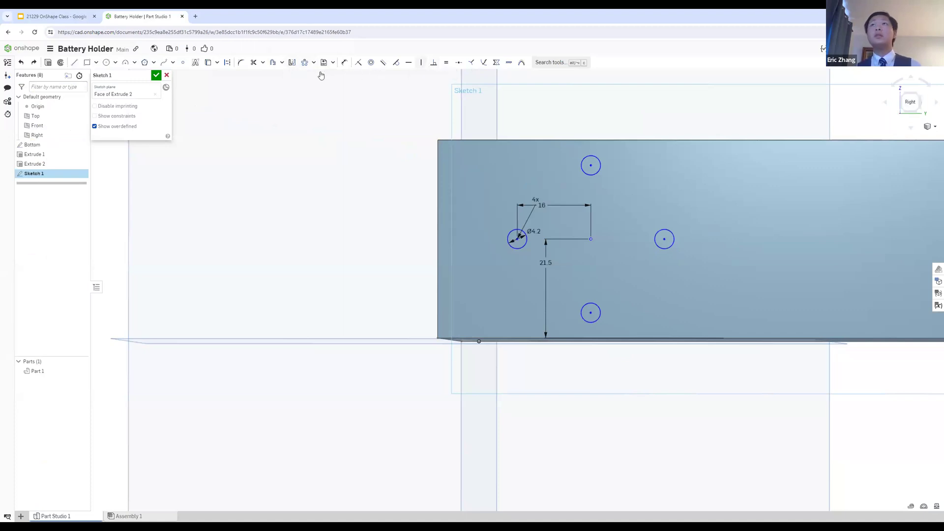
Step: Sketch a vertical line about 43 mm long from the midpoint of the wall's top edge down to its bottom edge
click(182, 62)
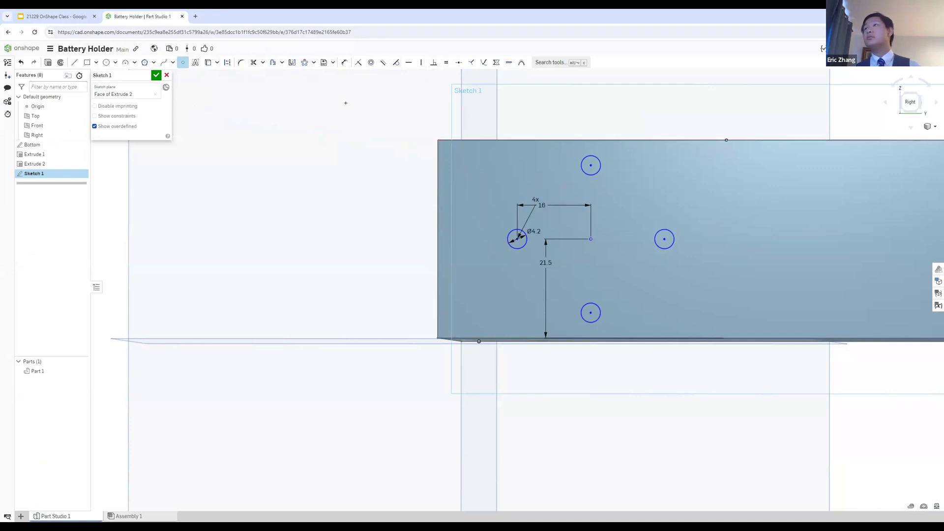
click(75, 62)
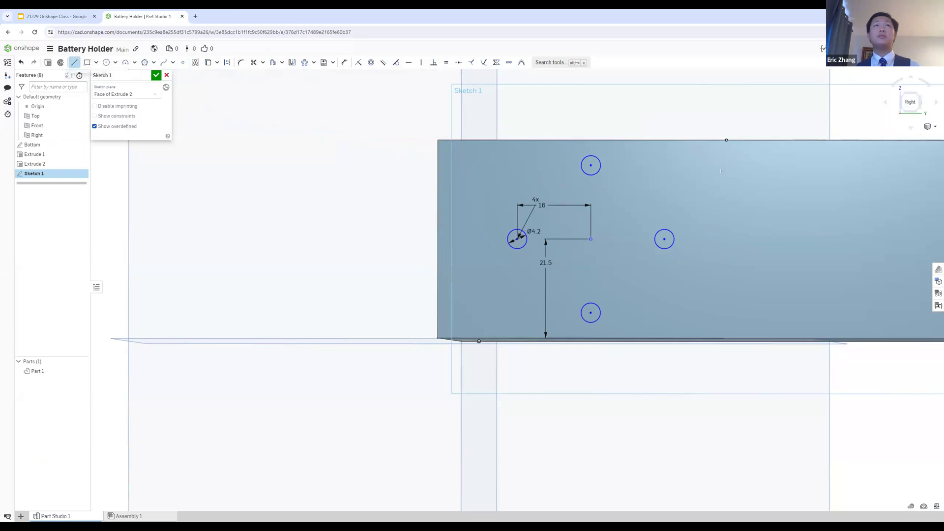
click(726, 140)
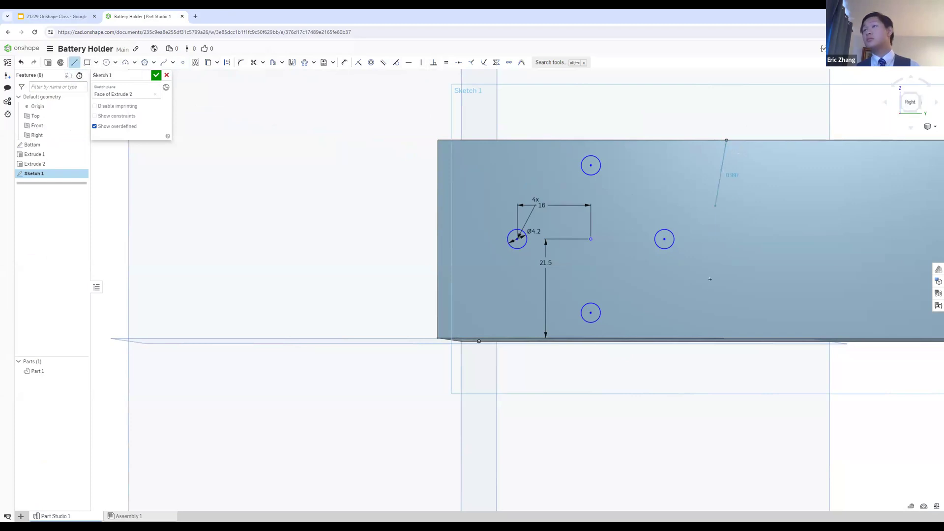
click(726, 334)
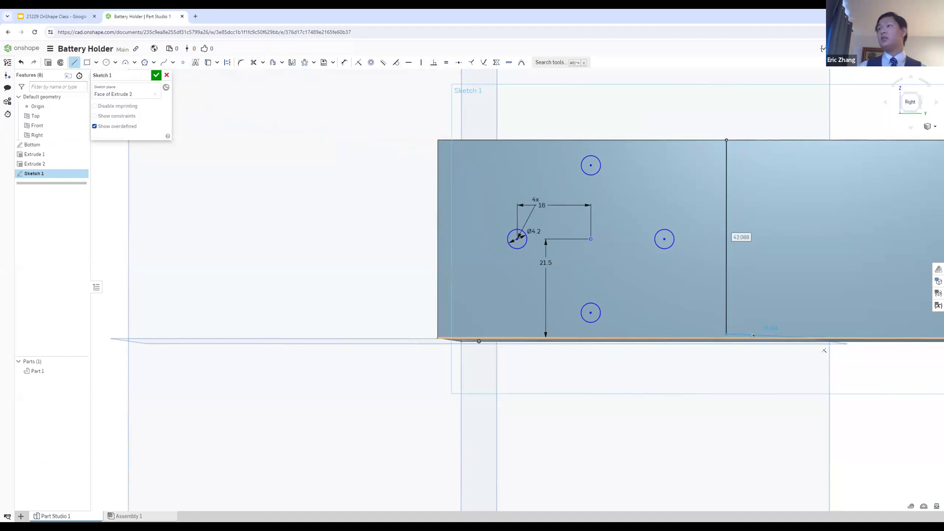
key(Escape)
scroll(734, 334, up, 5)
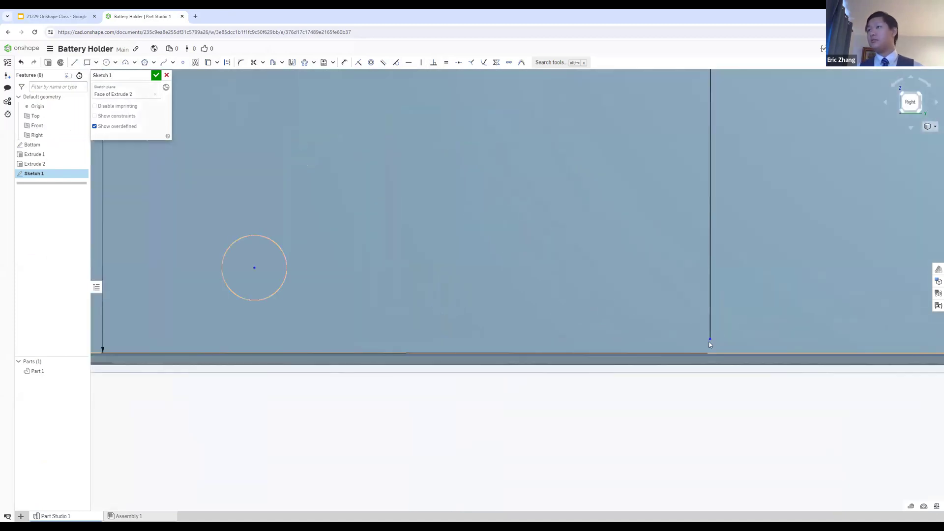
scroll(709, 353, down, 6)
scroll(748, 343, down, 3)
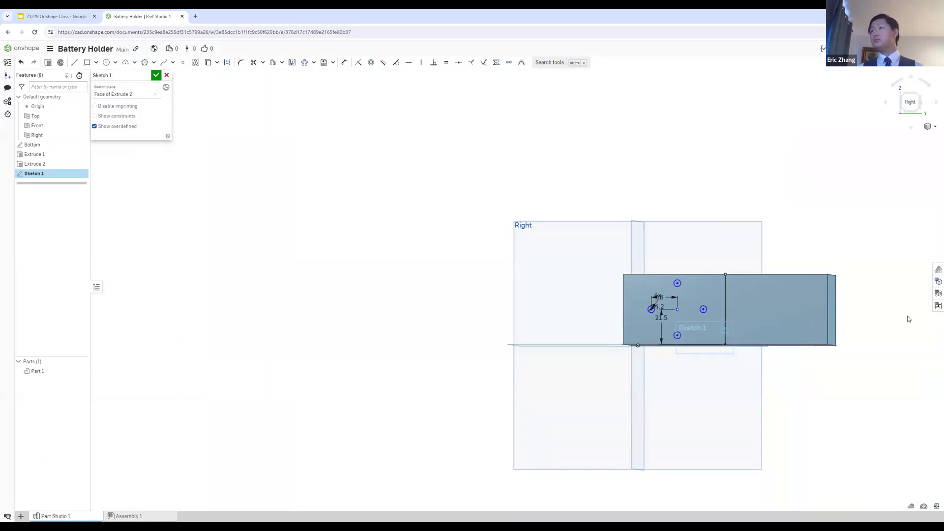
scroll(881, 310, up, 2)
click(905, 102)
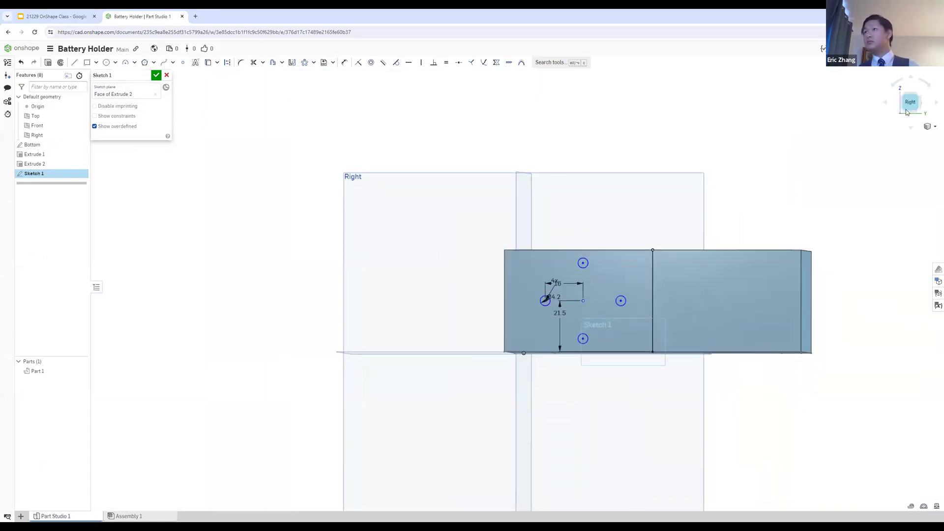
scroll(694, 186, up, 2)
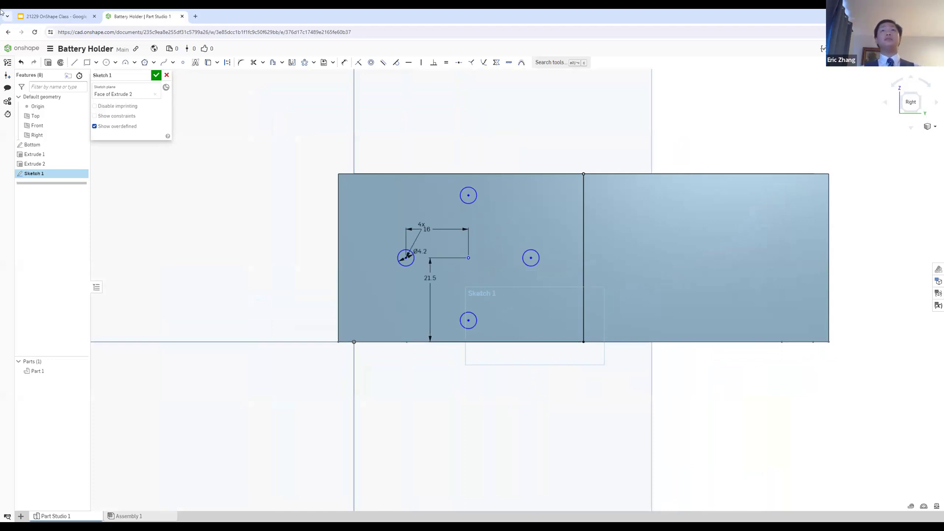
Step: Check the Step 6: Continued slide in Google Slides, and mirror the four hole circles across the vertical midline in Onshape
key(ctrl+Page_Up)
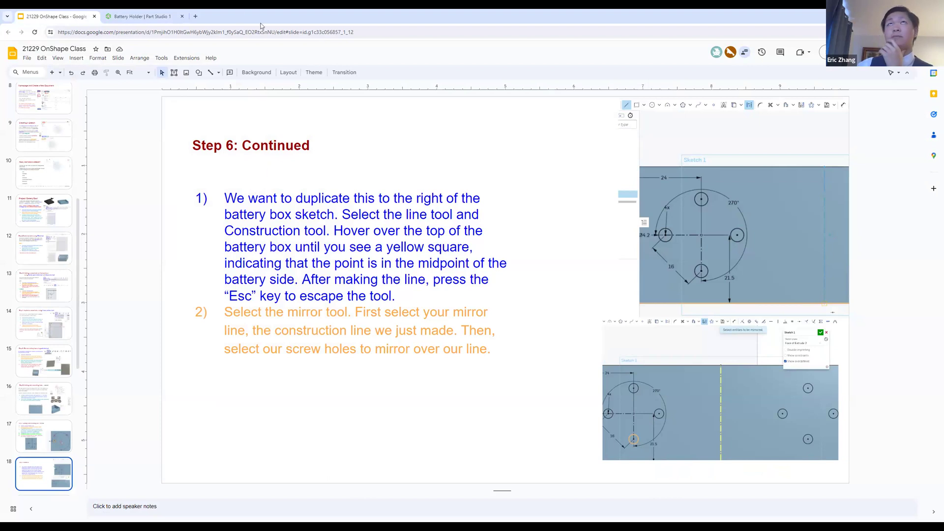
click(167, 17)
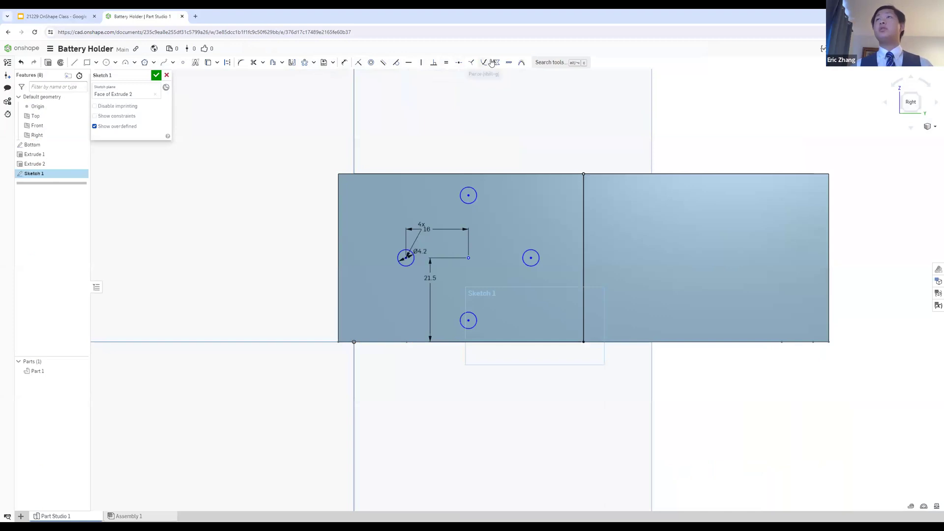
click(550, 62)
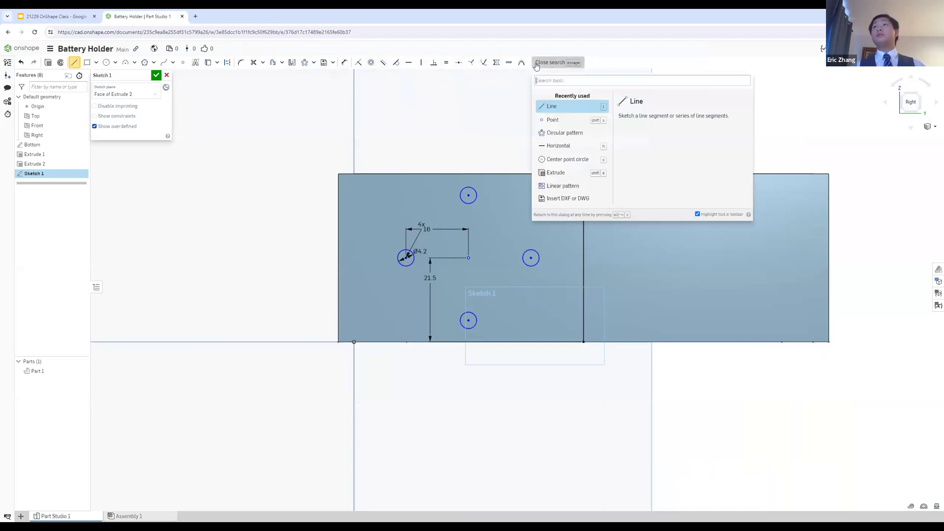
text(mir)
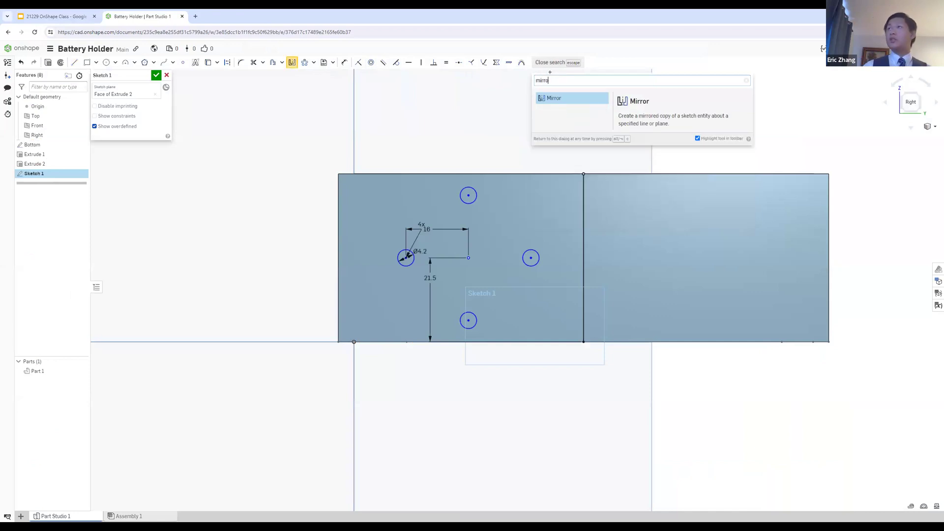
text(ro)
key(Return)
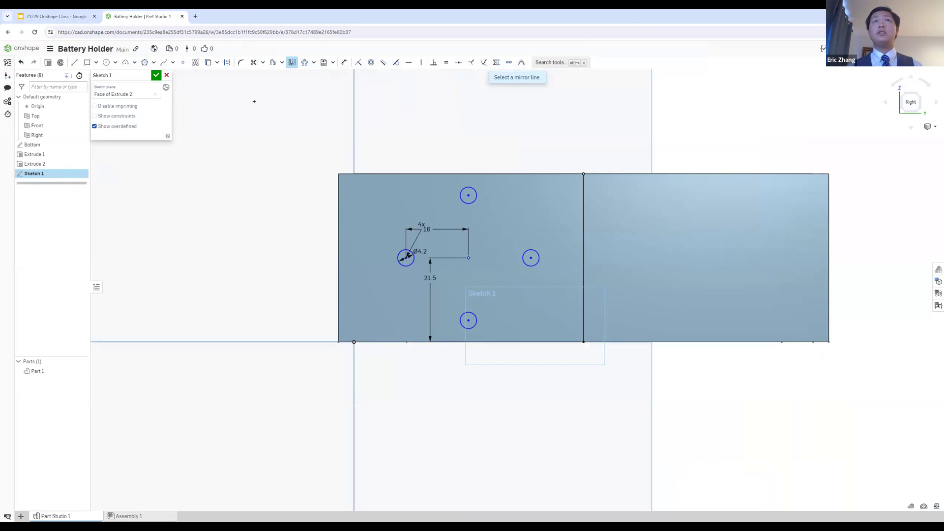
click(583, 239)
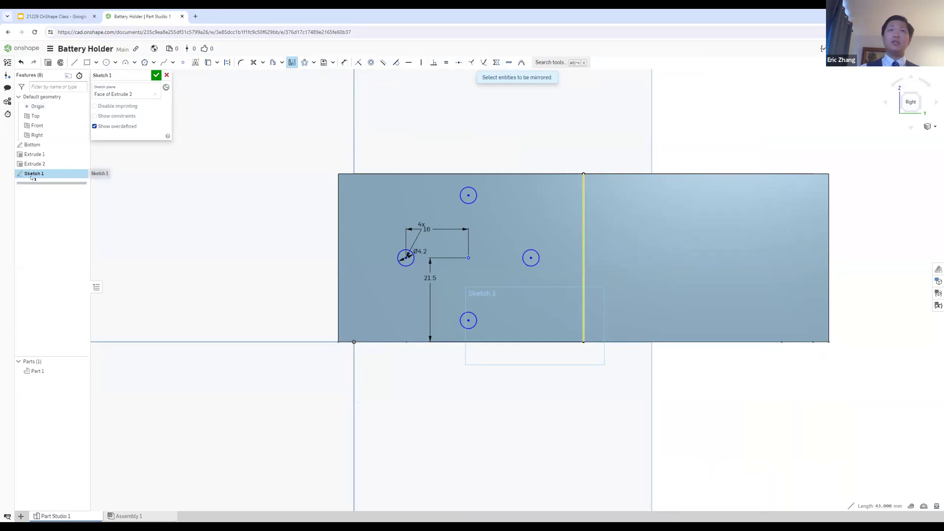
scroll(514, 257, up, 3)
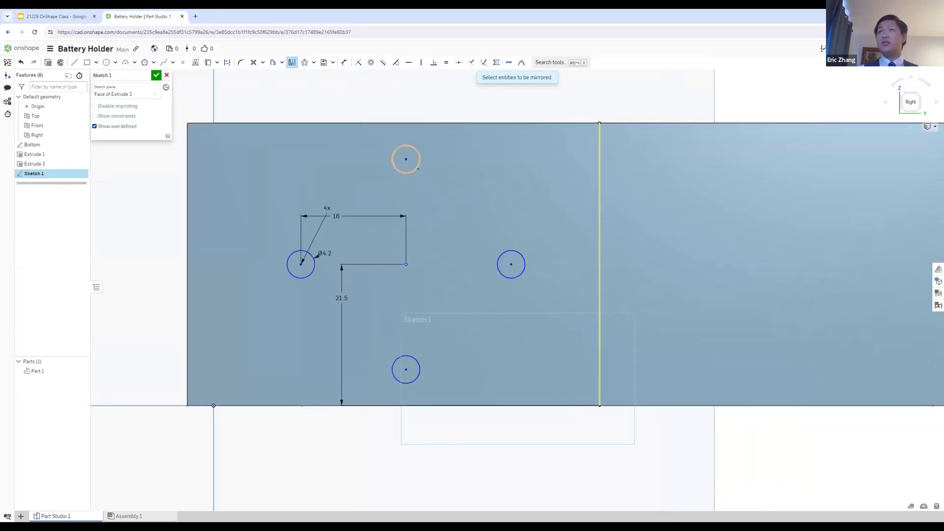
click(301, 278)
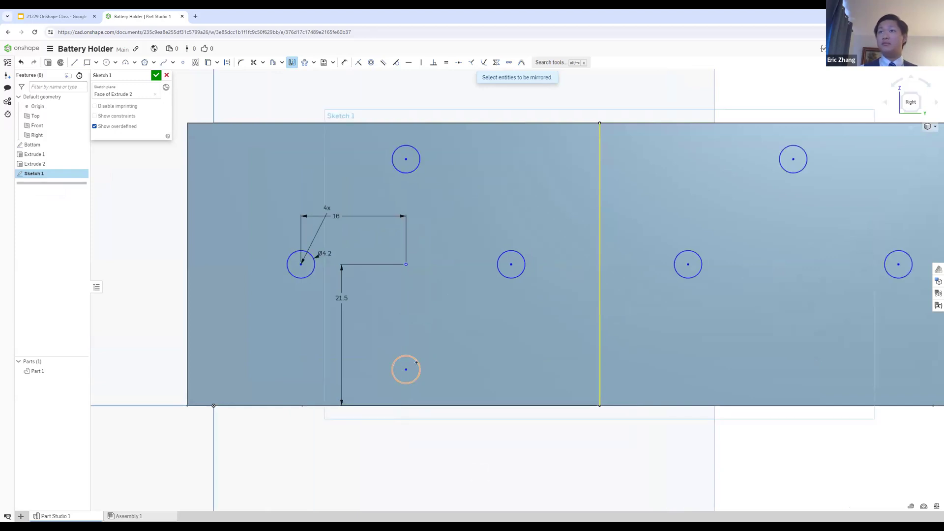
scroll(629, 285, down, 3)
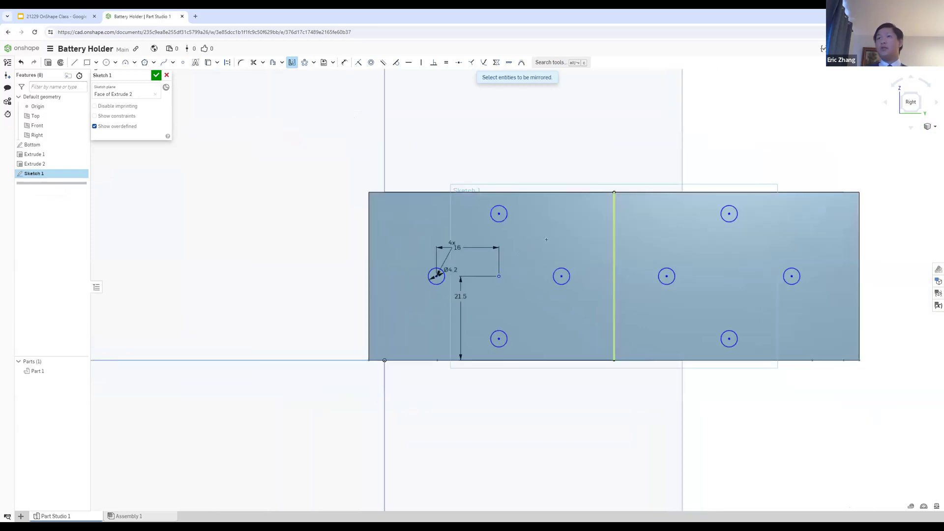
Step: Recheck the mirror instructions in Google Slides and finish the hole pattern sketch in Onshape
click(92, 11)
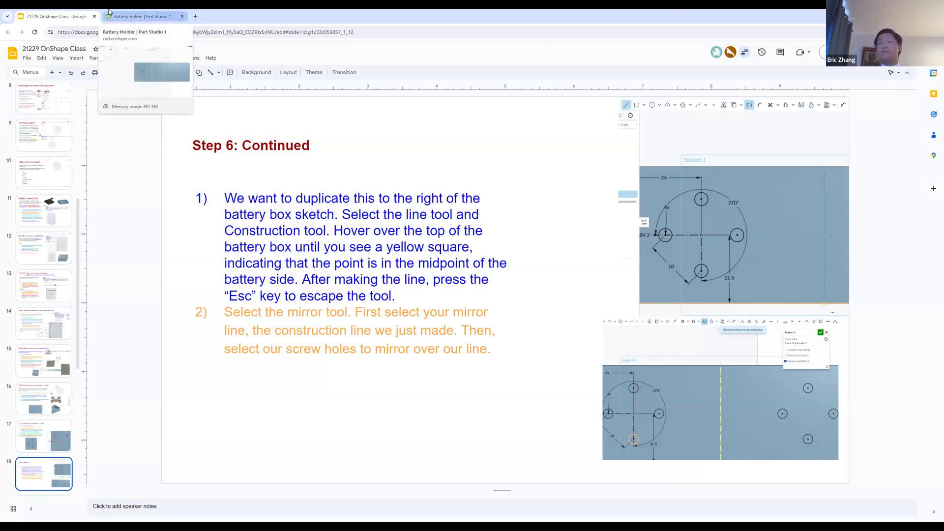
click(127, 16)
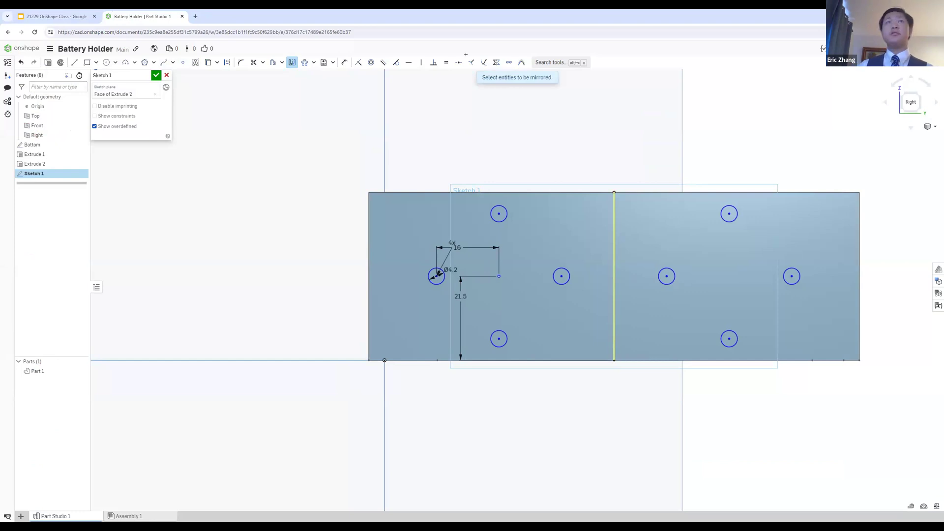
click(157, 76)
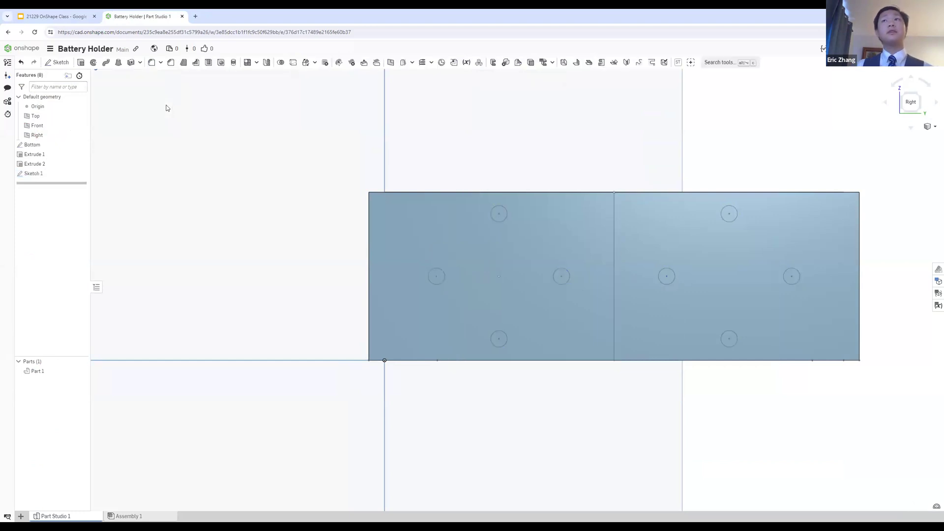
Step: Reopen Sketch 1 and replace the pattern's horizontal dimension with a 16 mm vertical dimension between the leftmost and lowest circles' centers
double_click(47, 178)
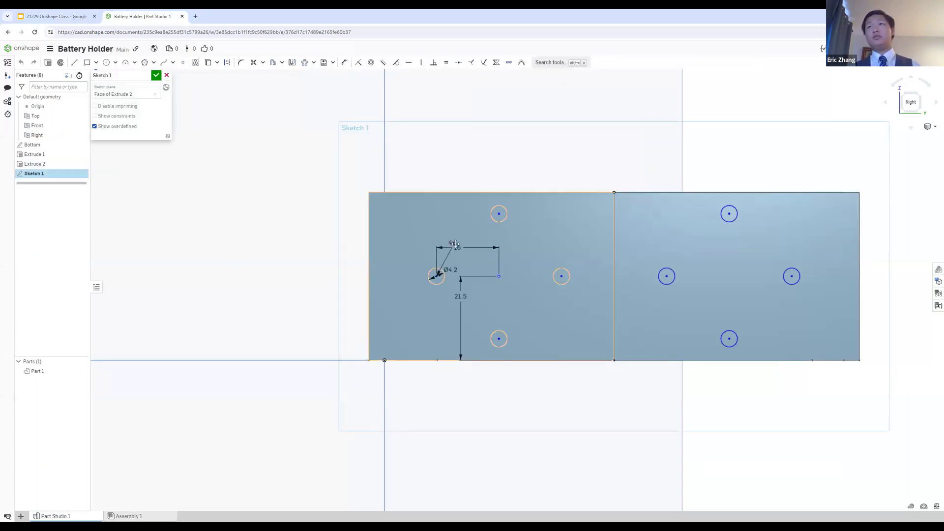
double_click(456, 246)
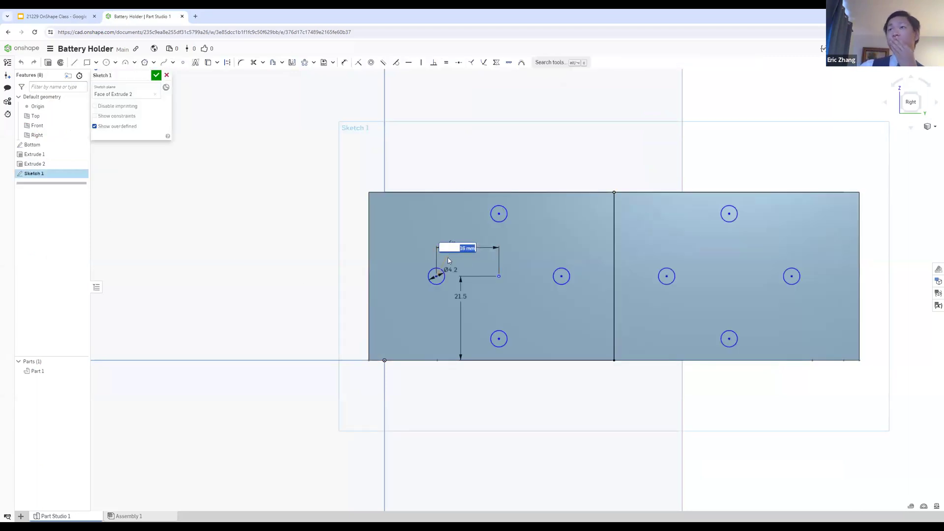
key(BackSpace)
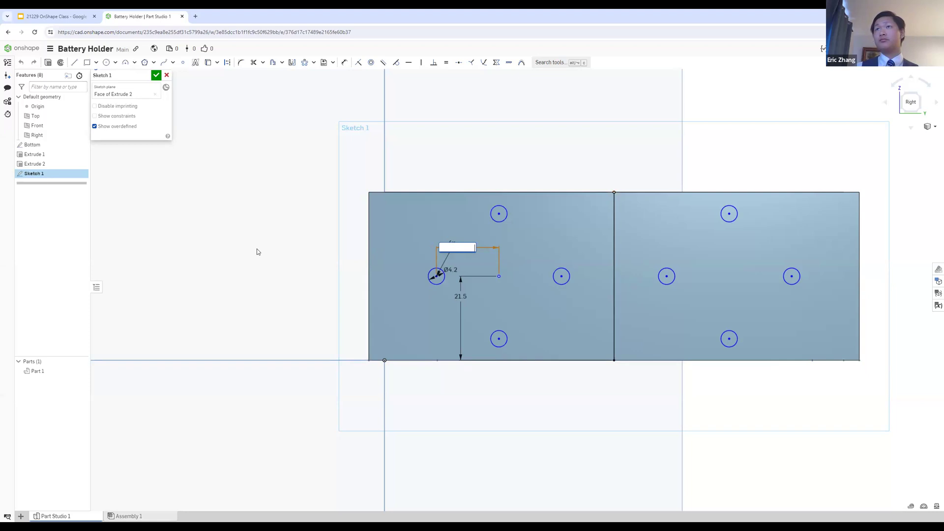
key(ctrl+z)
key(Return)
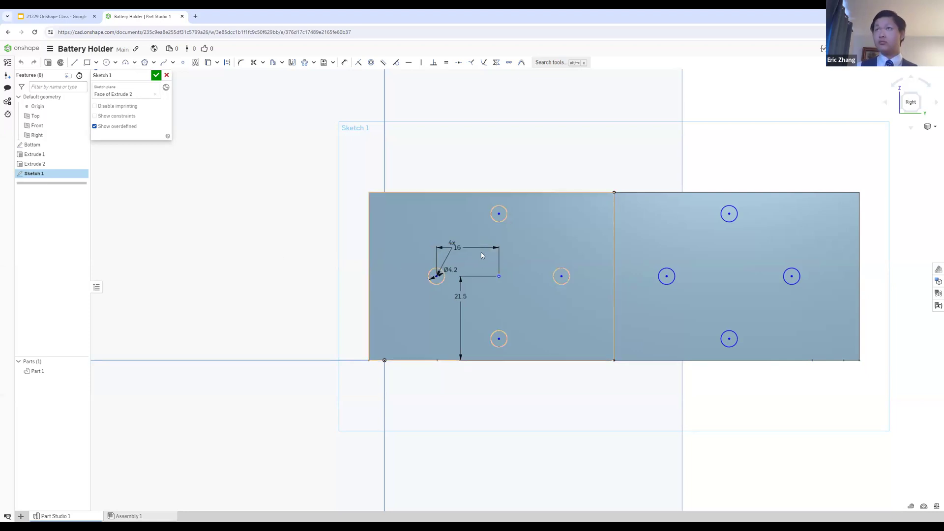
key(Delete)
key(u)
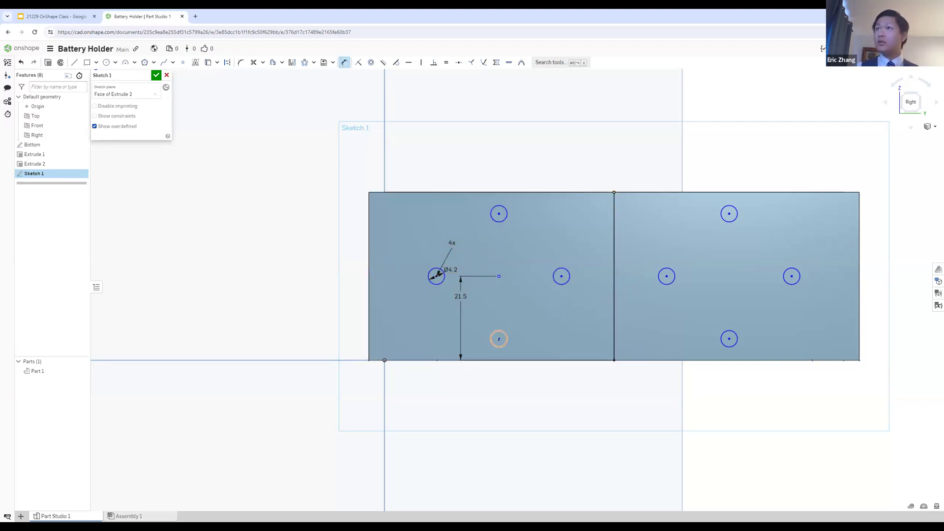
click(499, 338)
click(413, 336)
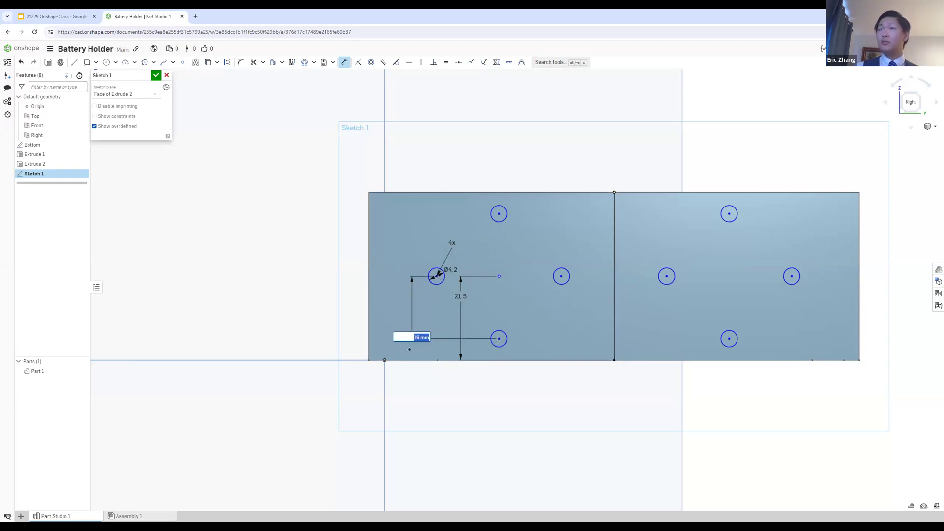
text(16)
key(Return)
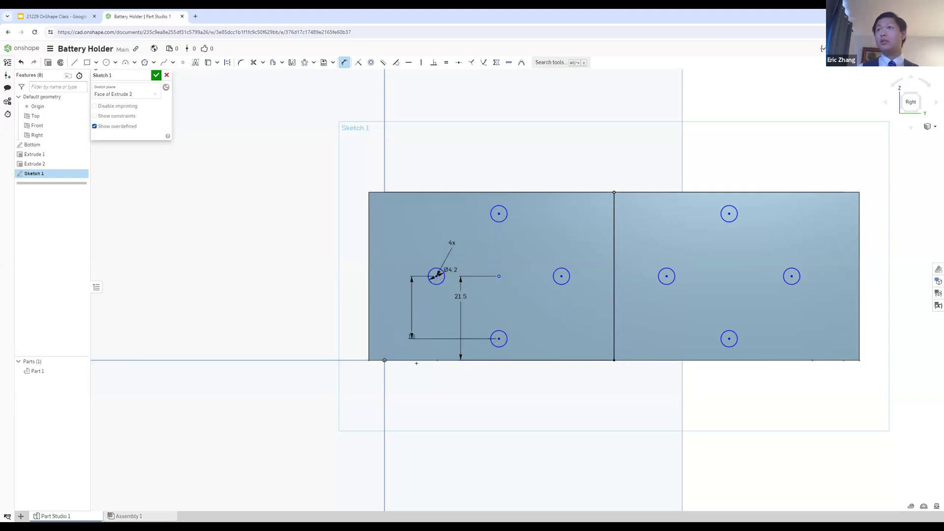
mouse_move(412, 337)
mouse_down()
mouse_move(417, 379)
mouse_move(424, 351)
mouse_up()
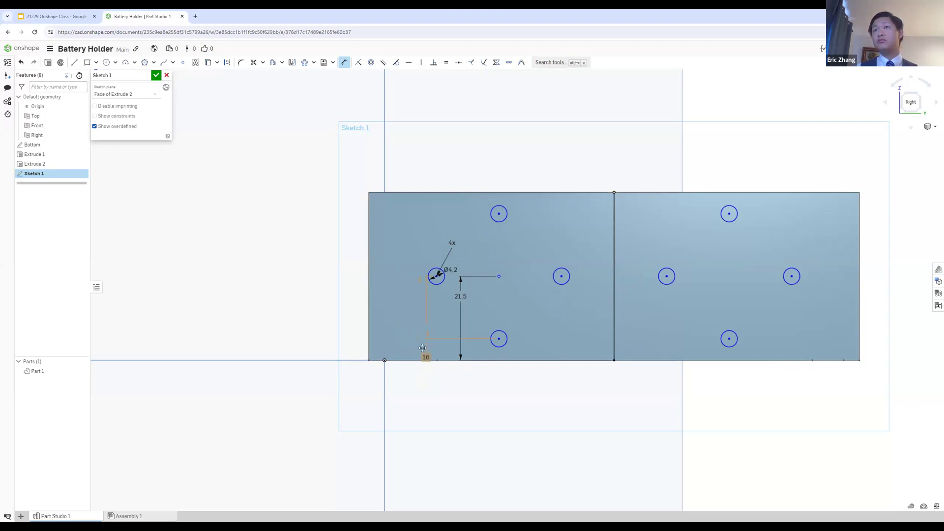
Step: Read the Step 7: Adding slots slide in Google Slides and return to the Battery Holder sketch in Onshape
click(74, 17)
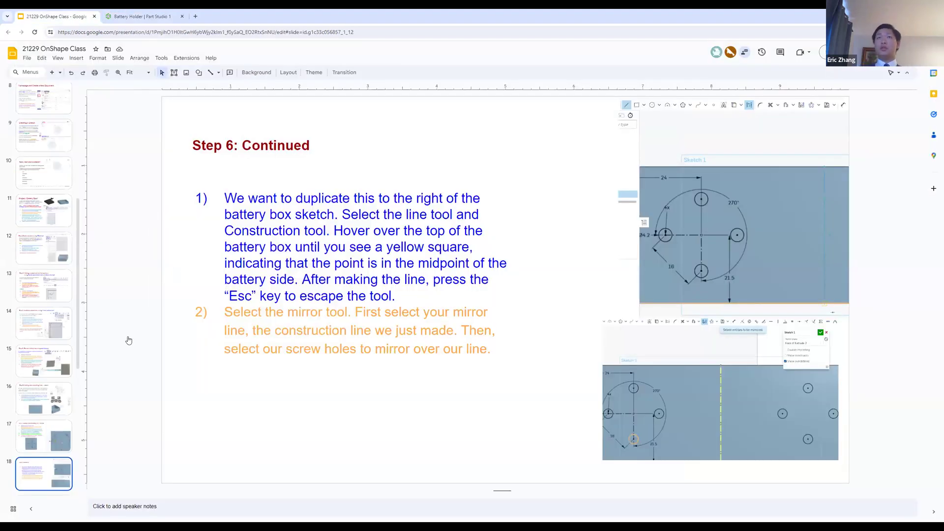
key(Down)
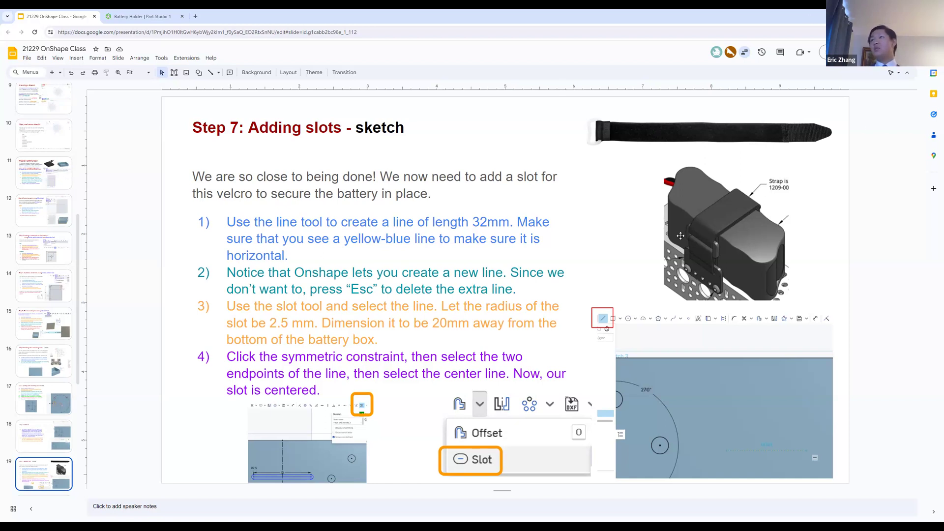
scroll(733, 208, up, 1)
scroll(740, 240, down, 1)
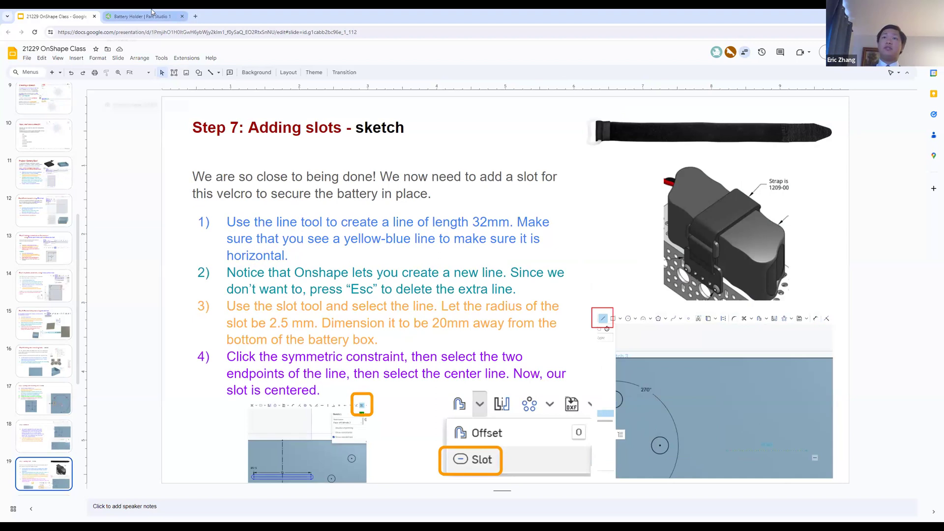
mouse_move(151, 12)
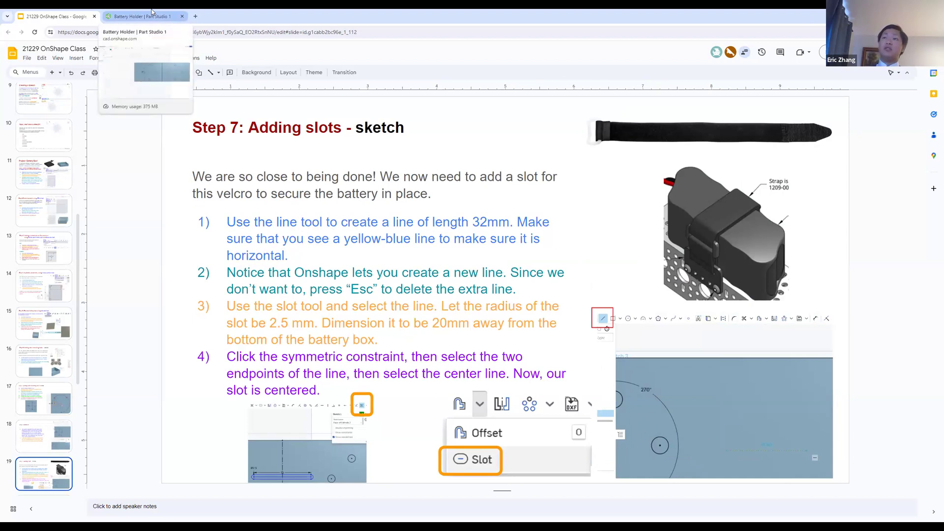
click(151, 12)
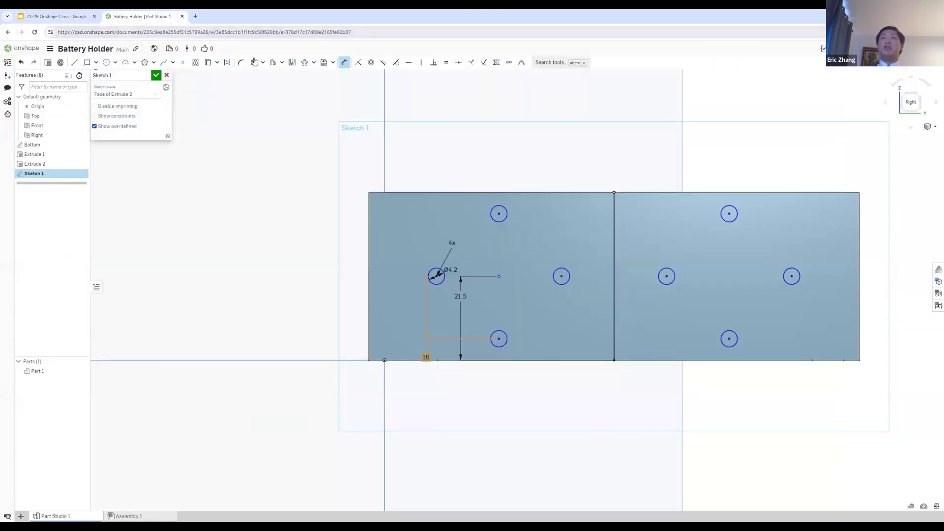
Step: Sketch a horizontal line about 21 mm long across the vertical midline near the wall's upper edge and delete it
click(75, 62)
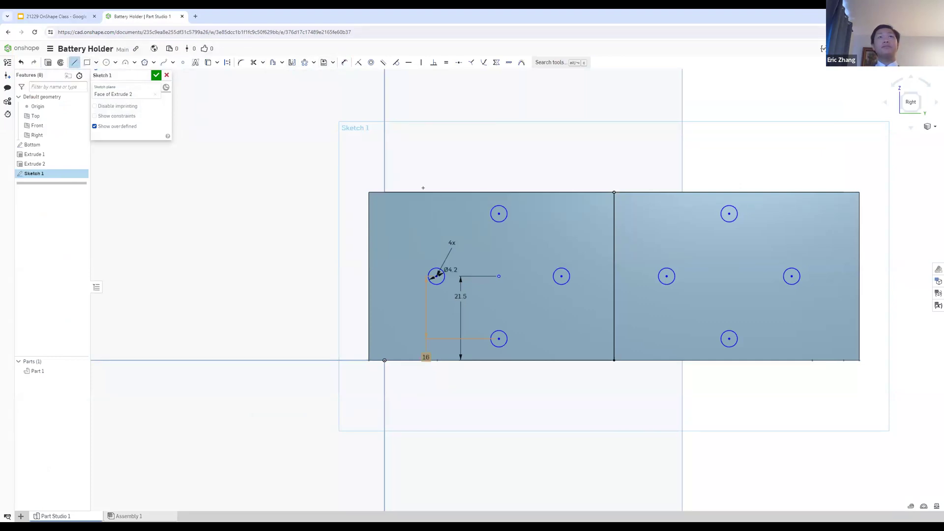
click(572, 227)
click(655, 227)
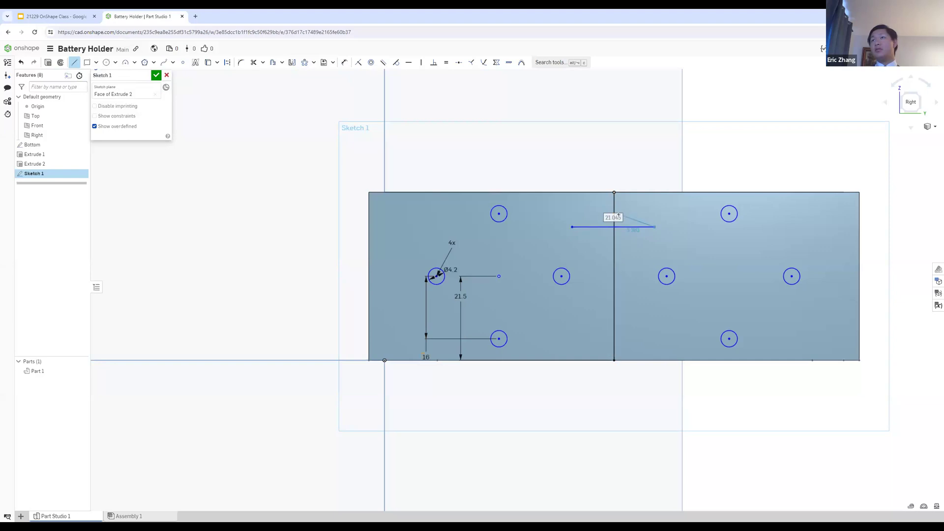
key(Escape)
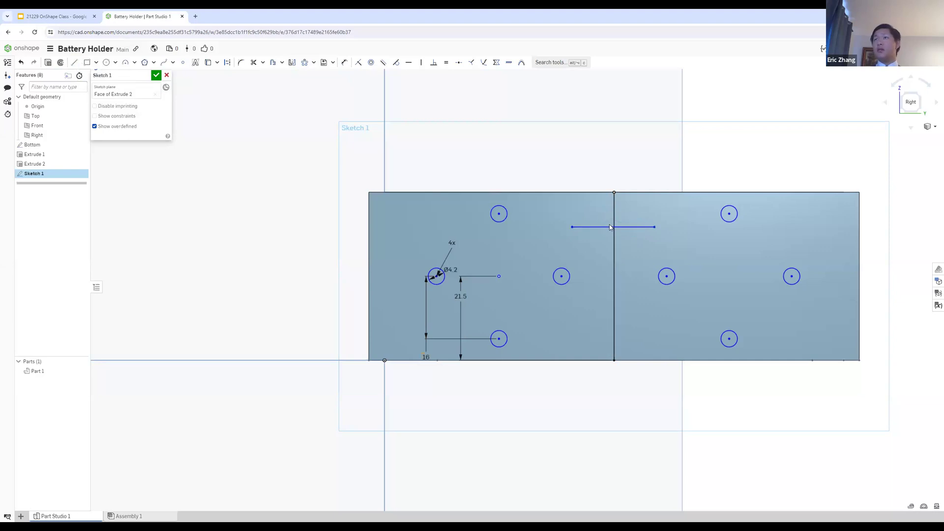
click(608, 227)
key(Delete)
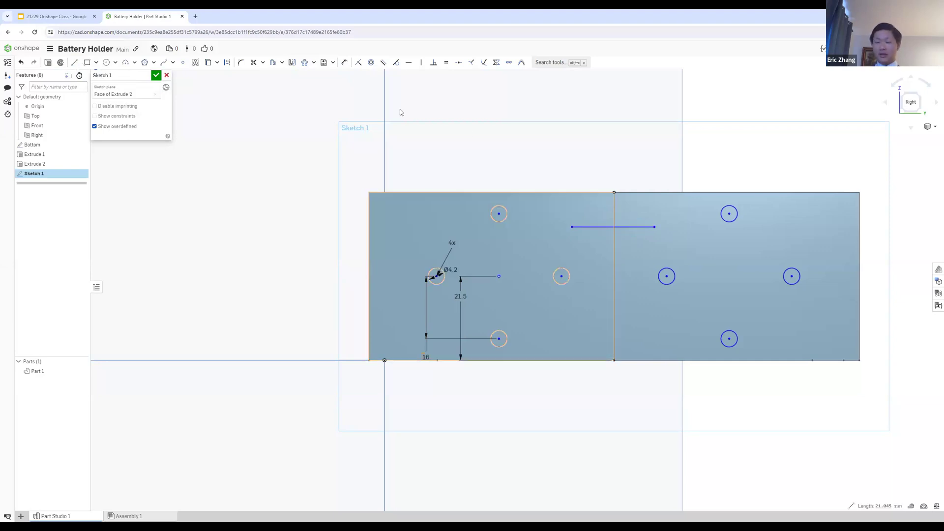
Step: Sketch a horizontal line about 28 mm long across the vertical midline near the wall's upper edge and shift it slightly down
click(74, 62)
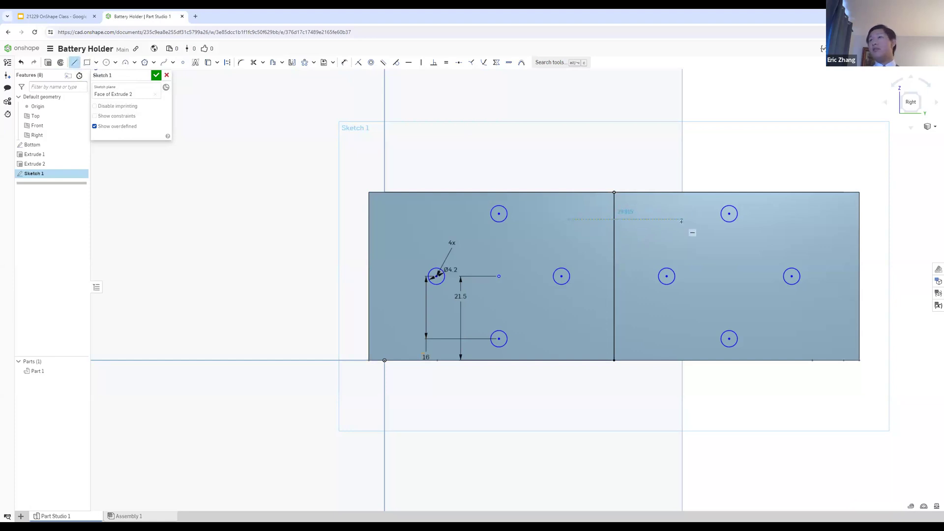
scroll(681, 221, up, 6)
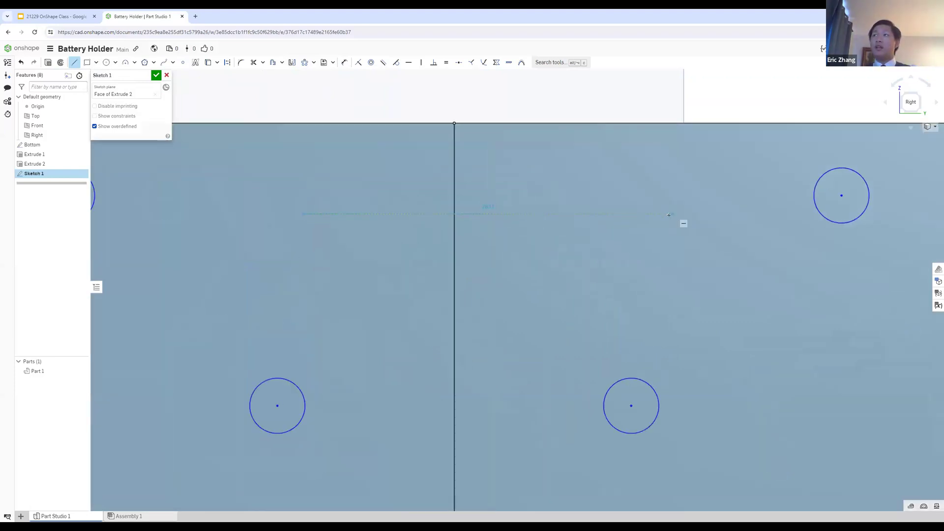
click(668, 215)
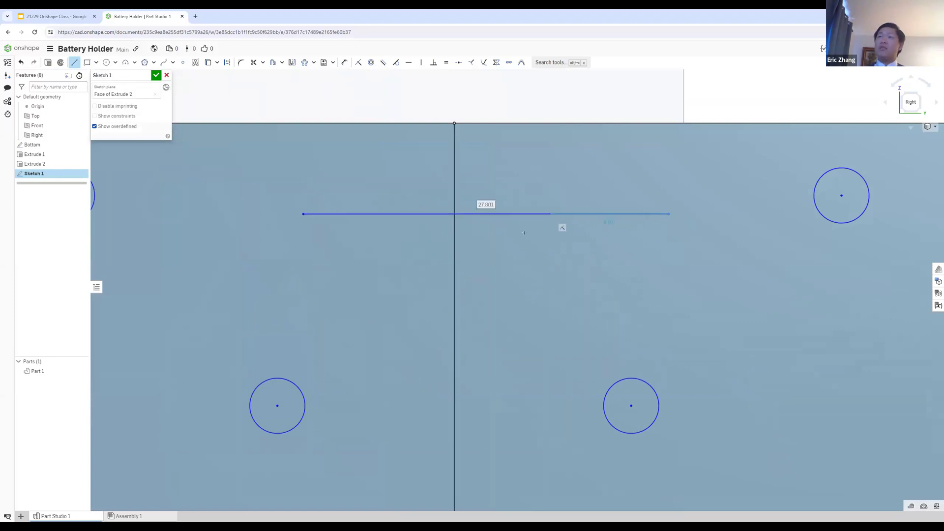
key(Escape)
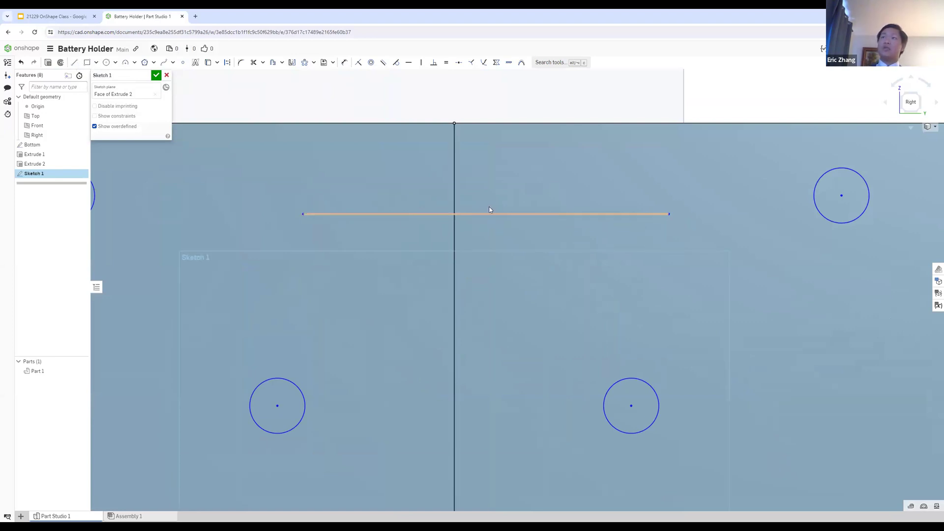
click(483, 217)
drag(492, 214, 489, 217)
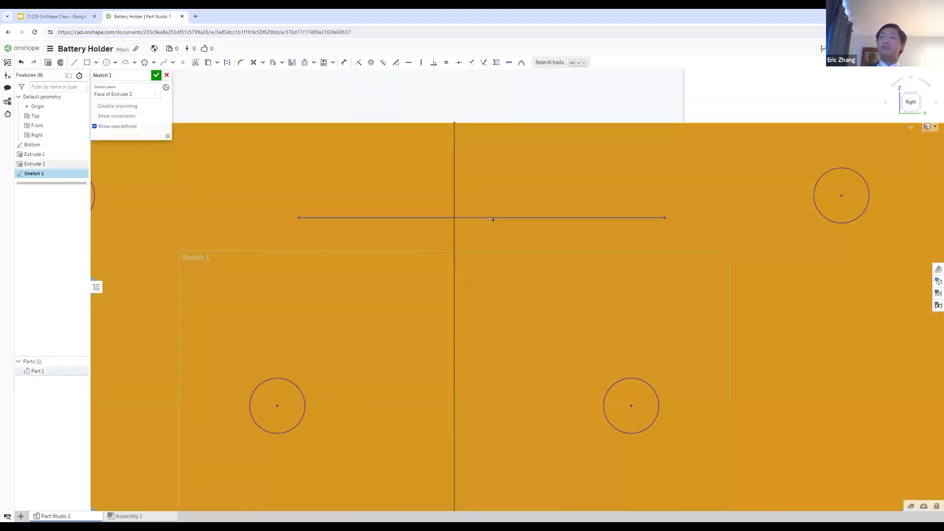
Step: Dimension the horizontal line's length to 32 mm
click(494, 89)
key(d)
click(524, 192)
click(517, 166)
text(32)
key(Return)
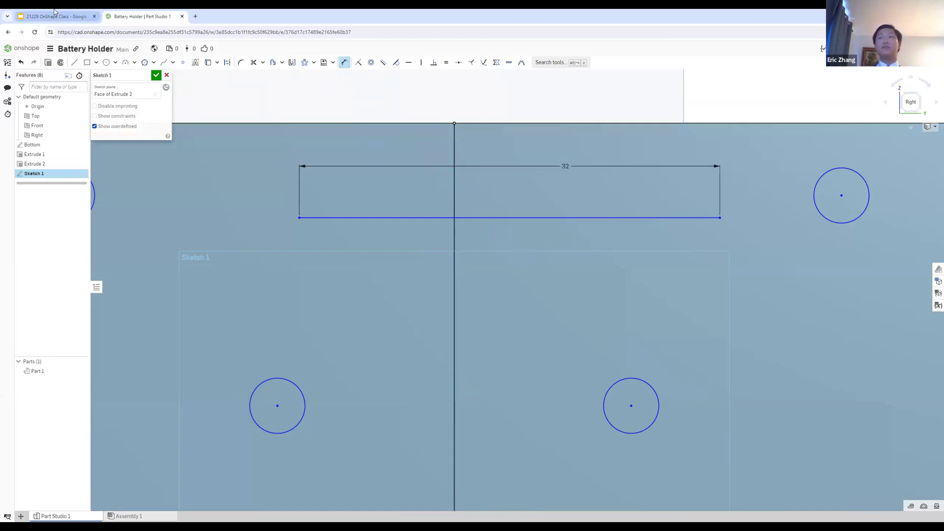
Step: Check the slot instructions on the Step 7 slide in Google Slides and switch back to the Onshape sketch
click(54, 15)
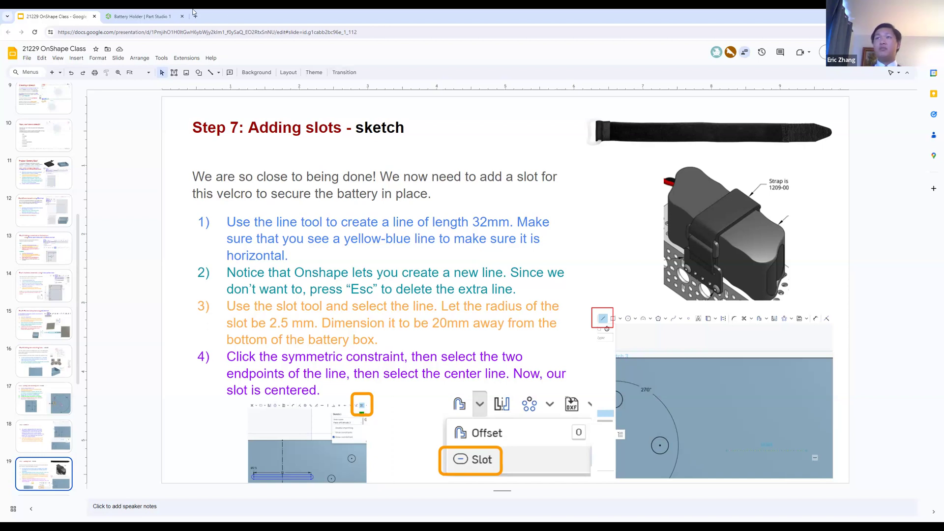
click(140, 17)
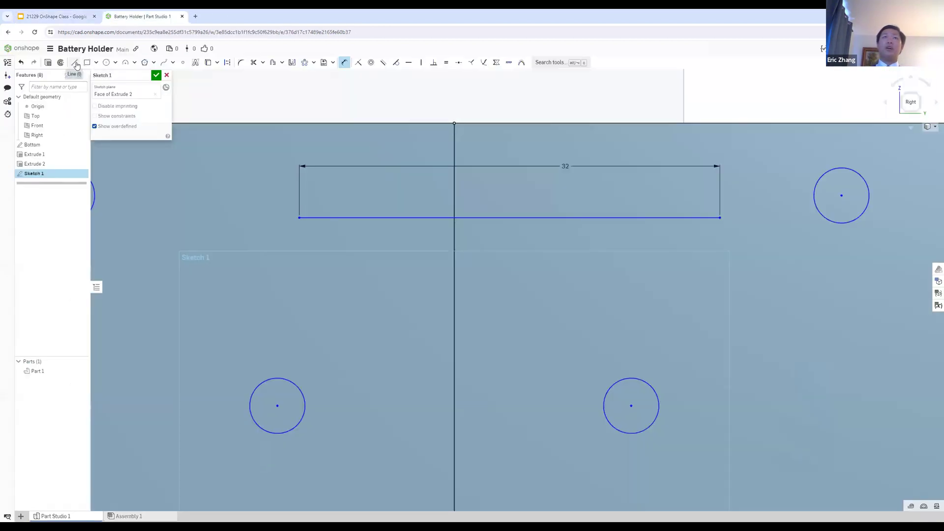
click(55, 16)
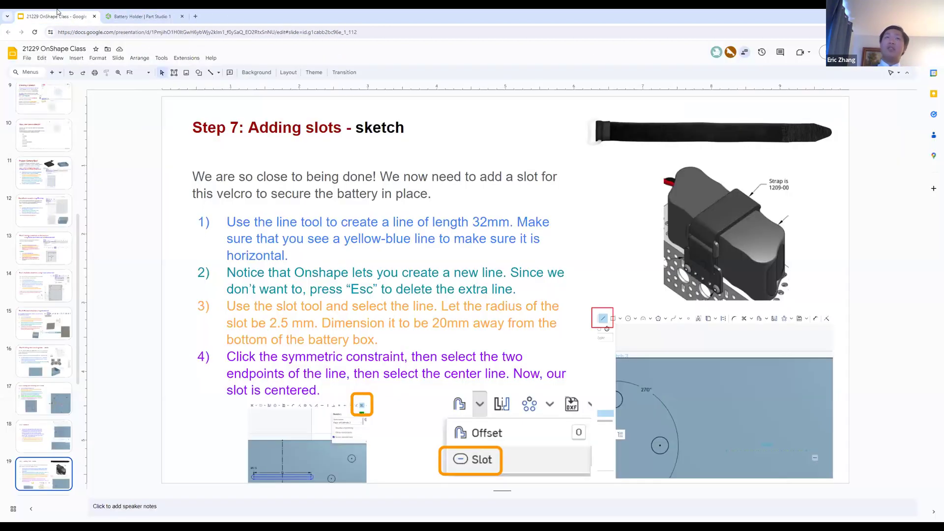
click(143, 16)
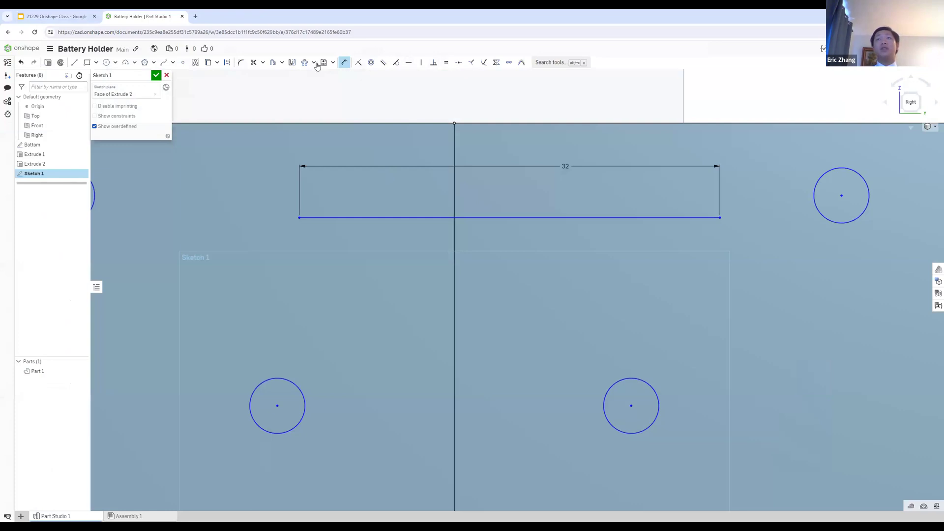
Step: Try to create a 2.5 mm slot around the 32 mm horizontal line
click(283, 62)
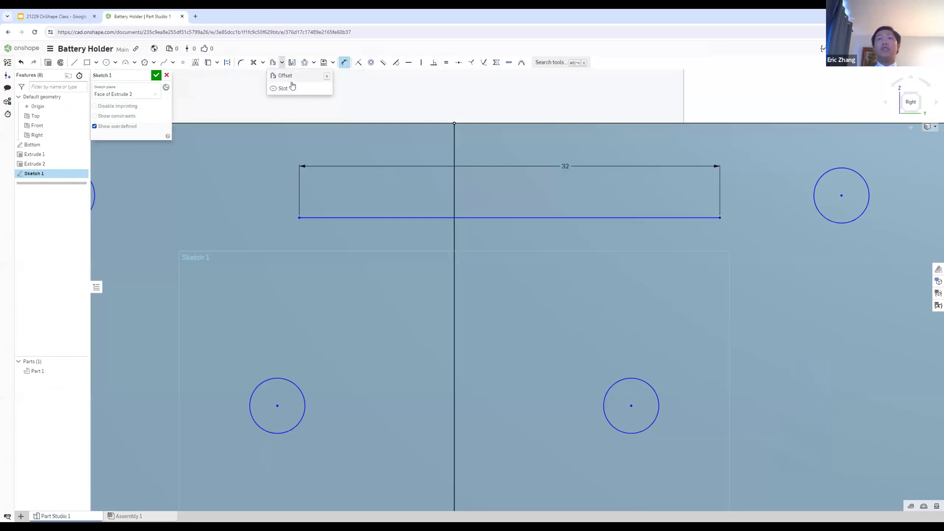
click(297, 89)
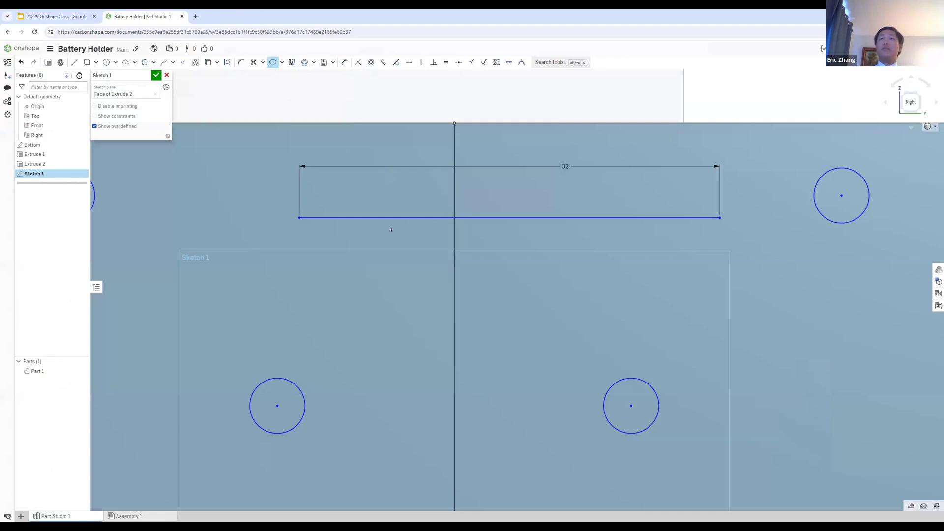
click(416, 218)
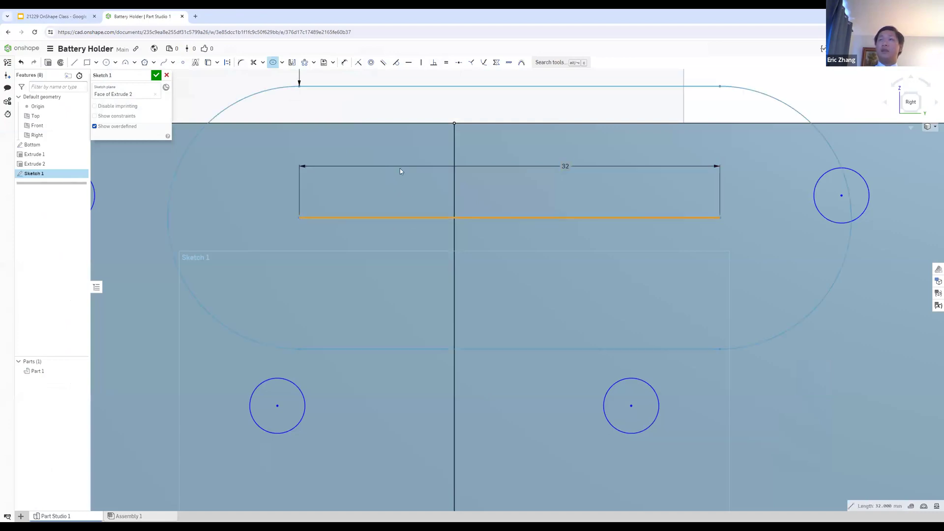
scroll(298, 86, down, 5)
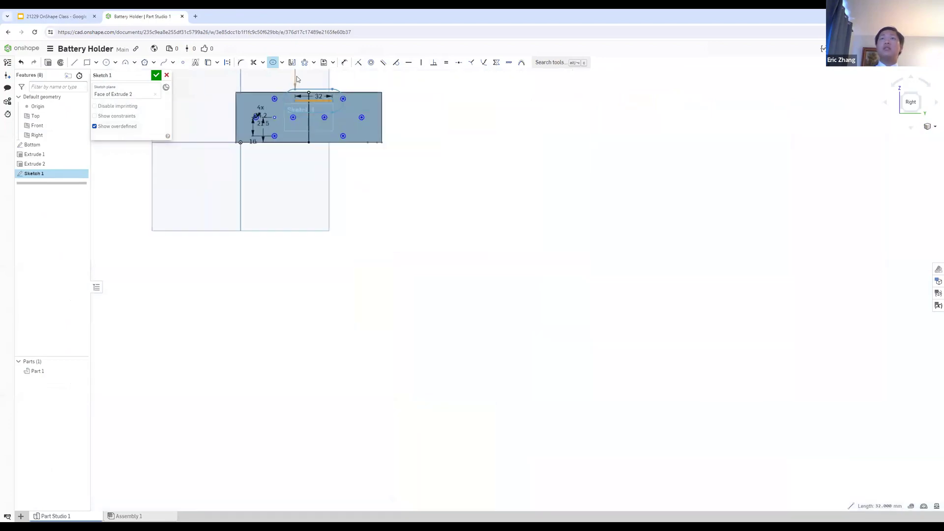
scroll(293, 109, down, 3)
middle_drag(375, 98, 438, 231)
scroll(376, 212, up, 4)
double_click(336, 215)
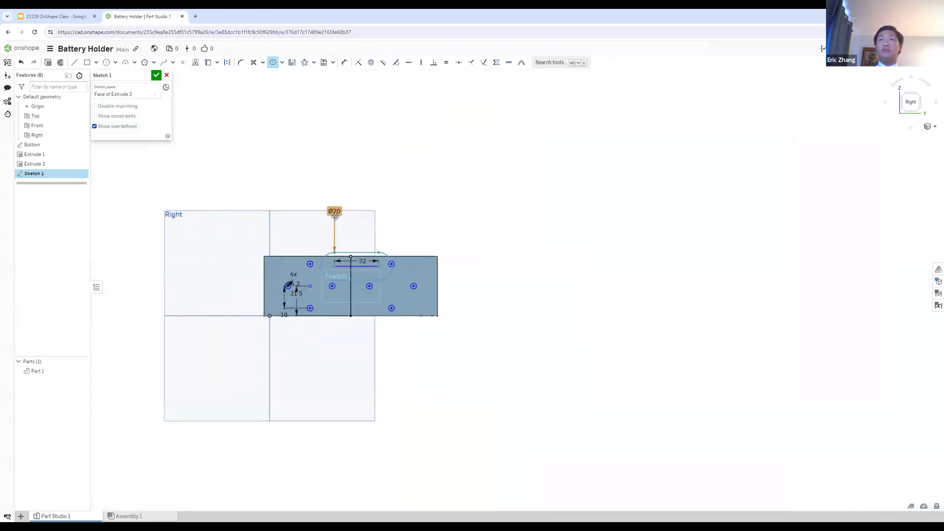
text(2.5)
key(Return)
scroll(389, 248, up, 4)
key(d)
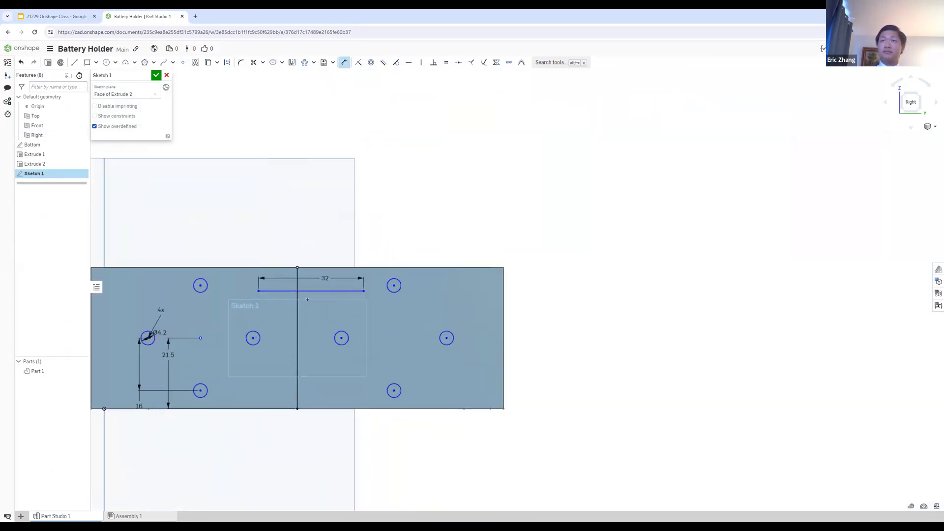
scroll(325, 264, up, 3)
scroll(325, 284, up, 2)
key(ctrl+z)
key(ctrl+y)
Step: Create a slot around the 32 mm horizontal line and set its diameter to 2.5 mm
click(273, 62)
click(300, 281)
click(302, 179)
scroll(212, 105, down, 5)
scroll(210, 106, down, 2)
double_click(237, 80)
text(25)
key(Return)
scroll(217, 162, up, 3)
key(u)
click(349, 184)
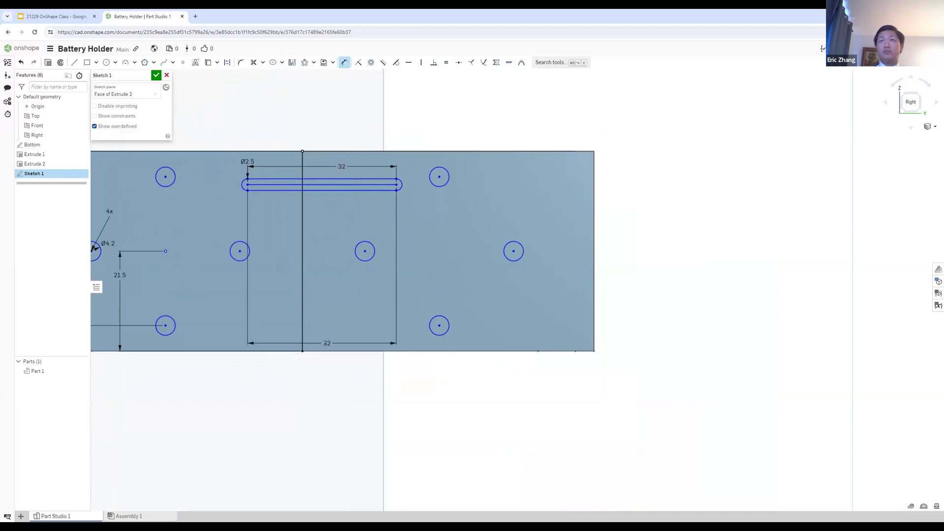
key(Escape)
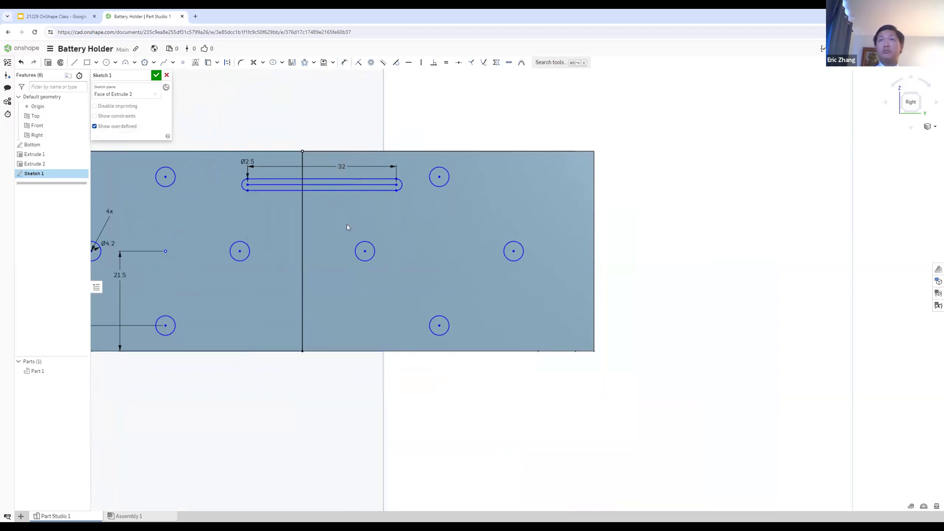
click(344, 62)
scroll(337, 157, up, 3)
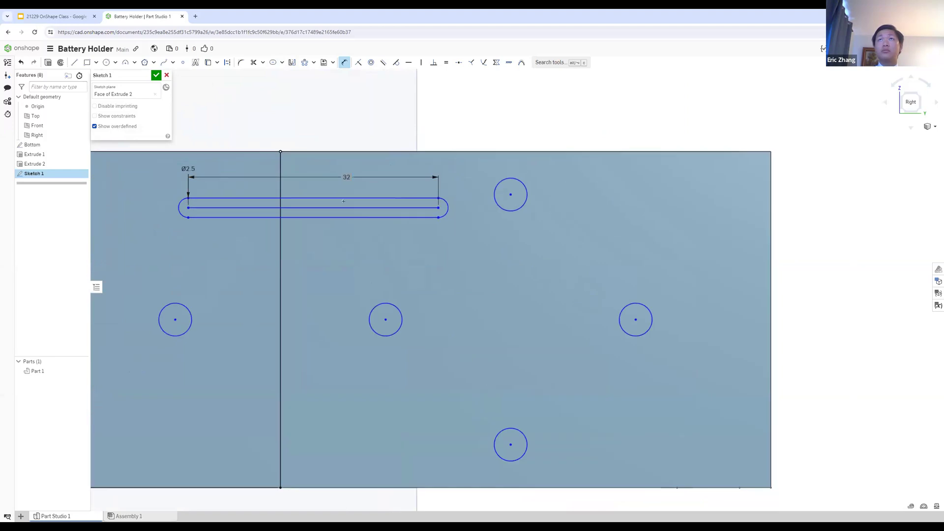
scroll(334, 361, down, 3)
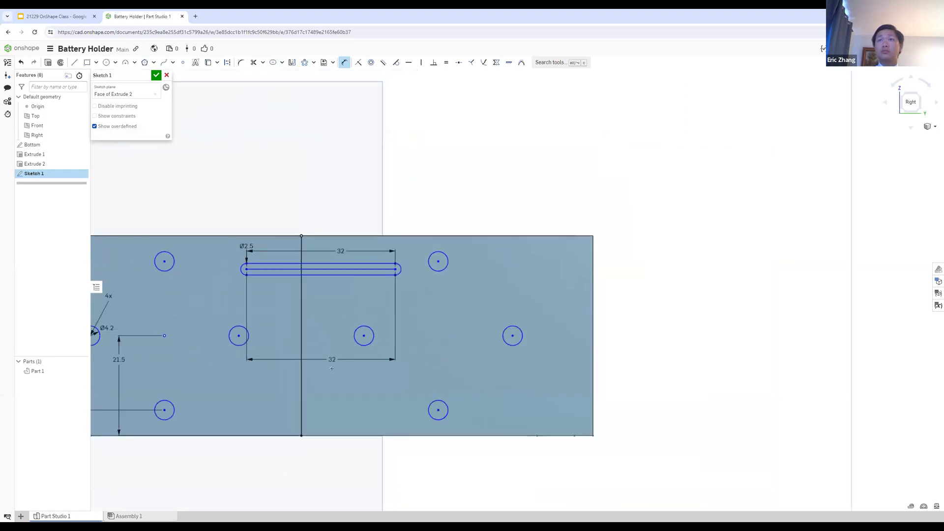
click(344, 63)
Step: Dimension the distance from the slot's lower edge to the wall's bottom edge to 20 mm
click(344, 63)
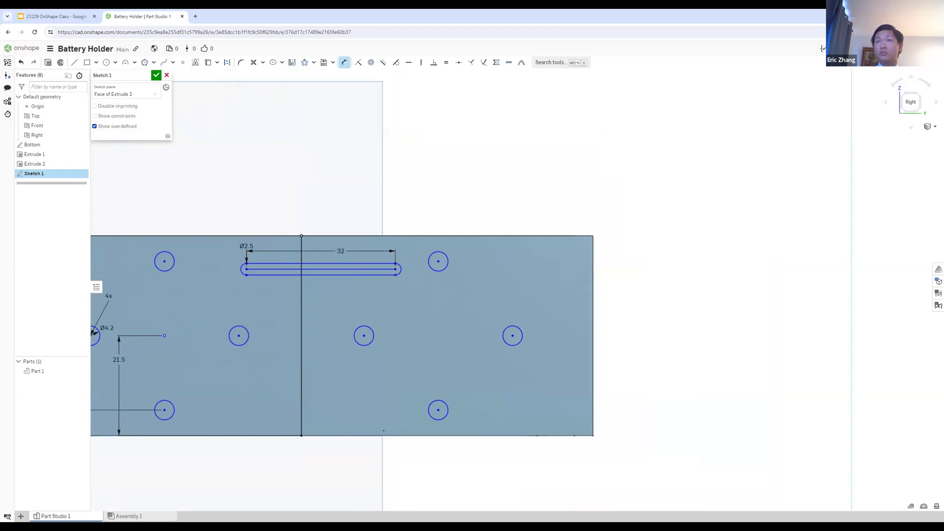
click(396, 435)
click(438, 370)
text(20)
key(Return)
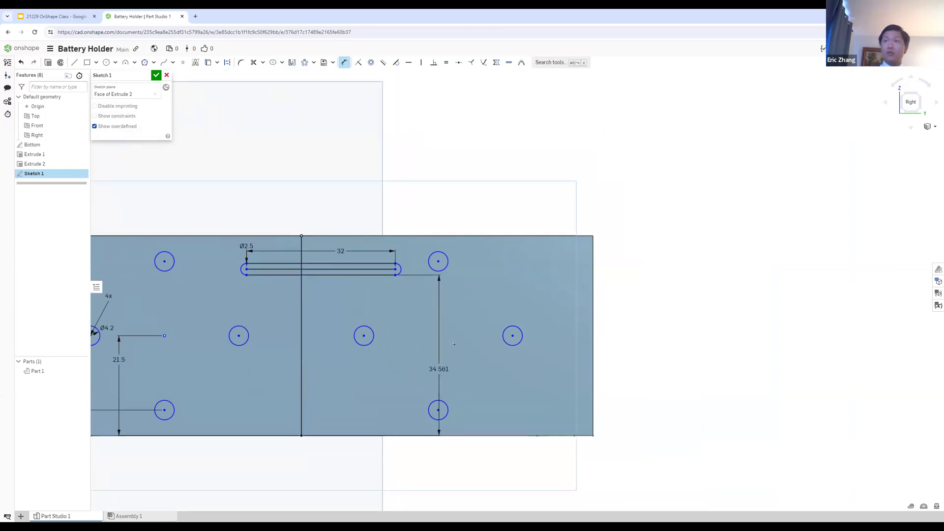
Step: Make the endpoints of the slot's centerline symmetric about the wall's vertical midline and accept the sketch
click(54, 16)
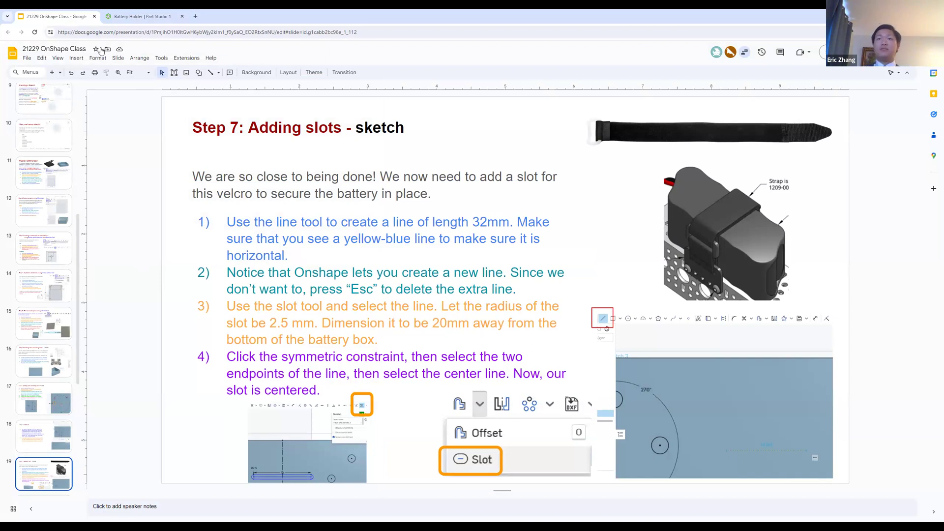
click(139, 16)
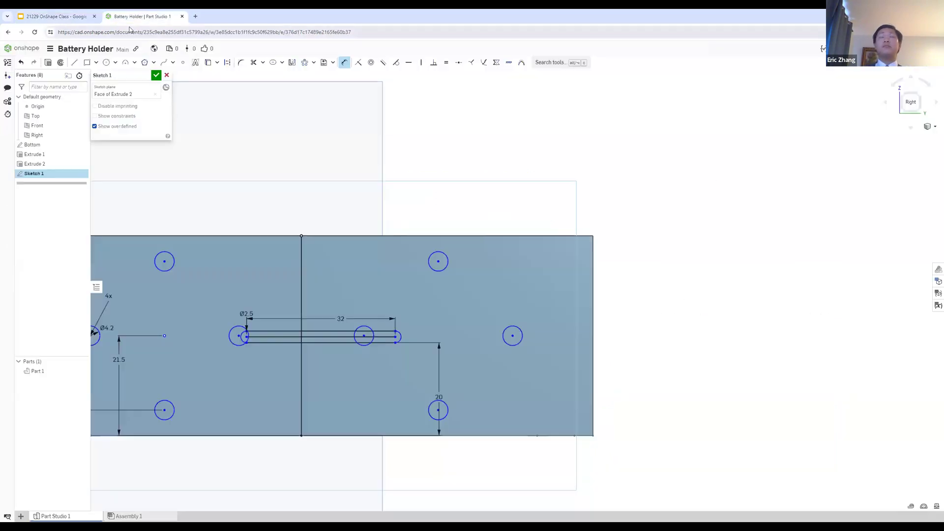
click(497, 63)
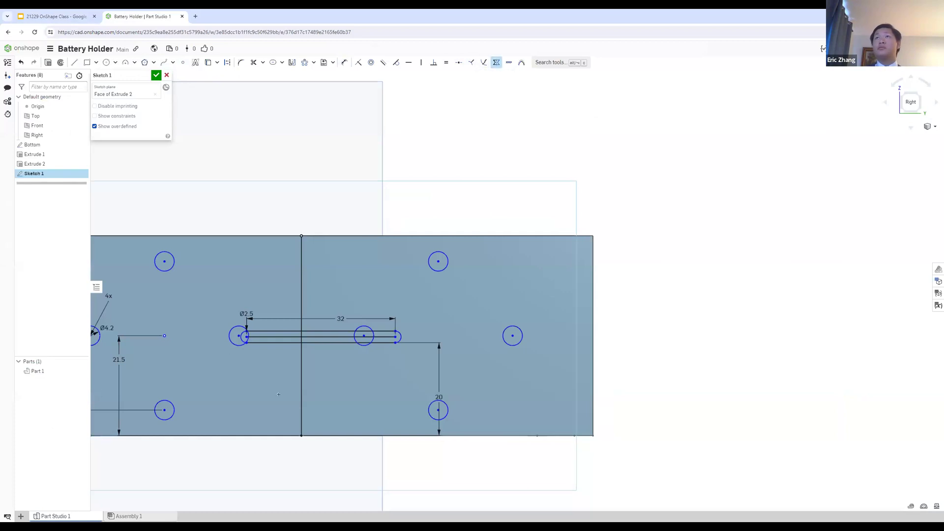
scroll(291, 374, up, 5)
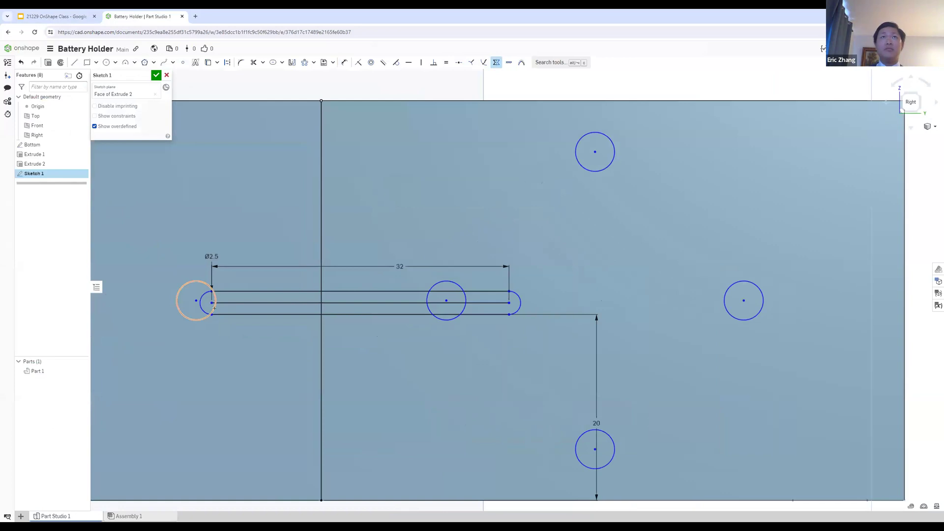
click(212, 303)
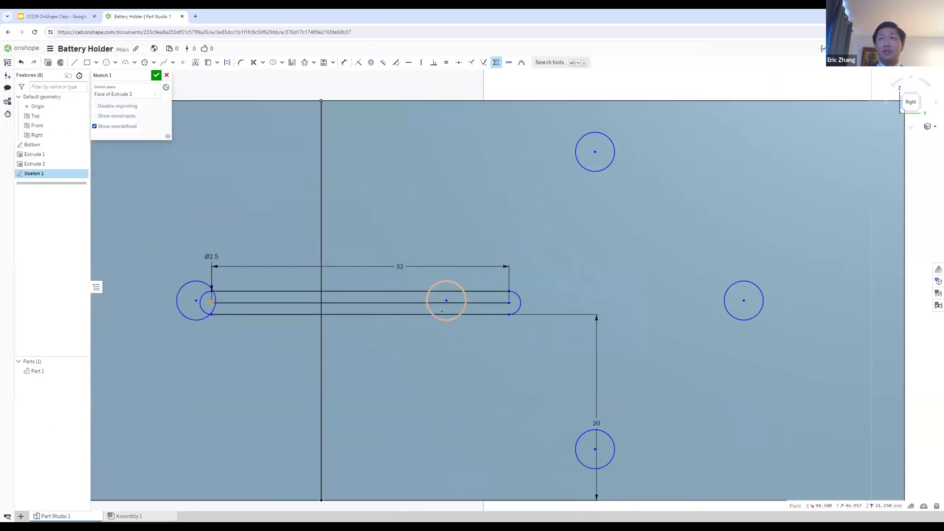
click(508, 303)
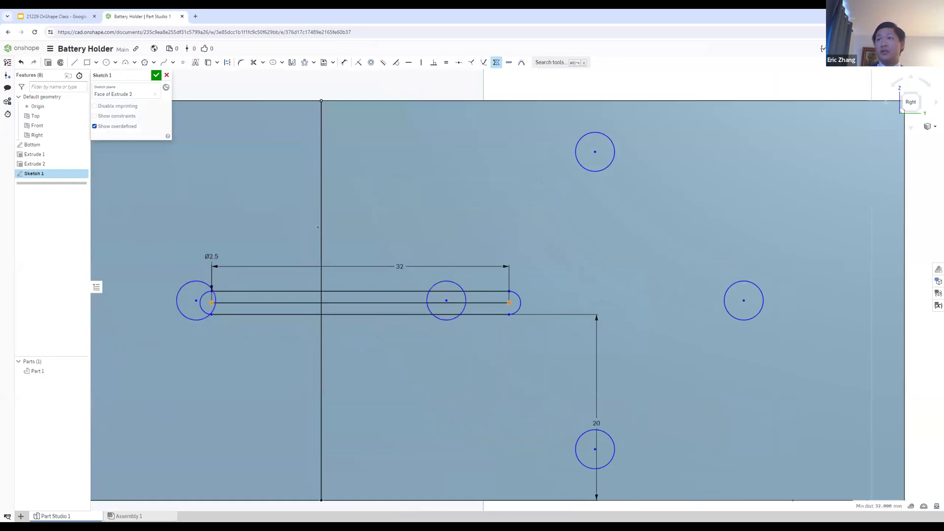
click(321, 227)
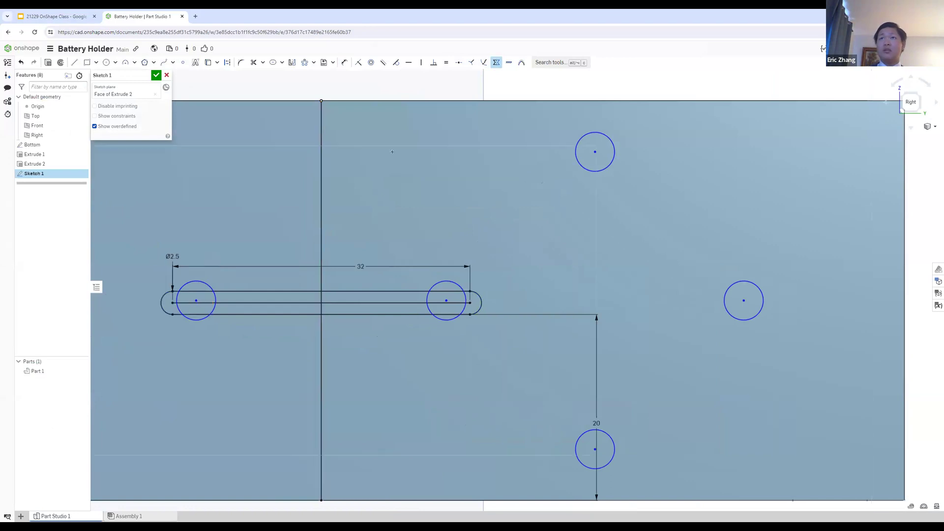
click(156, 75)
Step: Reopen Sketch 1 and set the vertical distance between the left pattern's outer and lower hole centers to 8 mm
scroll(148, 191, down, 3)
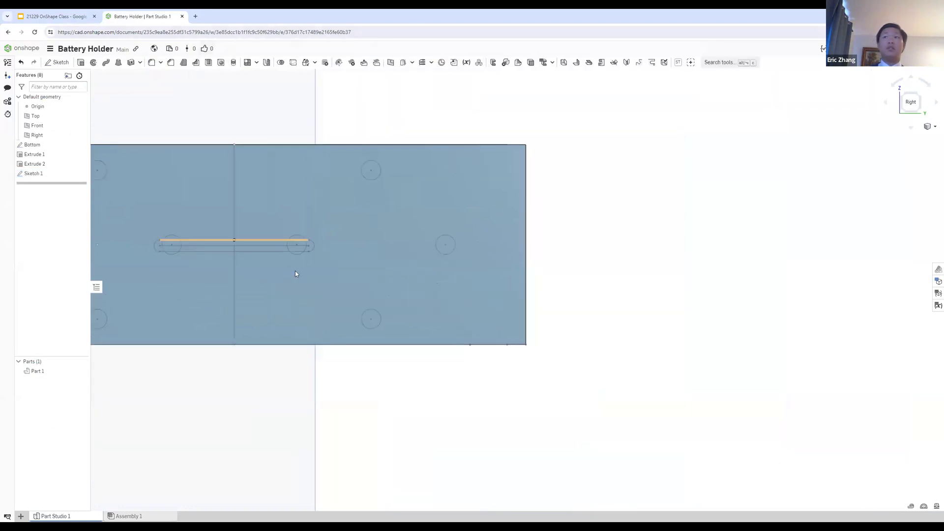
click(50, 156)
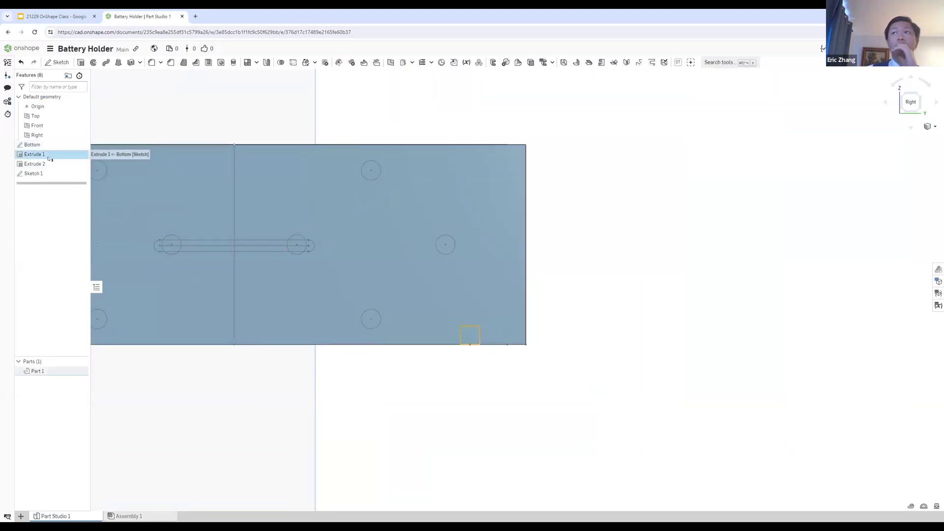
shift+click(50, 164)
double_click(52, 175)
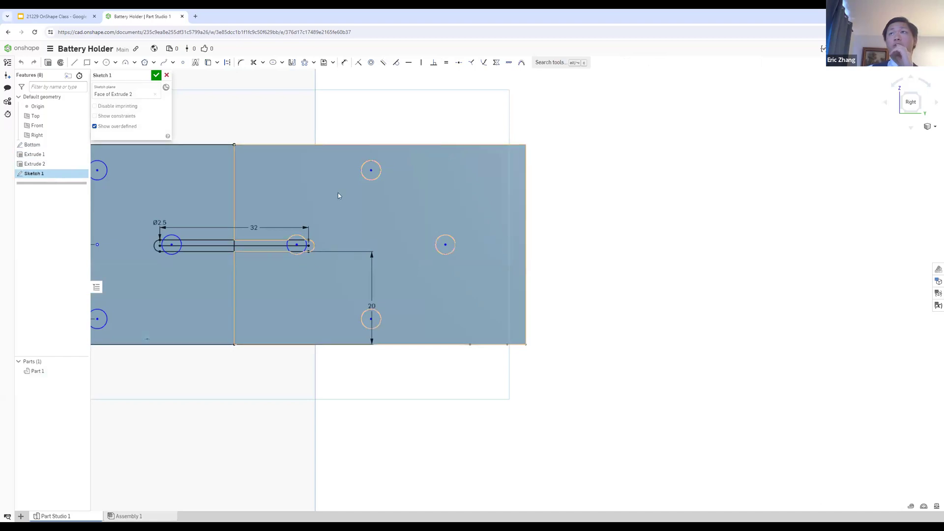
scroll(102, 197, up, 5)
scroll(108, 260, down, 10)
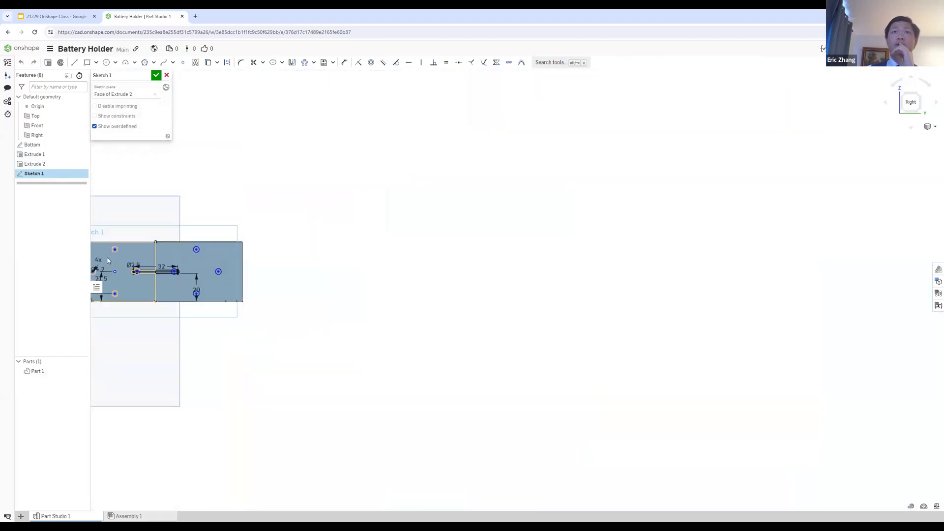
scroll(109, 262, down, 1)
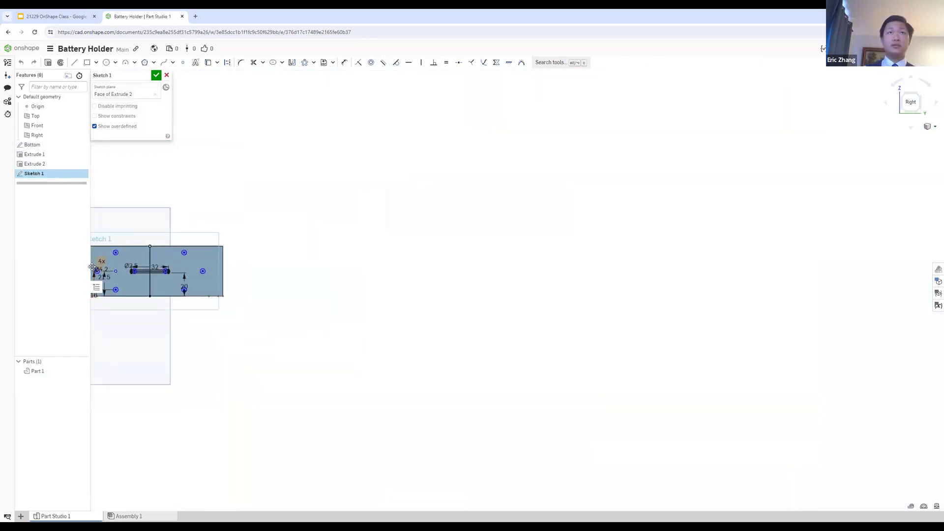
scroll(97, 274, up, 3)
scroll(98, 276, up, 4)
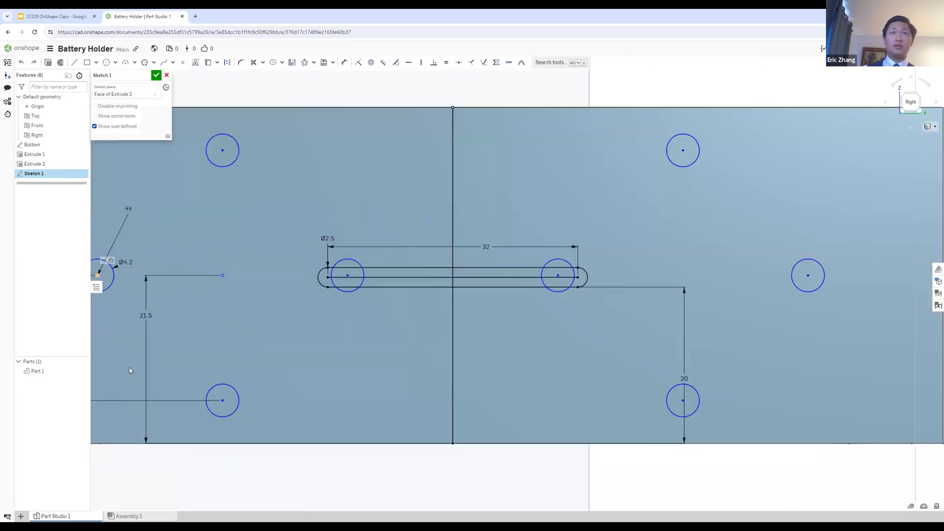
scroll(132, 372, down, 7)
scroll(136, 382, up, 4)
scroll(135, 382, up, 5)
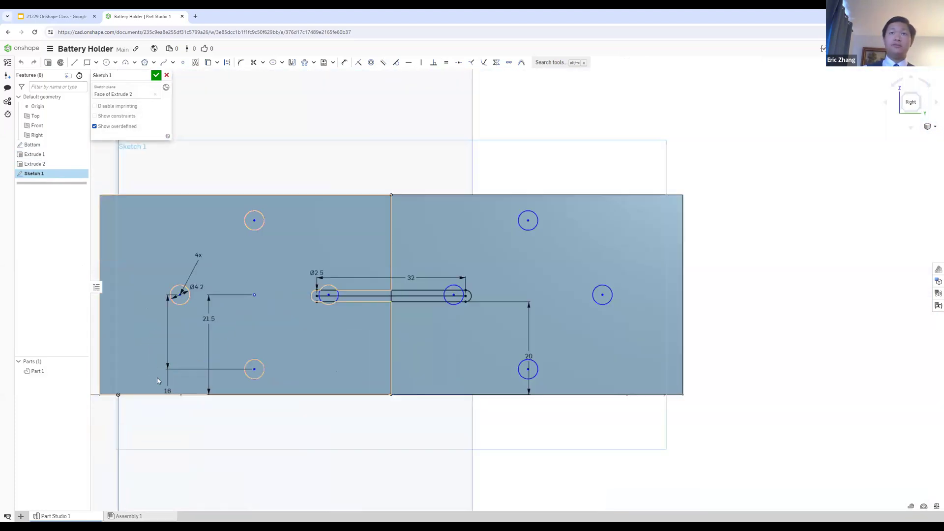
double_click(152, 385)
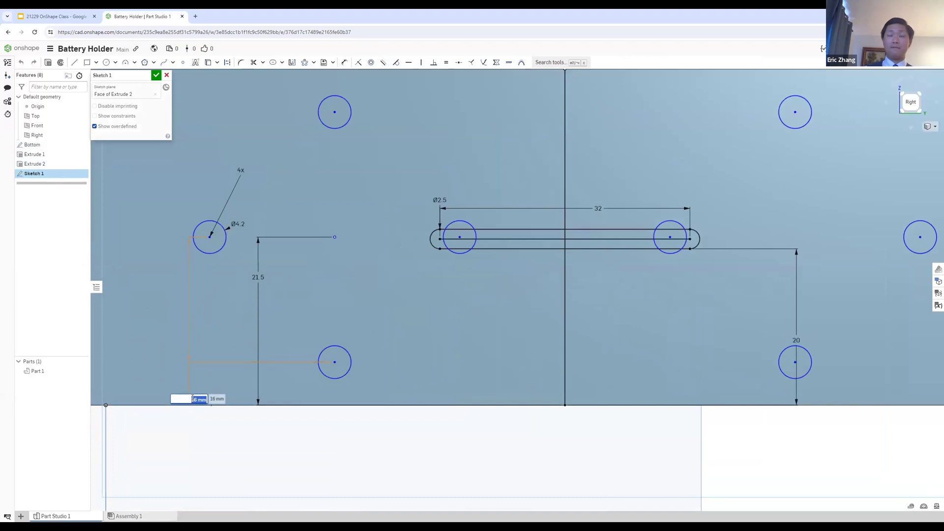
text(8)
key(Return)
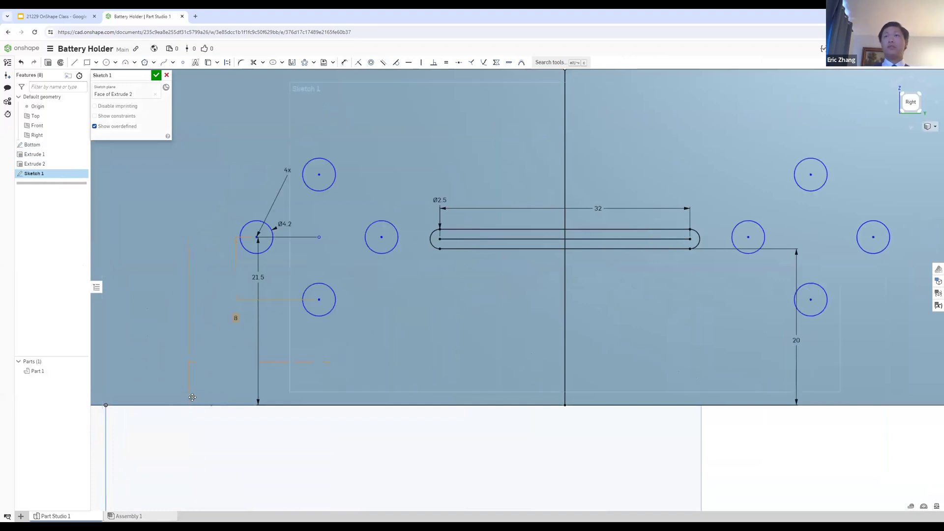
scroll(425, 346, down, 2)
Step: Read the Step 8: Extrude Cut slots and extra mounting holes slide in Google Slides and return to the Onshape sketch
click(78, 13)
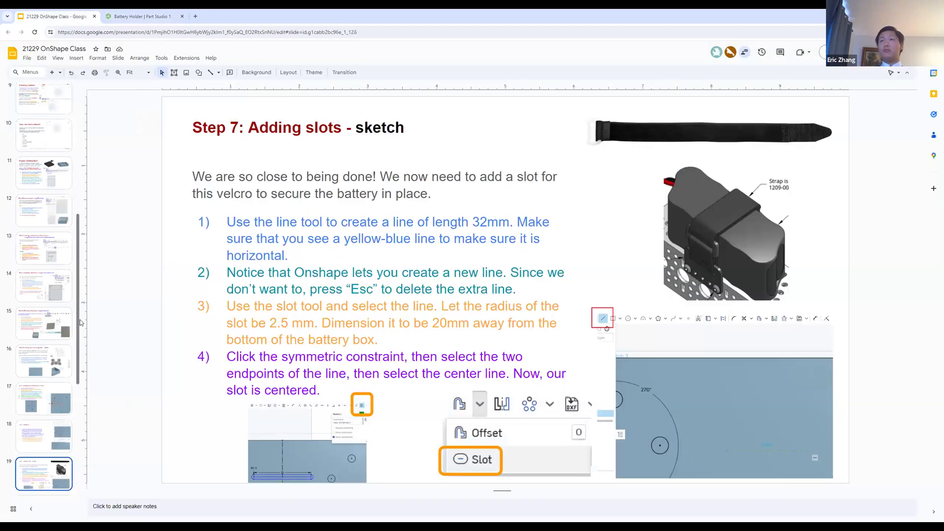
key(Down)
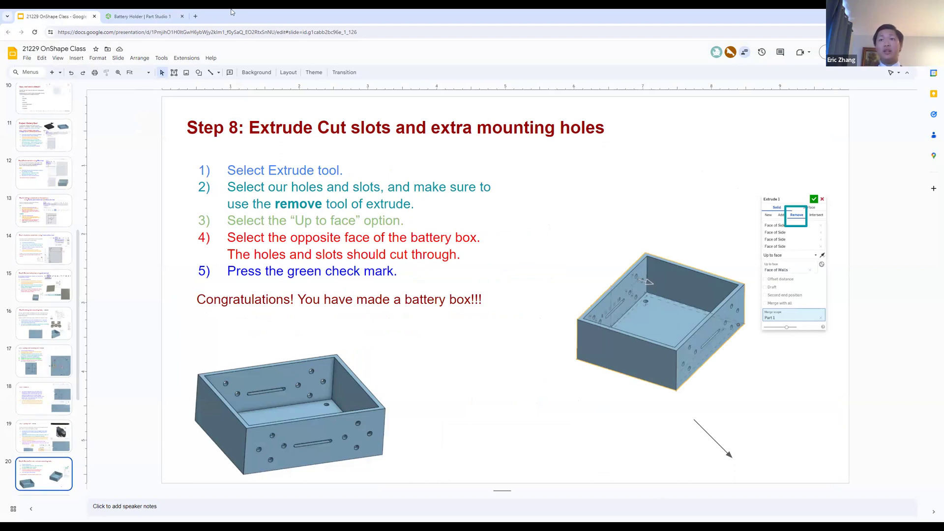
click(143, 16)
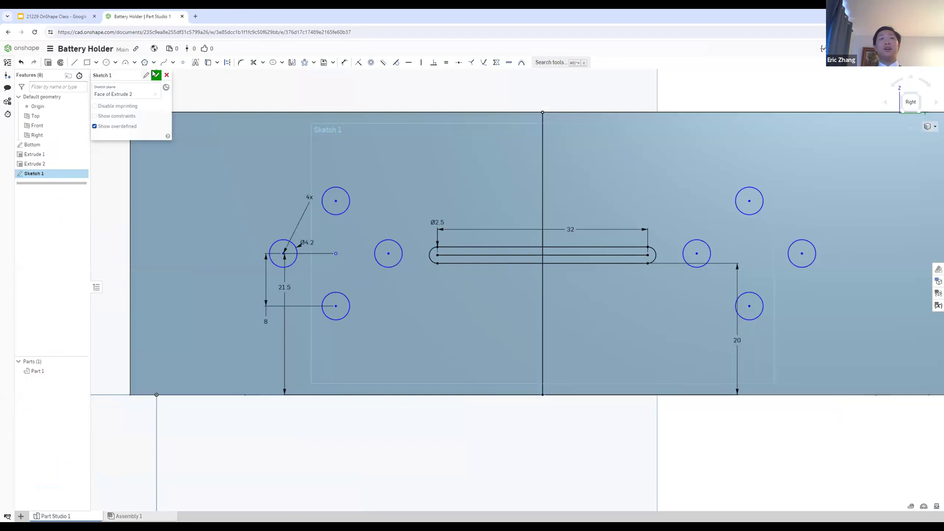
Step: Accept the sketch with the 8 mm hole spacing and switch to the Step 8 slide in Google Slides
double_click(264, 322)
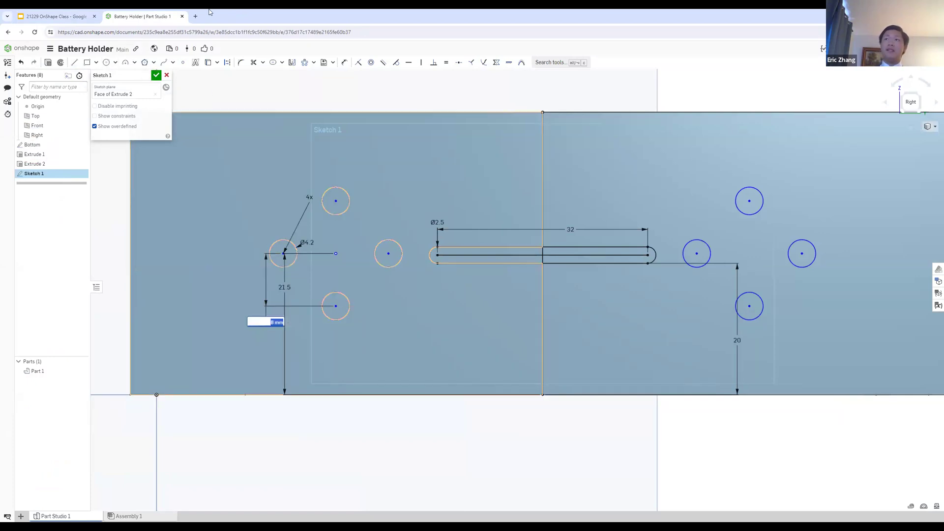
click(156, 75)
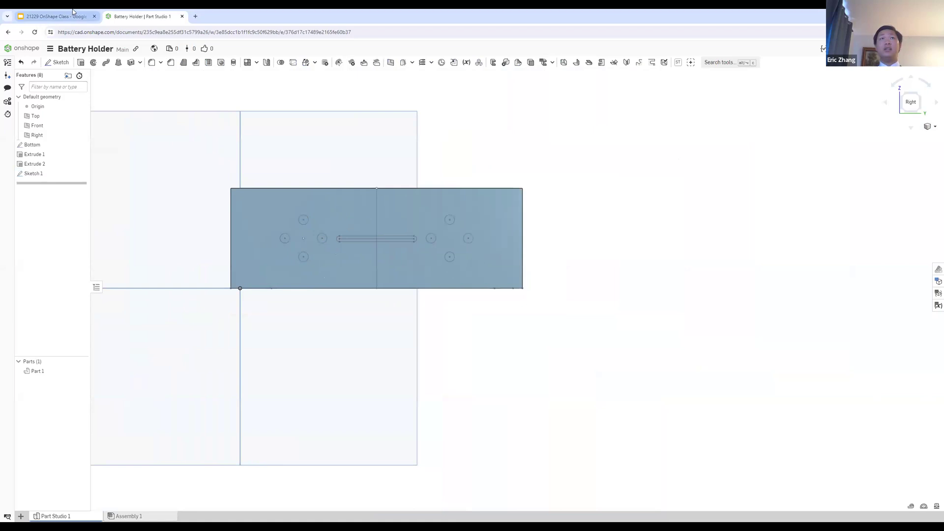
click(98, 13)
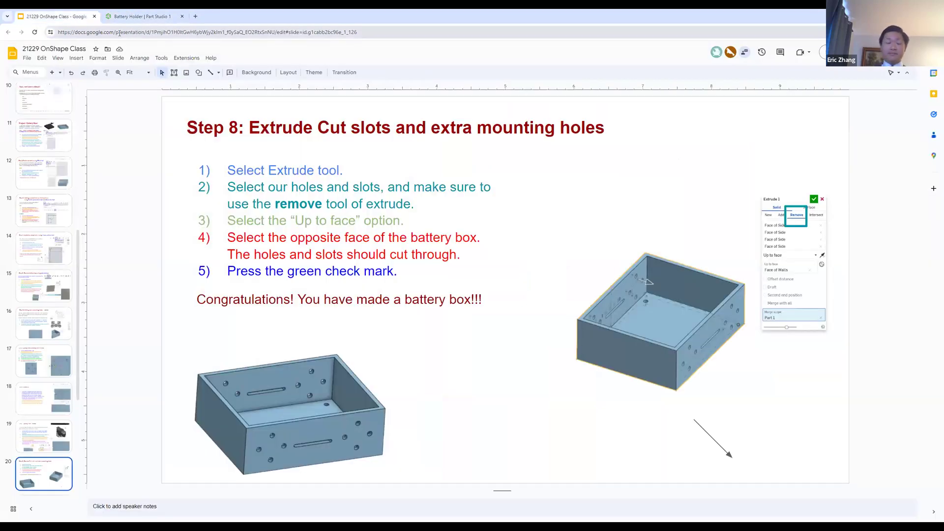